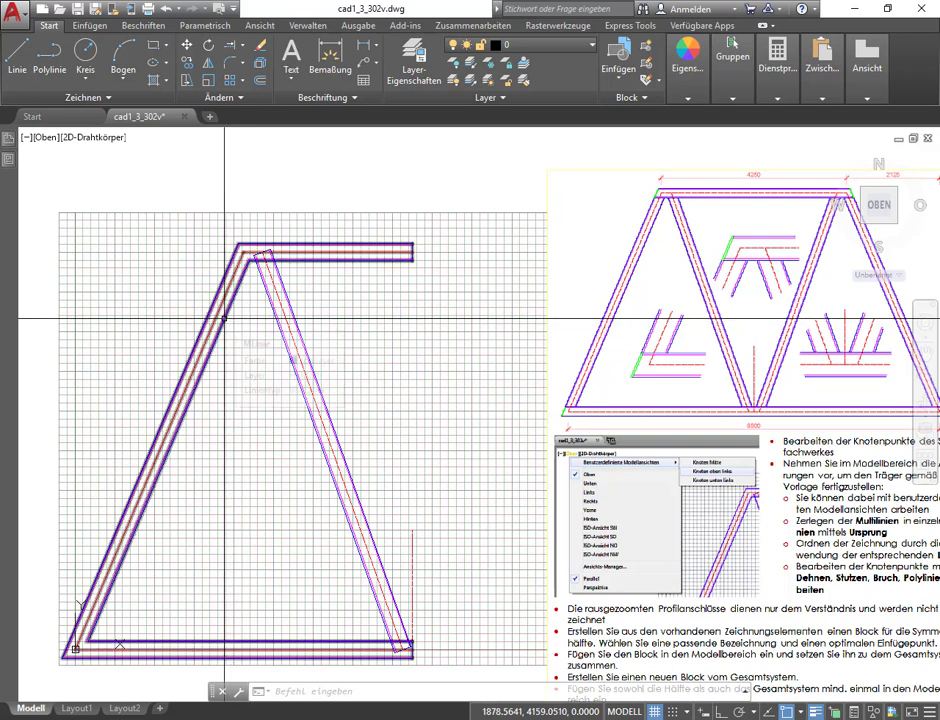
Step: Inspect the properties of the truss multiline frame, then deselect it
click(223, 319)
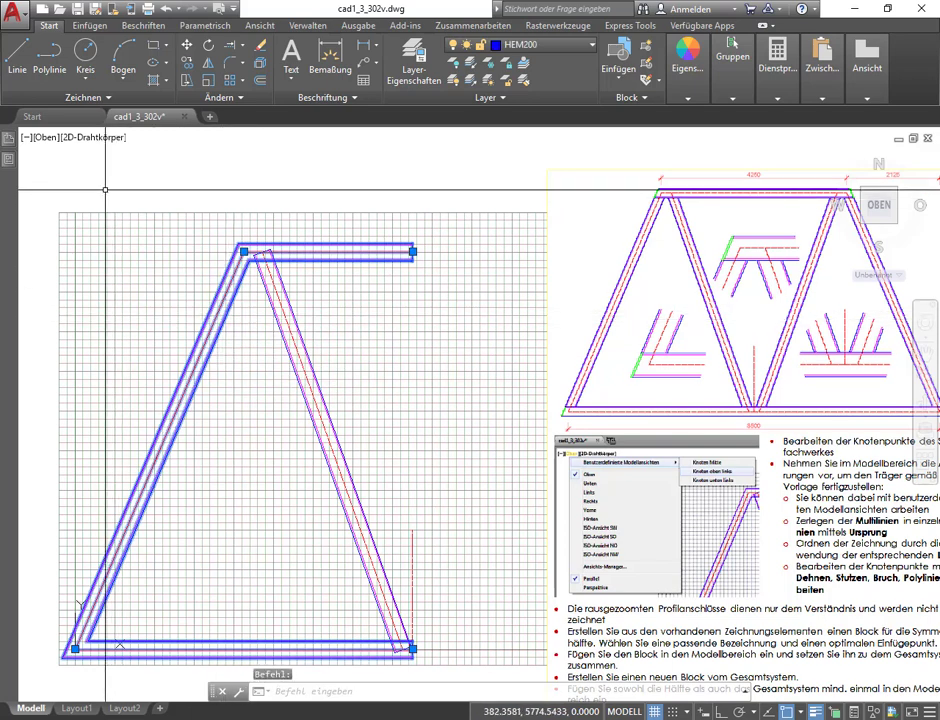
key(ctrl+1)
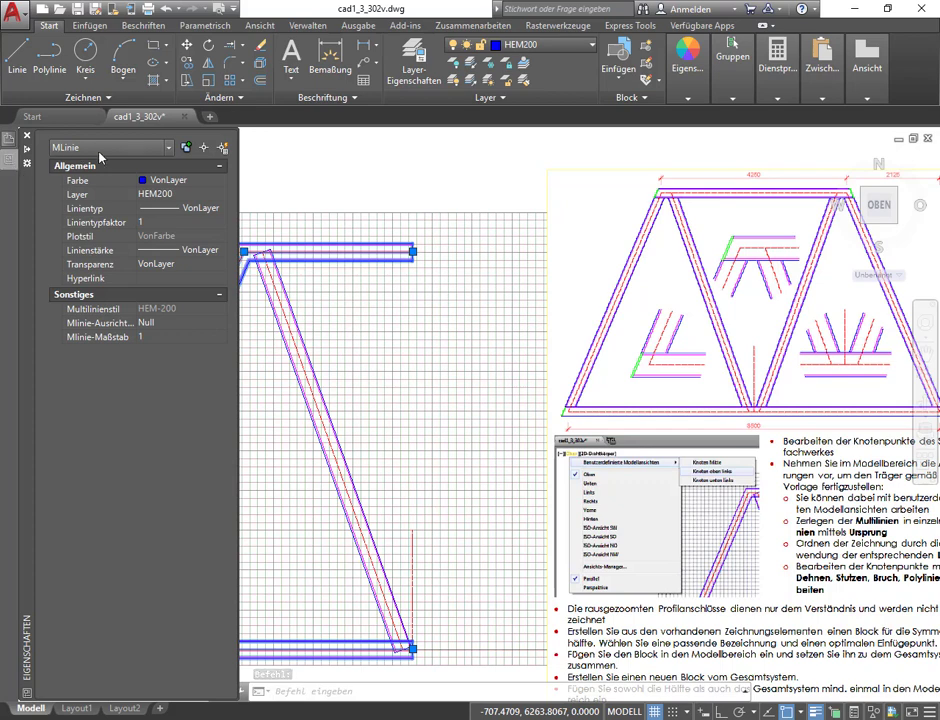
key(Escape)
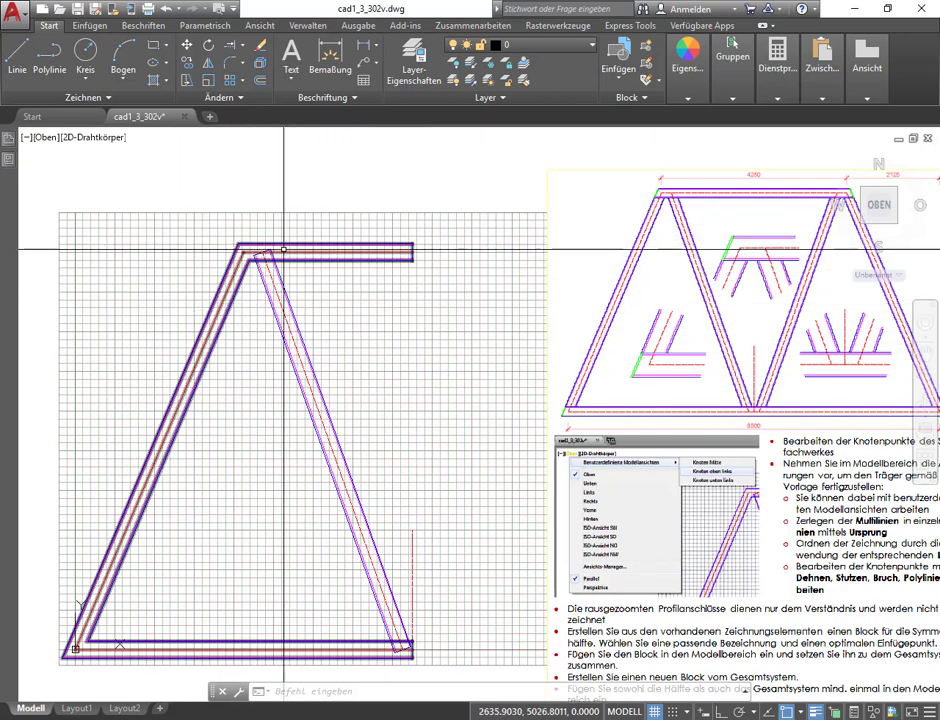
scroll(245, 225, up, 5)
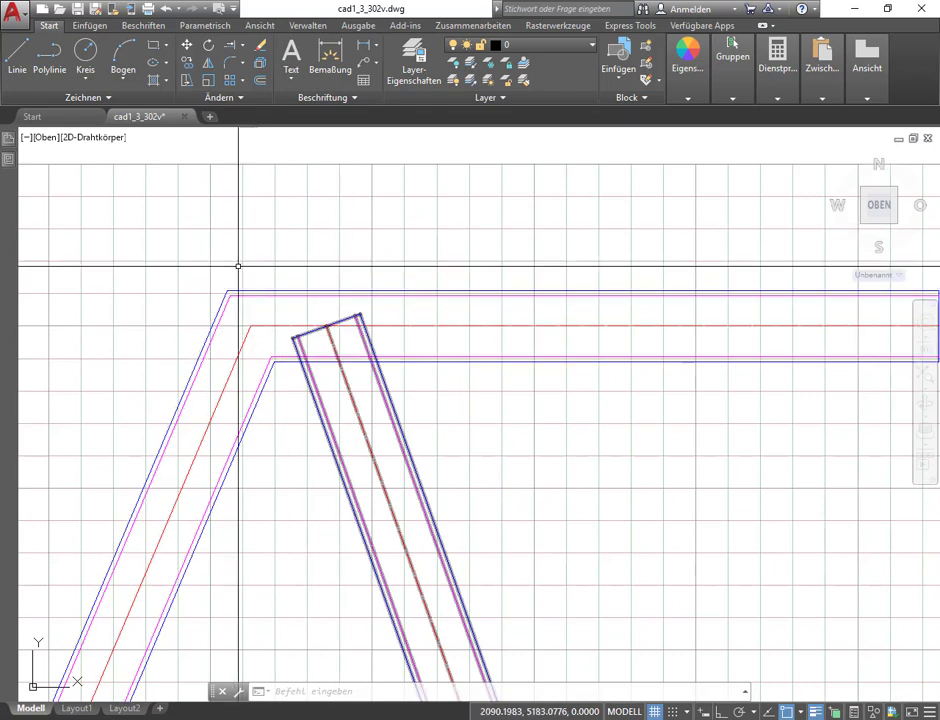
scroll(238, 266, down, 3)
scroll(231, 260, down, 2)
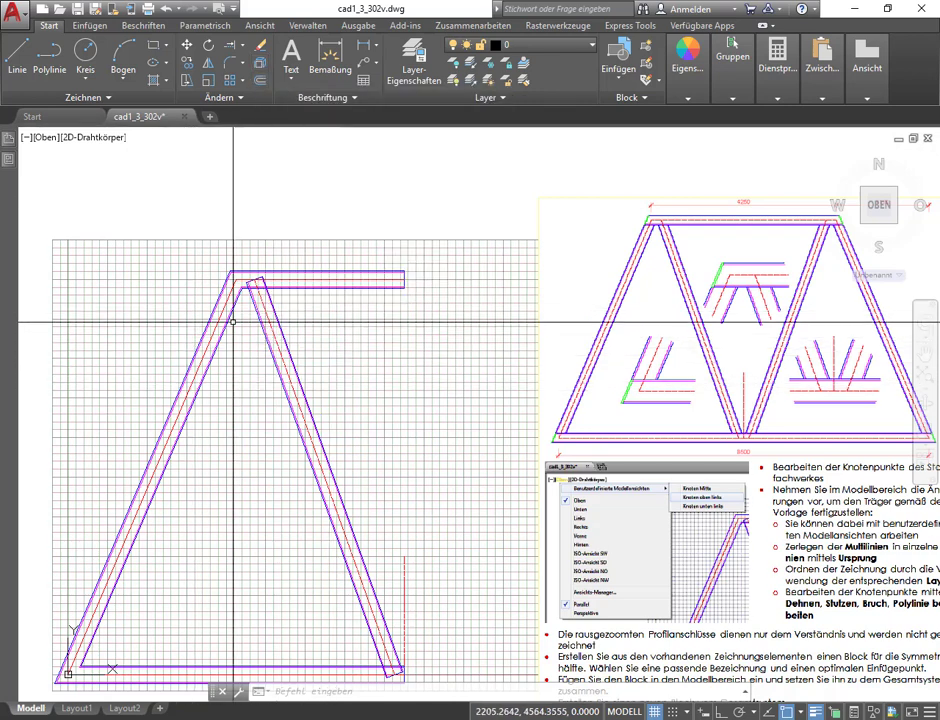
Step: Explode the outer frame multiline and the right diagonal into individual lines
click(258, 69)
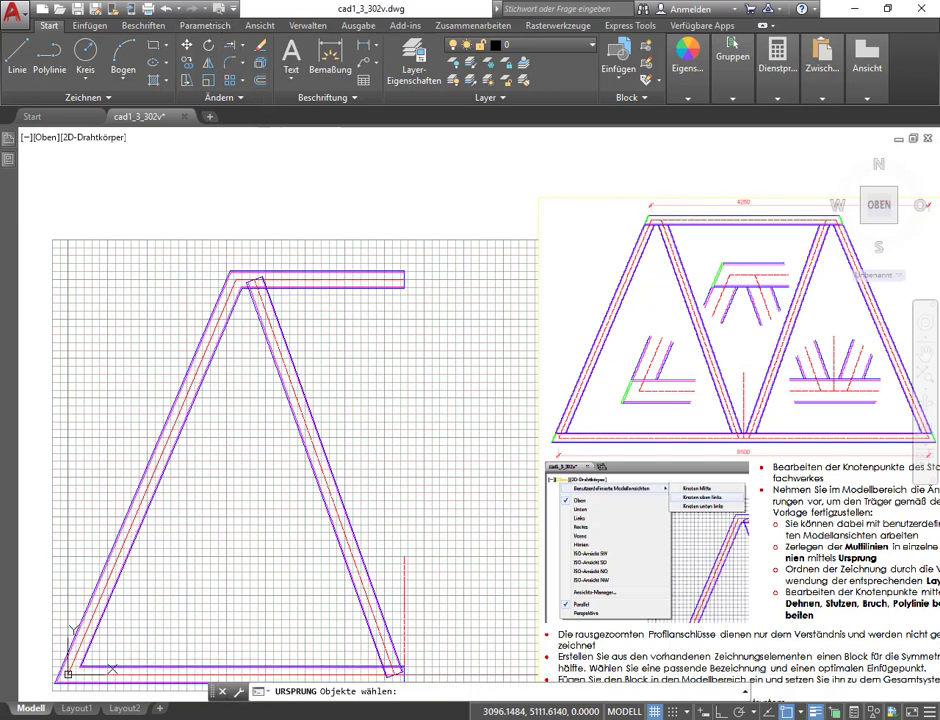
click(314, 271)
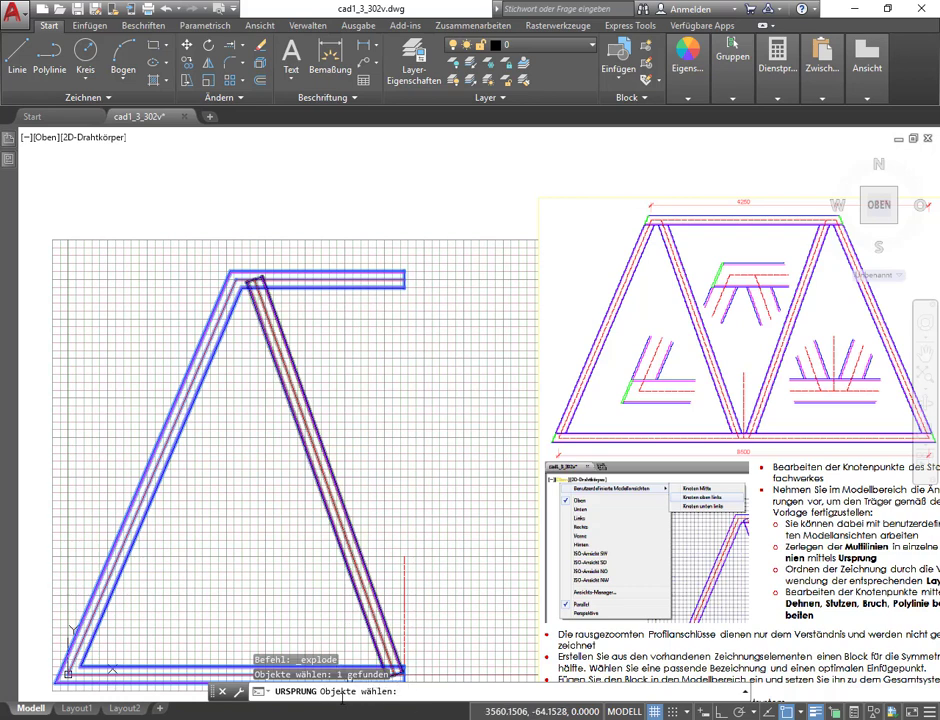
click(333, 503)
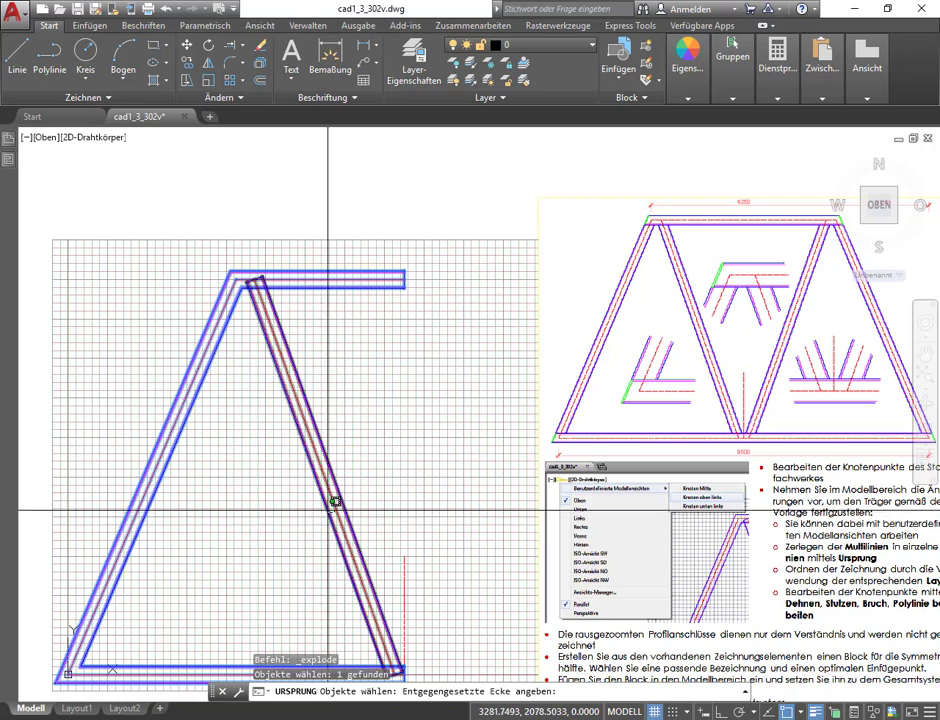
click(306, 502)
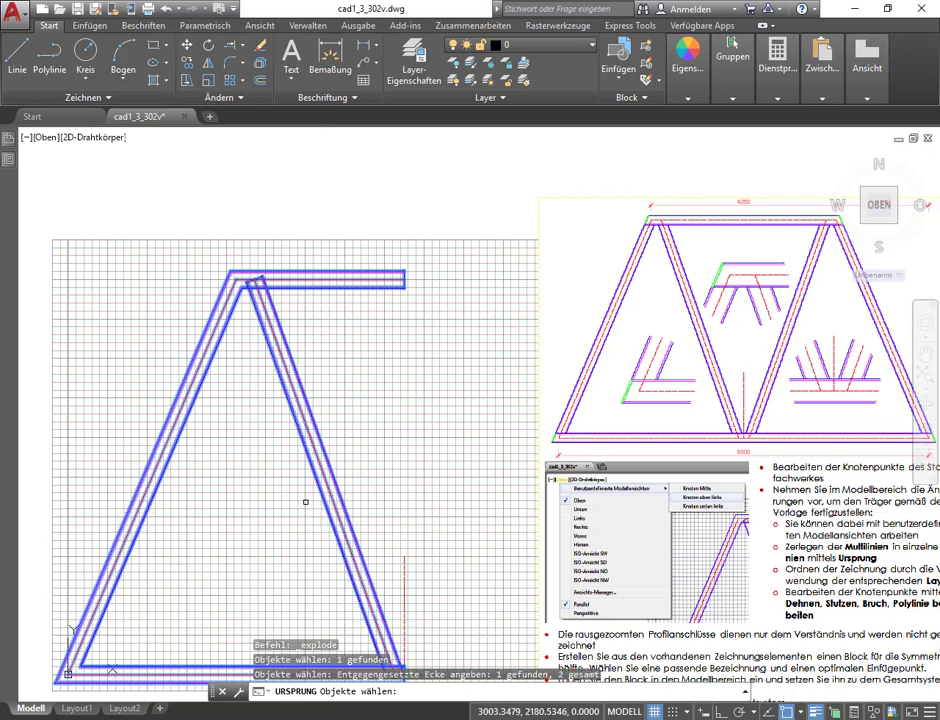
key(Return)
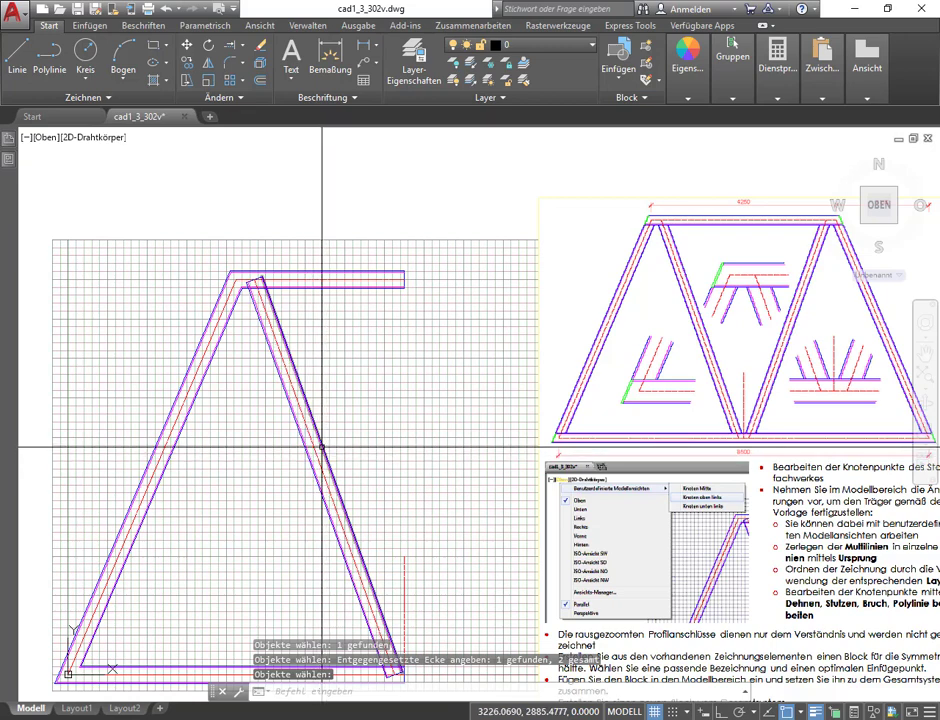
scroll(193, 438, up, 5)
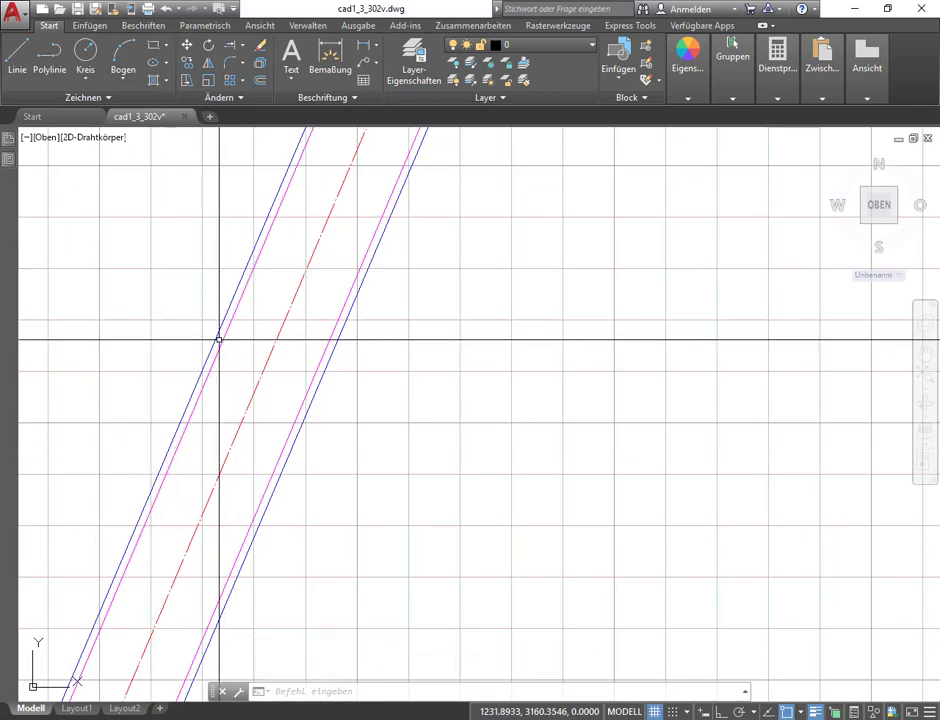
scroll(219, 340, down, 3)
scroll(219, 340, down, 2)
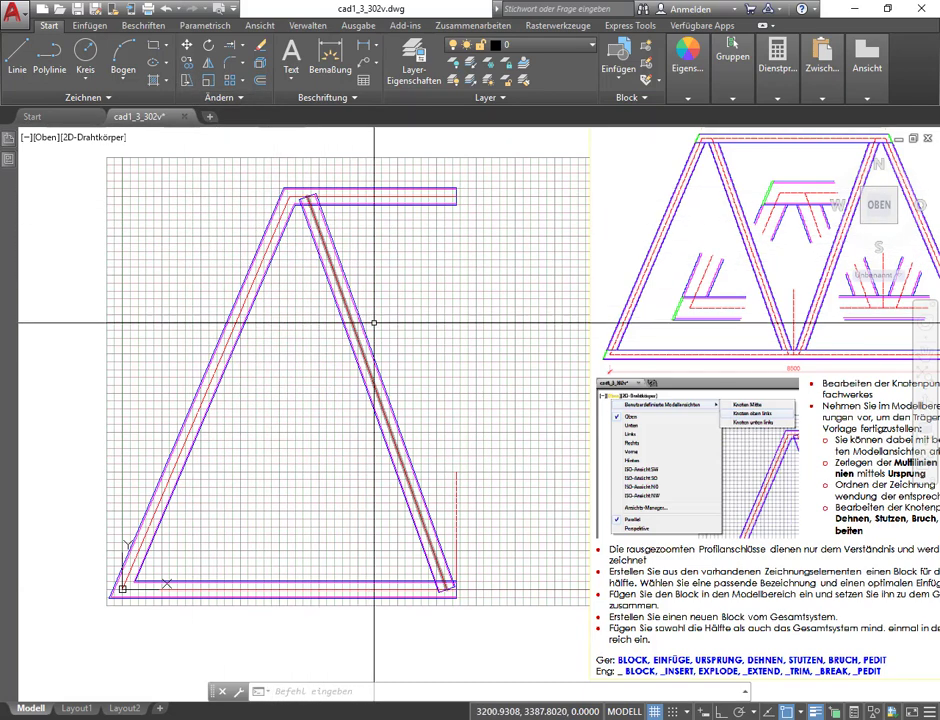
Step: Zoom in and out on the reference image to read the assignment
scroll(315, 290, down, 2)
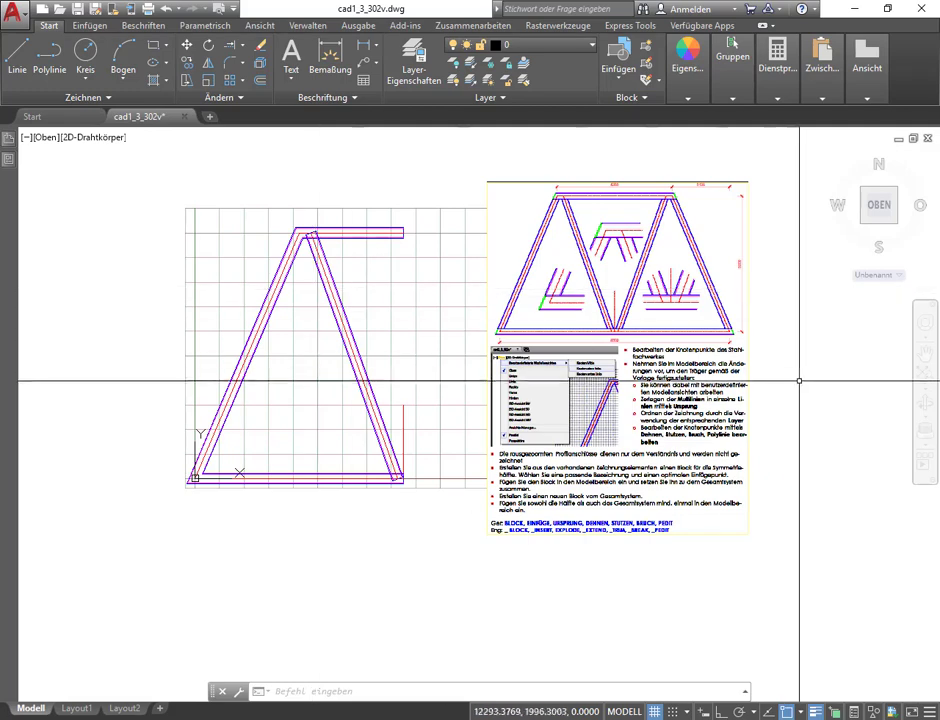
scroll(670, 340, up, 3)
scroll(670, 340, up, 1)
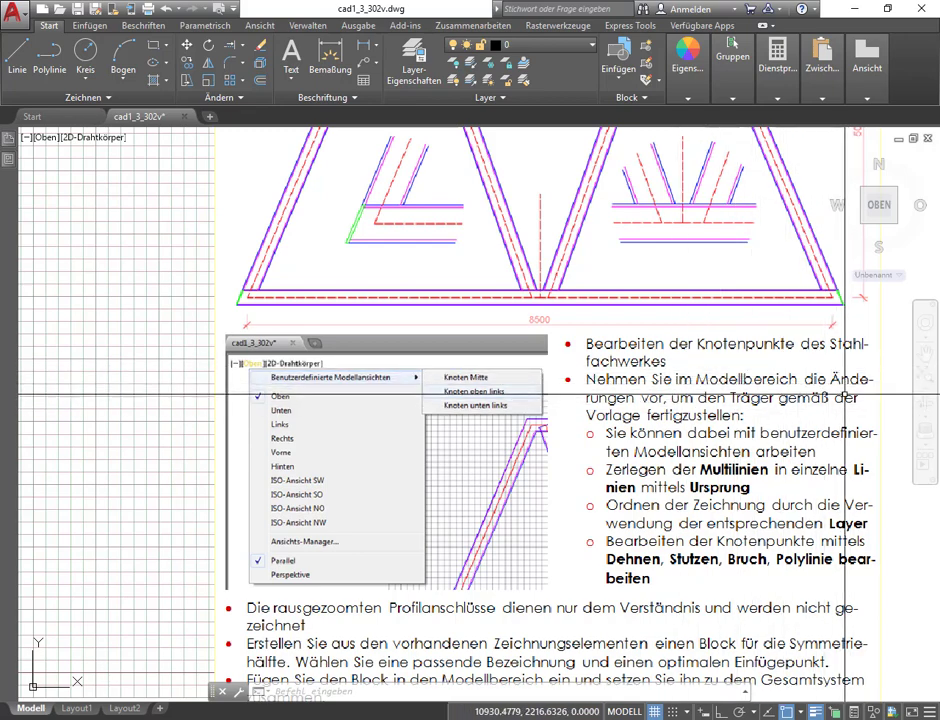
scroll(686, 377, down, 4)
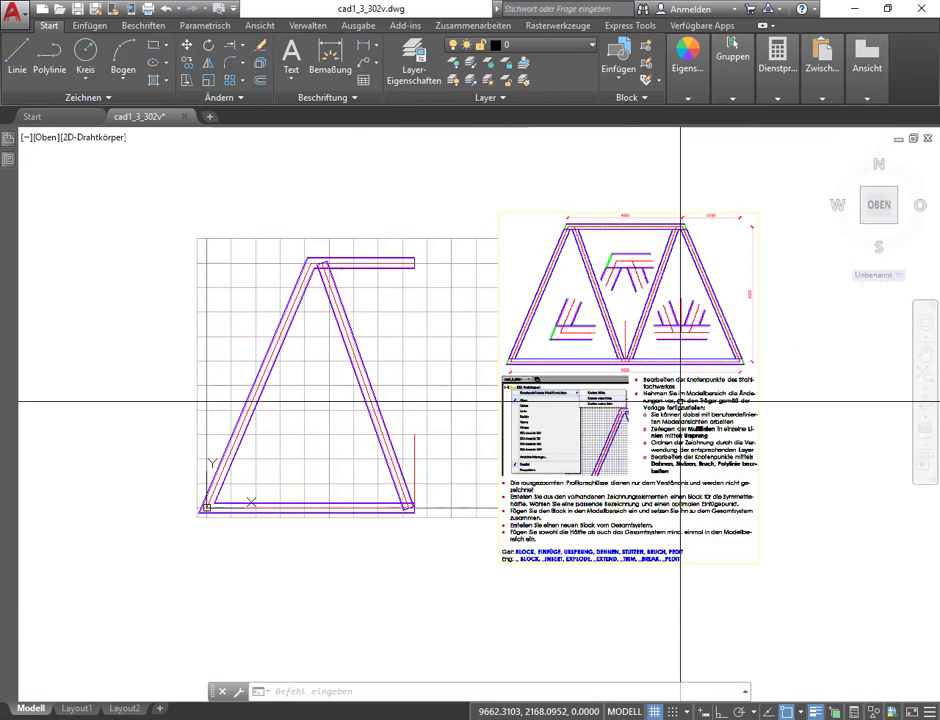
scroll(503, 329, up, 2)
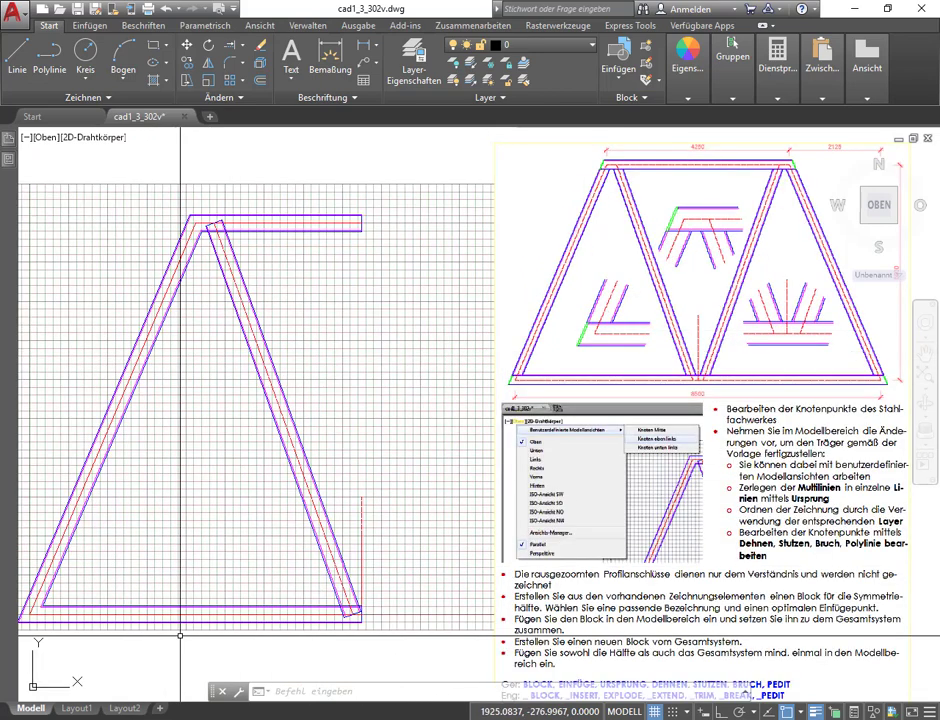
Step: Switch to the Layout1 sheet and zoom in on it
click(77, 708)
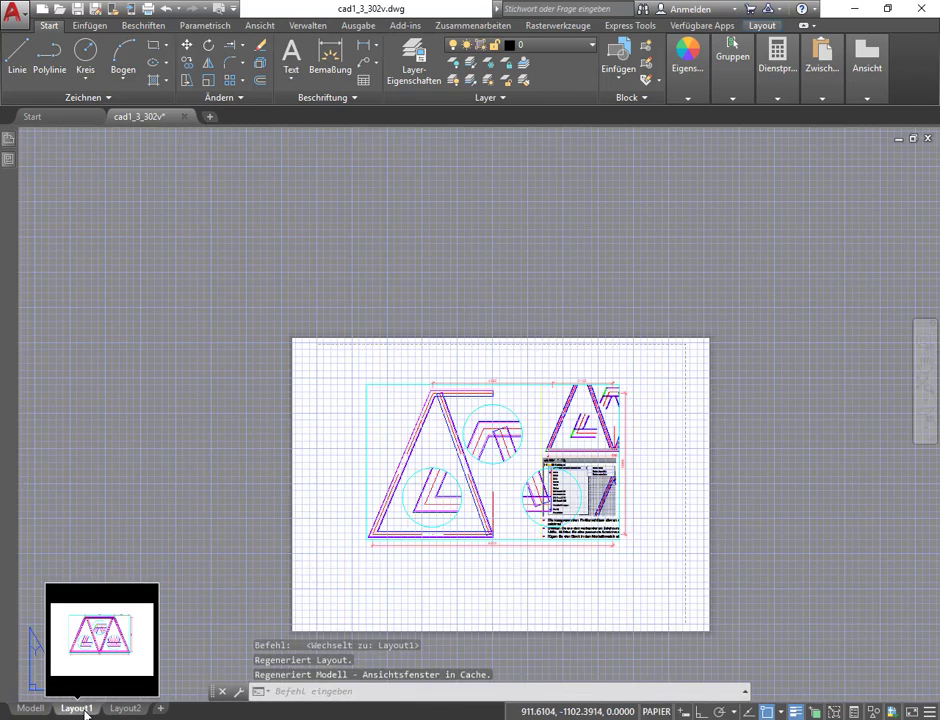
scroll(490, 500, up, 1)
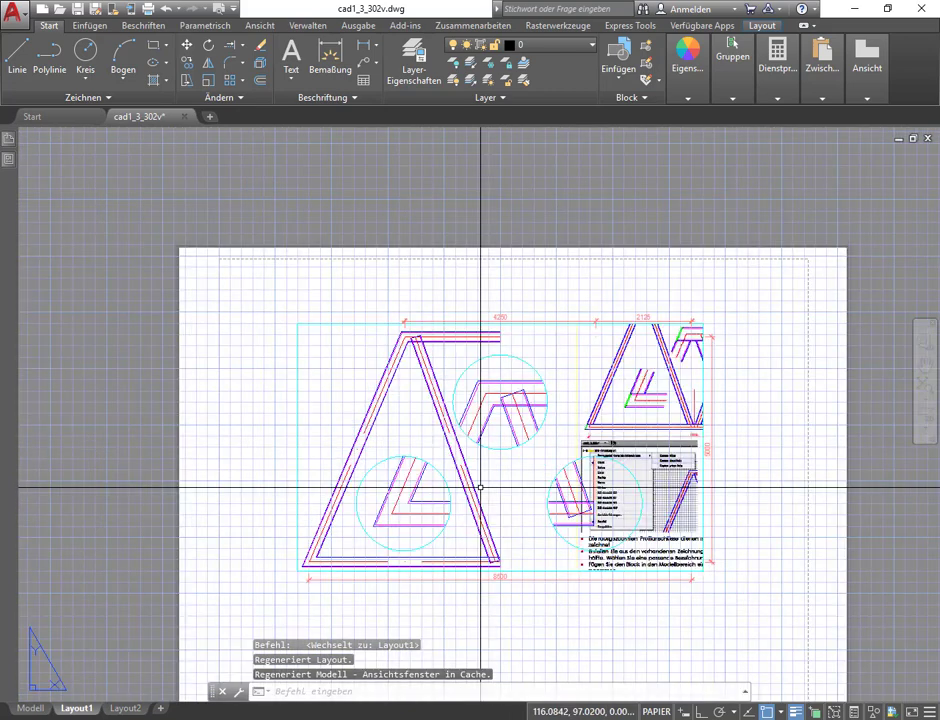
scroll(481, 487, up, 1)
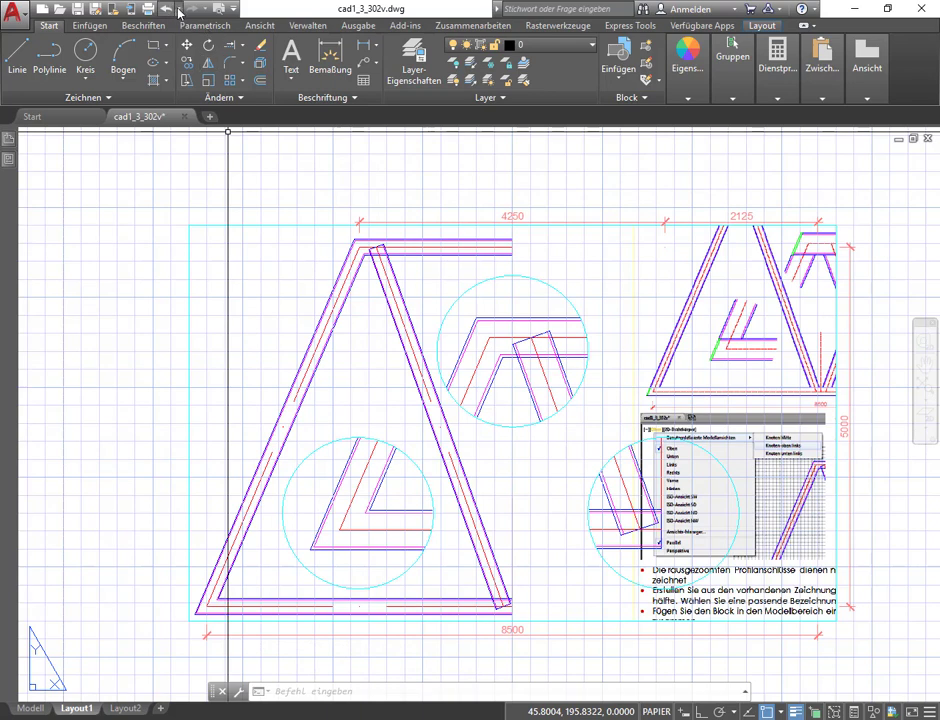
Step: Review the Quick Access Toolbar commands unchanged, then open a plot preview of Layout1
click(233, 10)
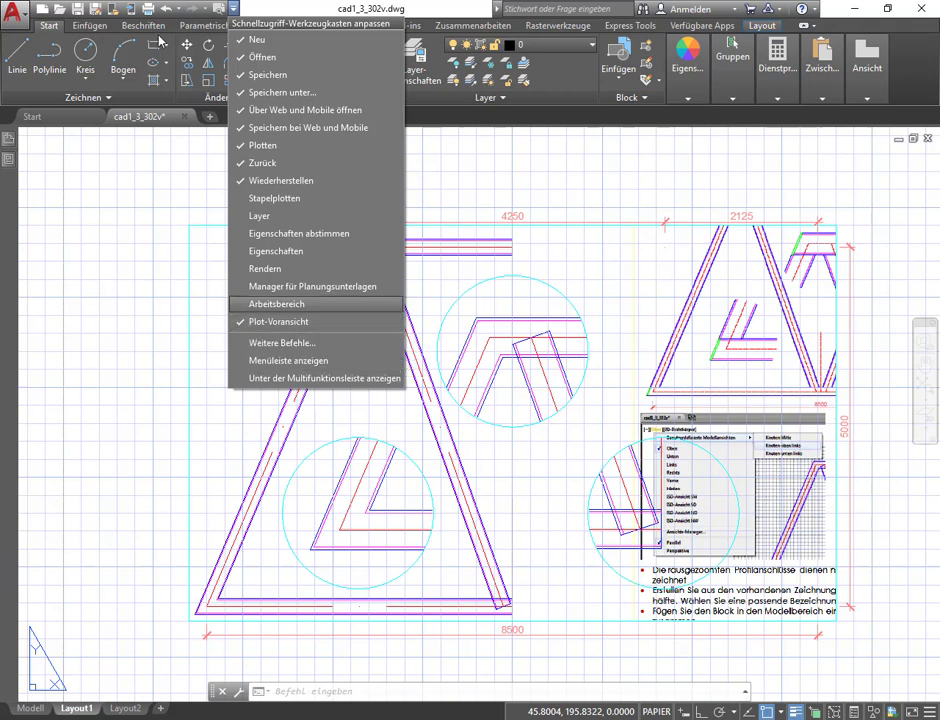
click(195, 7)
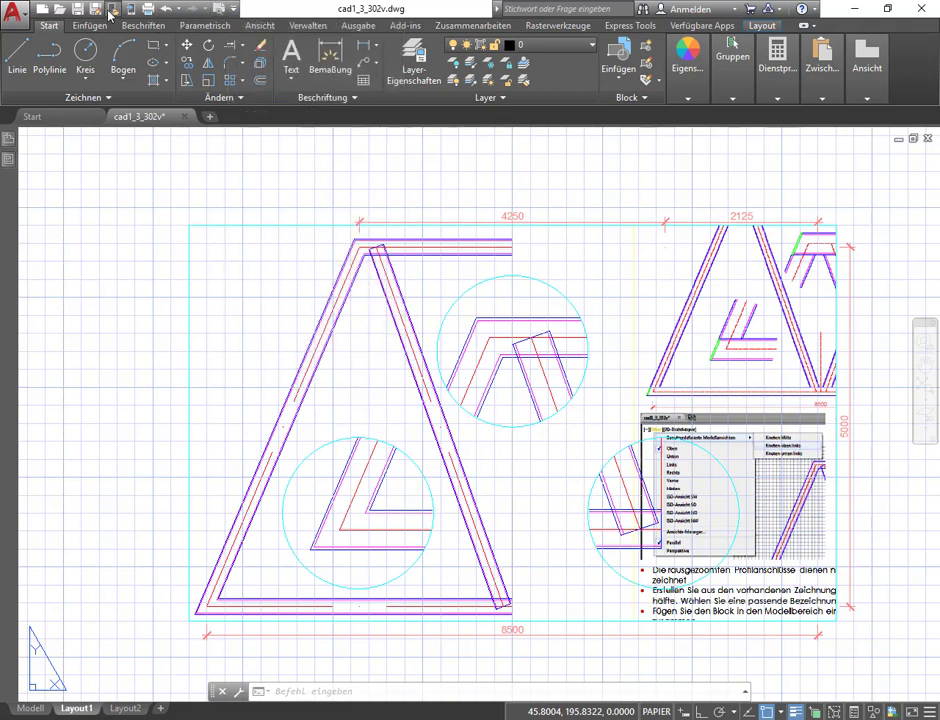
click(219, 13)
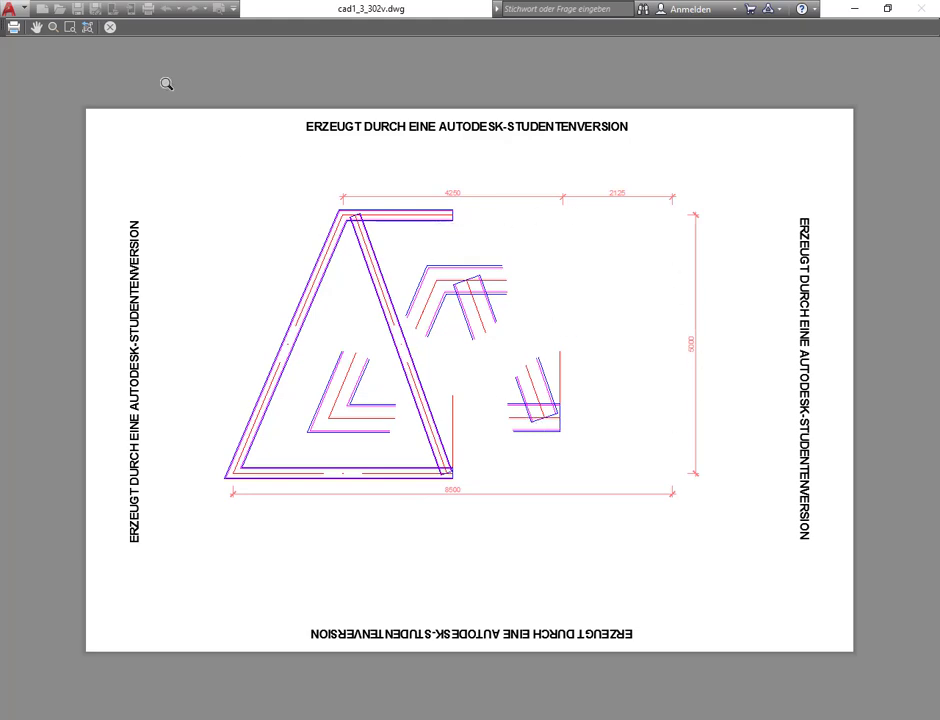
Step: Close the plot preview and return to the Modell tab
click(111, 29)
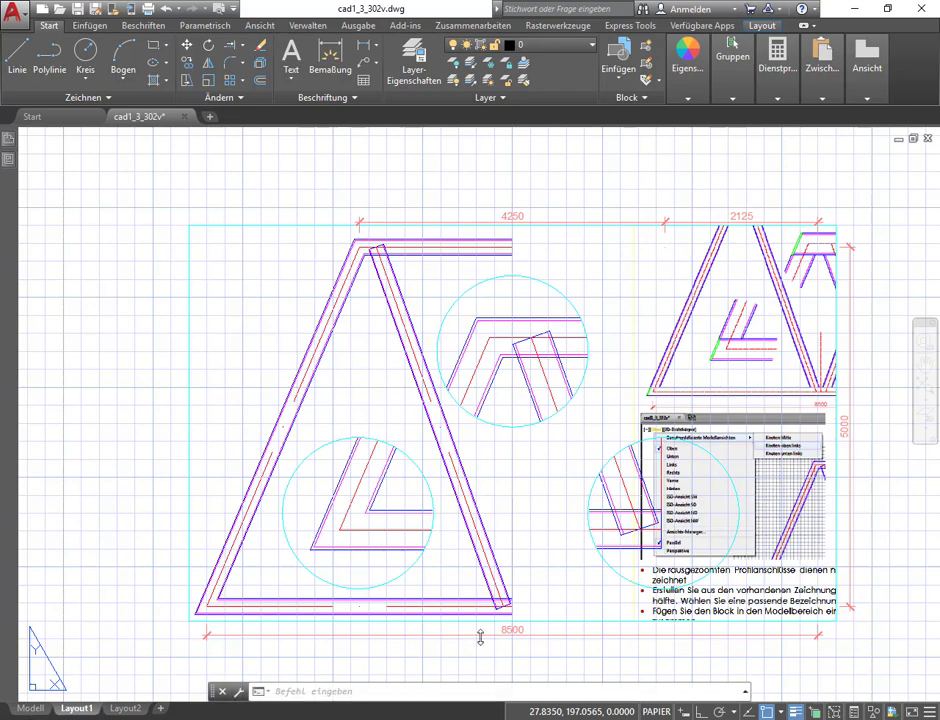
click(31, 709)
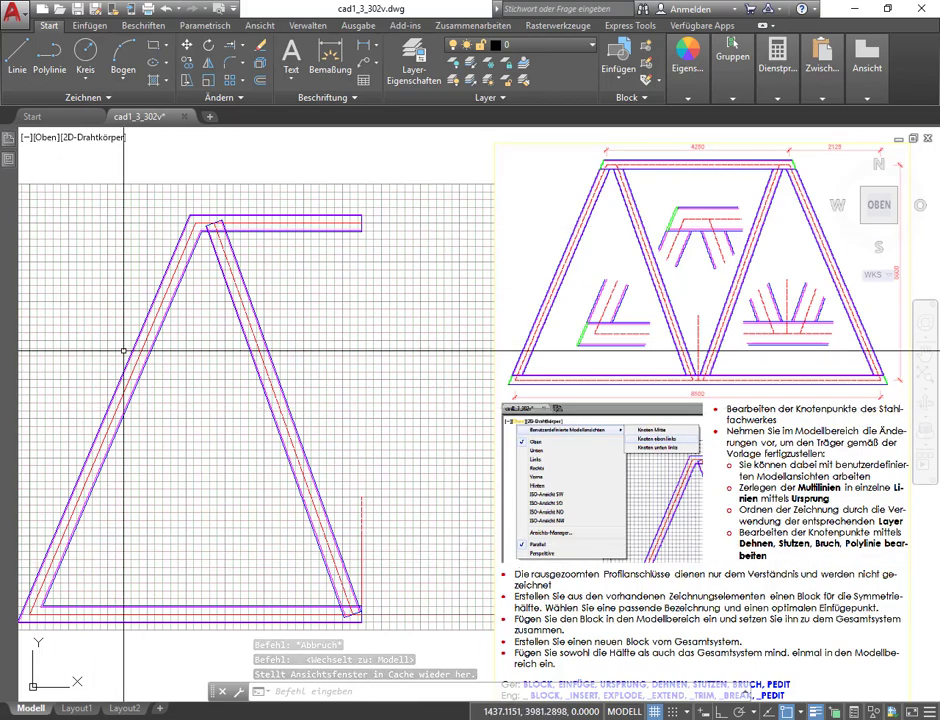
mouse_move(223, 478)
middle_down()
mouse_move(290, 518)
mouse_move(246, 504)
middle_up()
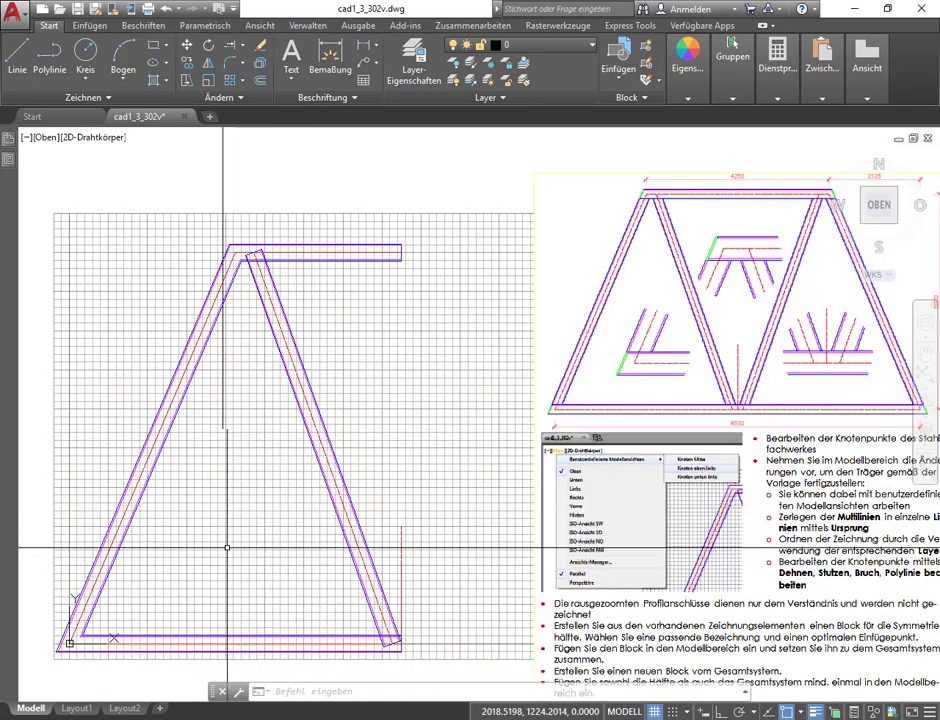
click(76, 708)
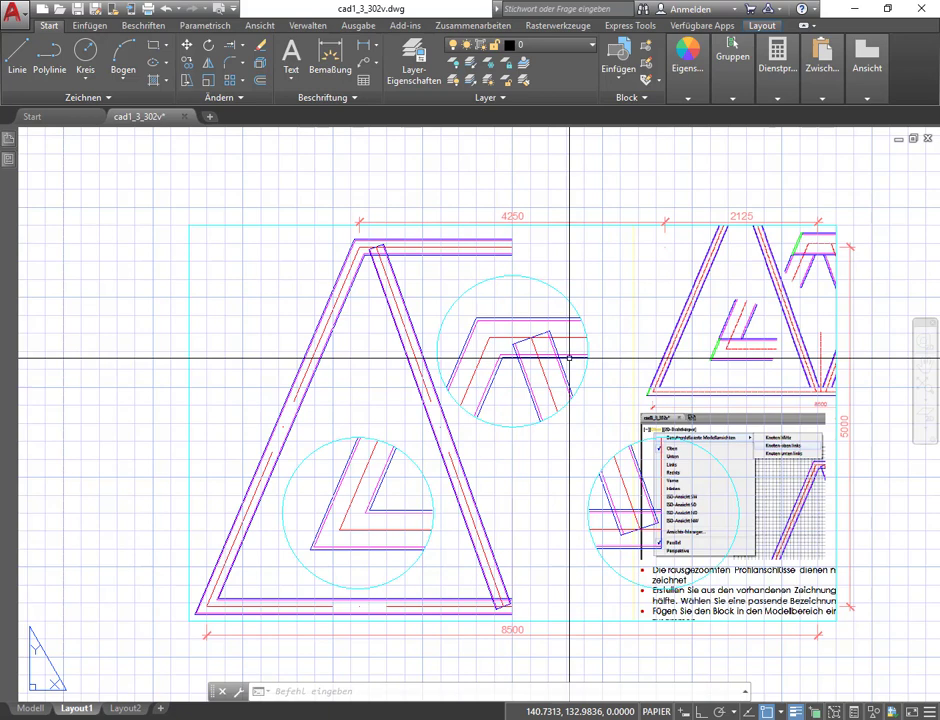
click(30, 709)
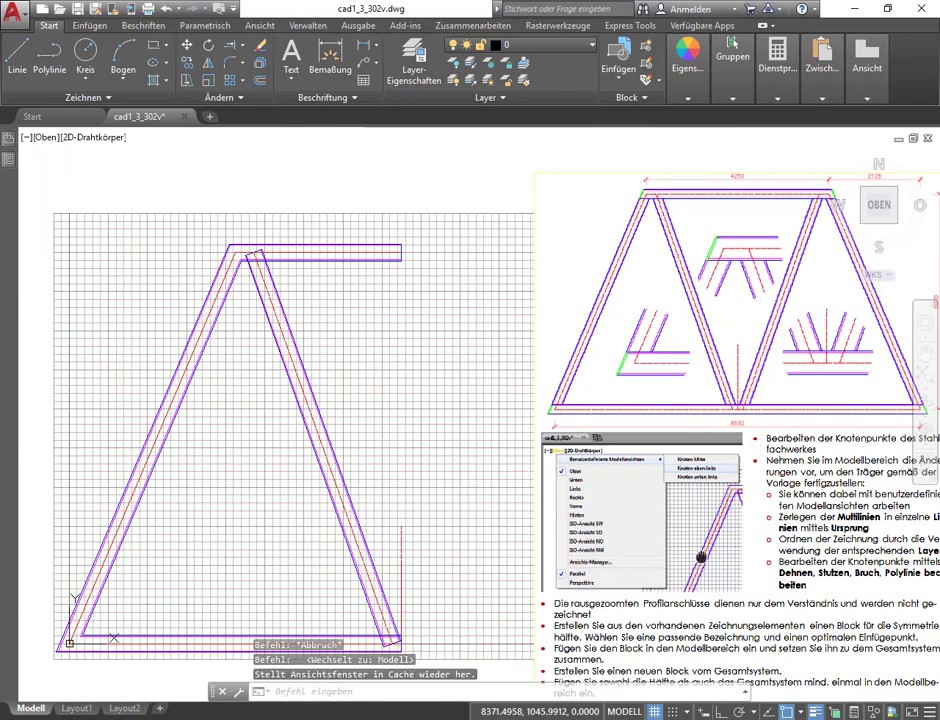
middle_drag(713, 554, 523, 524)
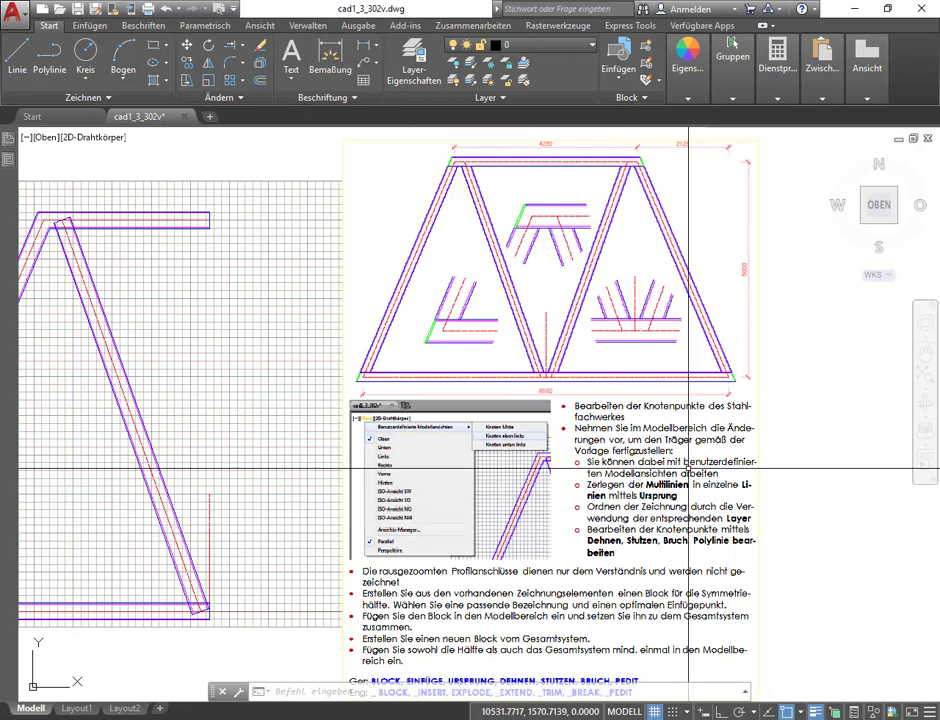
Step: Check the layer list without changing layers, then zoom and pan to show the truss beside the reference
click(569, 48)
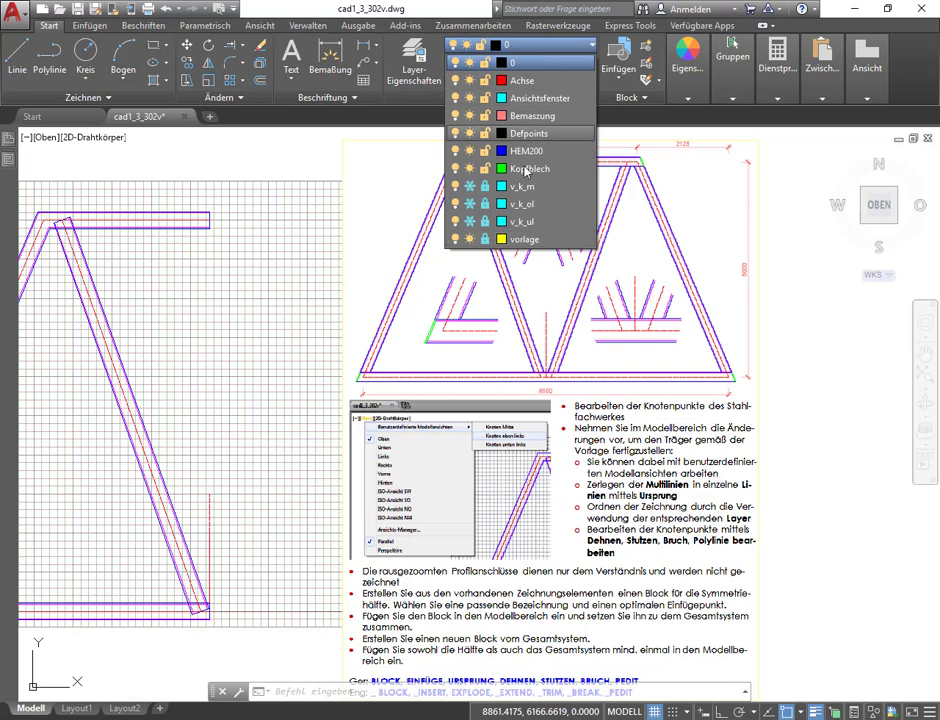
click(261, 281)
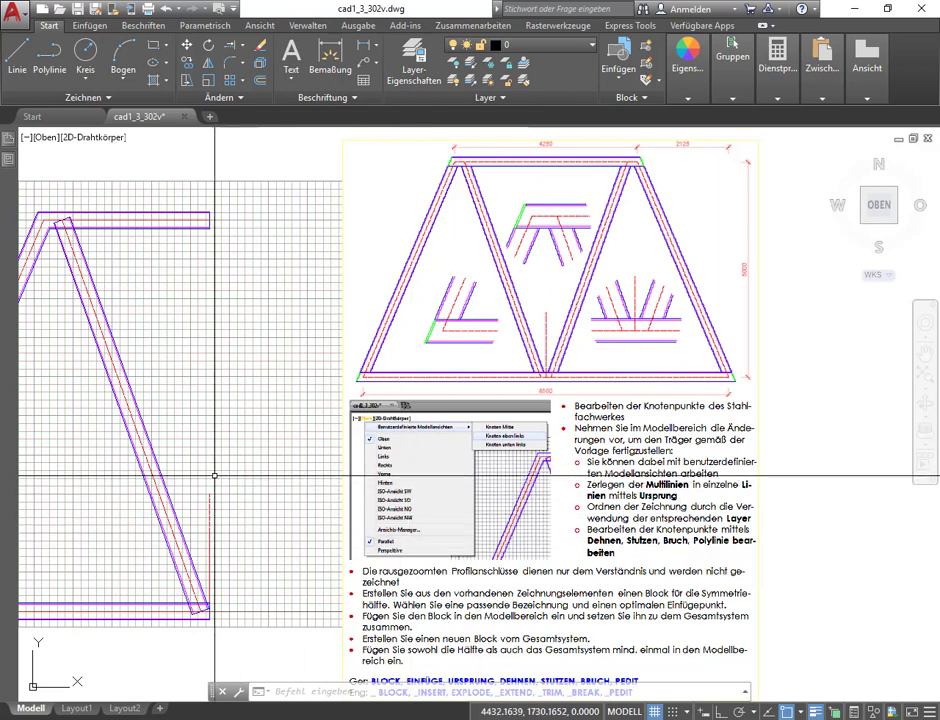
scroll(194, 465, down, 4)
middle_drag(194, 465, 319, 438)
Step: Restore the saved model view 'Knoten oben links' showing the top-left node
scroll(306, 378, up, 1)
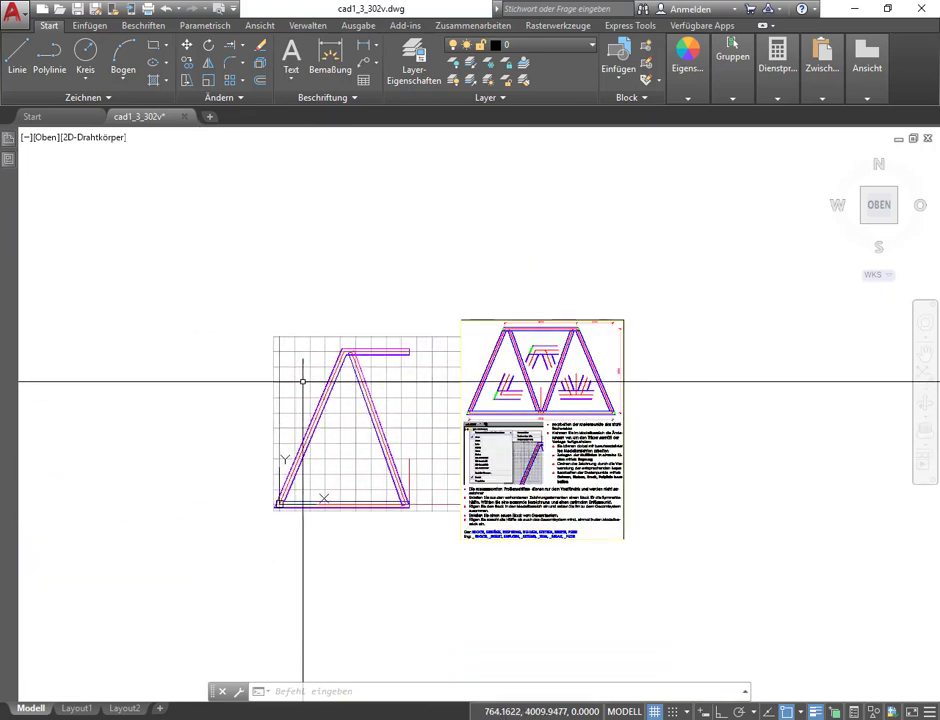
scroll(290, 380, up, 4)
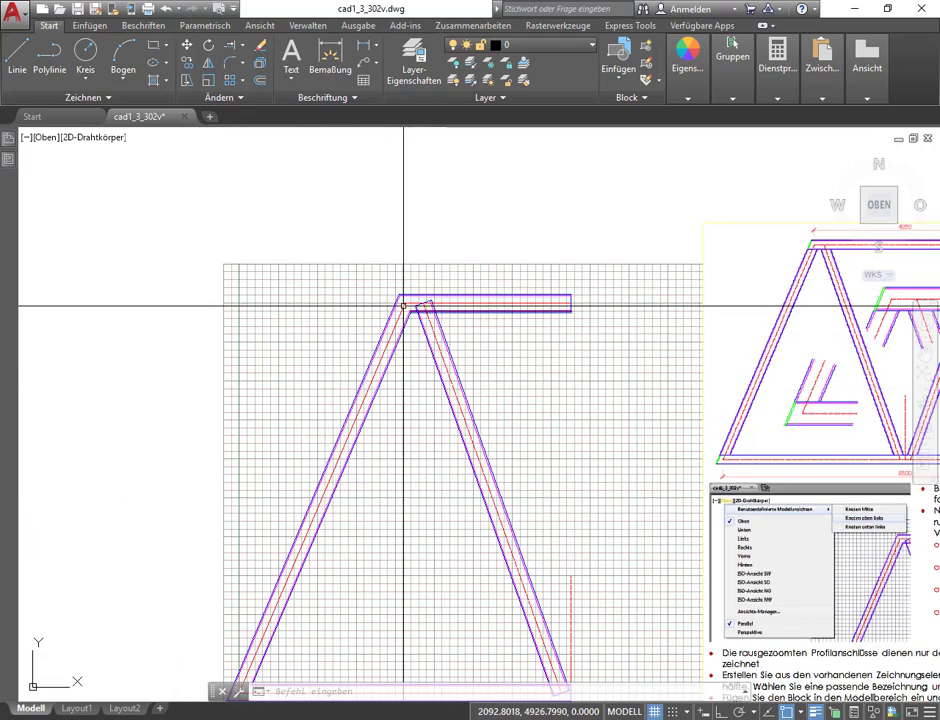
click(43, 139)
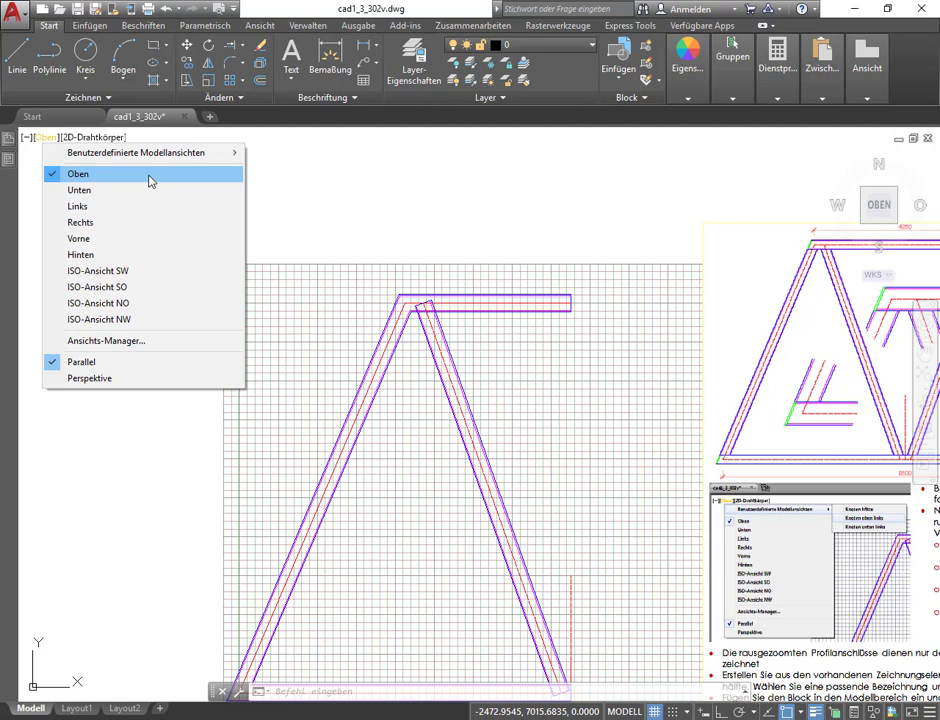
mouse_move(136, 152)
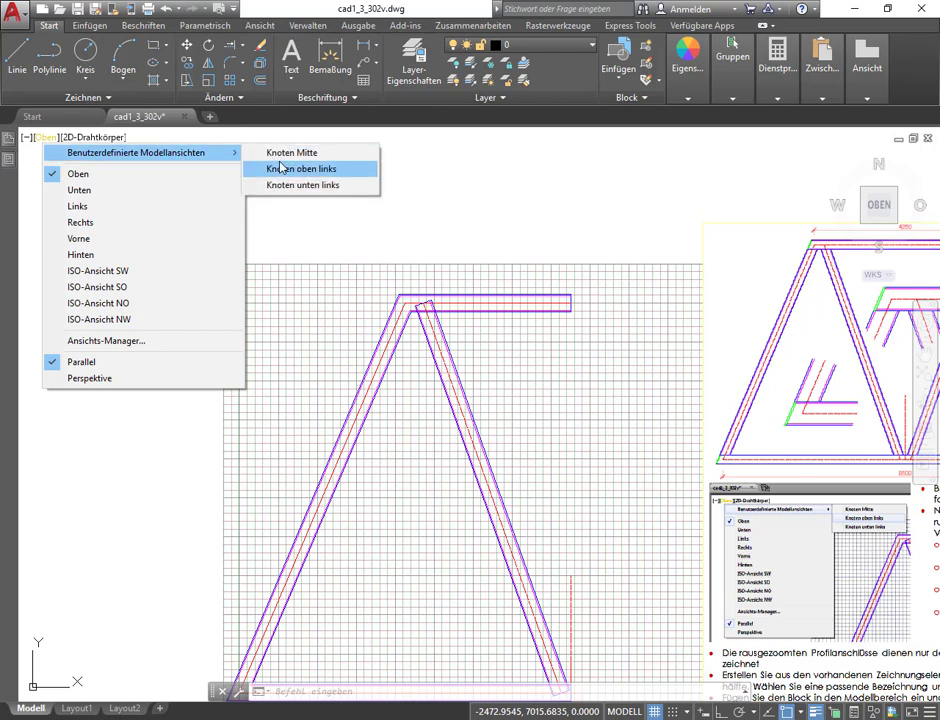
click(281, 168)
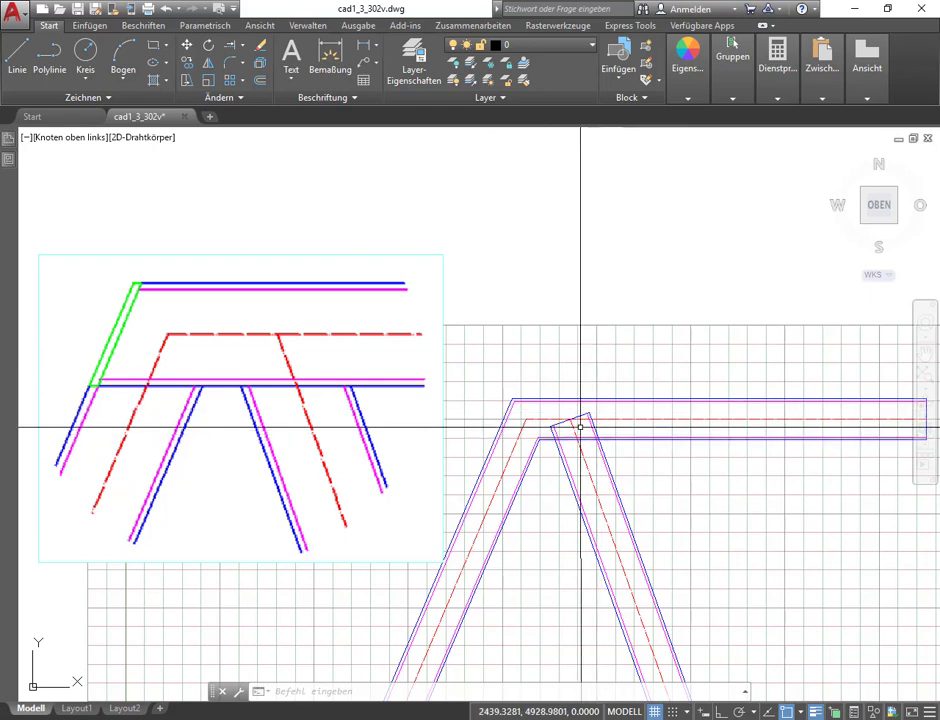
Step: Start Trim with the horizontal blue chord and the slanted blue line as cutting edges
scroll(566, 440, up, 5)
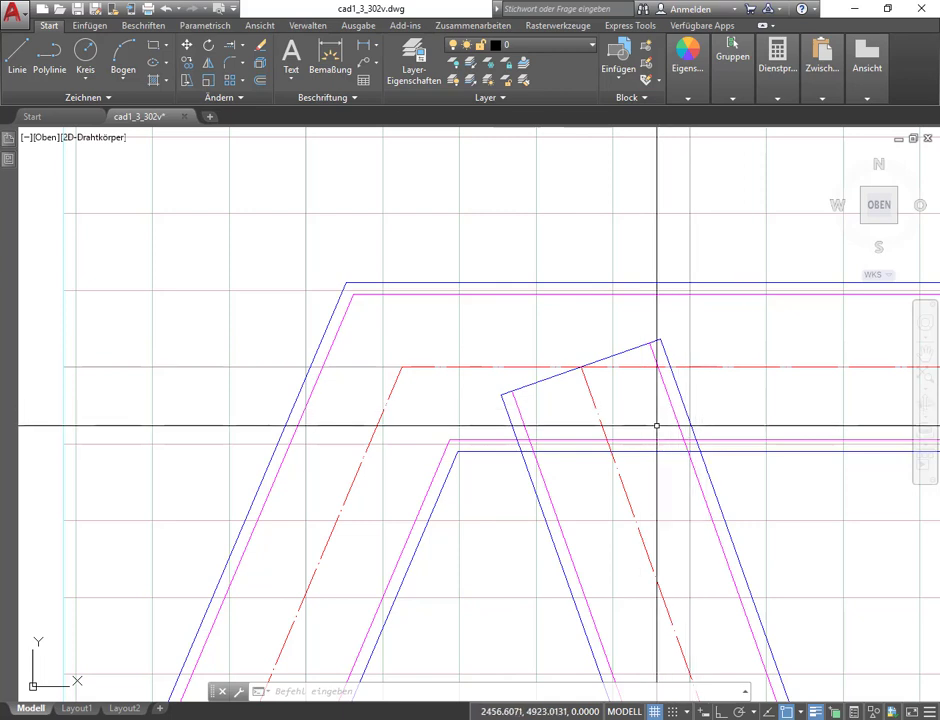
click(246, 47)
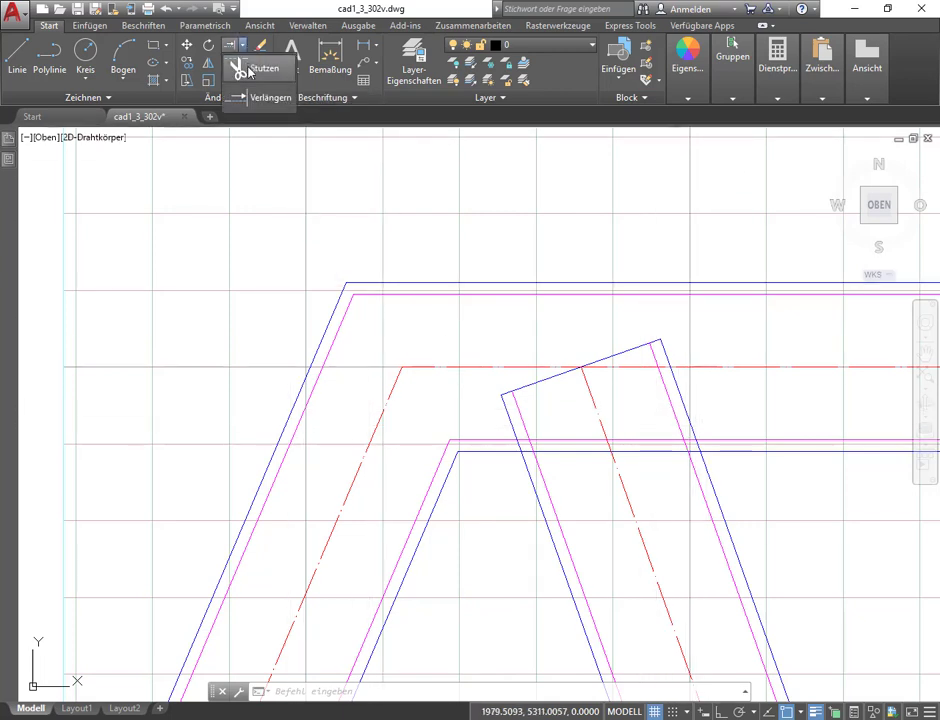
click(250, 70)
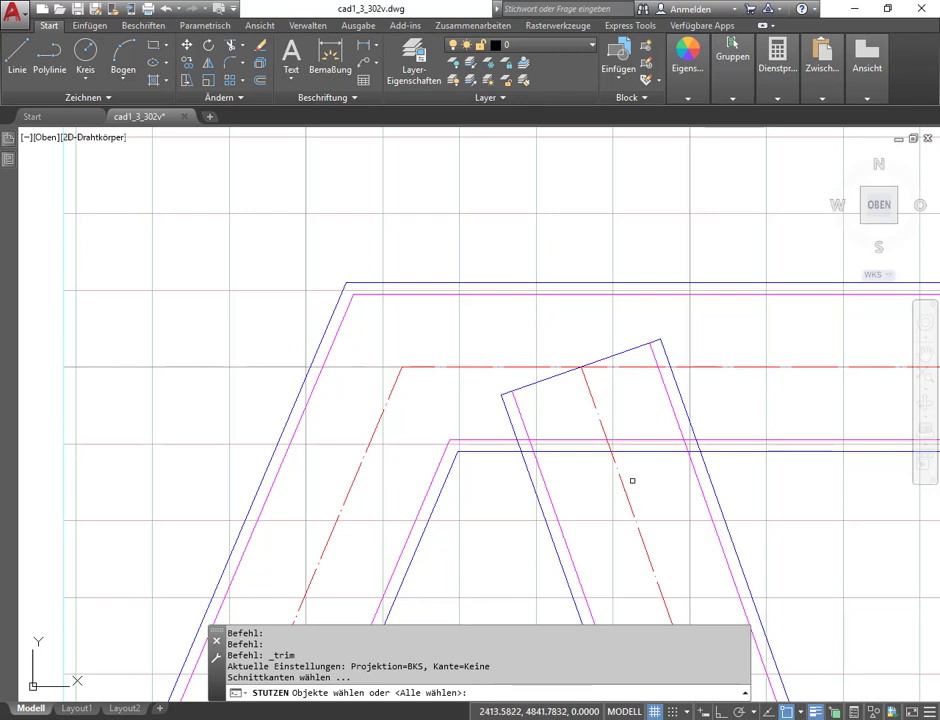
click(728, 453)
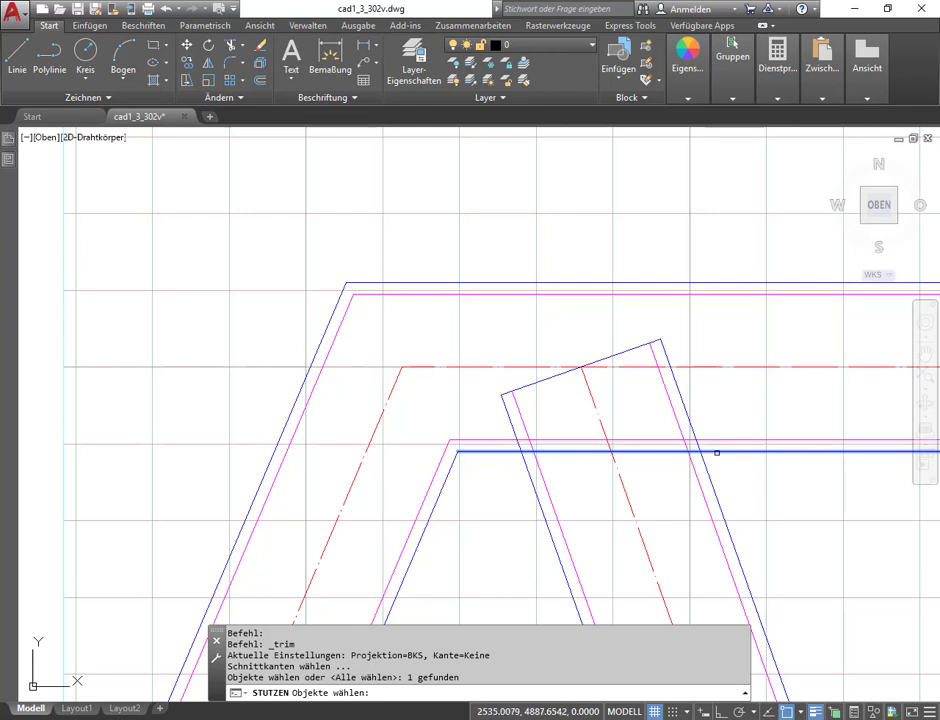
click(445, 484)
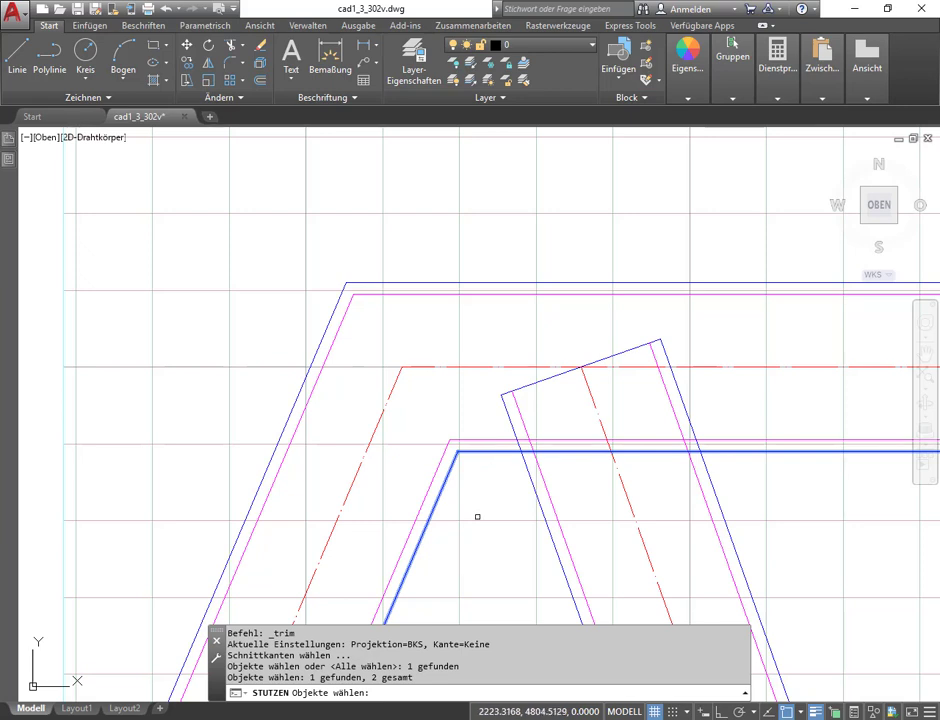
key(Return)
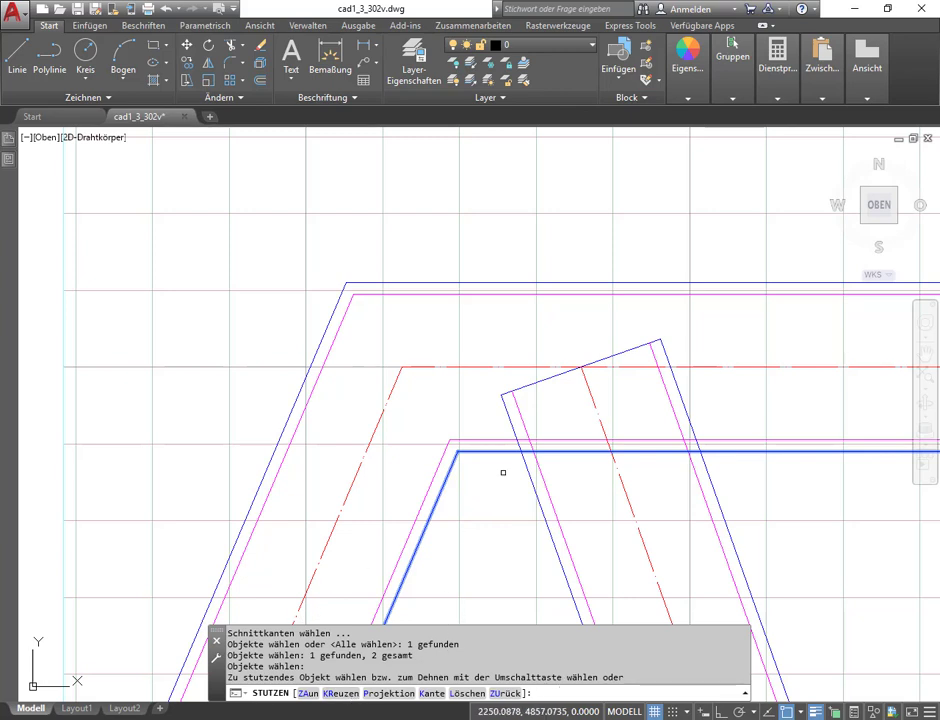
Step: Trim the diagonal member's end cap back to above the chord
click(593, 385)
click(535, 455)
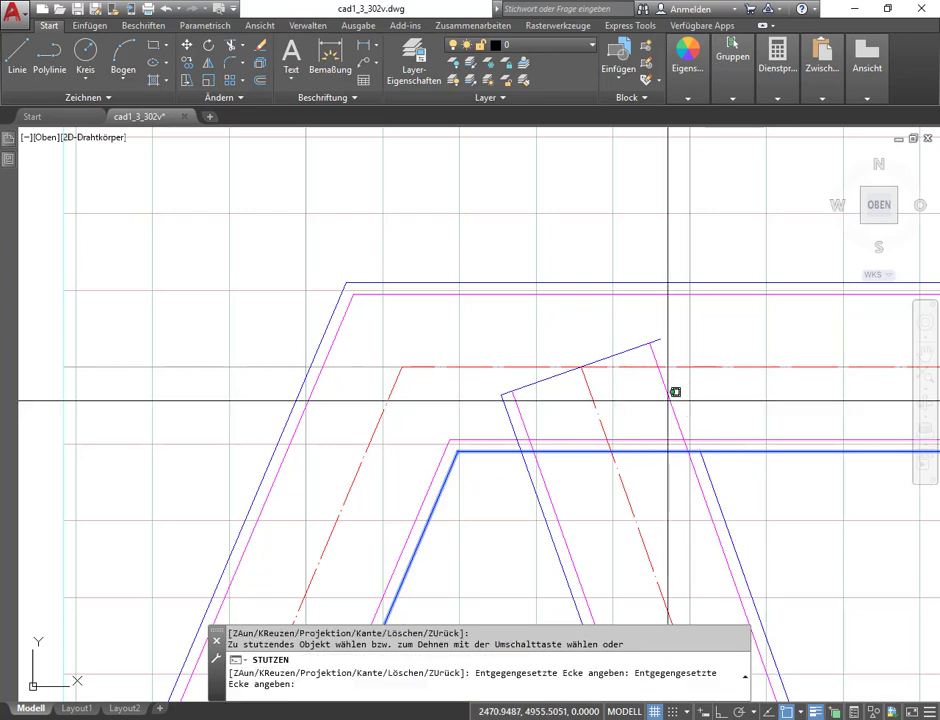
drag(665, 399, 672, 400)
click(520, 408)
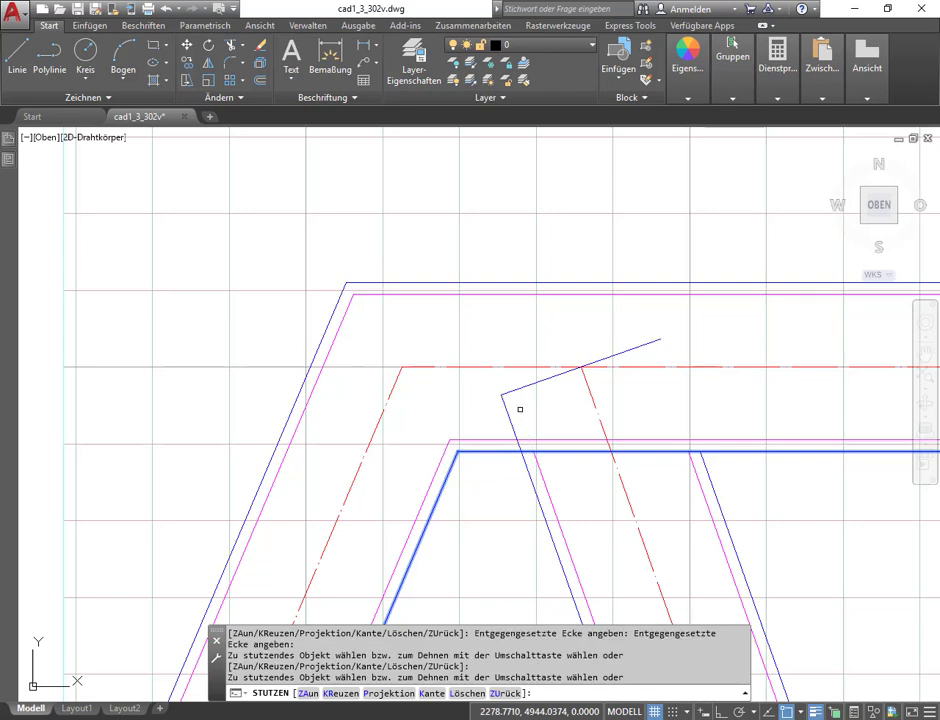
click(508, 412)
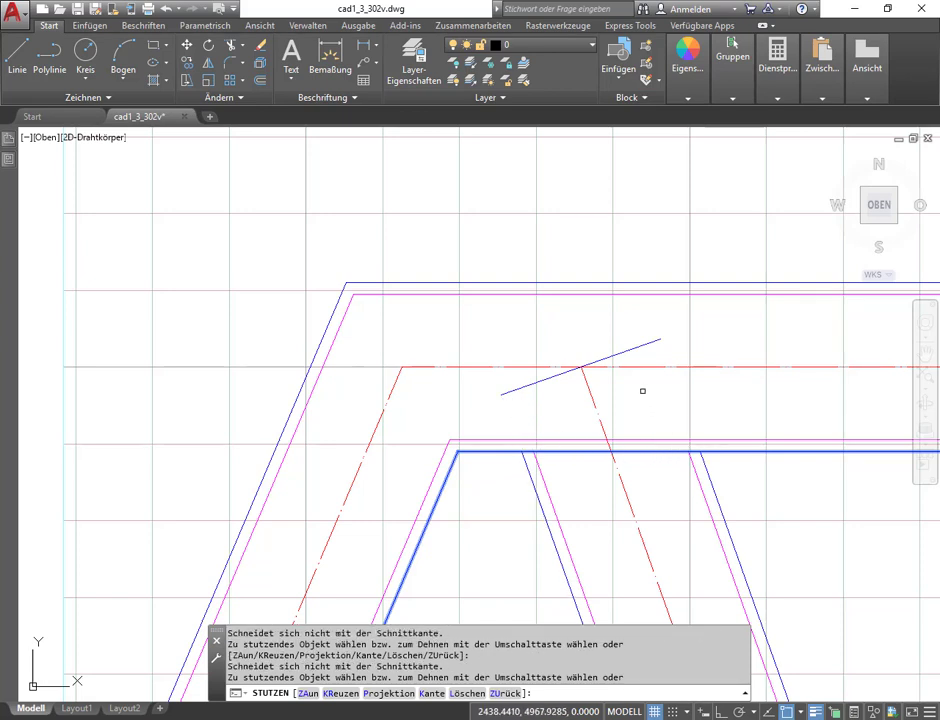
key(Return)
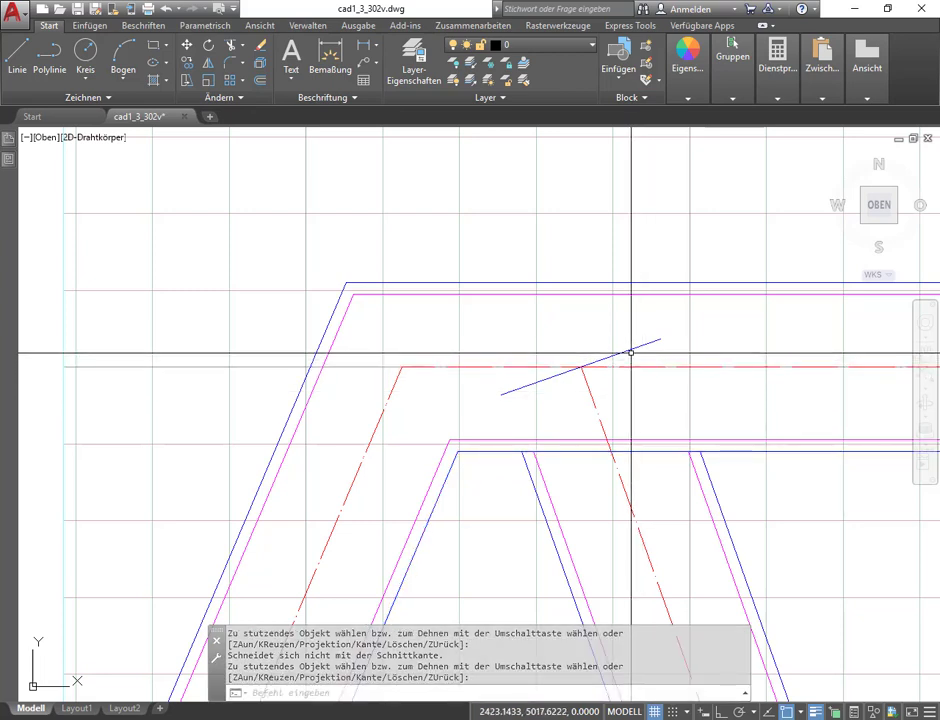
Step: Erase the leftover slanted end line
click(628, 351)
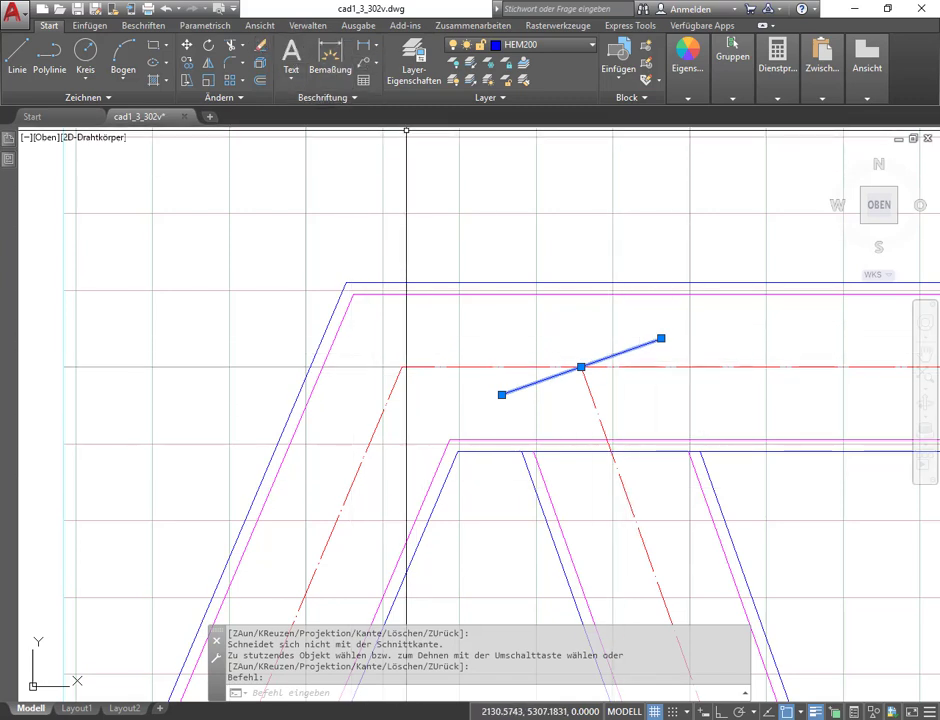
key(Delete)
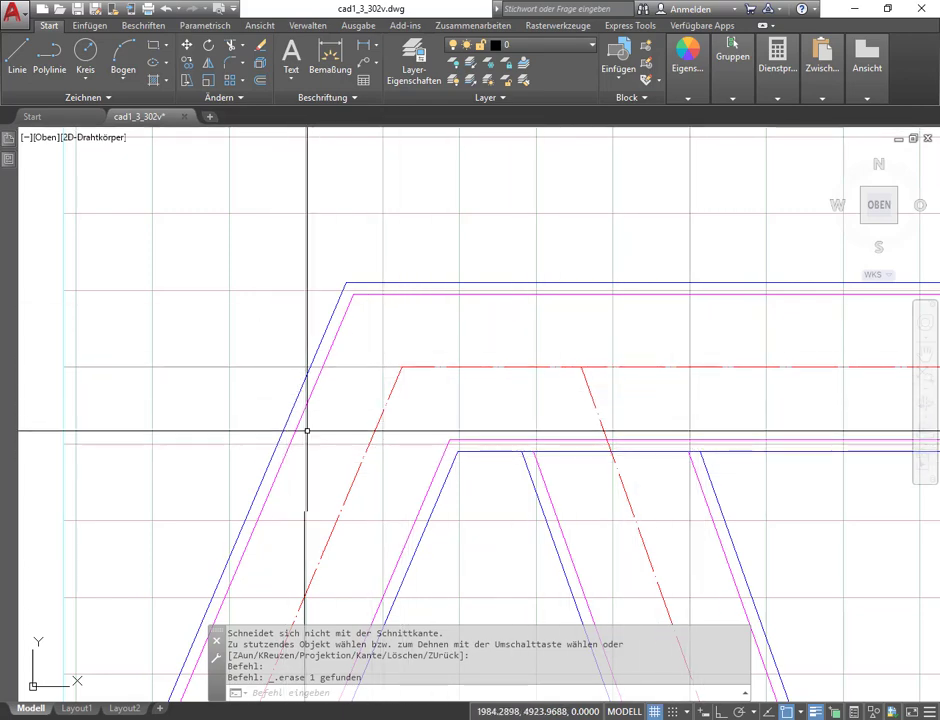
scroll(379, 436, down, 3)
middle_drag(379, 436, 590, 417)
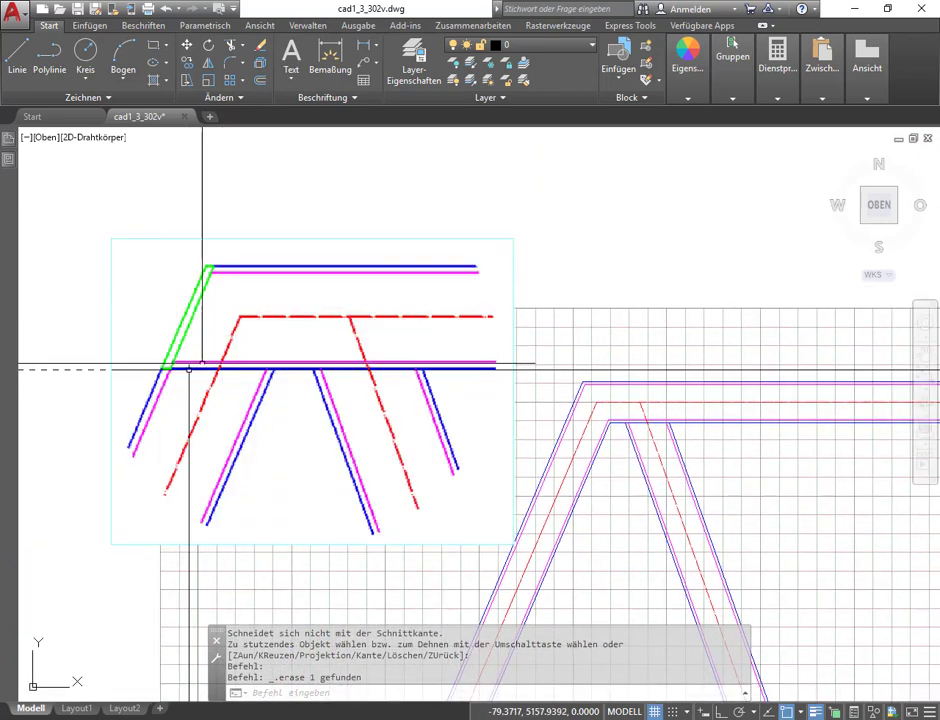
scroll(547, 398, up, 3)
scroll(581, 424, up, 3)
middle_drag(581, 424, 308, 441)
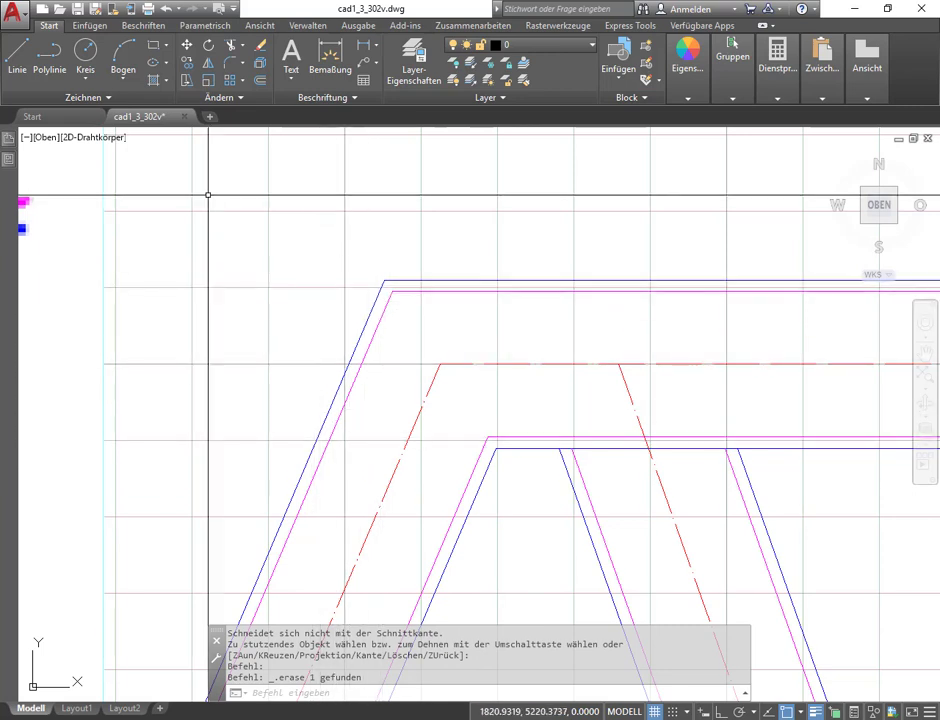
click(242, 50)
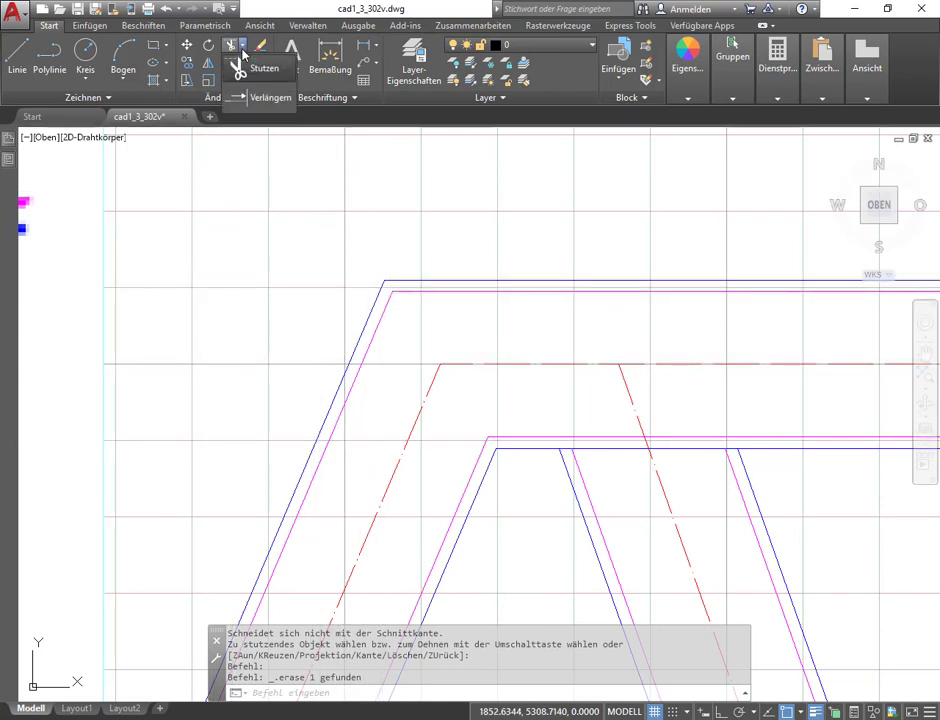
Step: Run Extend with the slanted blue and magenta lines as boundaries, trying the top chord line
click(252, 101)
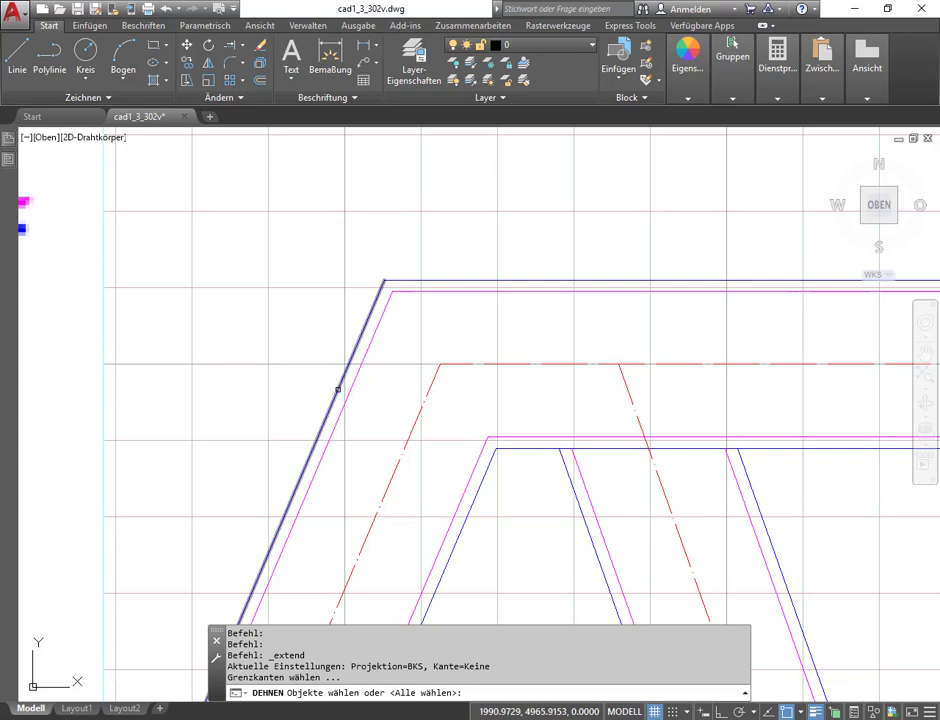
click(337, 389)
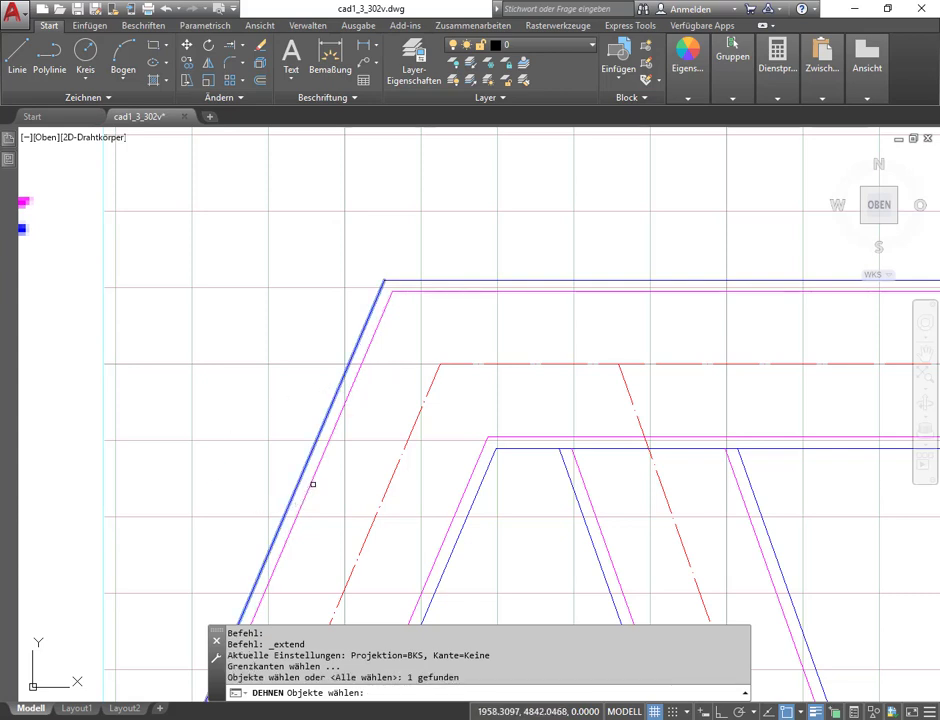
click(313, 484)
click(309, 483)
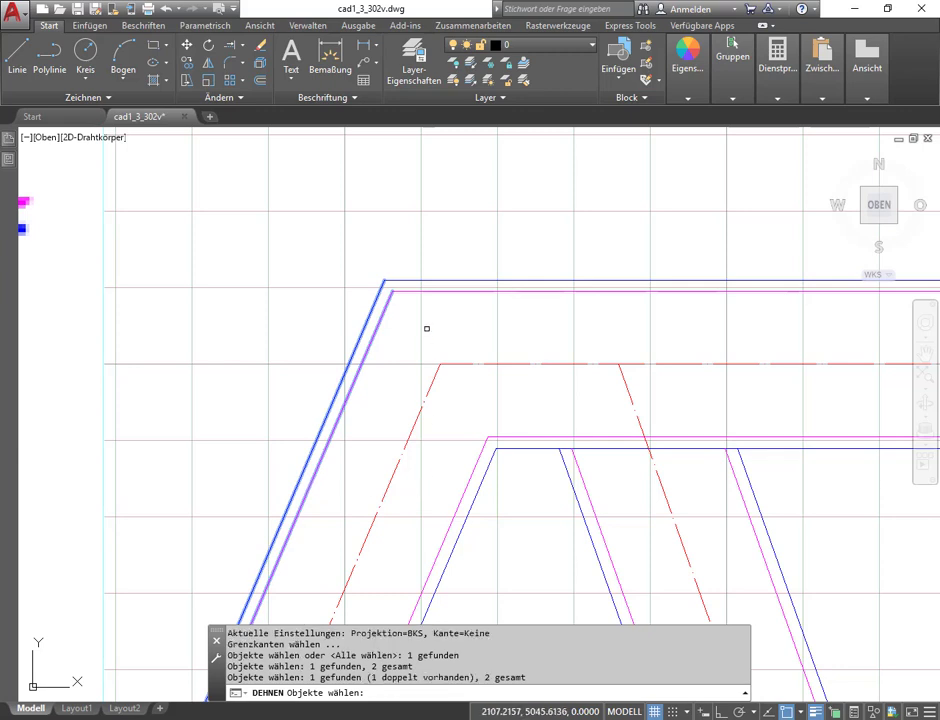
key(Return)
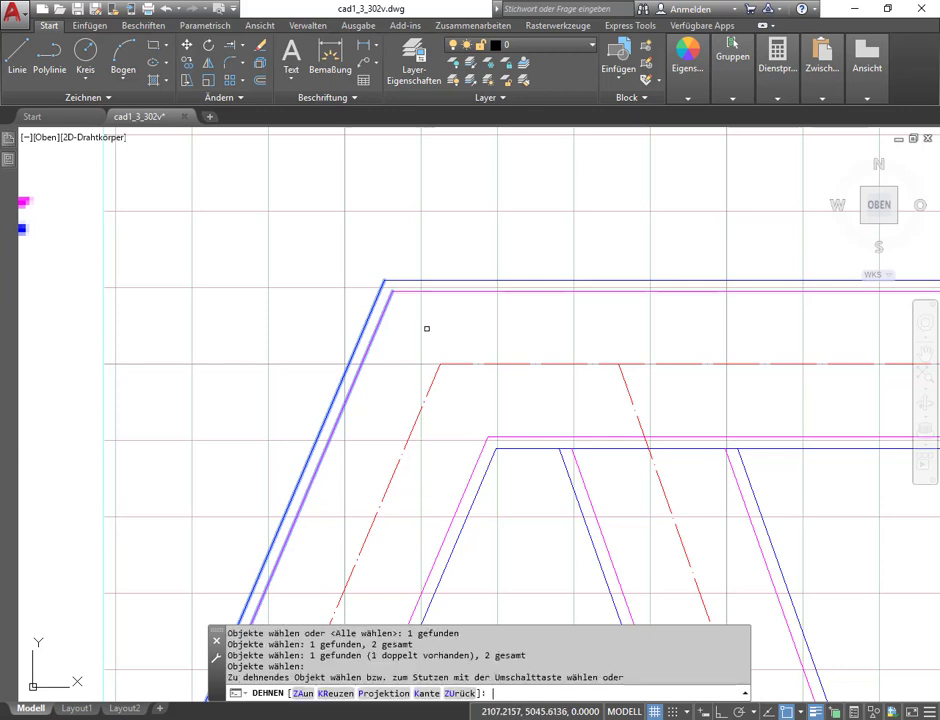
click(422, 282)
key(Return)
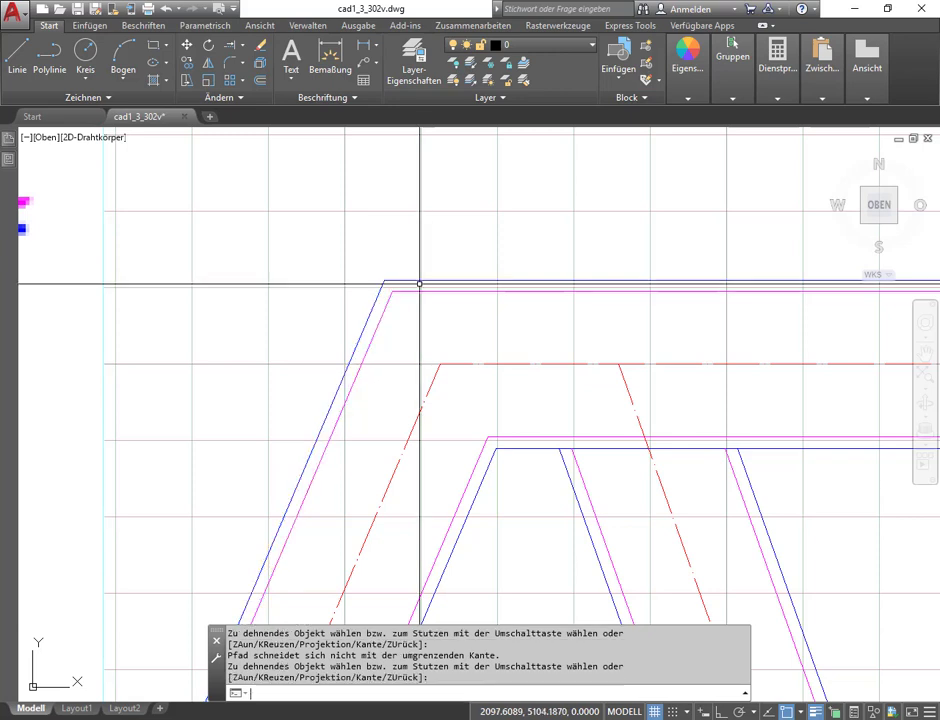
key(Return)
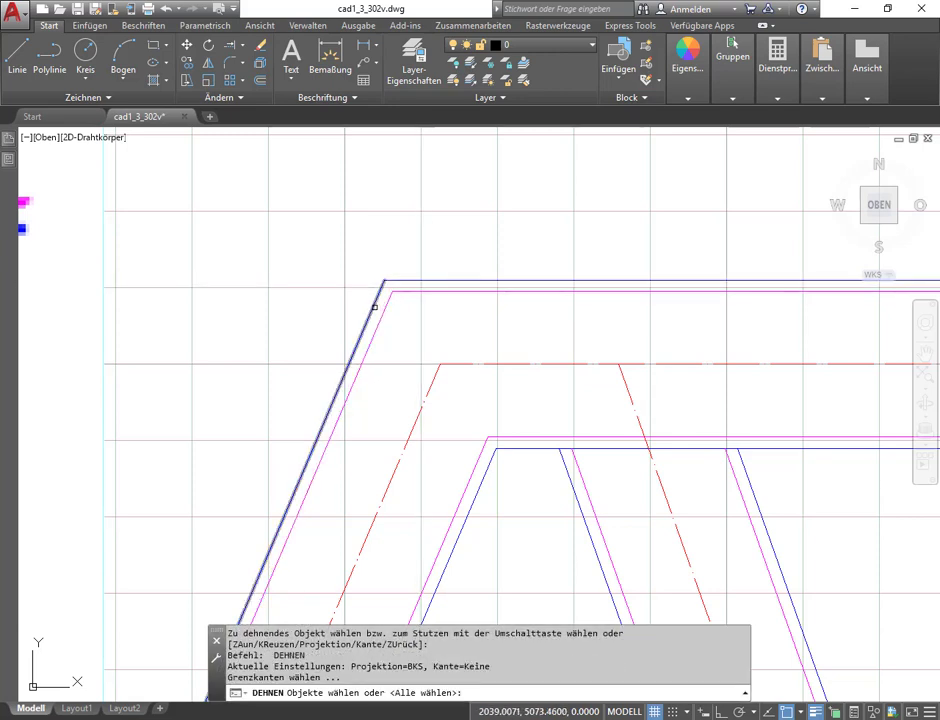
Step: Extend the horizontal magenta lines to the slanted edge and the slanted line to the top chord
click(374, 305)
click(390, 298)
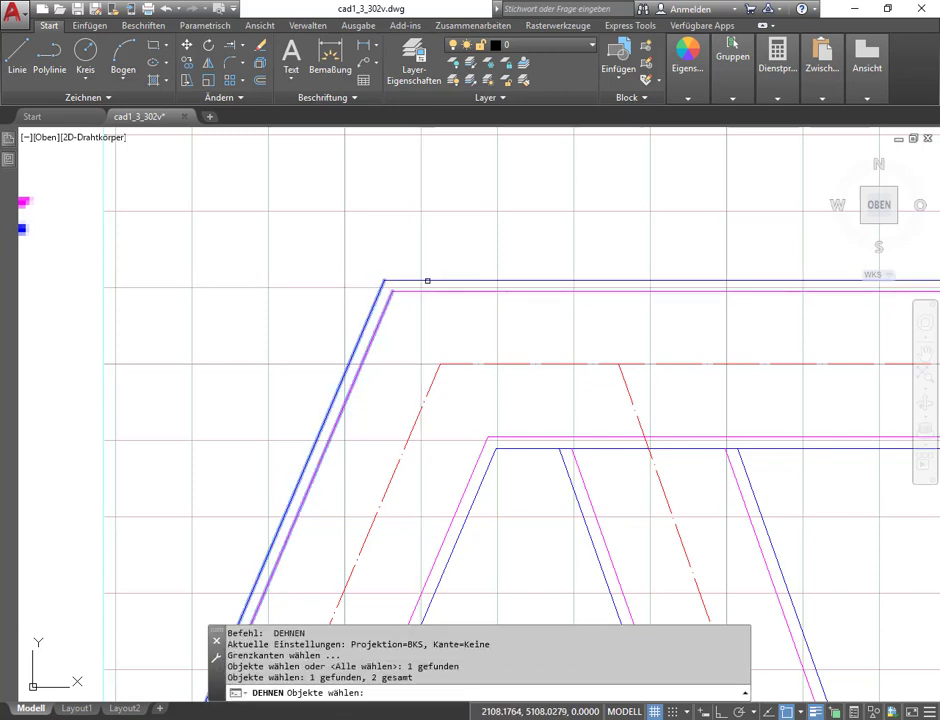
click(427, 281)
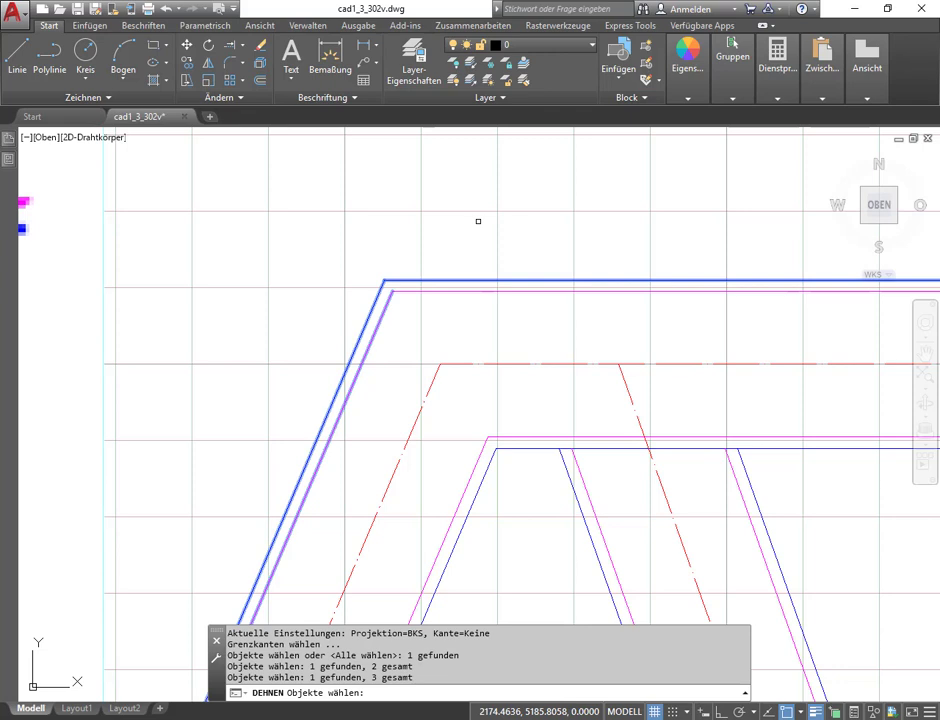
key(Return)
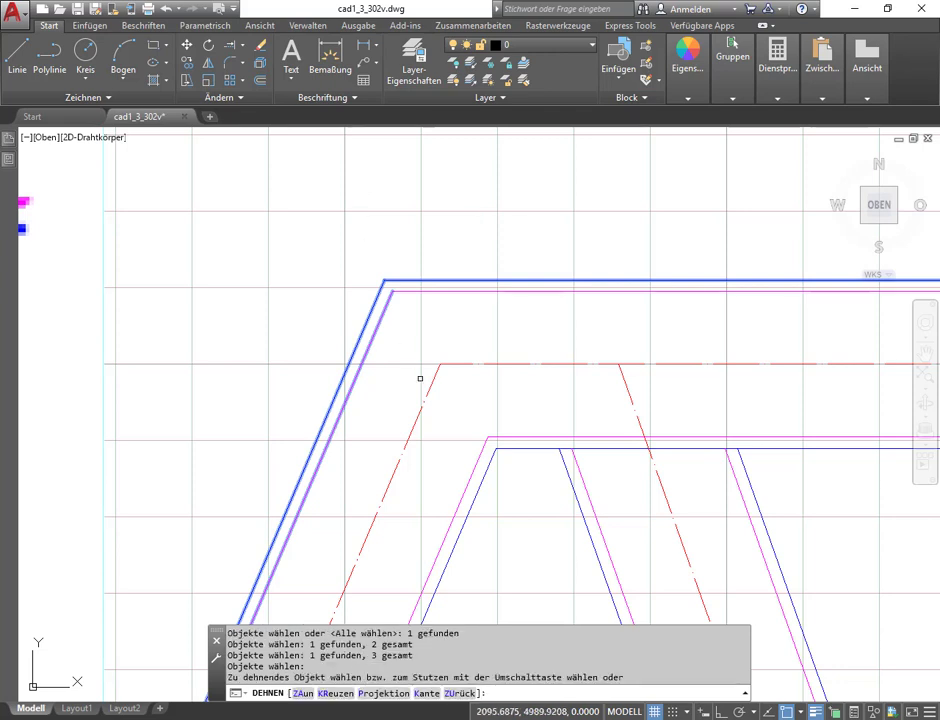
click(499, 446)
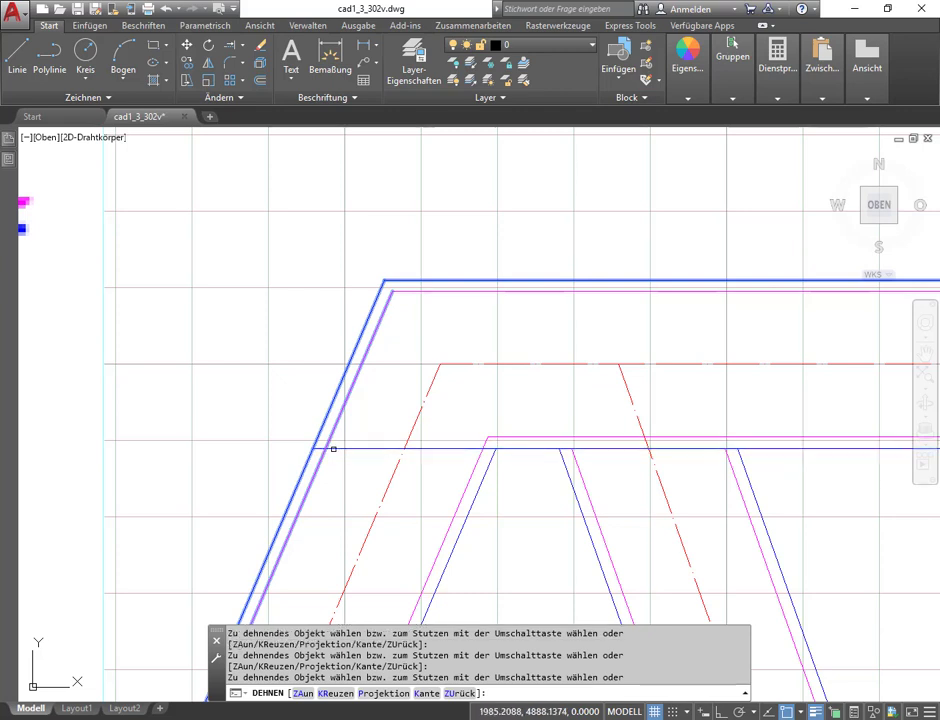
click(314, 449)
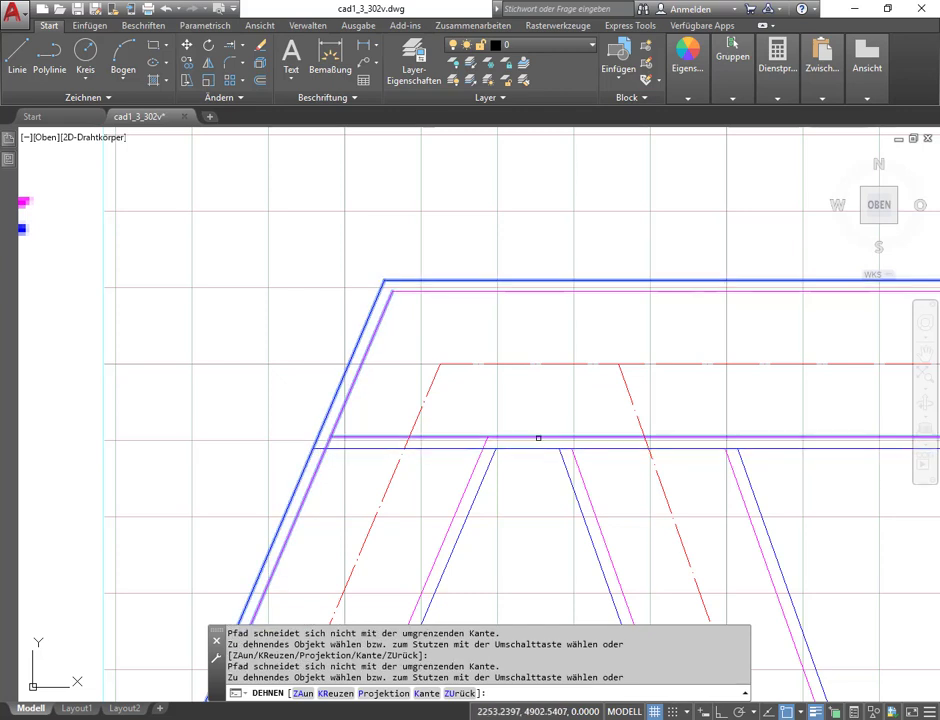
click(530, 437)
click(505, 436)
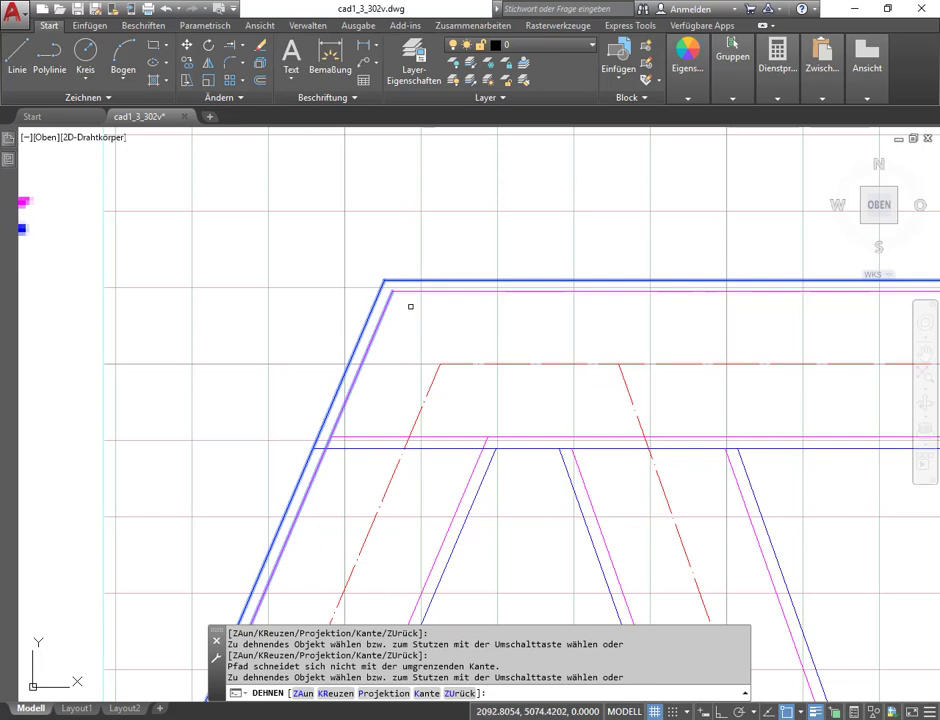
click(387, 304)
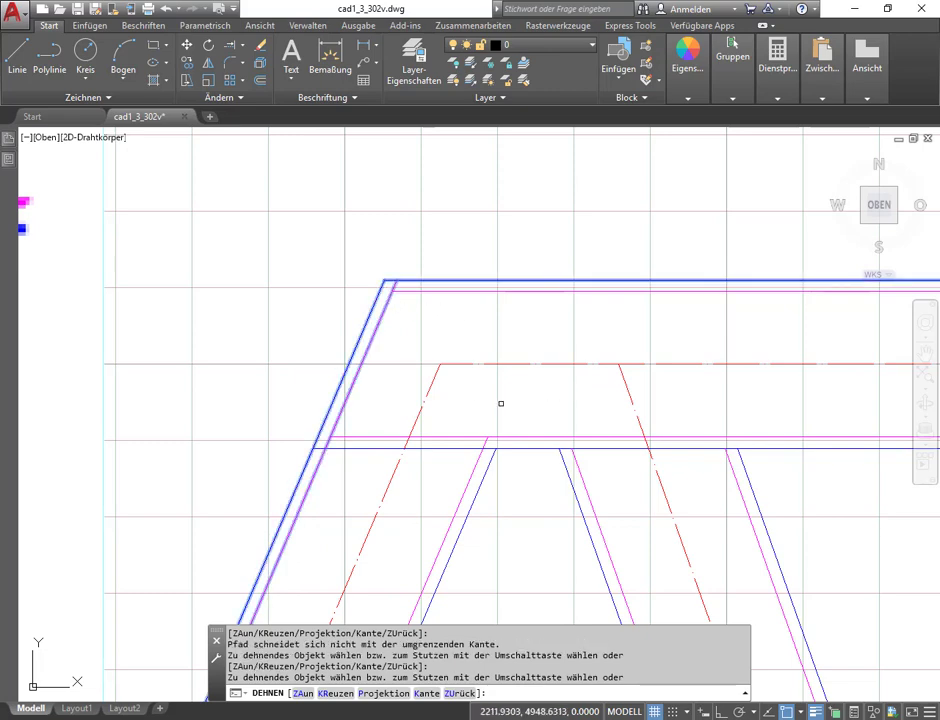
key(Escape)
key(Escape)
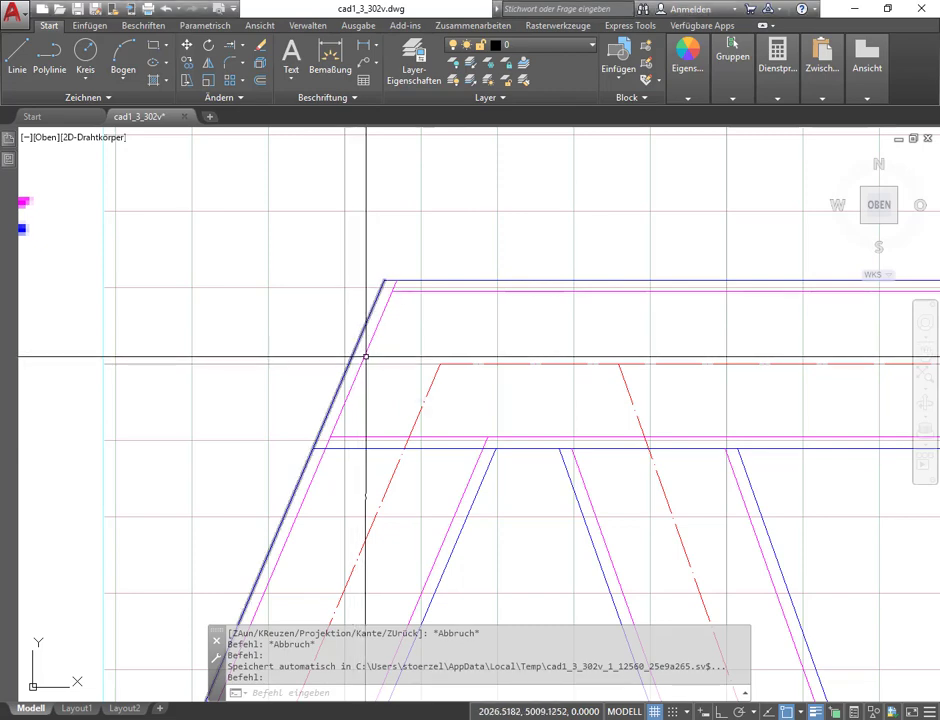
Step: Centre the upper-left truss joint in view and expand the Modify panel's extra tools
middle_drag(281, 312, 384, 315)
scroll(384, 315, down, 5)
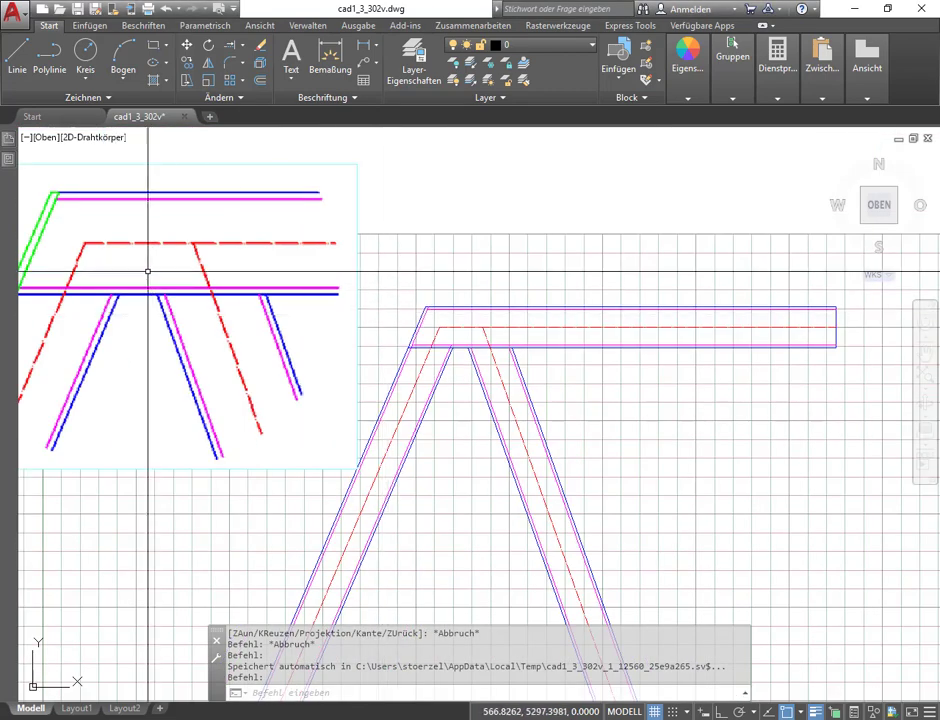
middle_drag(147, 271, 352, 291)
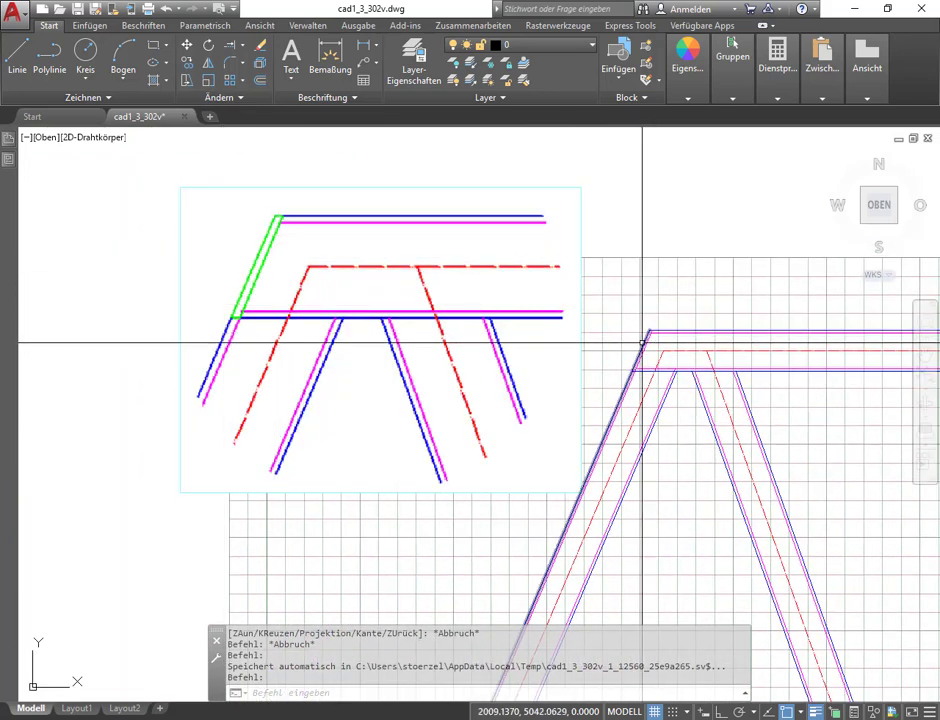
scroll(642, 343, up, 3)
middle_drag(642, 343, 584, 338)
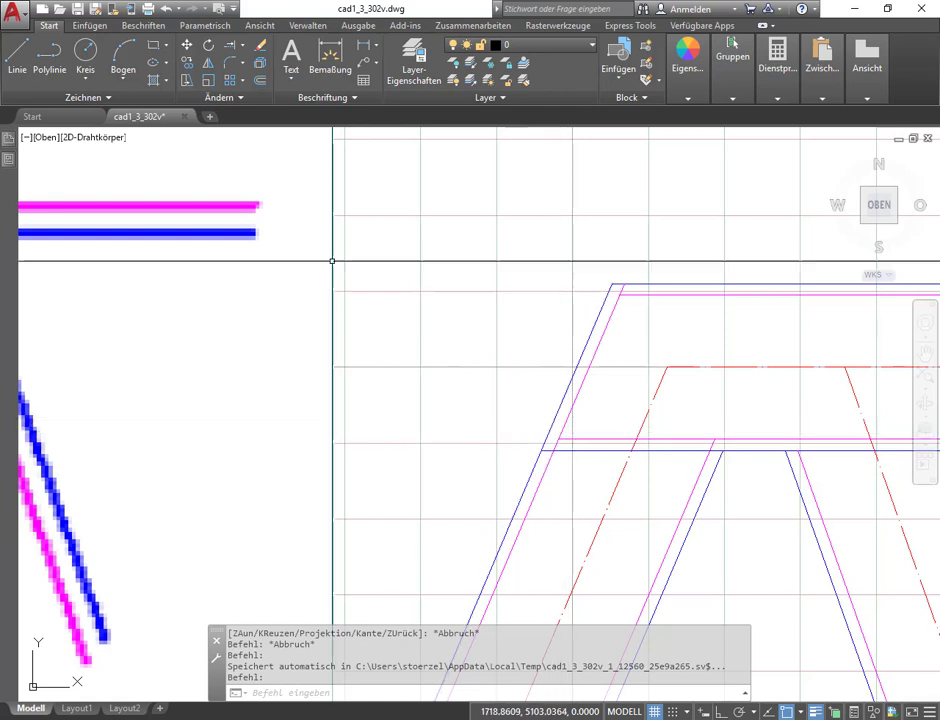
click(239, 101)
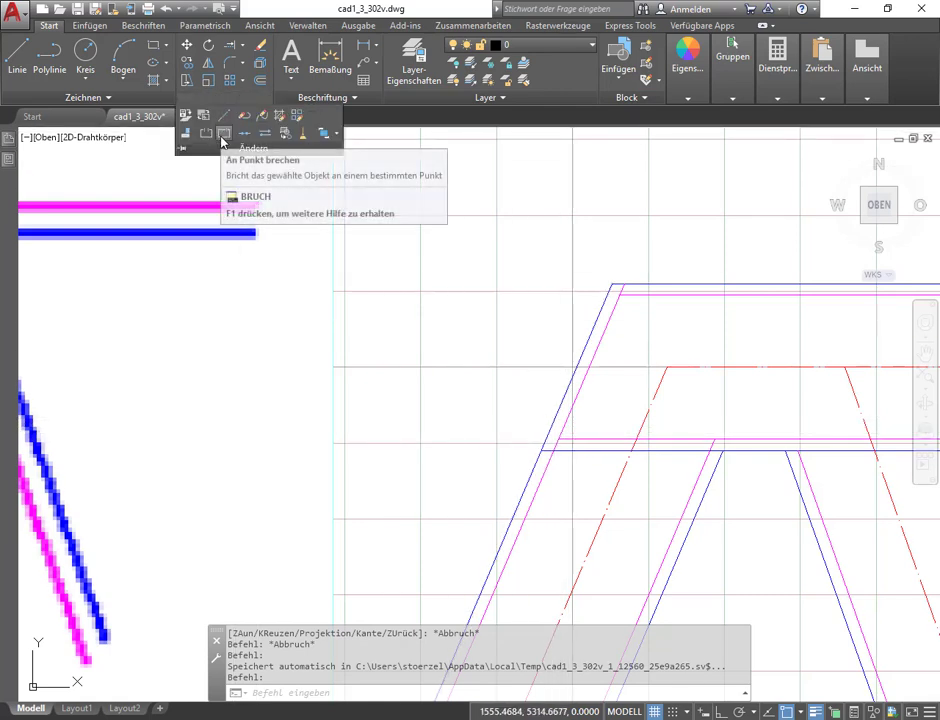
Step: Break the blue diagonal at the chord intersection and cut the magenta diagonal back to it
click(223, 133)
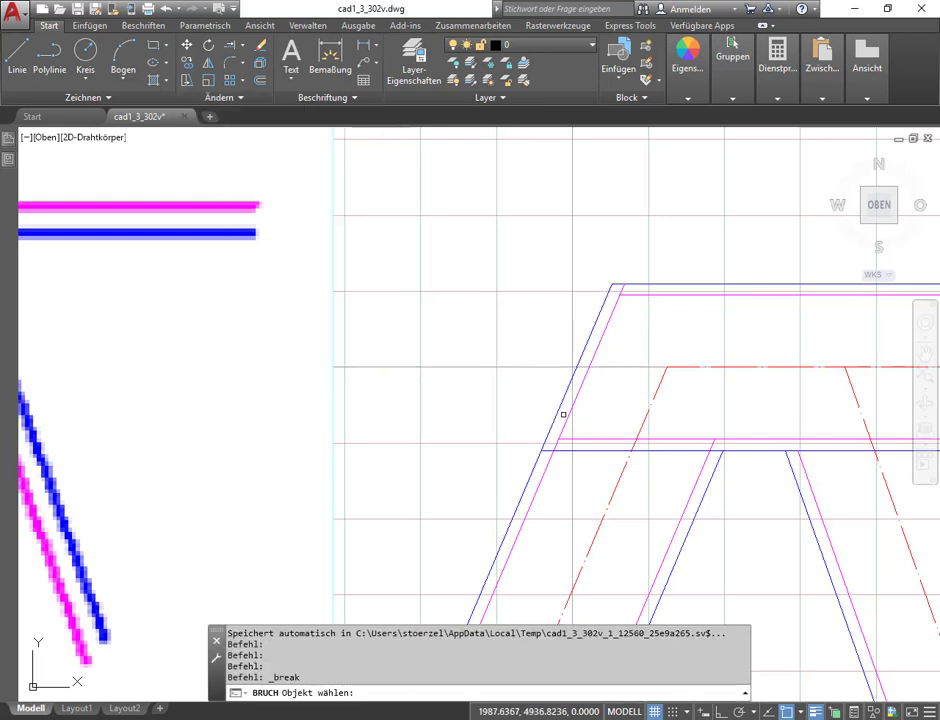
click(557, 414)
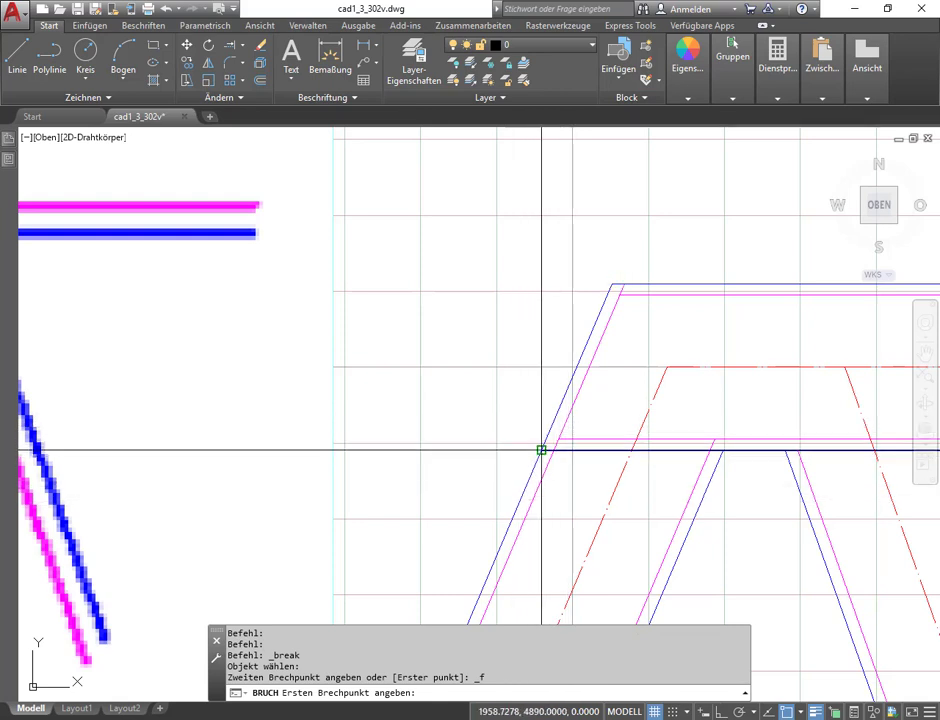
click(541, 450)
text(@)
key(Return)
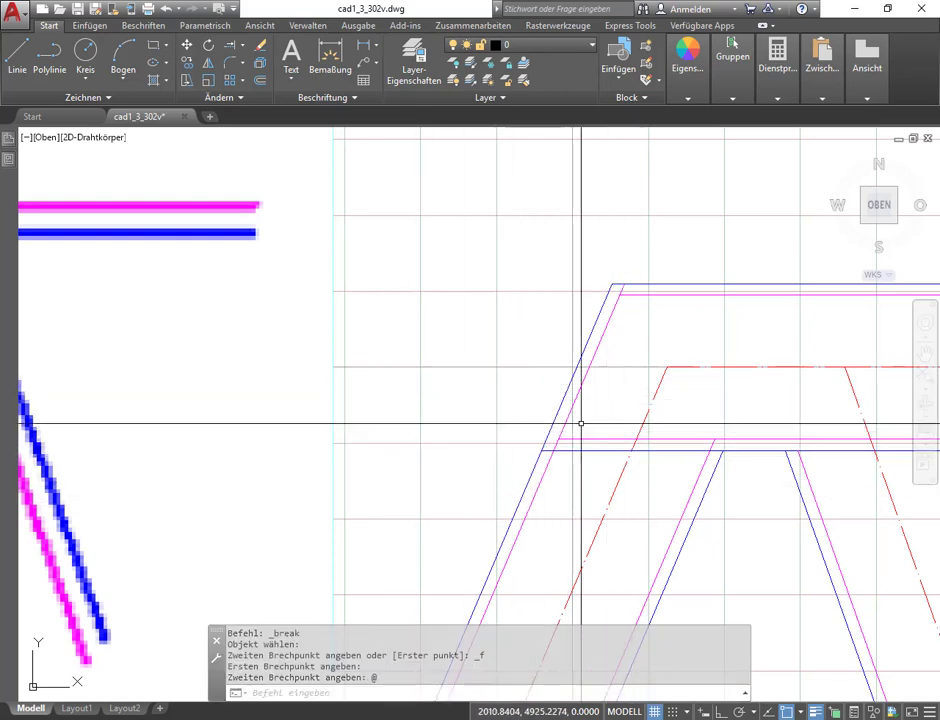
key(Return)
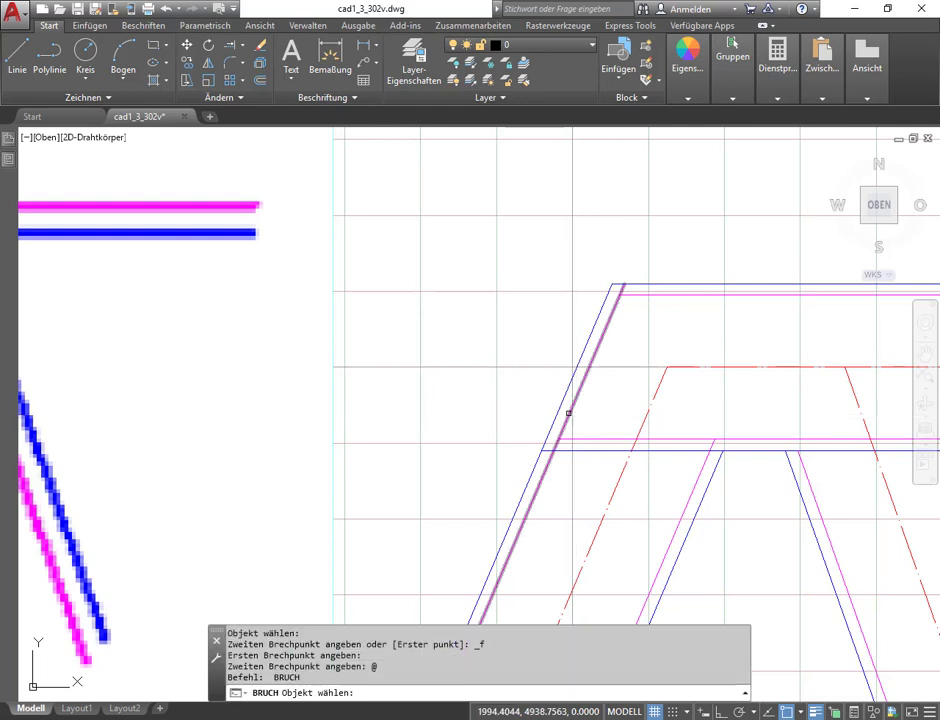
click(568, 412)
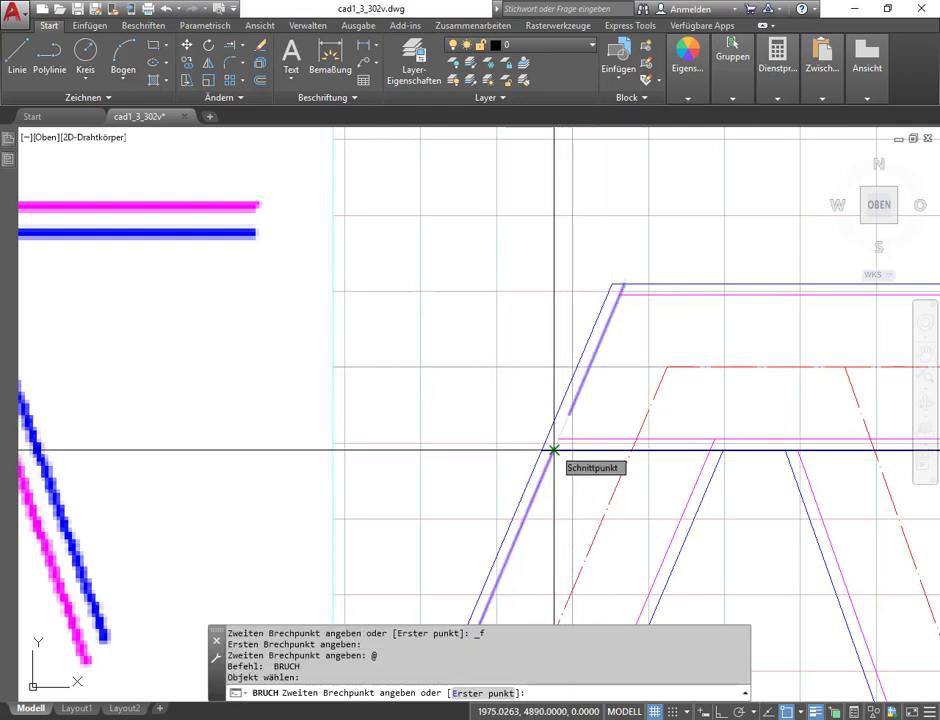
click(554, 450)
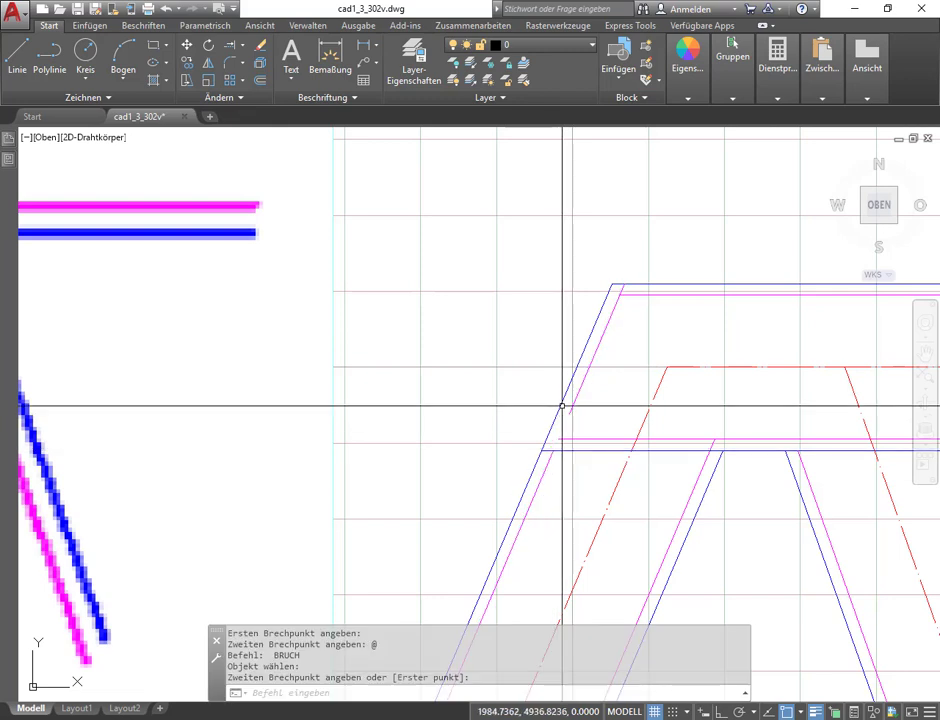
Step: Break gaps into the top blue line at the corner and the lower blue chord
key(Return)
click(638, 283)
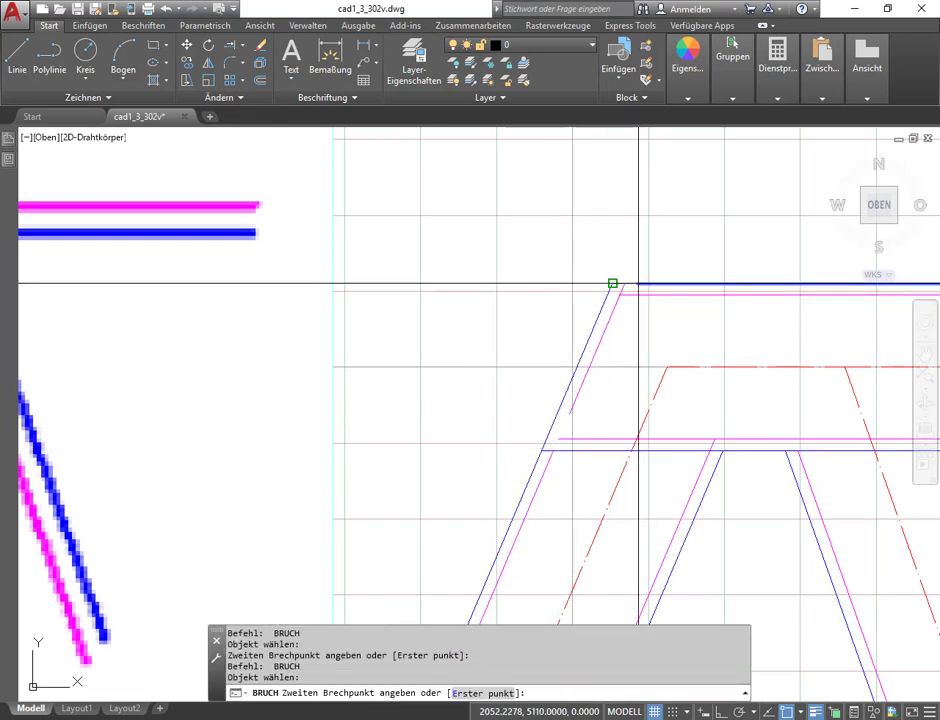
click(624, 283)
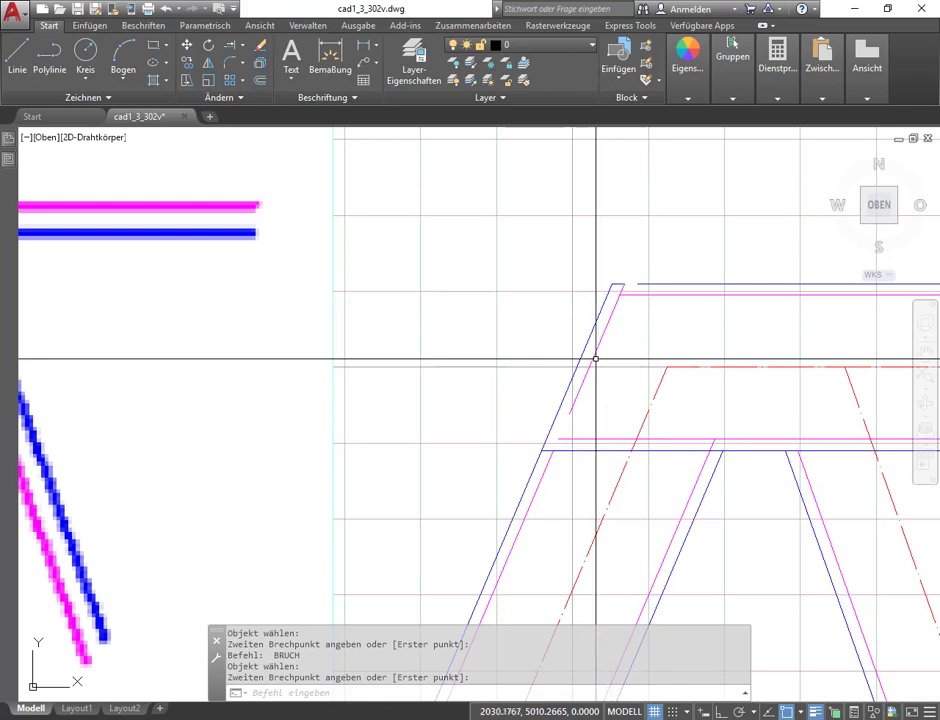
key(Return)
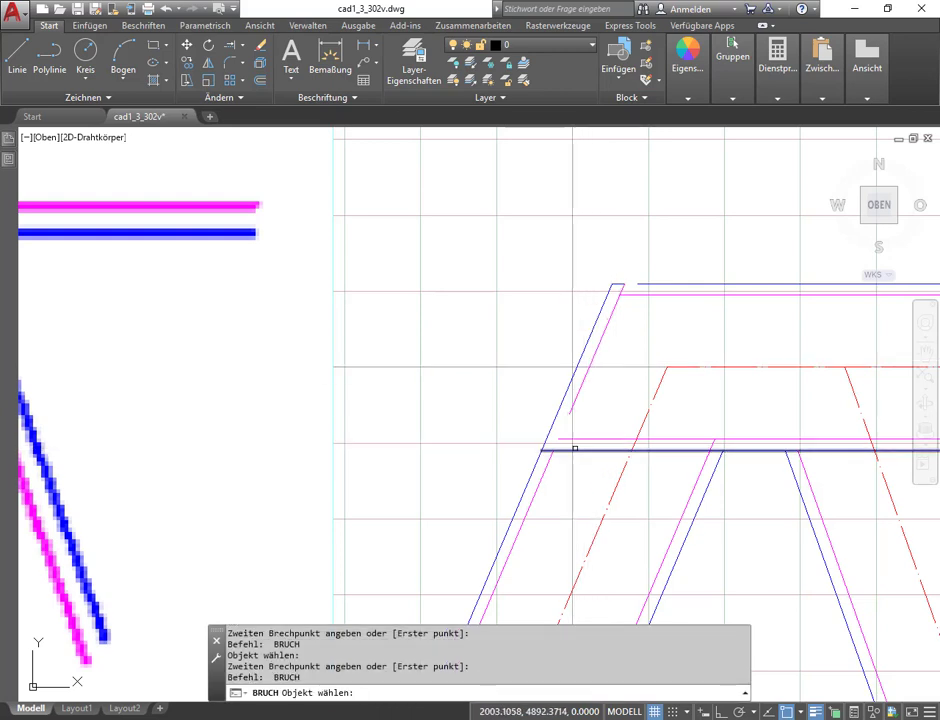
click(570, 452)
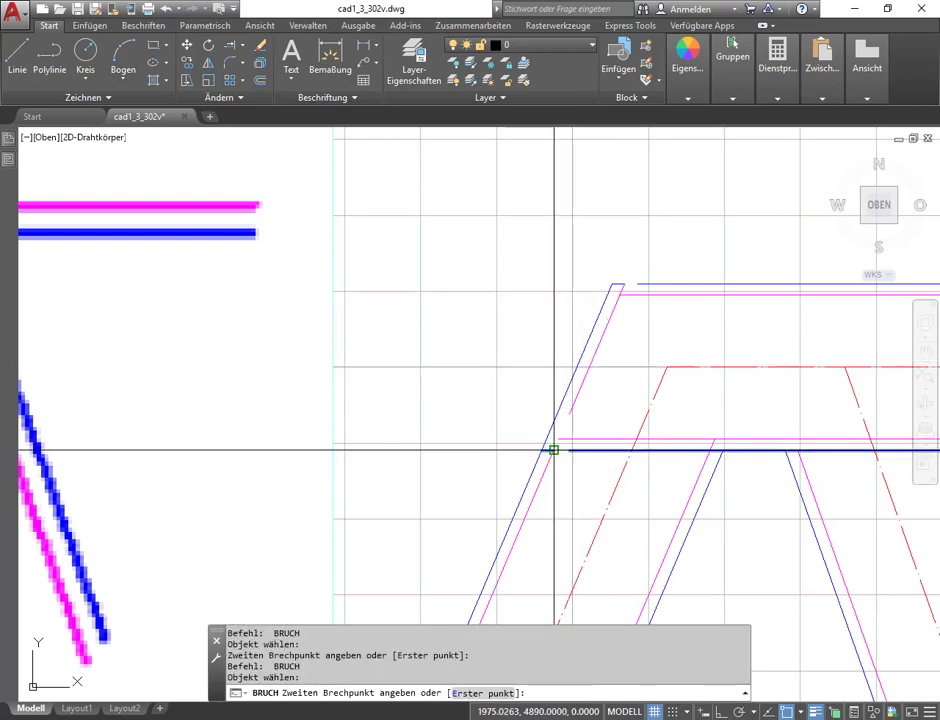
click(552, 451)
key(Escape)
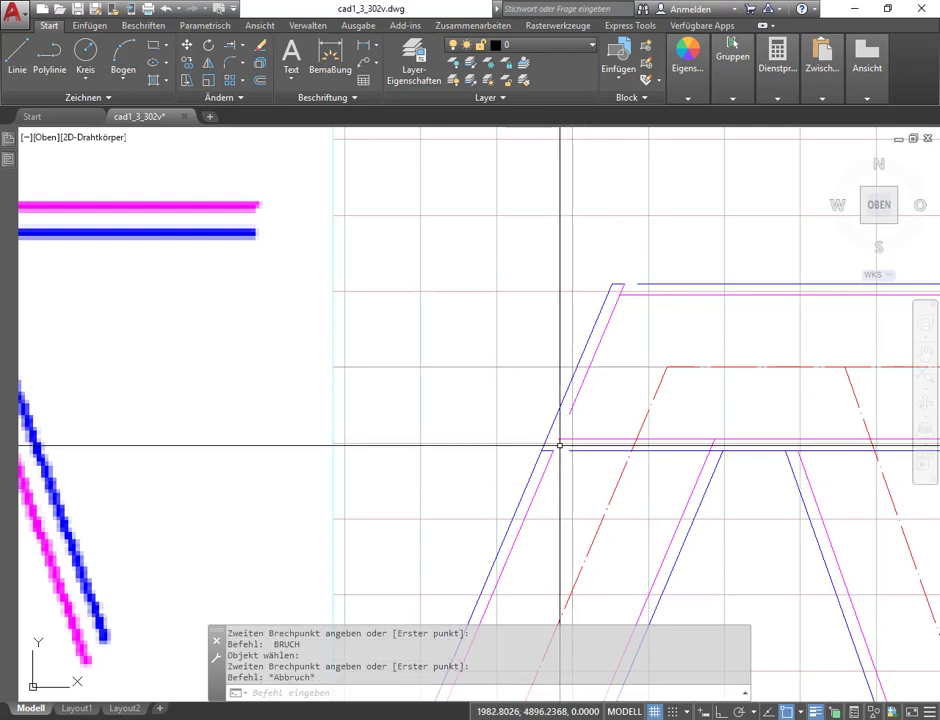
Step: Zoom in on the upper-left joint and select the lower blue HEM200 chord line
scroll(568, 450, up, 5)
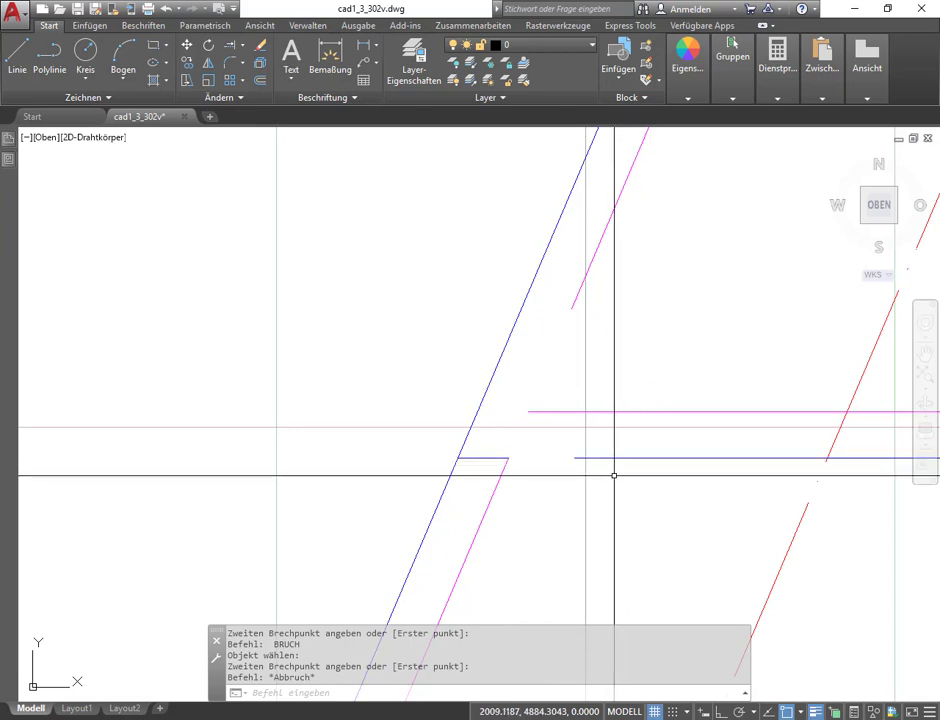
scroll(614, 475, down, 3)
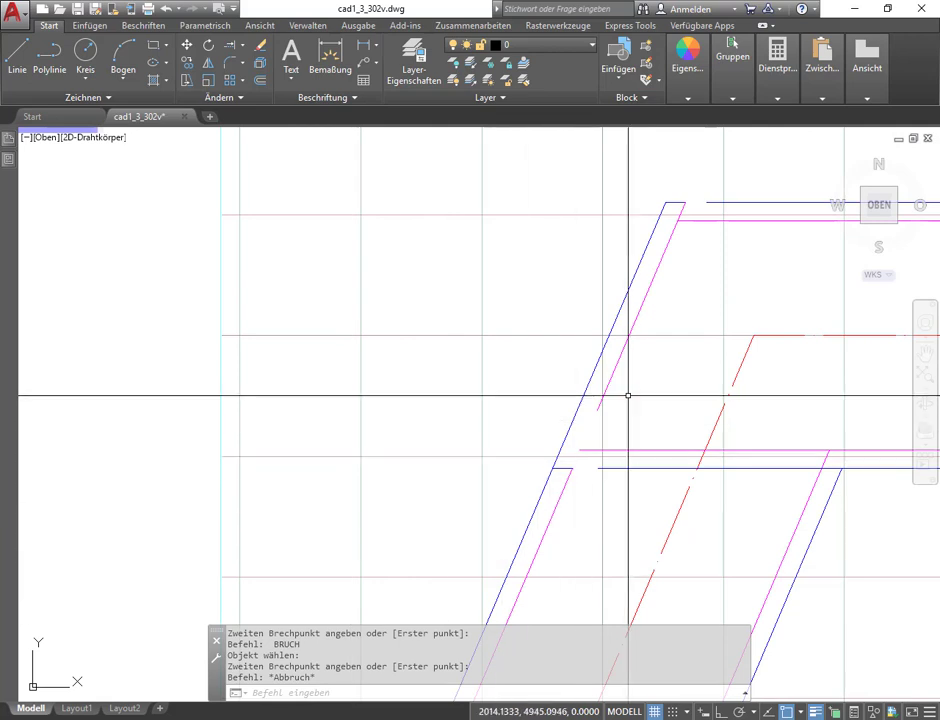
scroll(607, 479, up, 2)
click(612, 469)
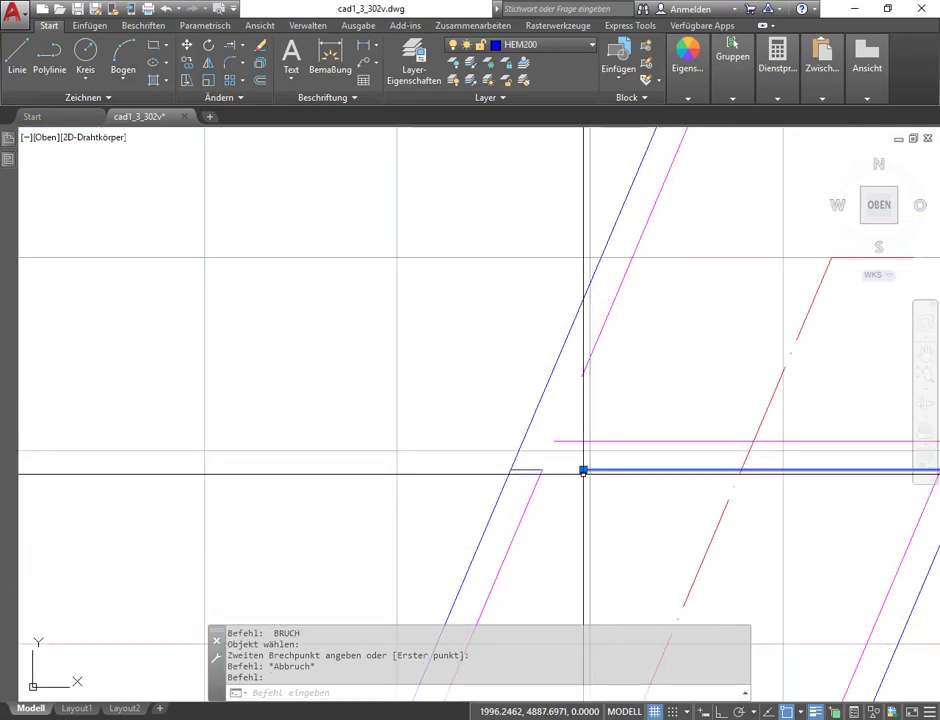
click(584, 469)
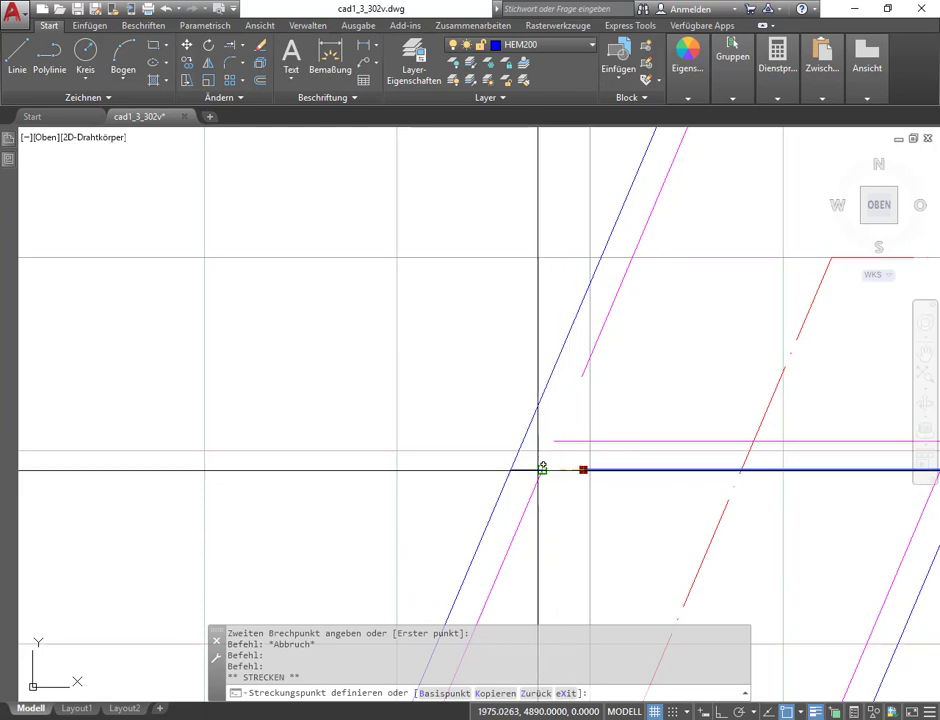
click(542, 469)
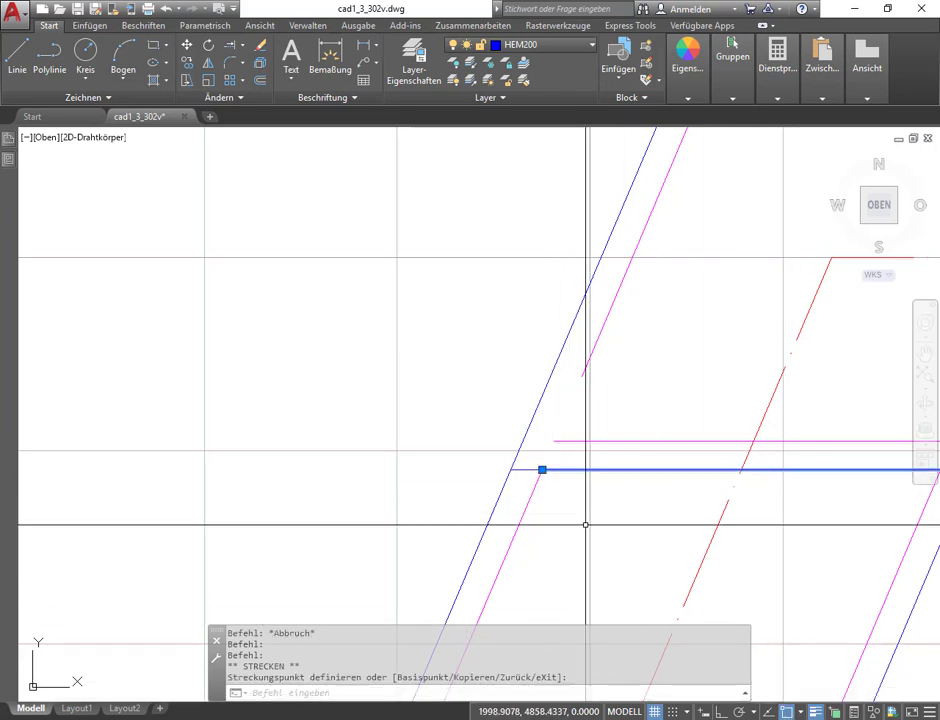
click(602, 335)
mouse_move(582, 376)
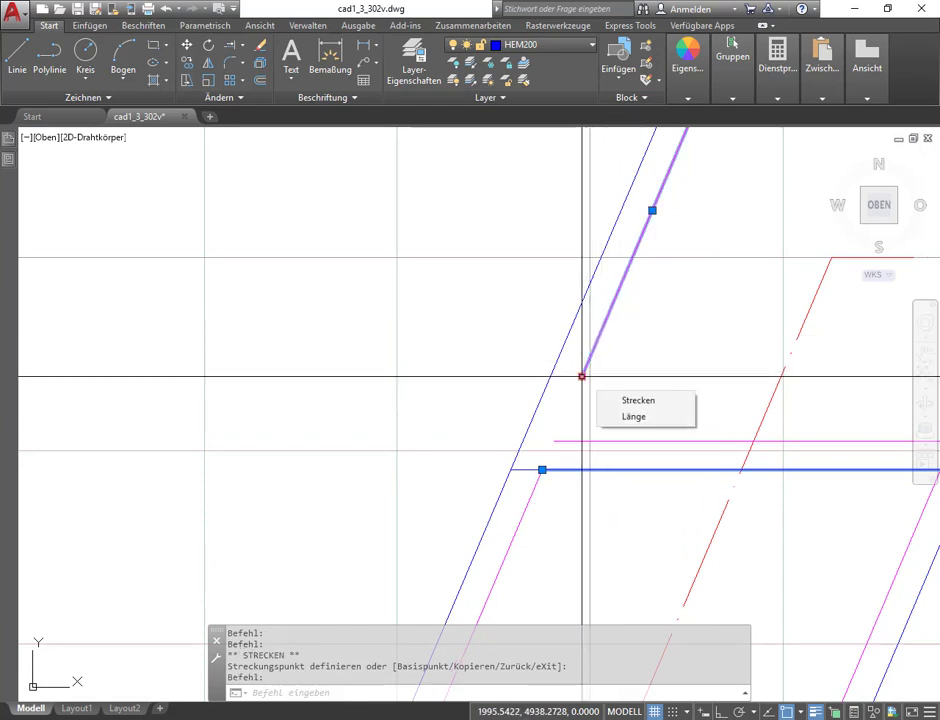
click(582, 377)
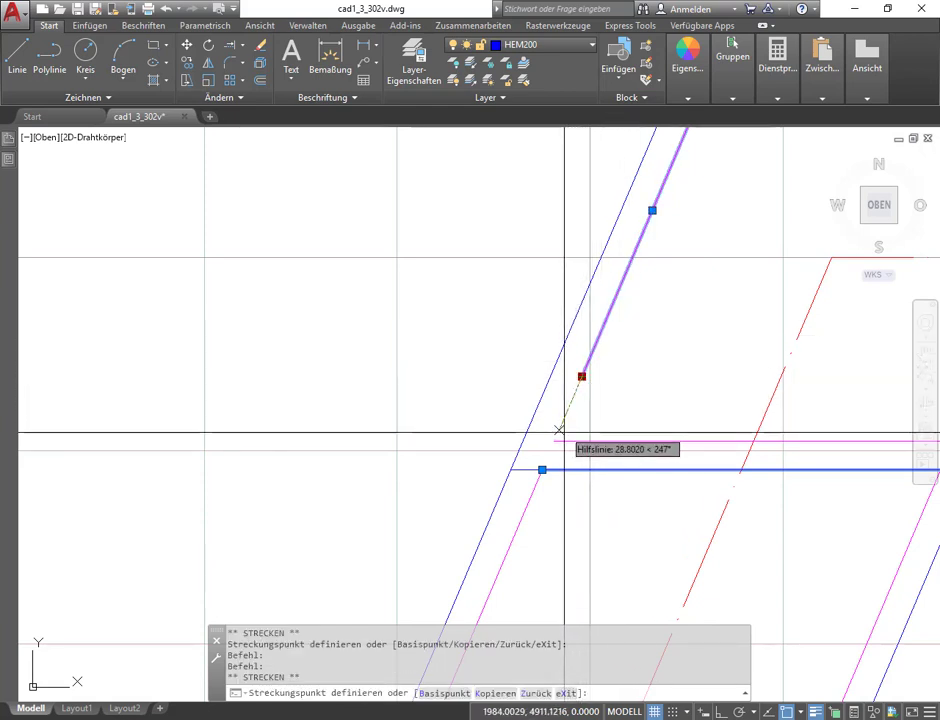
click(542, 467)
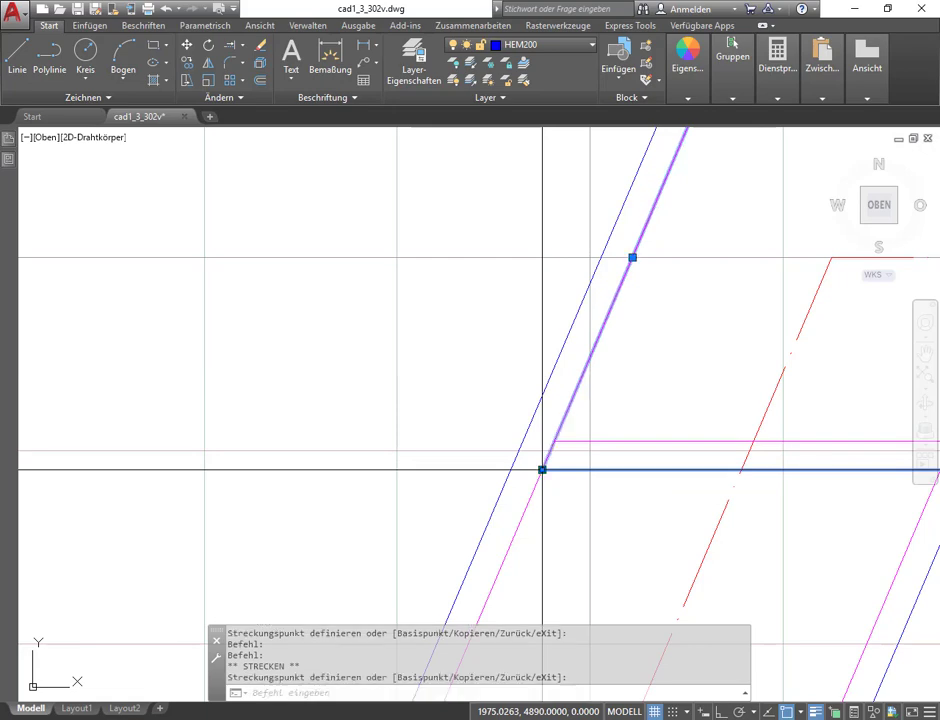
scroll(627, 410, down, 4)
scroll(621, 426, up, 3)
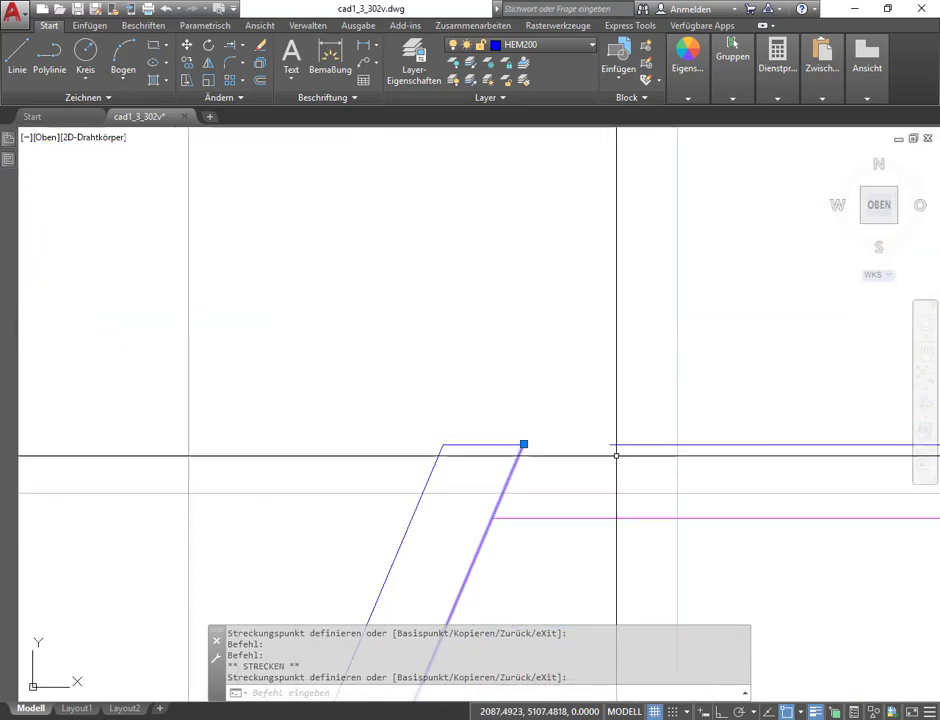
click(611, 443)
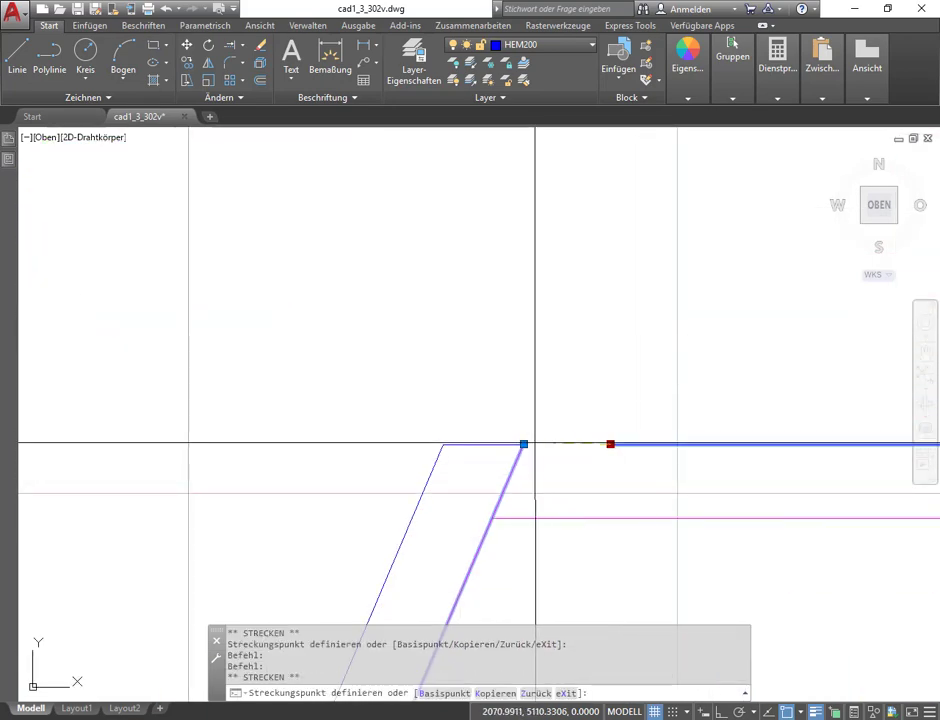
click(524, 443)
scroll(538, 361, down, 3)
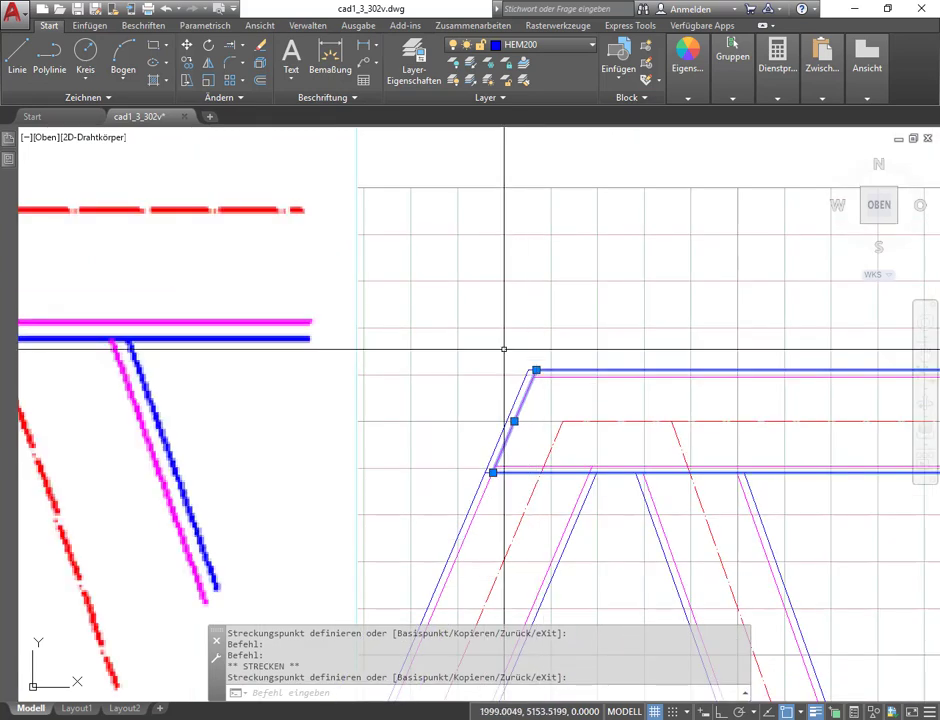
key(Escape)
key(Escape)
scroll(525, 415, up, 2)
middle_drag(455, 304, 487, 271)
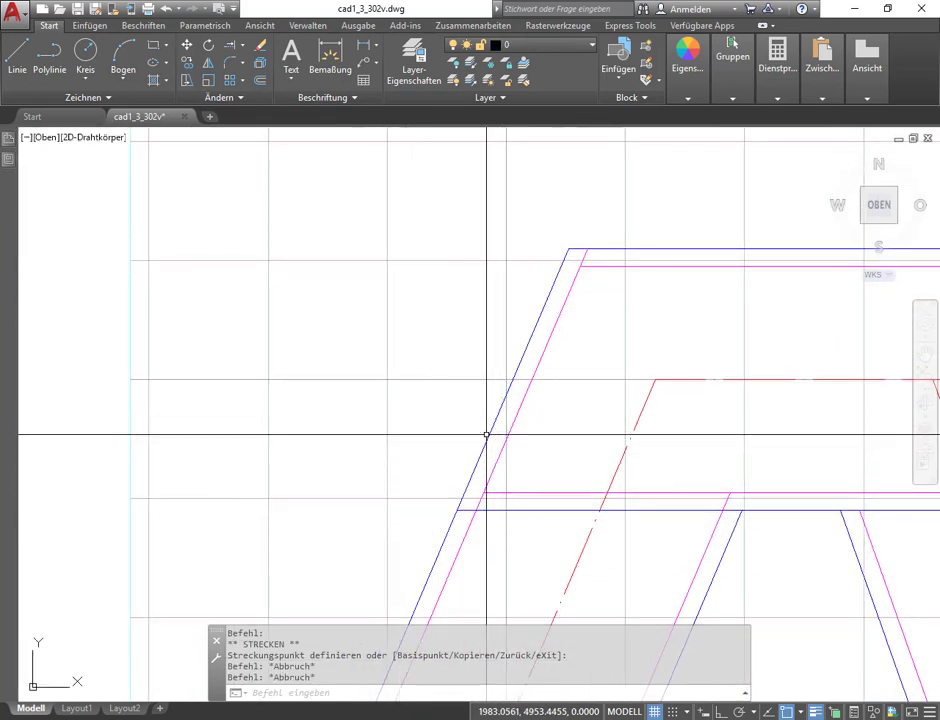
Step: Window-select the four slanted end-plate lines and move them to layer Kopfblech
click(421, 201)
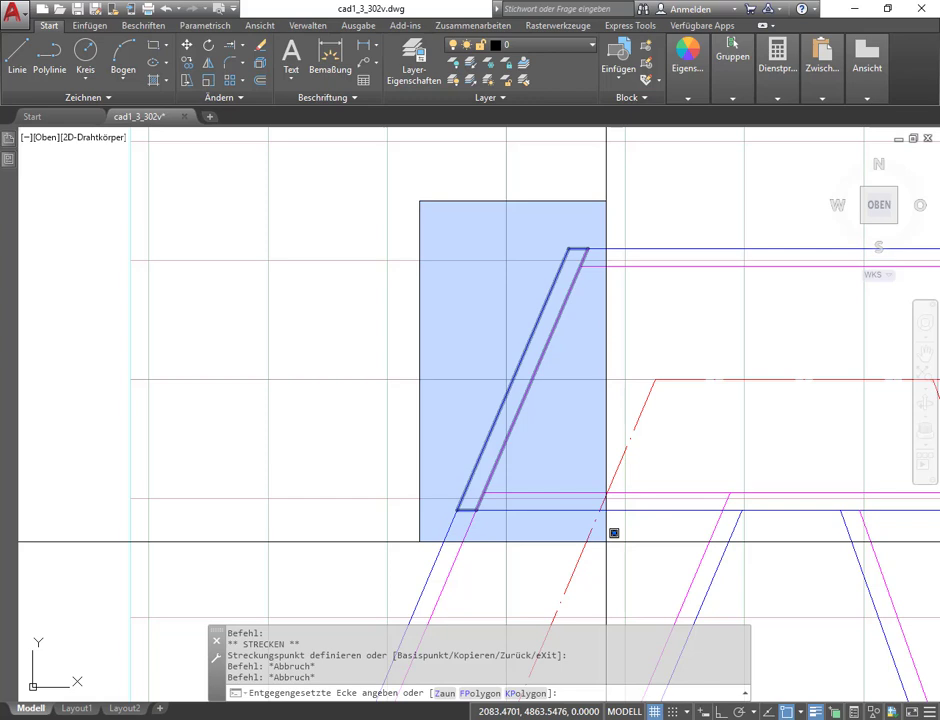
click(606, 541)
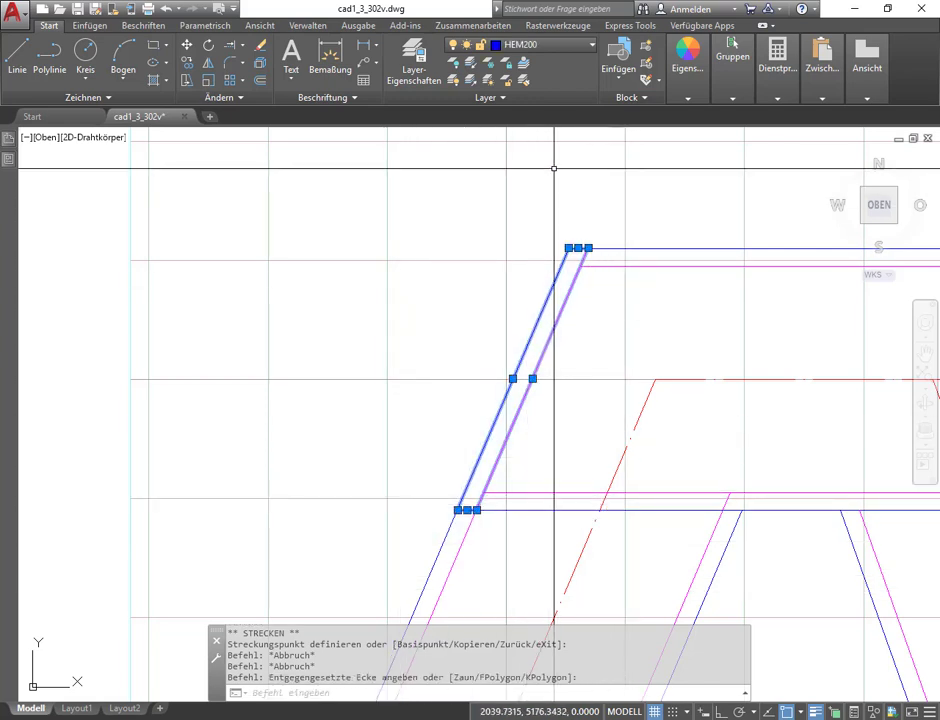
click(555, 44)
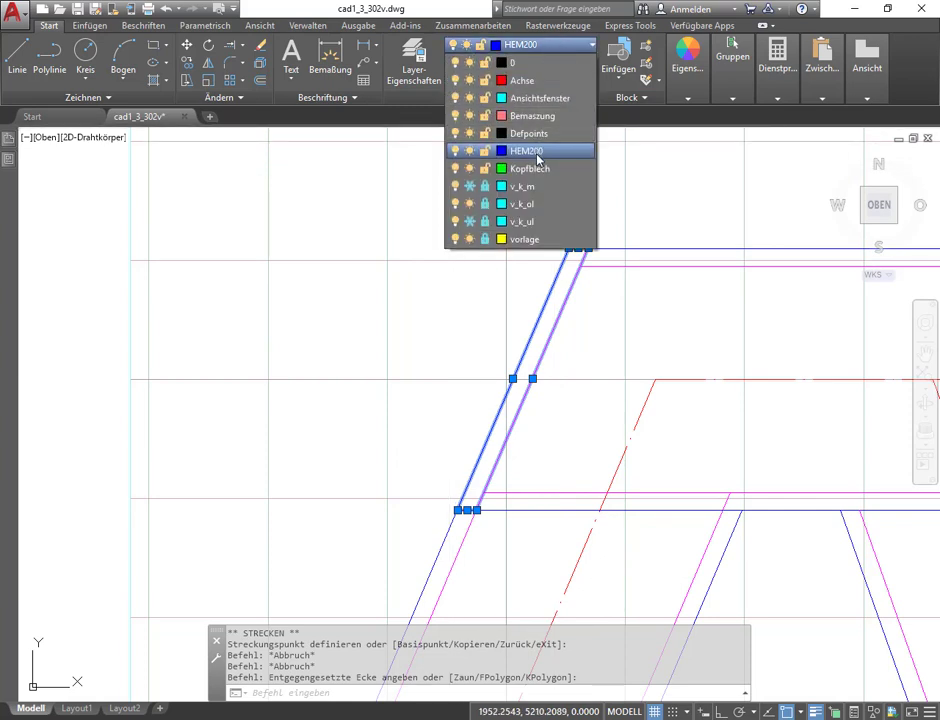
click(537, 171)
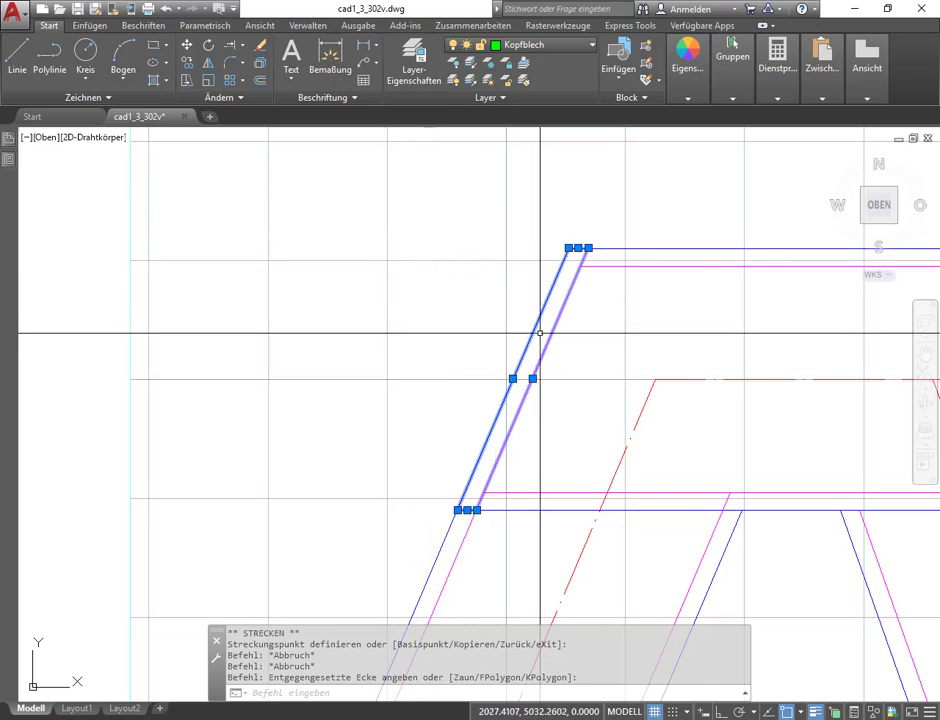
Step: Set the selected end-plate lines' object colour to VonLayer
click(687, 99)
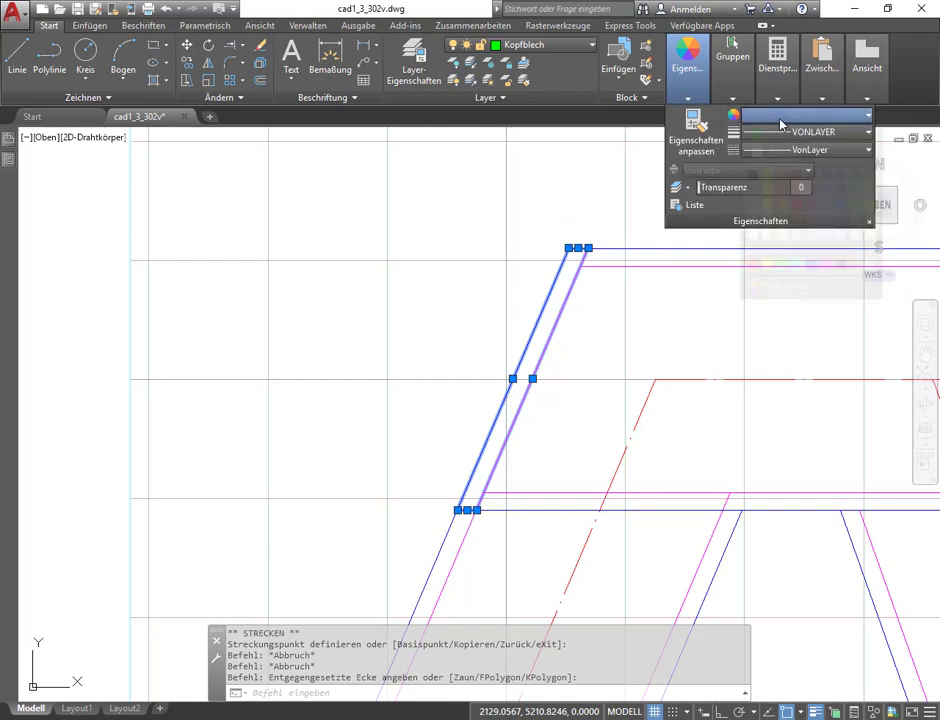
click(781, 118)
click(780, 138)
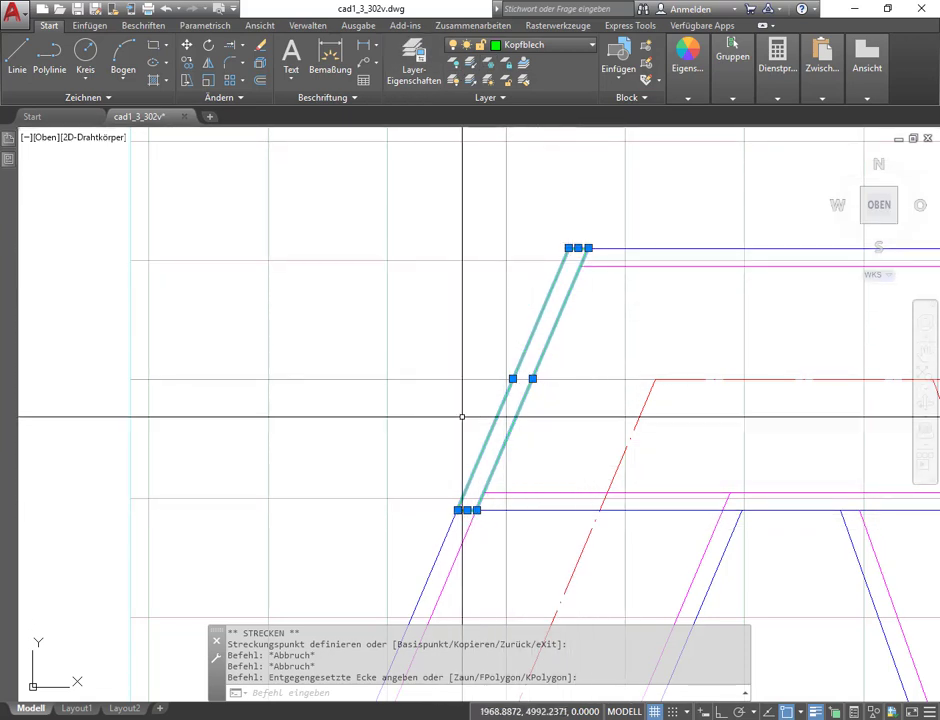
Step: Join the four end-plate lines with Verbinden into one closed polyline
click(241, 100)
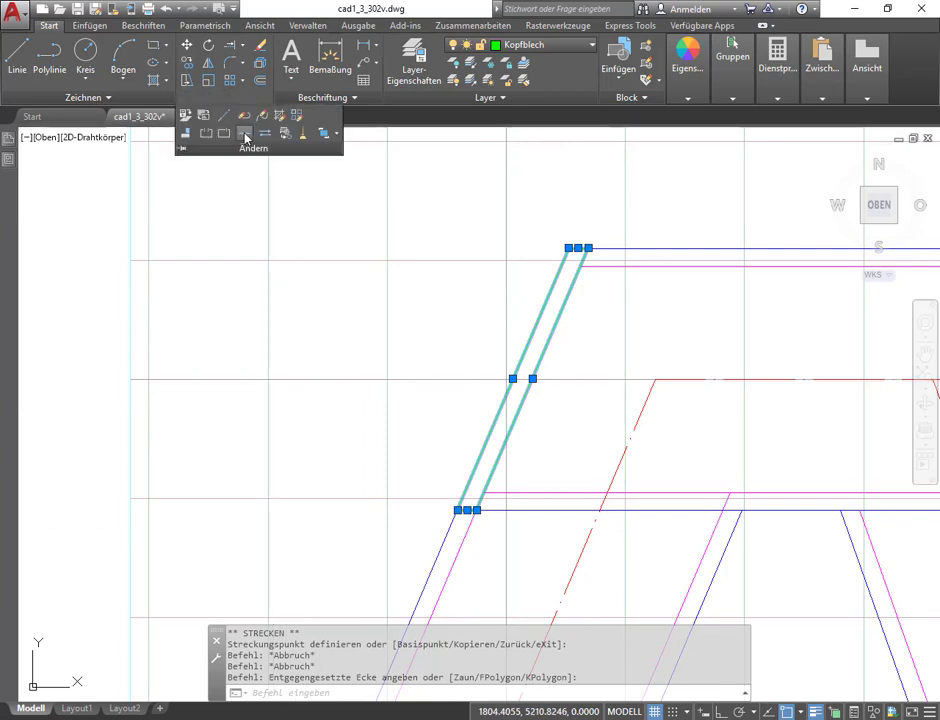
click(245, 138)
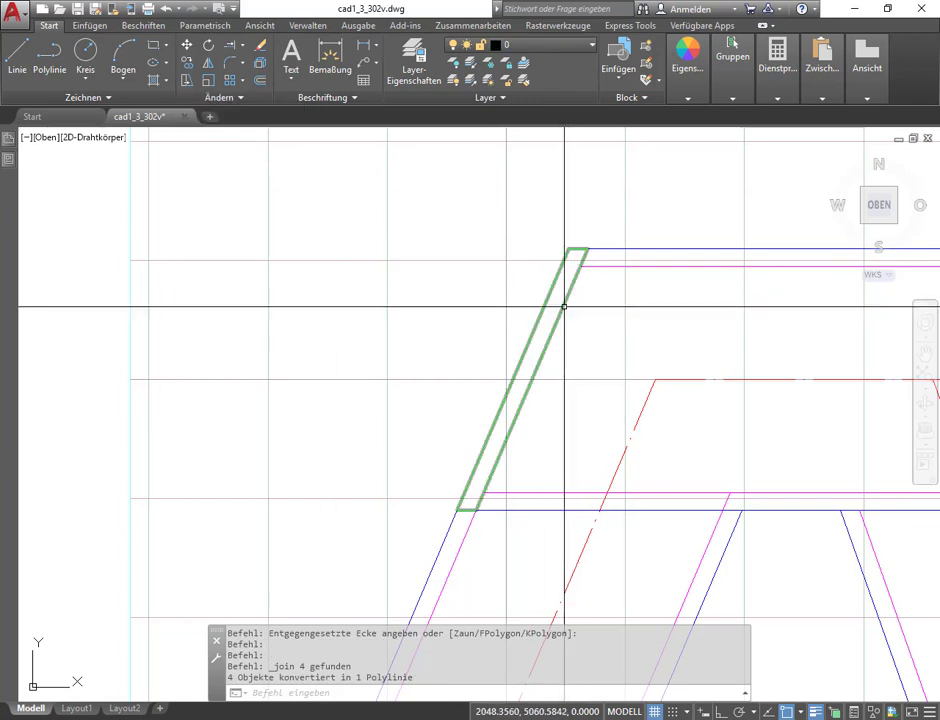
click(562, 306)
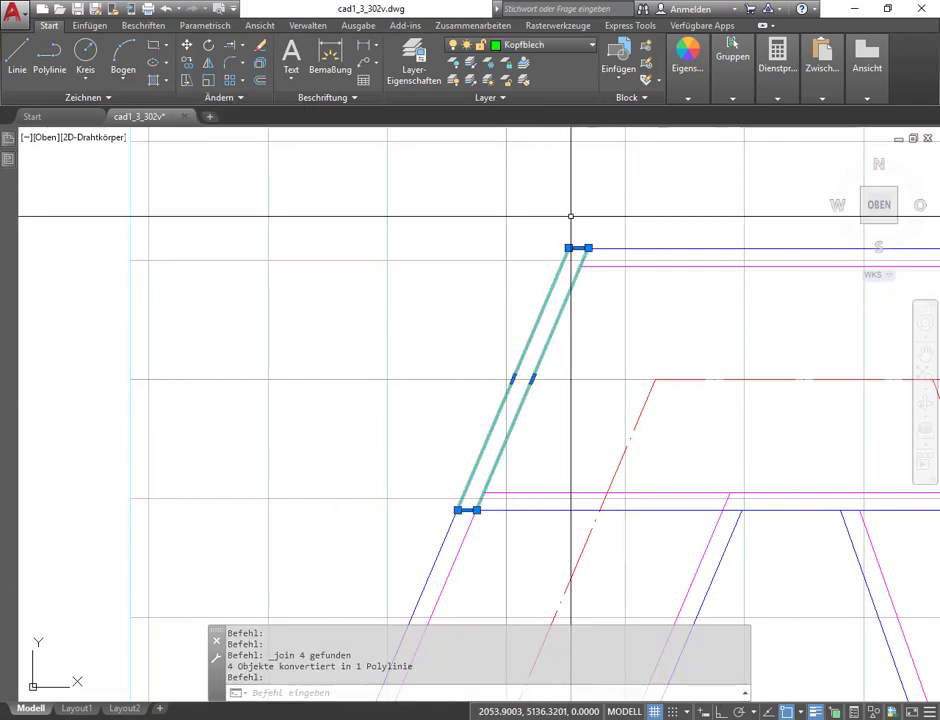
key(Escape)
scroll(404, 250, down, 5)
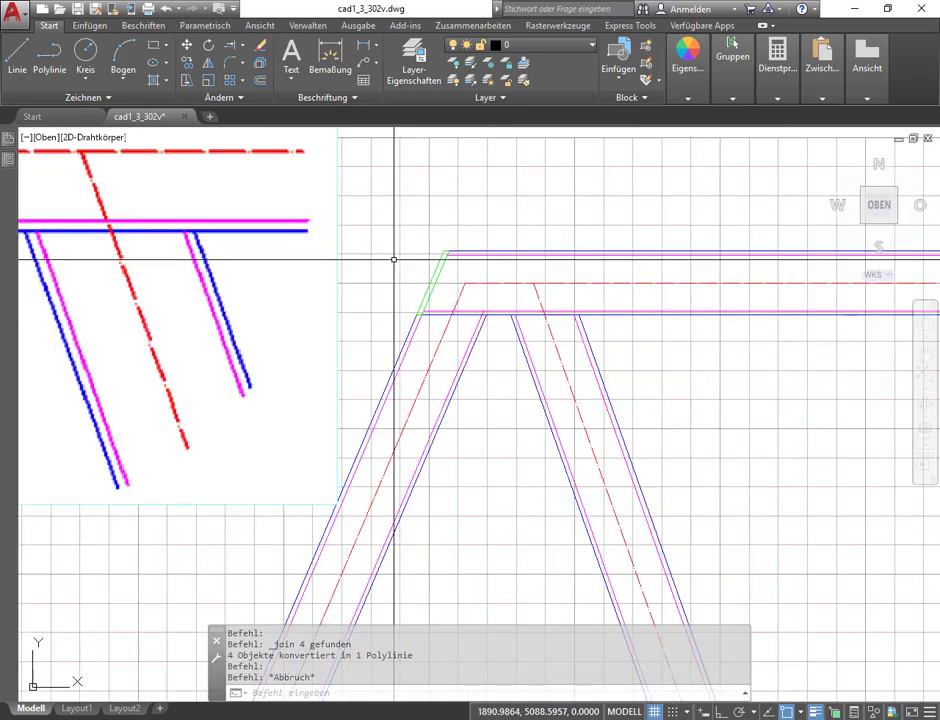
scroll(380, 264, down, 4)
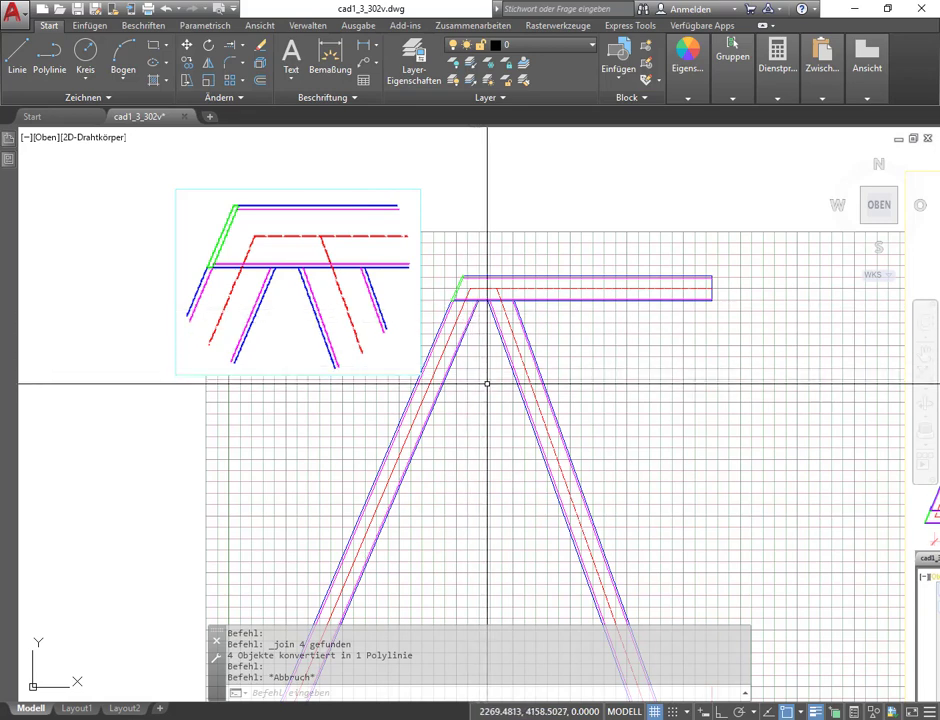
scroll(487, 382, down, 2)
middle_drag(487, 464, 447, 339)
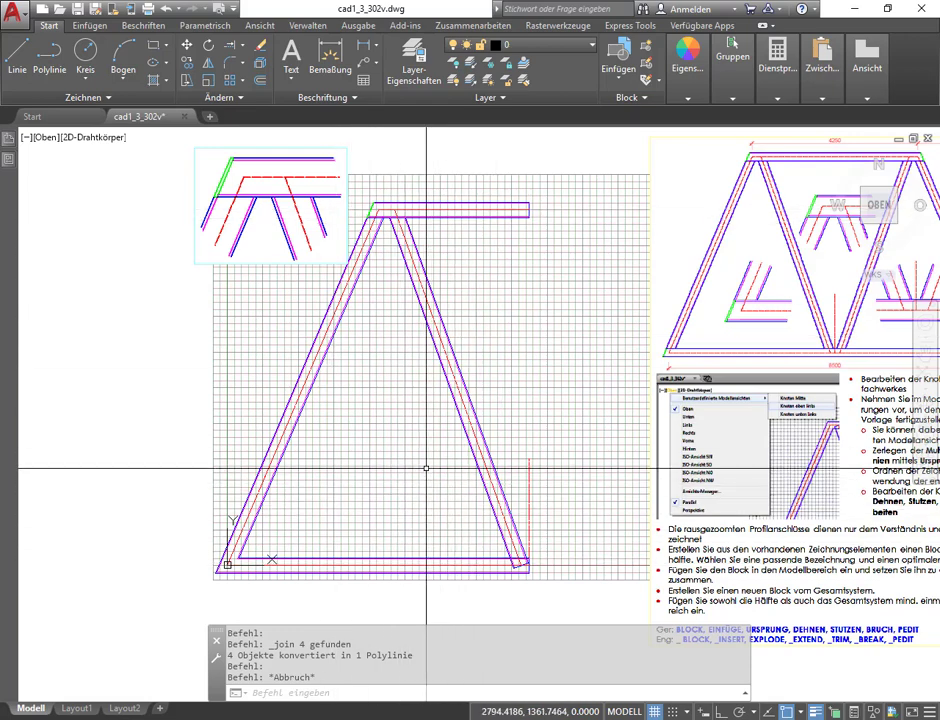
middle_drag(430, 466, 426, 474)
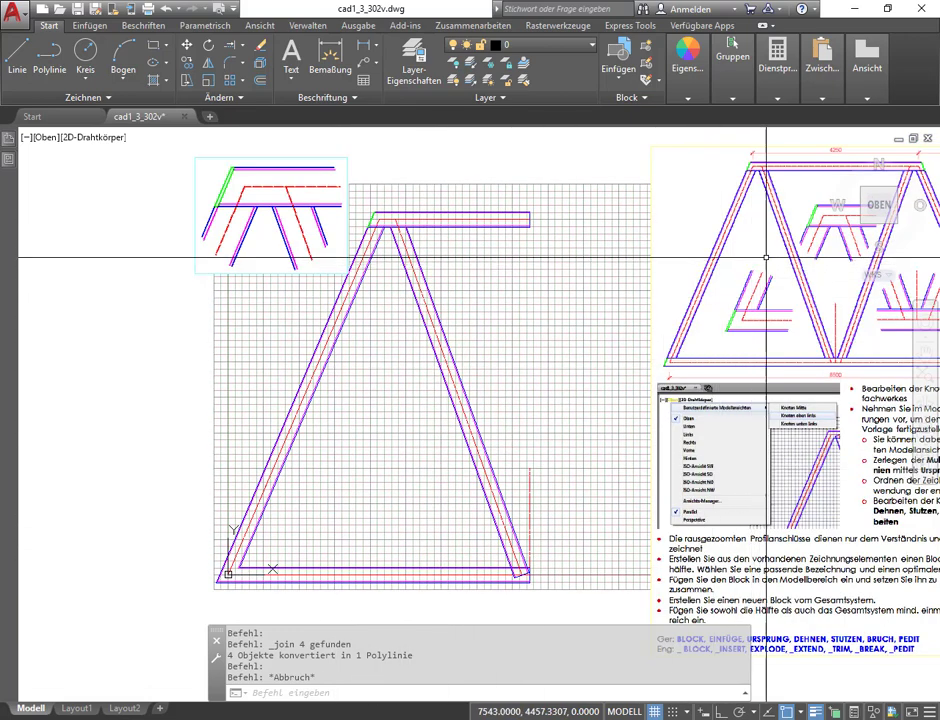
middle_drag(407, 205, 290, 217)
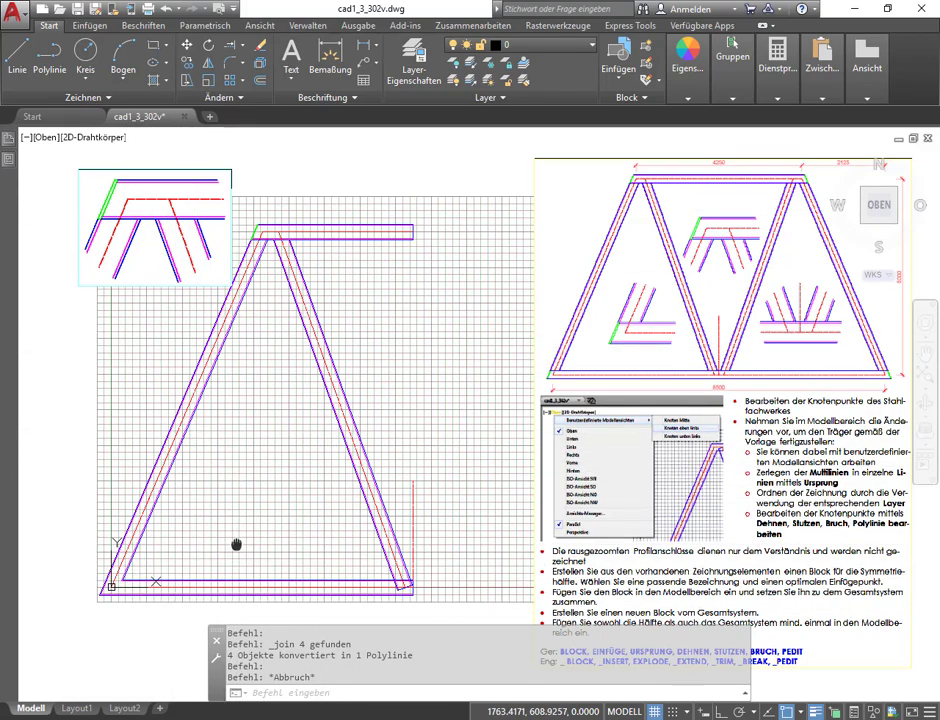
middle_drag(237, 428, 273, 516)
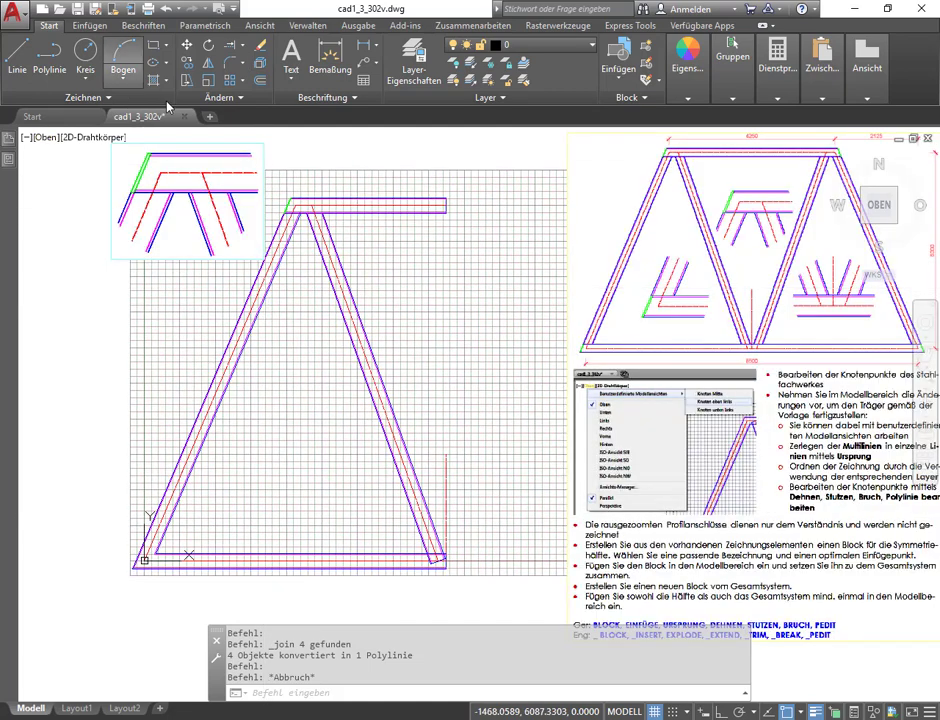
Step: Freeze layer v_k_ol so the node detail sketch beside the half-truss is hidden
click(520, 45)
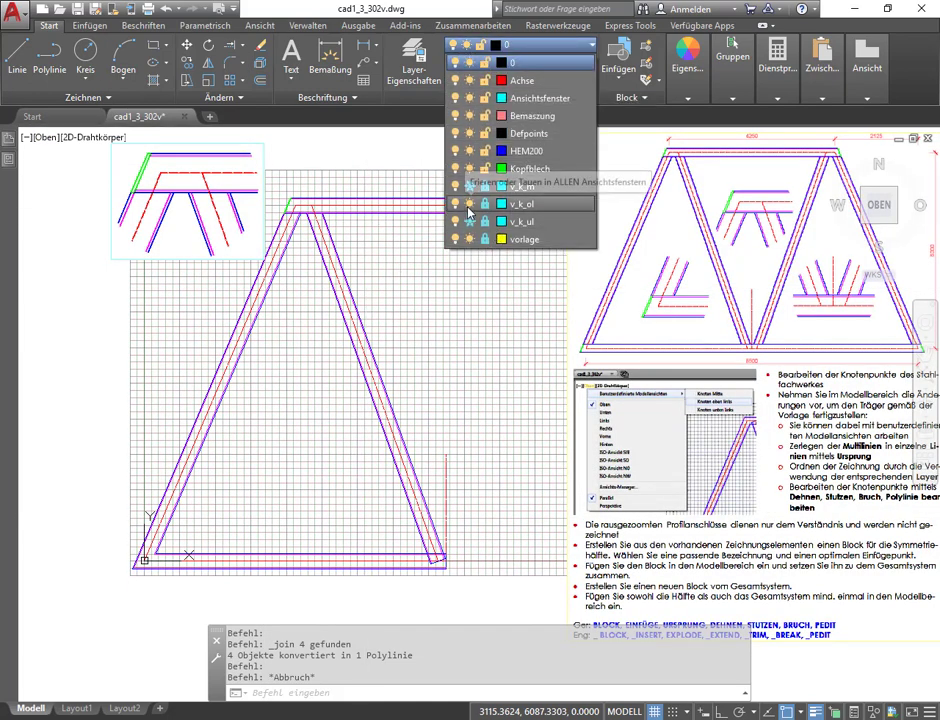
click(468, 204)
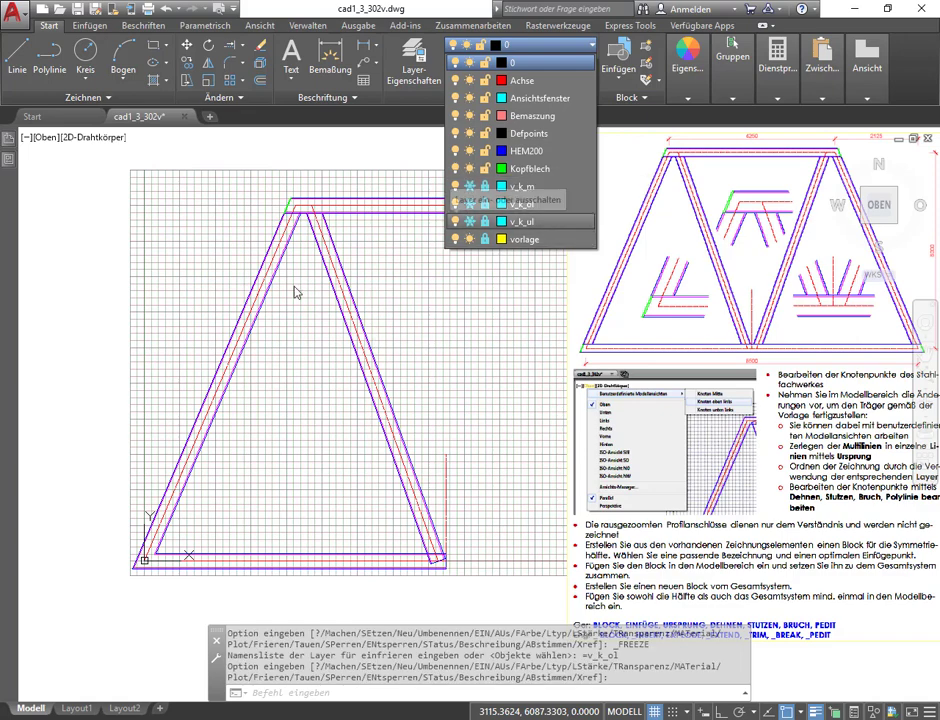
middle_drag(215, 235, 245, 222)
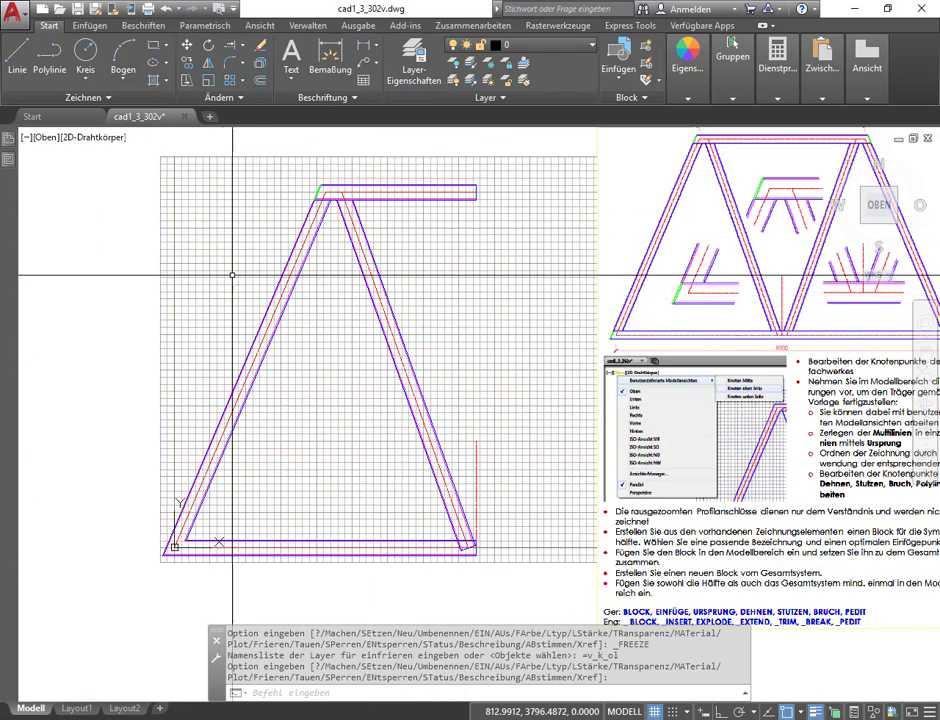
Step: Begin a new block definition with the truss corner at 4250,0,0 as base point
click(89, 26)
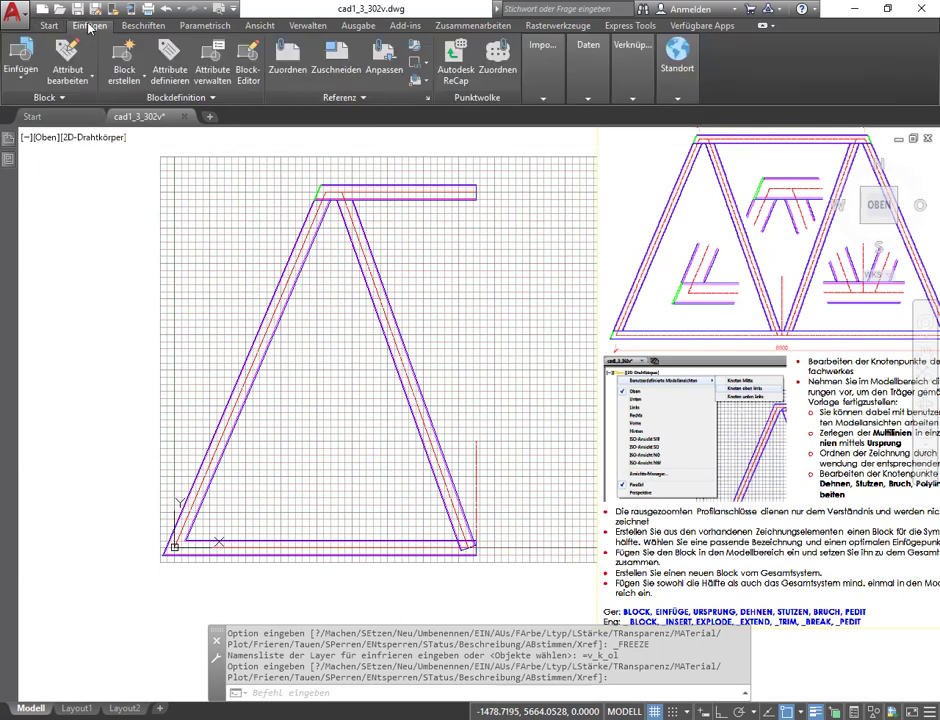
click(142, 84)
text(TraegerHaelfte)
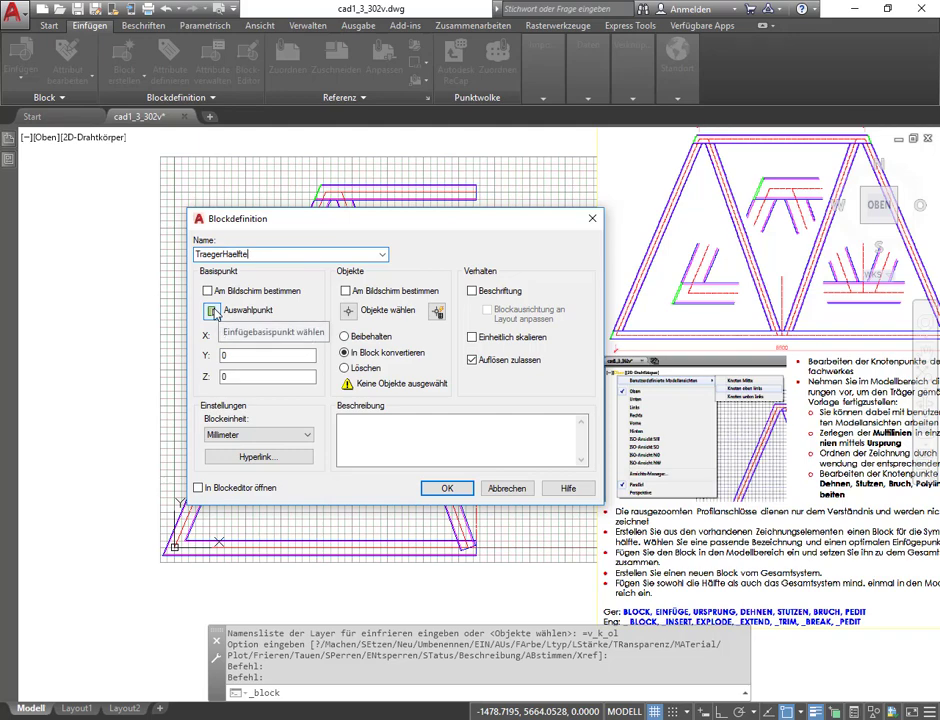
click(213, 313)
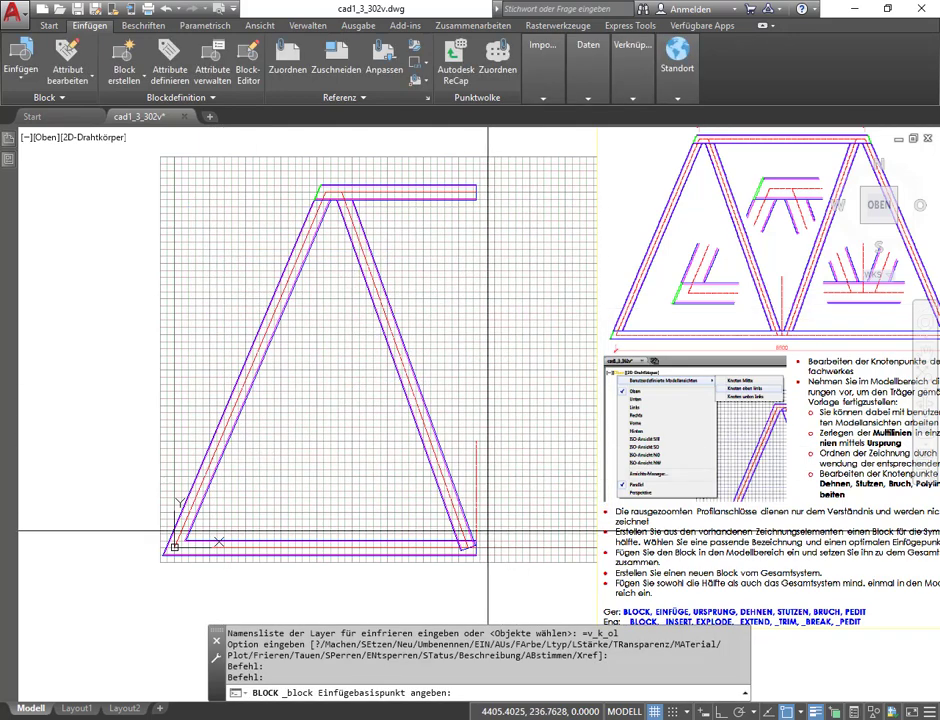
scroll(487, 549, up, 5)
mouse_move(483, 583)
middle_down()
mouse_move(402, 431)
mouse_move(391, 250)
middle_up()
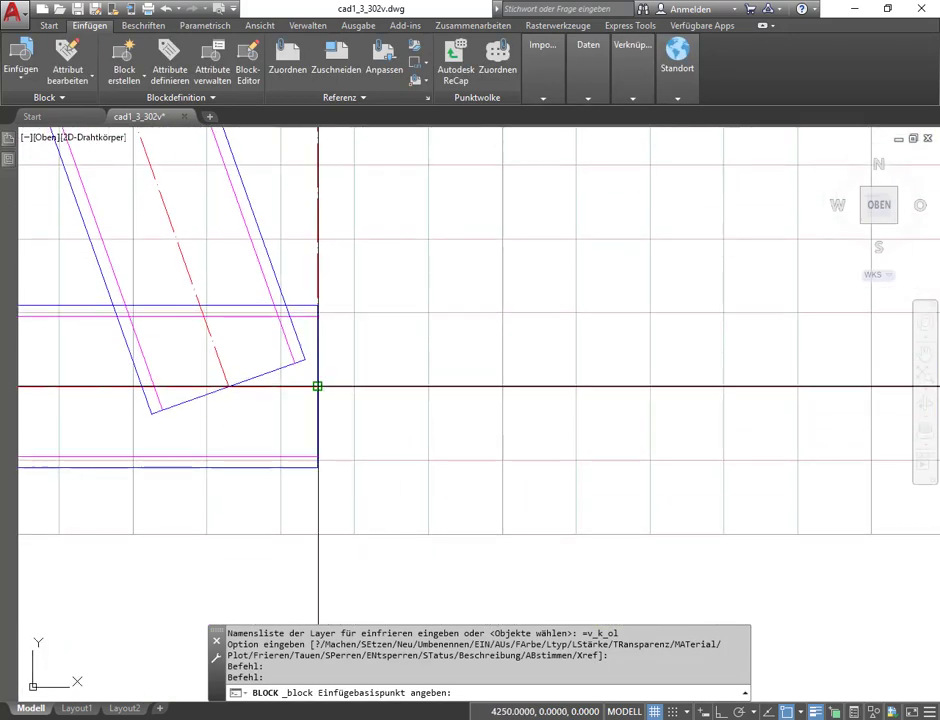
click(318, 386)
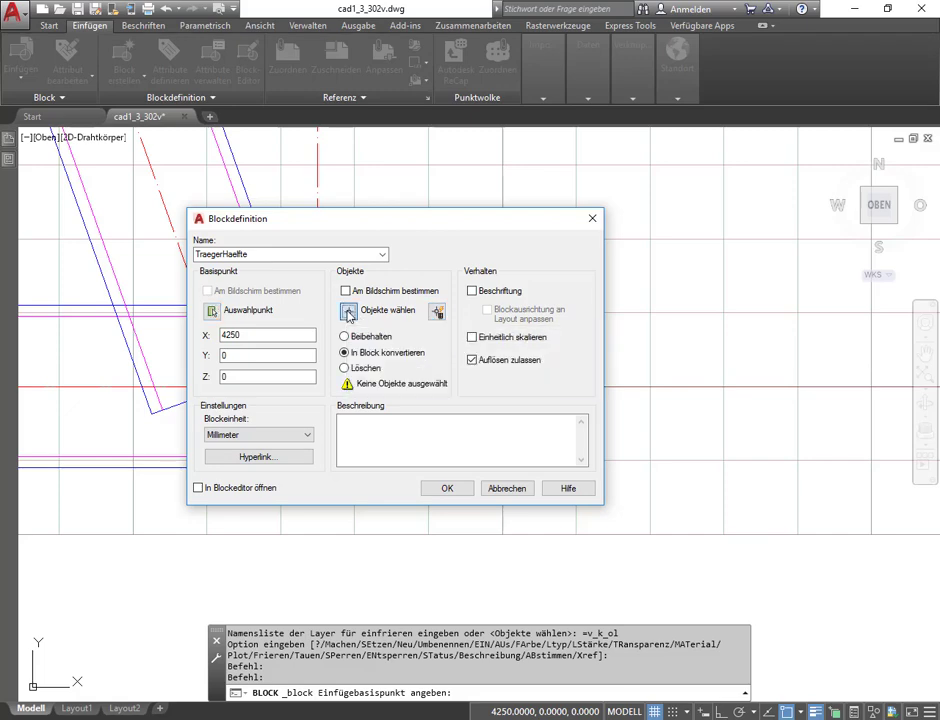
Step: Window-select the half-truss, catching 25 objects for the block
click(349, 313)
scroll(382, 319, down, 3)
scroll(458, 431, down, 3)
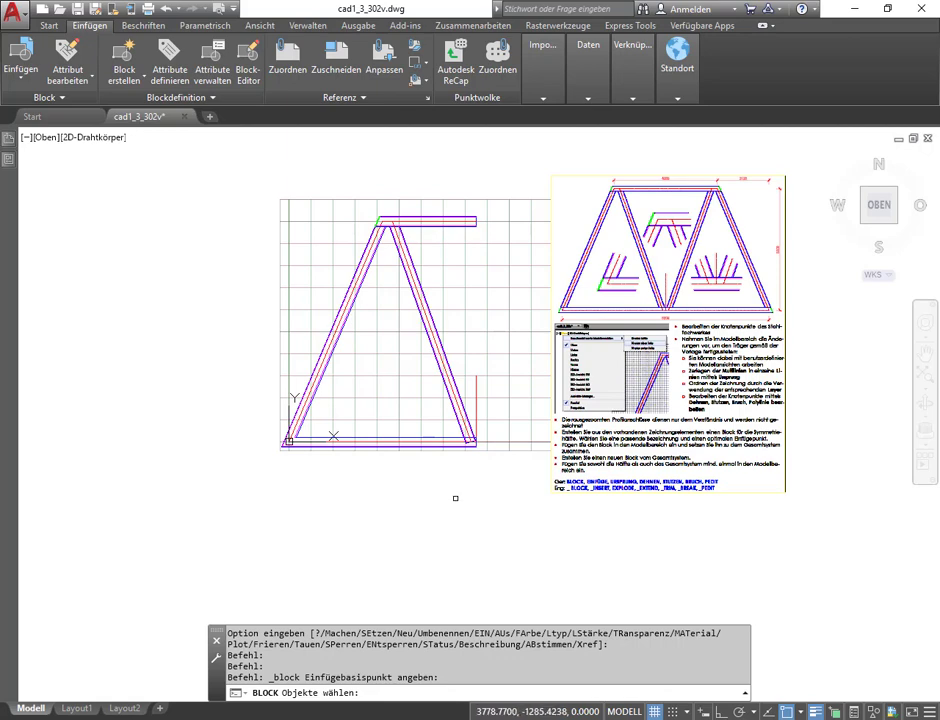
click(455, 497)
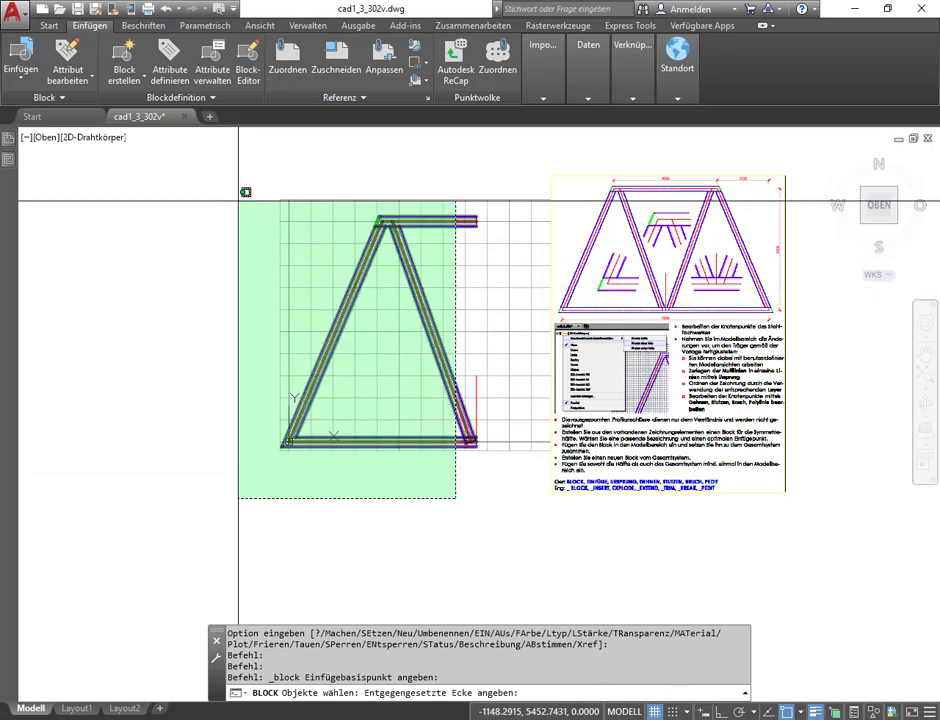
click(246, 192)
scroll(485, 476, up, 5)
scroll(550, 361, up, 3)
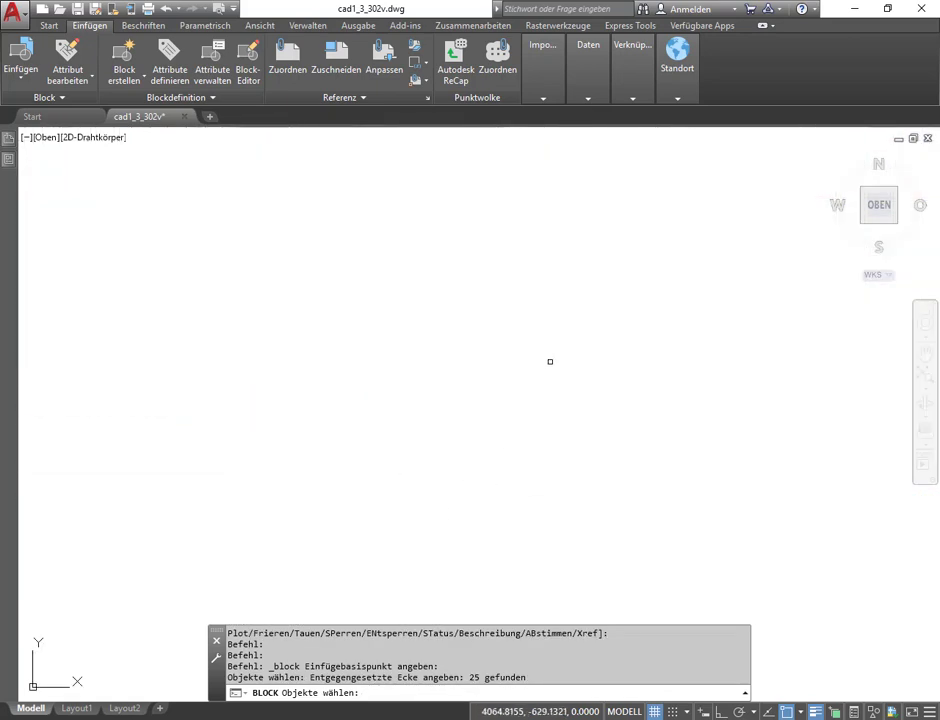
scroll(582, 274, down, 3)
Step: Add the missing joint line to make 26 objects and create block TraegerHaelfte
middle_drag(582, 212, 581, 516)
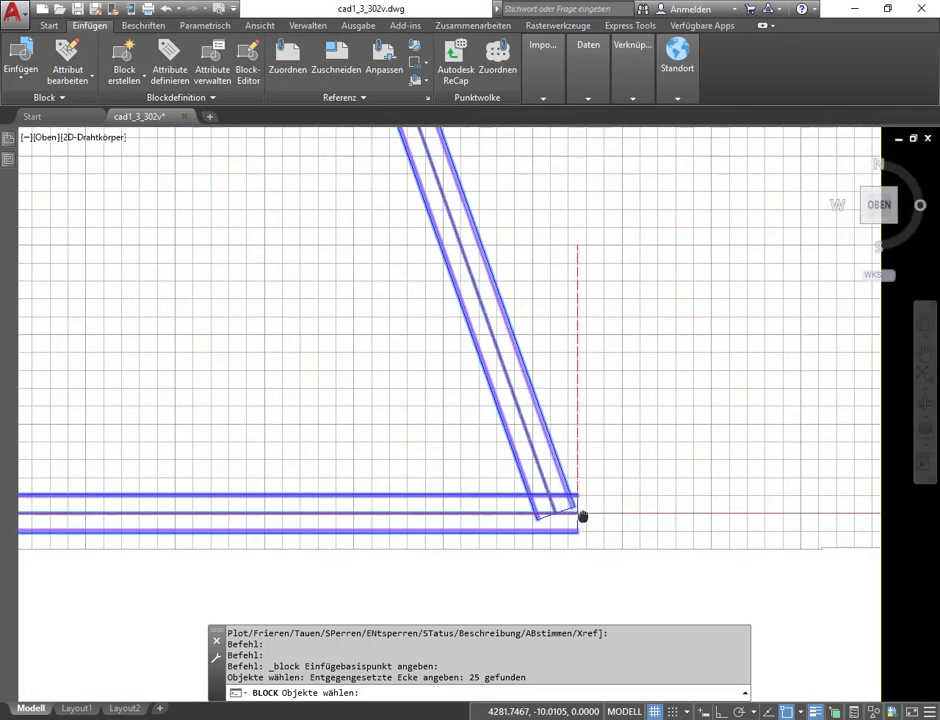
scroll(571, 444, up, 1)
scroll(545, 463, up, 2)
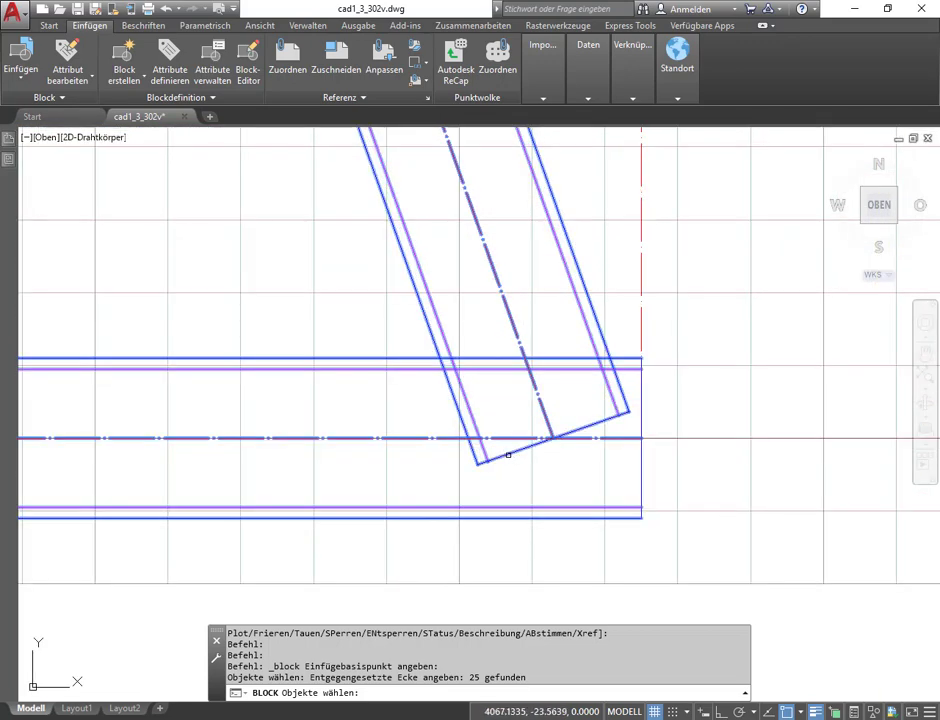
click(508, 455)
scroll(508, 455, down, 6)
scroll(480, 462, up, 1)
scroll(600, 420, up, 2)
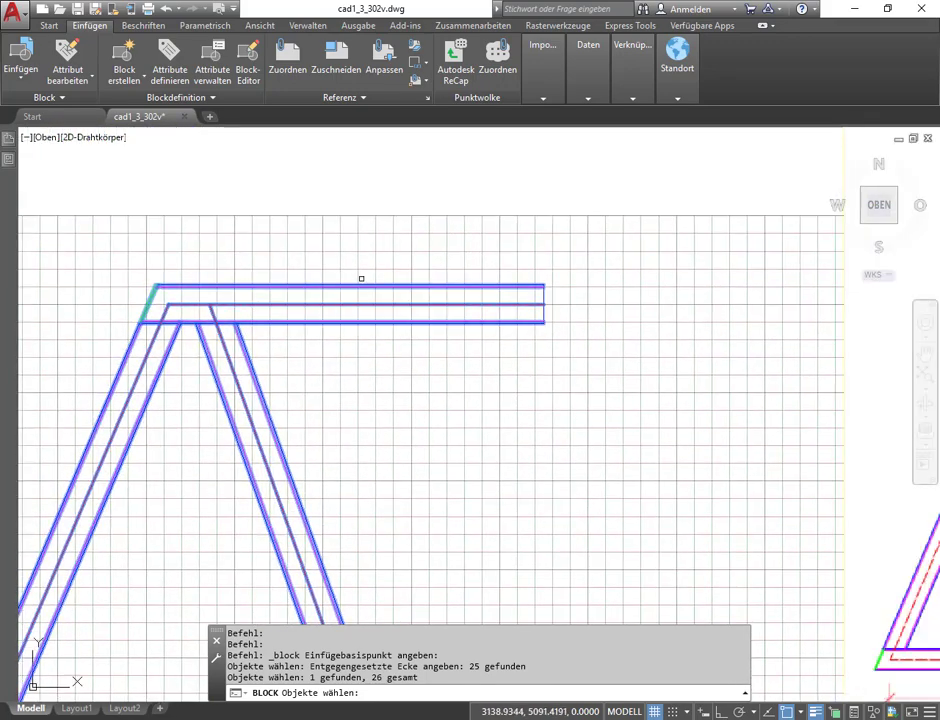
scroll(549, 295, down, 2)
scroll(330, 430, down, 6)
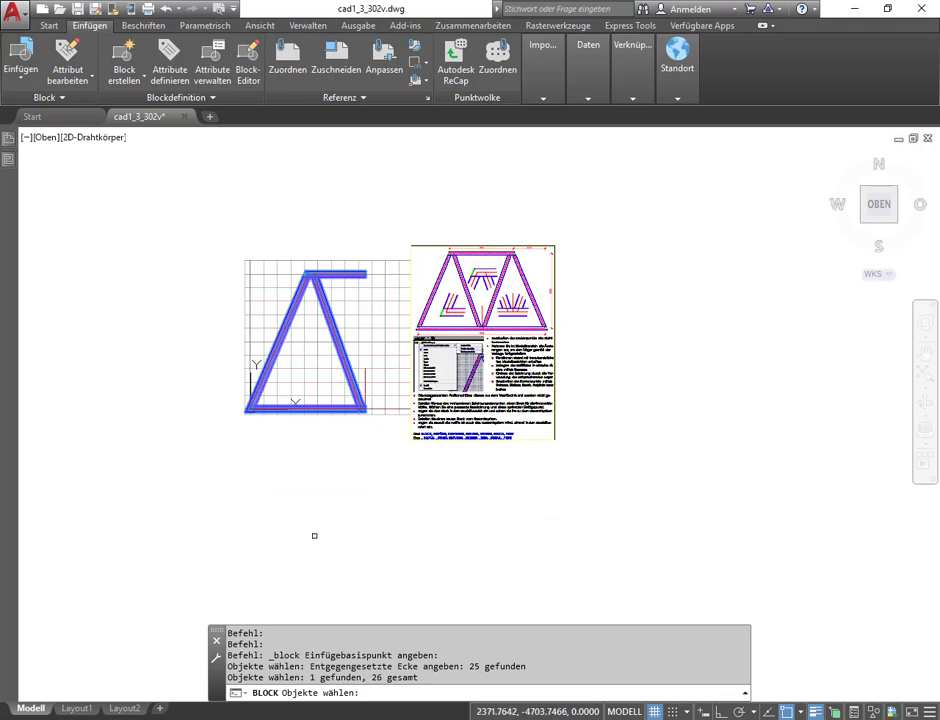
key(Return)
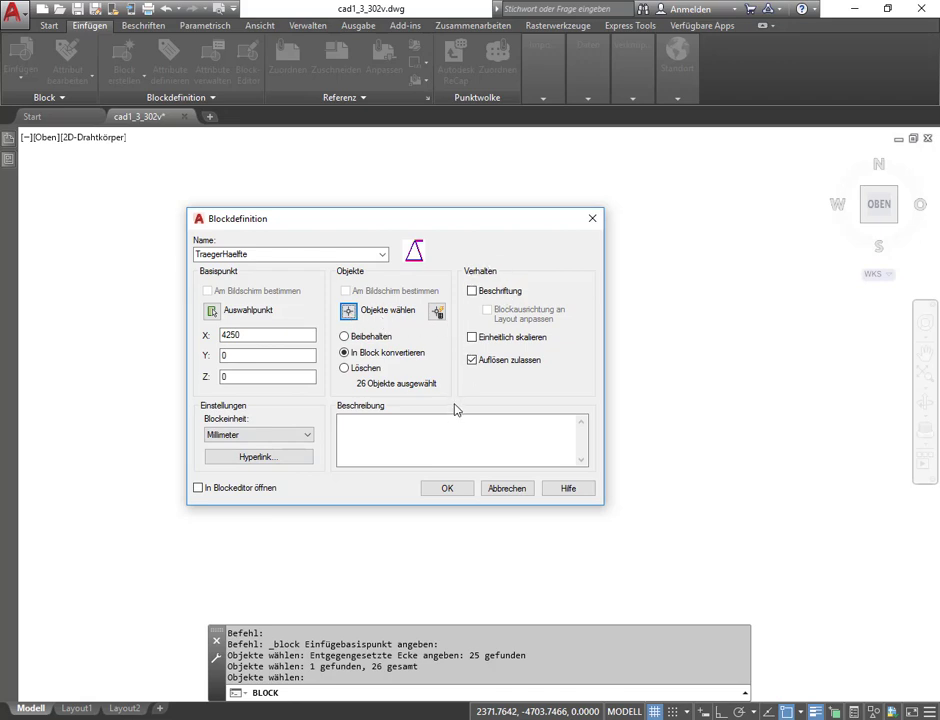
click(447, 489)
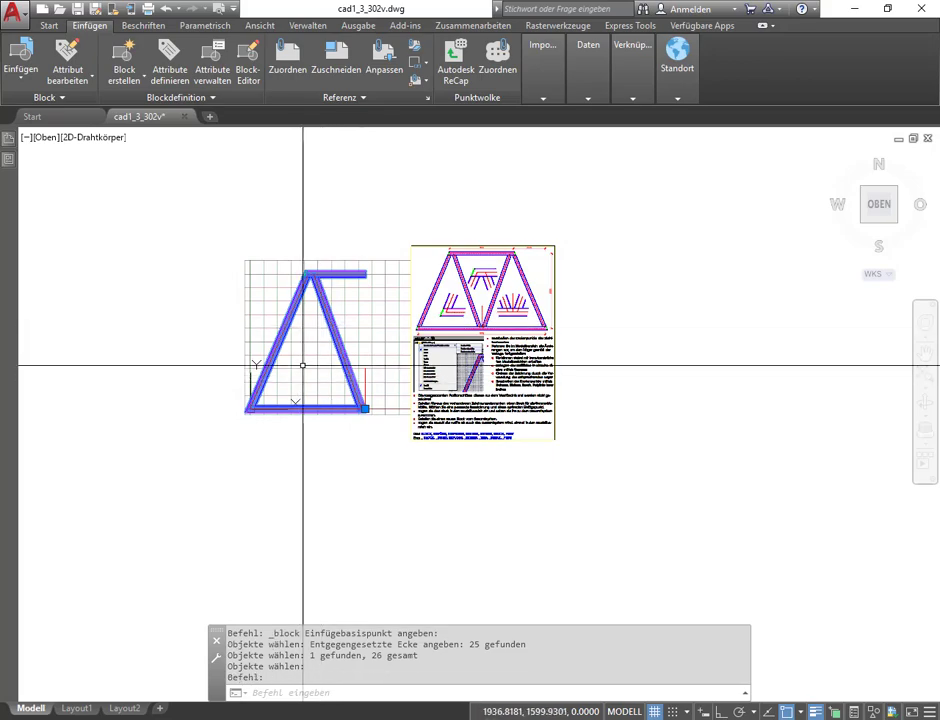
Step: Inspect the new TraegerHaelfte block up close around the triangle apex
scroll(329, 321, up, 5)
scroll(304, 373, down, 1)
middle_drag(418, 416, 333, 436)
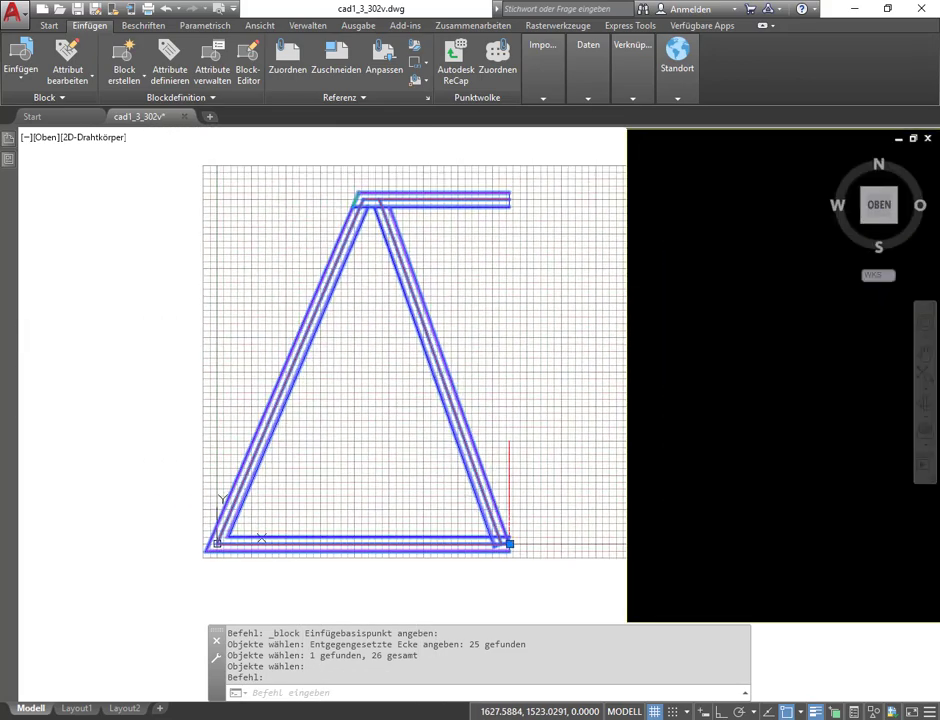
scroll(405, 248, up, 3)
middle_drag(405, 248, 232, 213)
scroll(215, 205, down, 4)
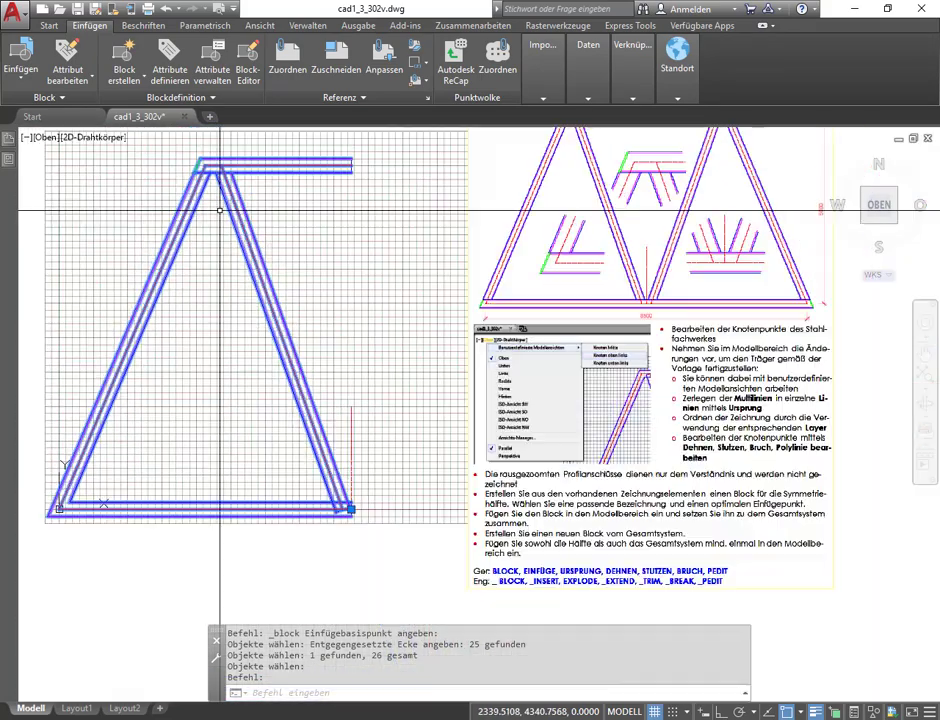
scroll(235, 240, down, 2)
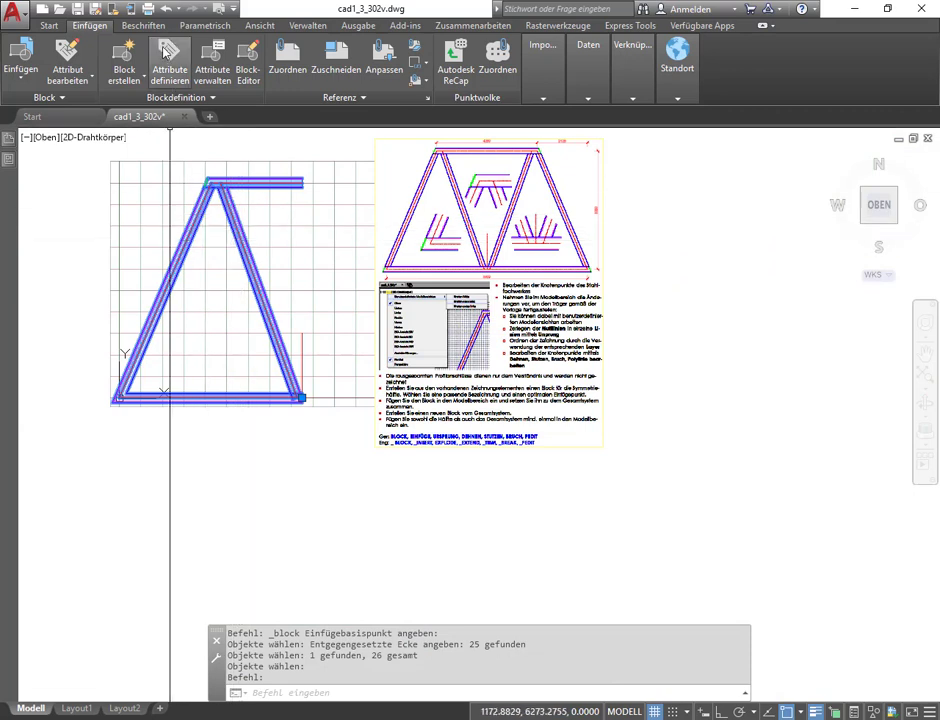
click(50, 26)
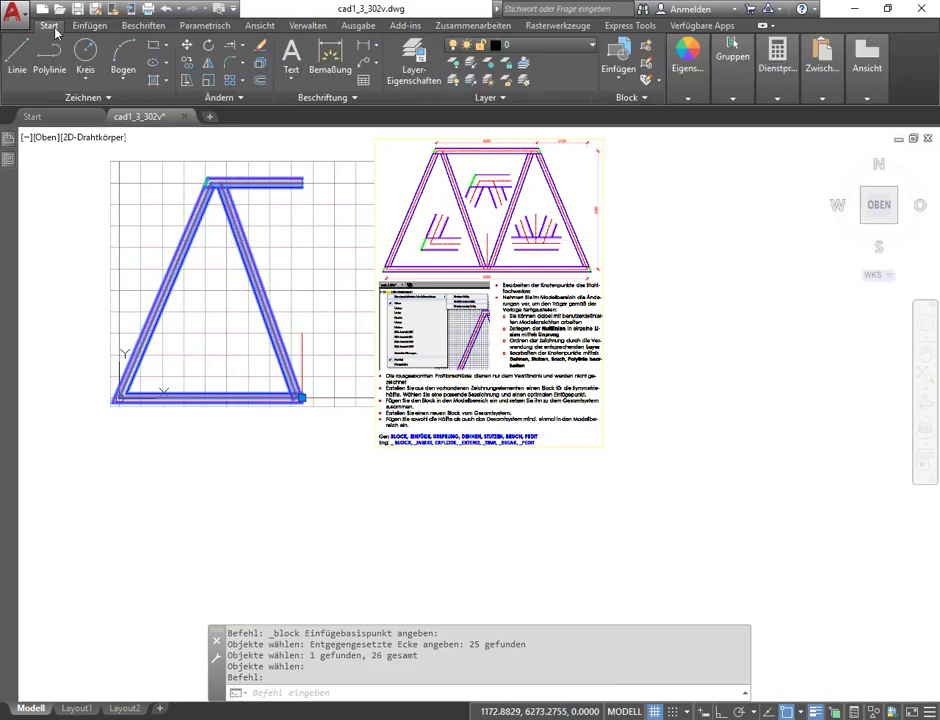
Step: Mirror TraegerHaelfte about a vertical axis through its bottom-right corner, keeping the original
click(208, 62)
scroll(251, 158, up, 5)
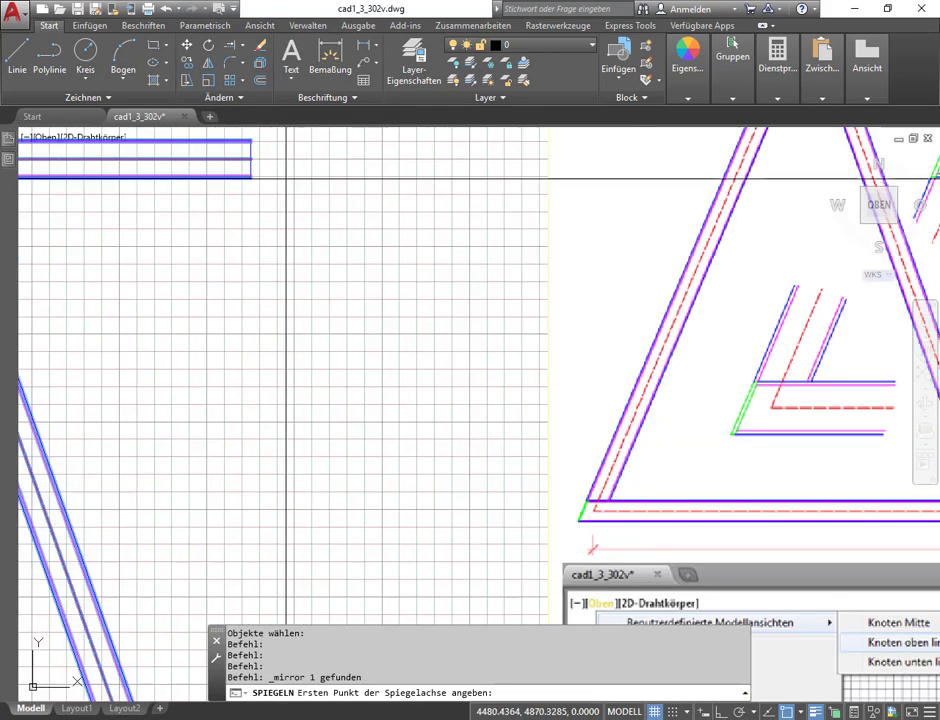
click(251, 158)
scroll(349, 398, down, 5)
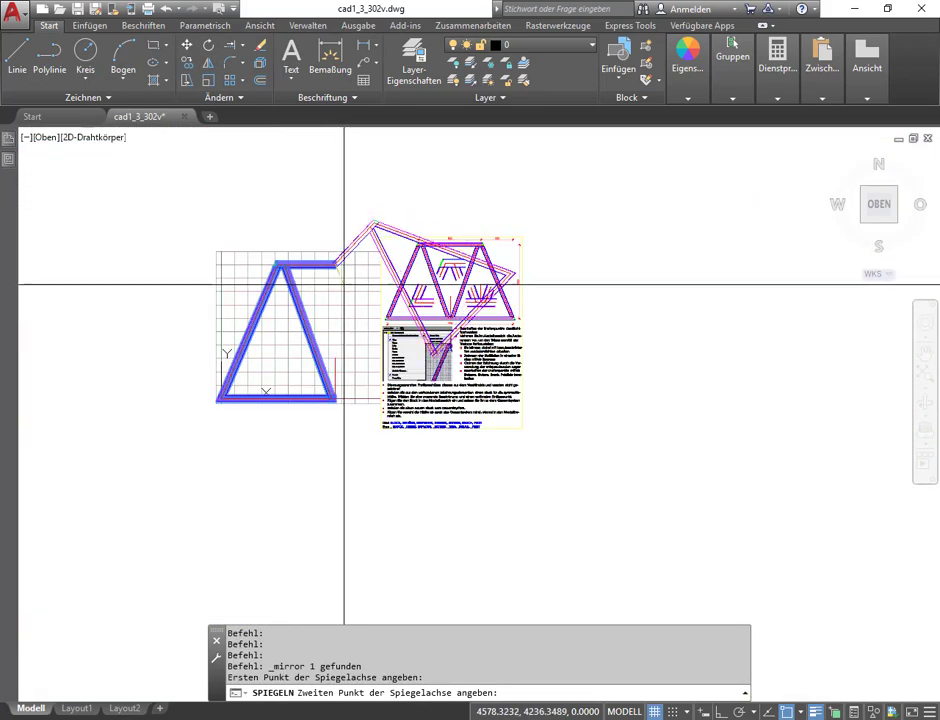
scroll(337, 398, up, 6)
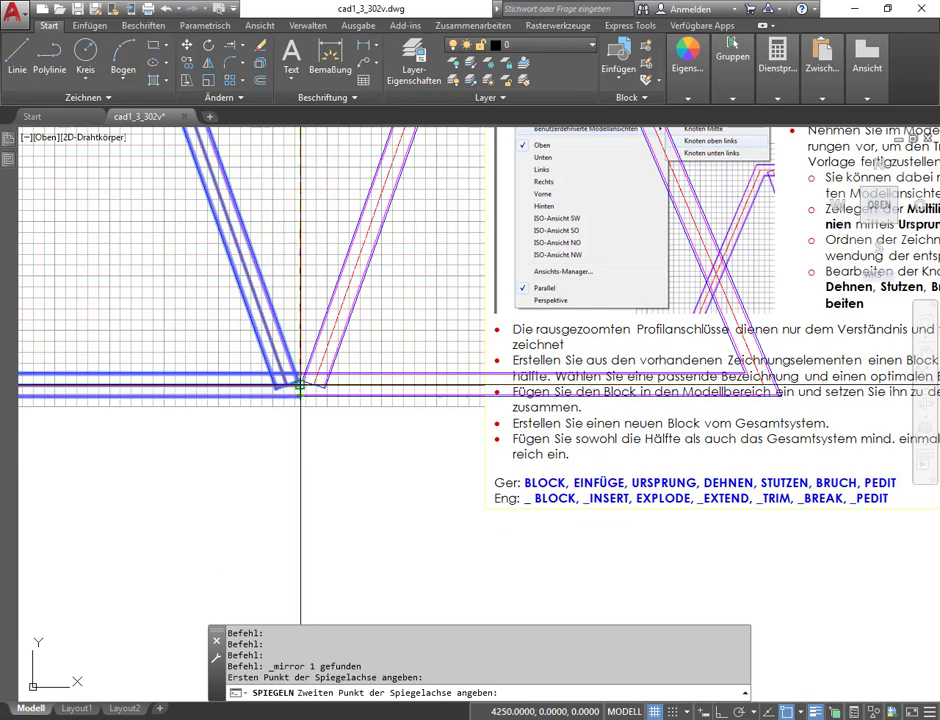
scroll(300, 383, up, 4)
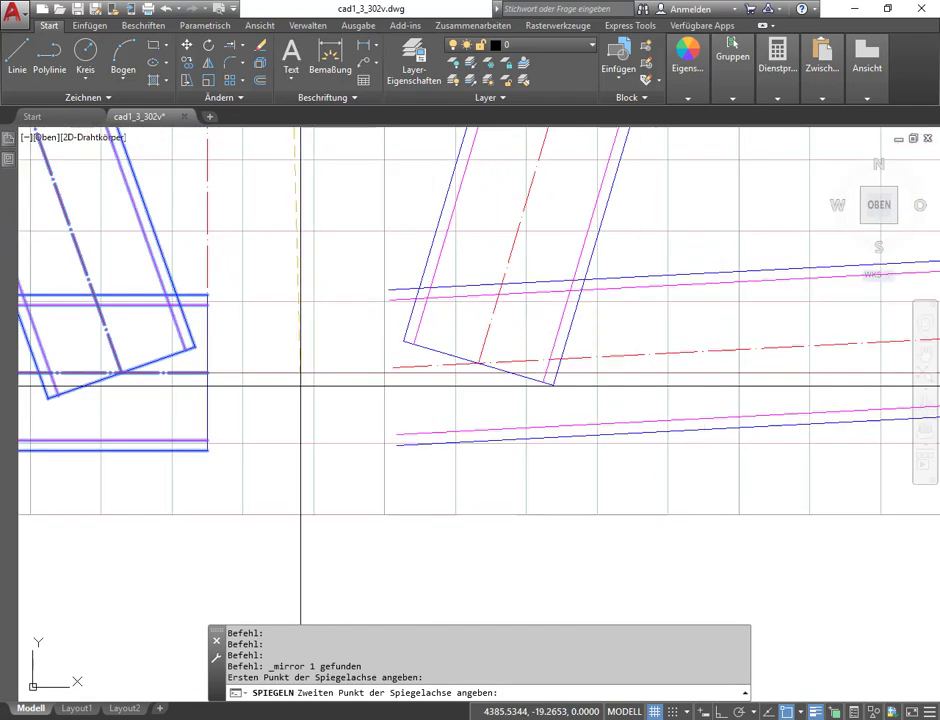
click(206, 371)
scroll(258, 401, down, 4)
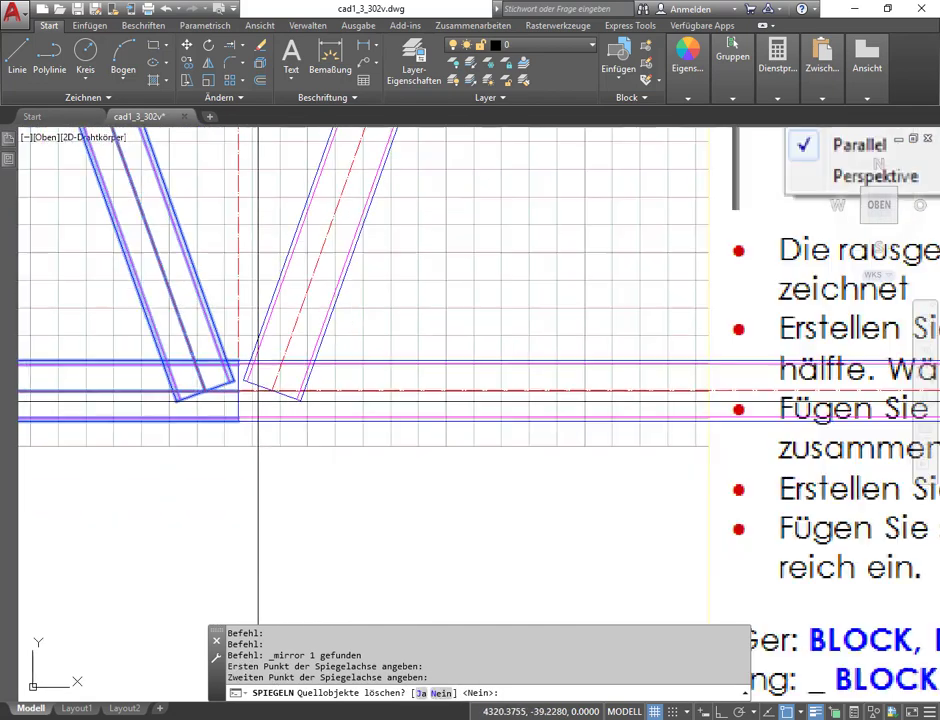
click(441, 697)
scroll(298, 363, down, 3)
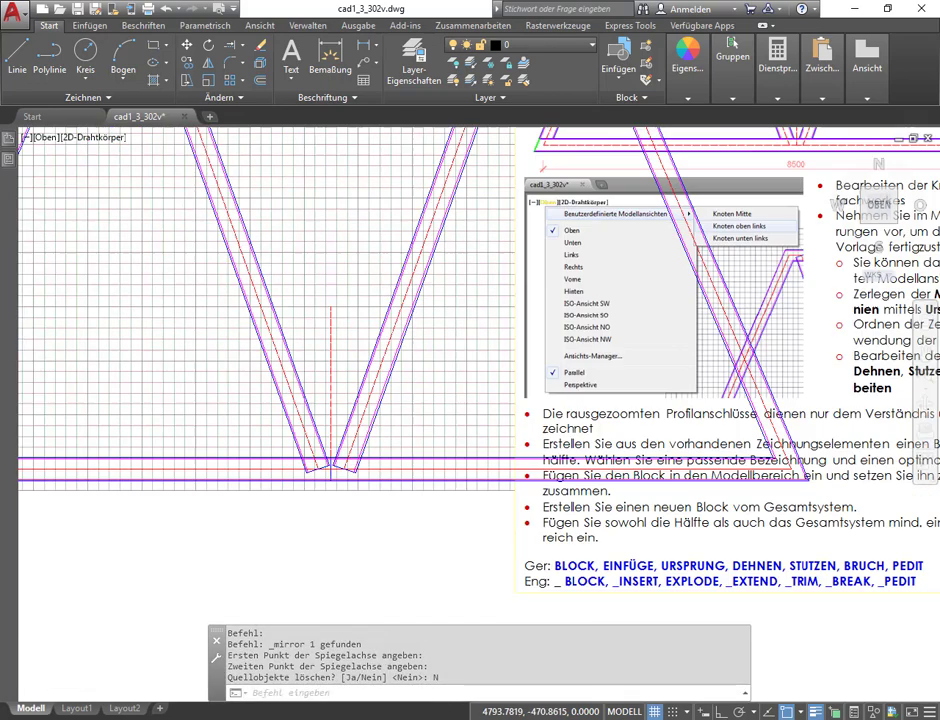
scroll(298, 363, down, 2)
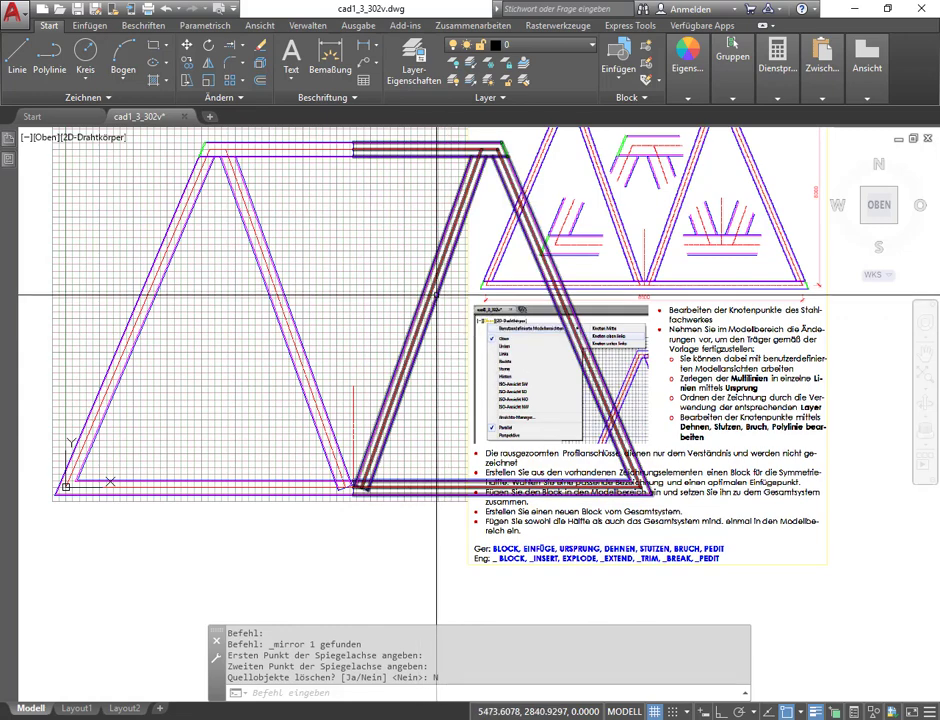
scroll(436, 296, down, 2)
scroll(340, 315, up, 3)
scroll(352, 302, down, 3)
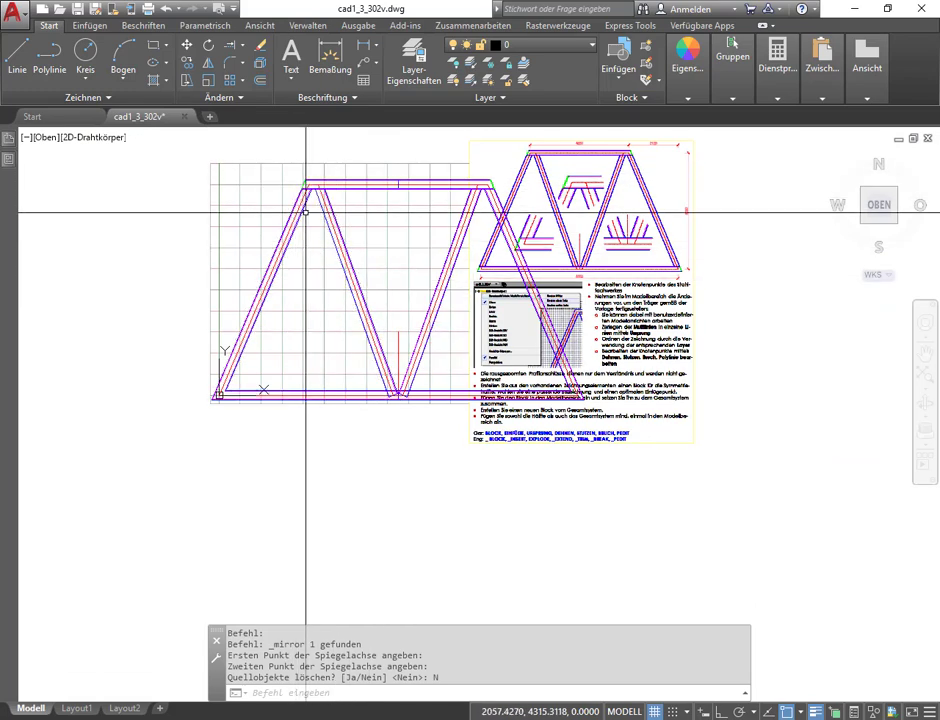
scroll(305, 212, up, 2)
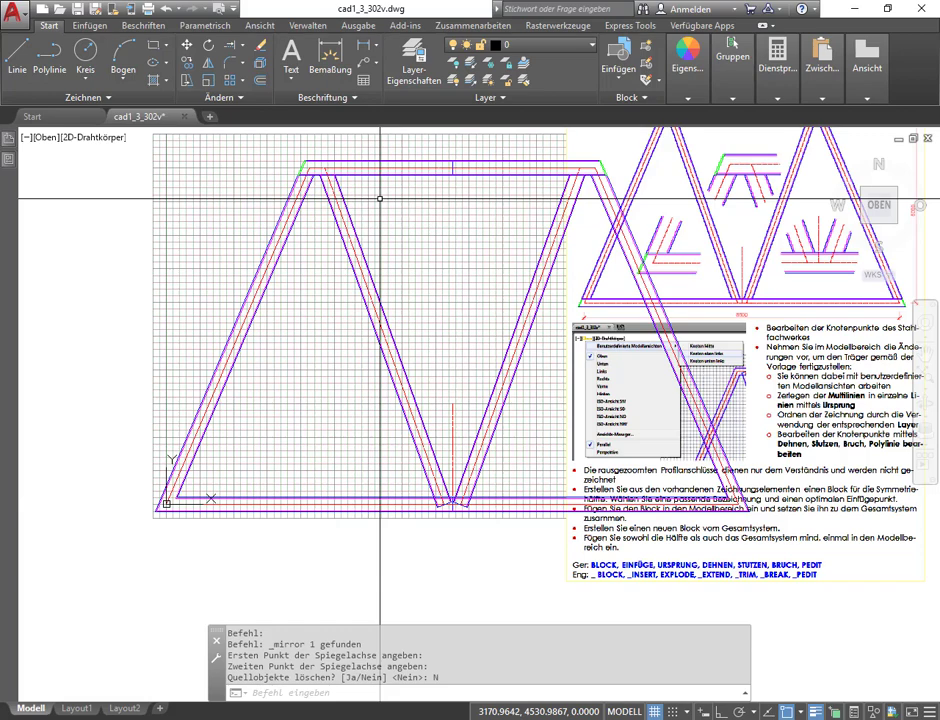
scroll(435, 258, down, 2)
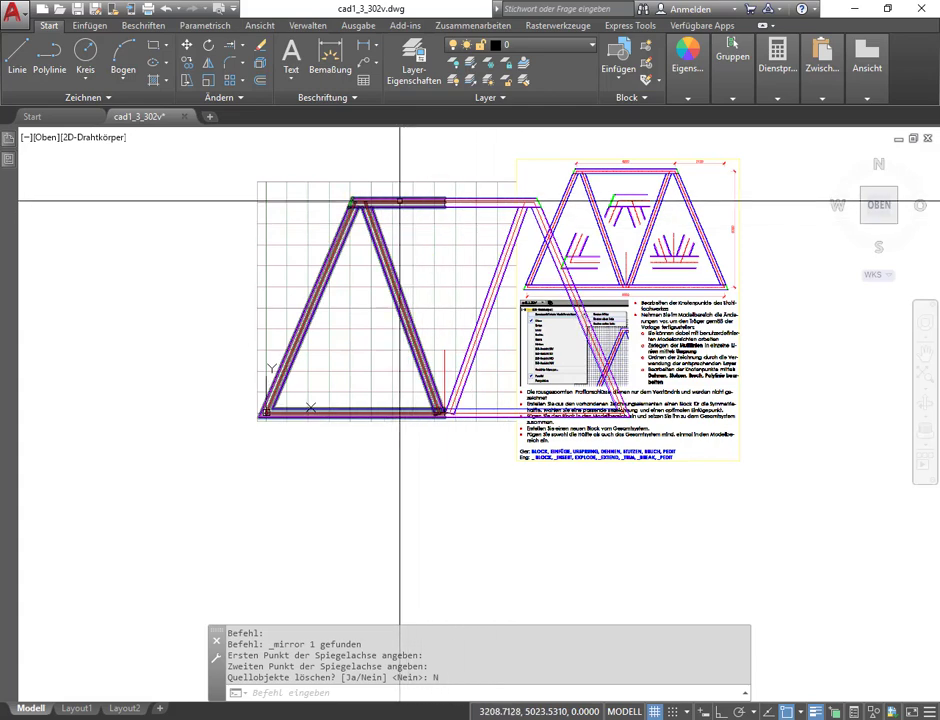
scroll(561, 375, up, 5)
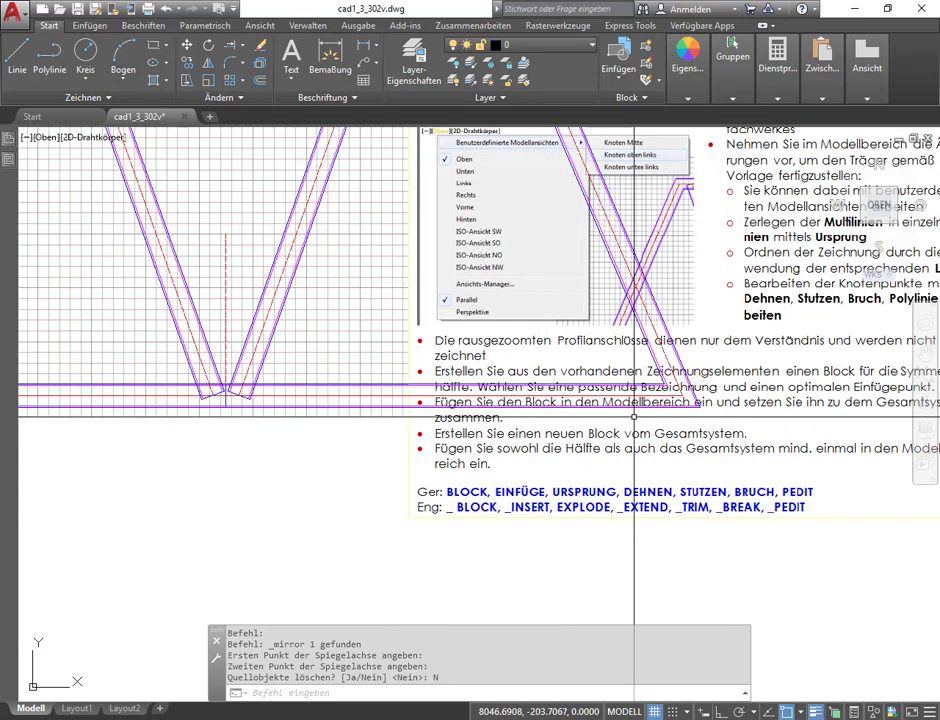
scroll(630, 420, down, 6)
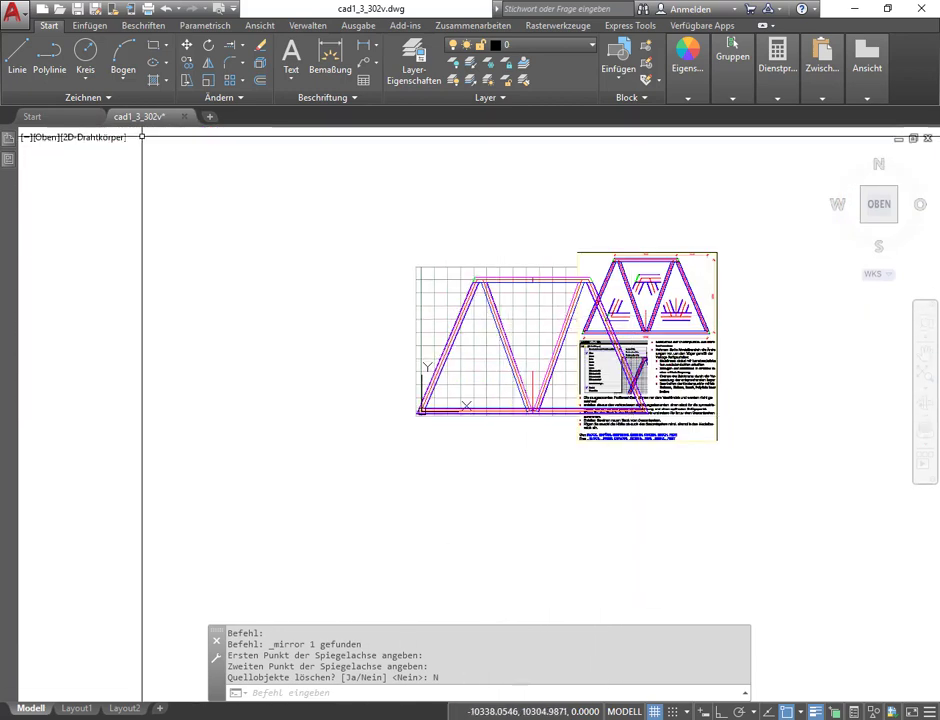
Step: Start a new block definition named Traeger with base point 0,0,0
click(86, 26)
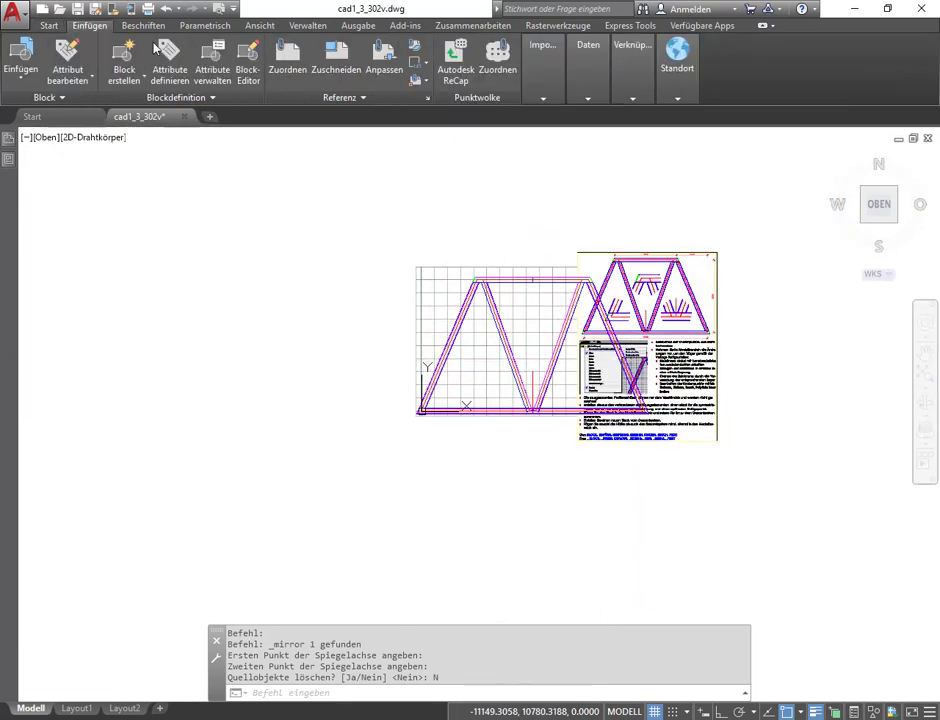
click(128, 86)
click(142, 108)
text(Traeger)
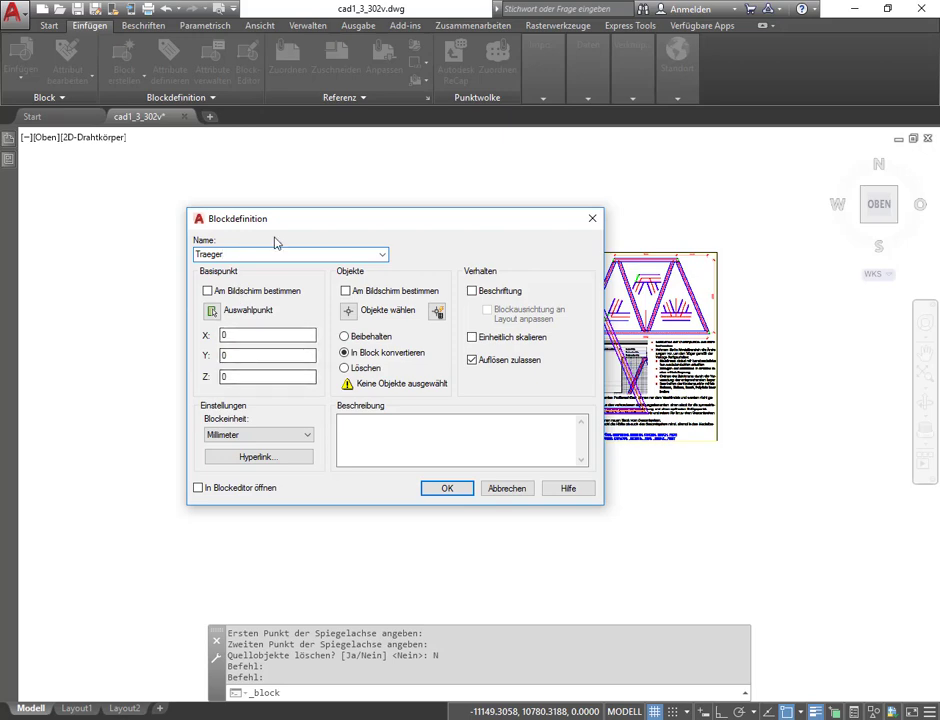
drag(276, 219, 18, 107)
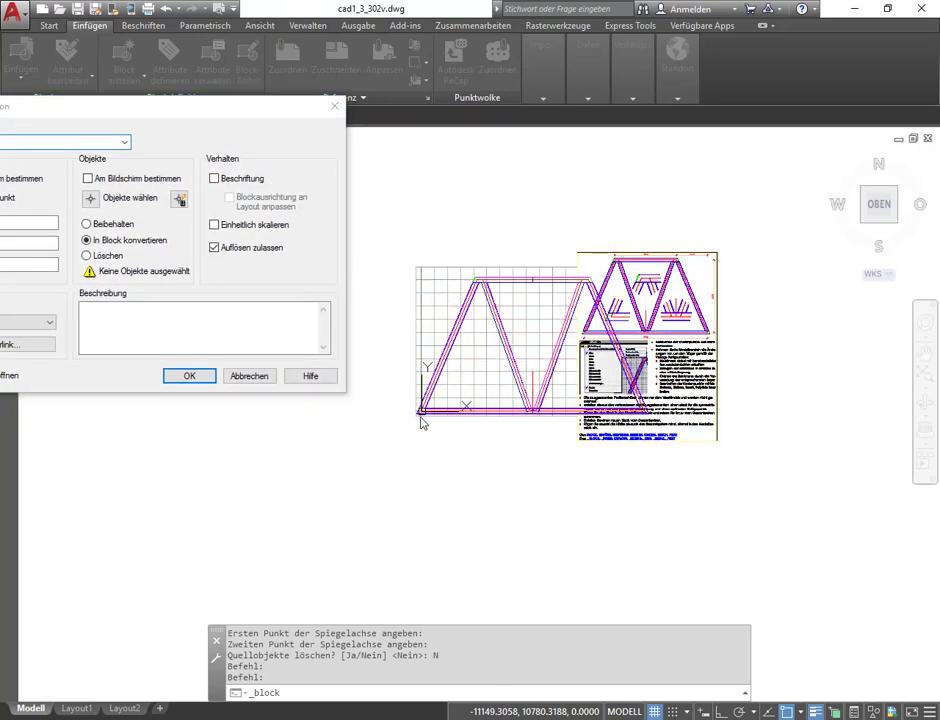
mouse_move(195, 106)
mouse_down()
mouse_move(395, 193)
mouse_move(496, 165)
mouse_up()
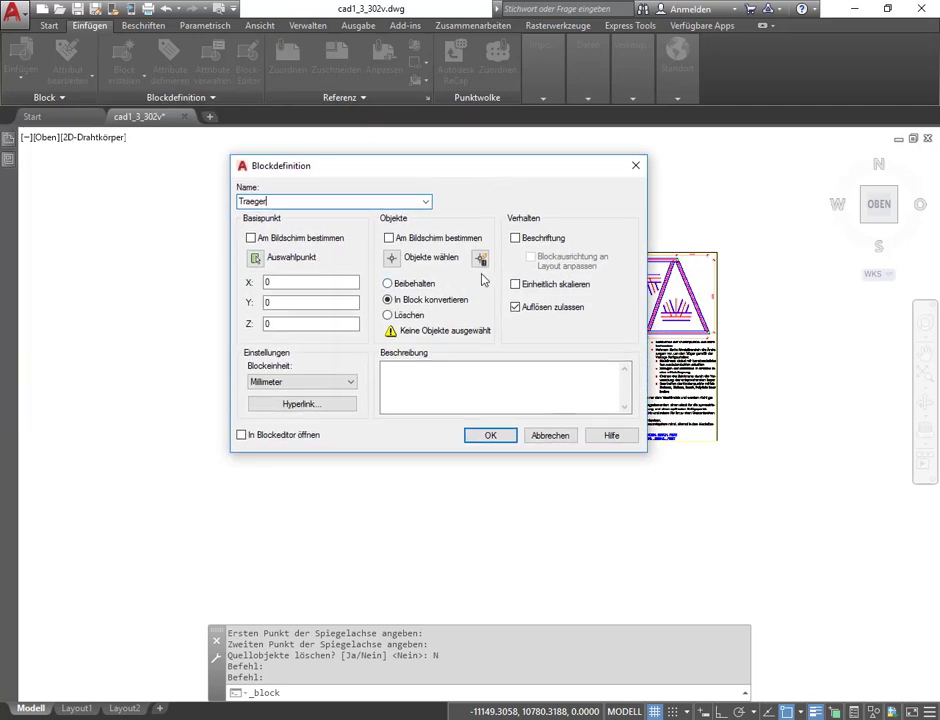
Step: Select both truss halves and create the Traeger block, converting them in place
click(392, 258)
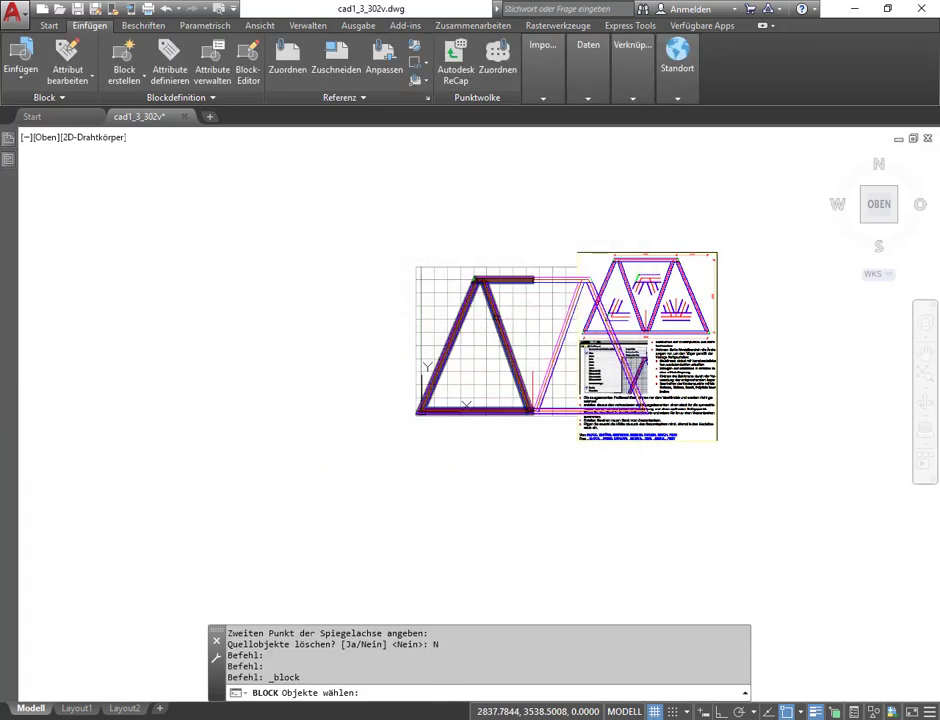
click(510, 376)
click(564, 338)
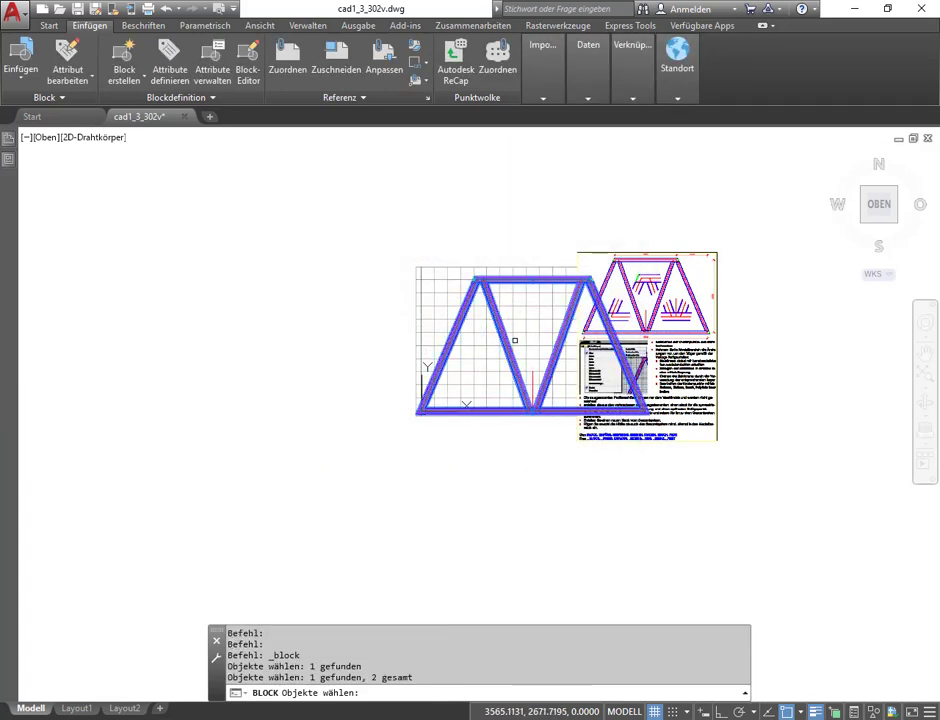
key(Return)
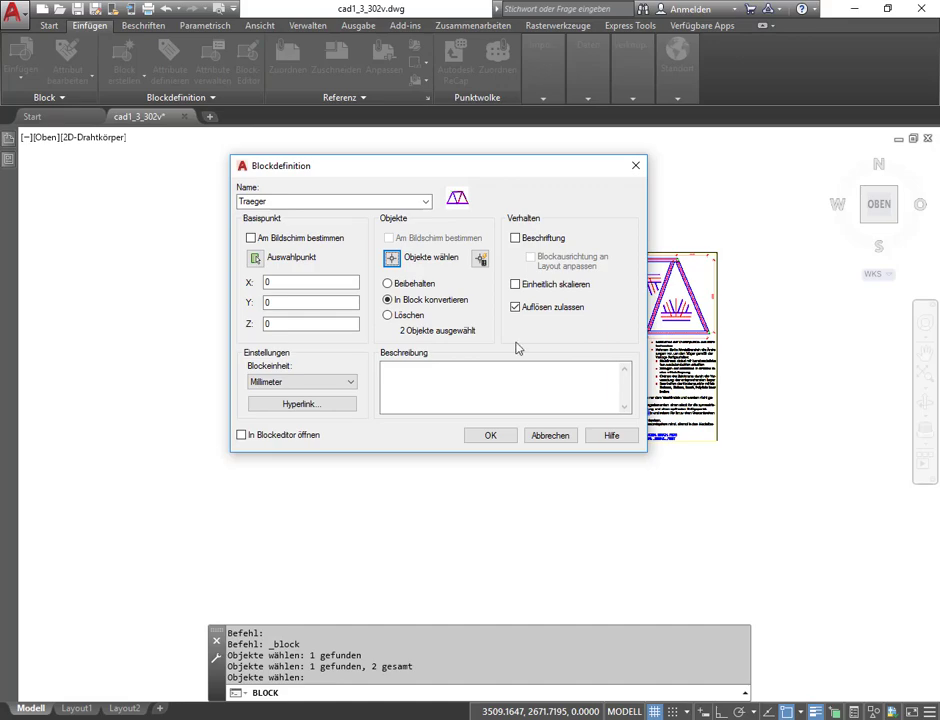
click(489, 436)
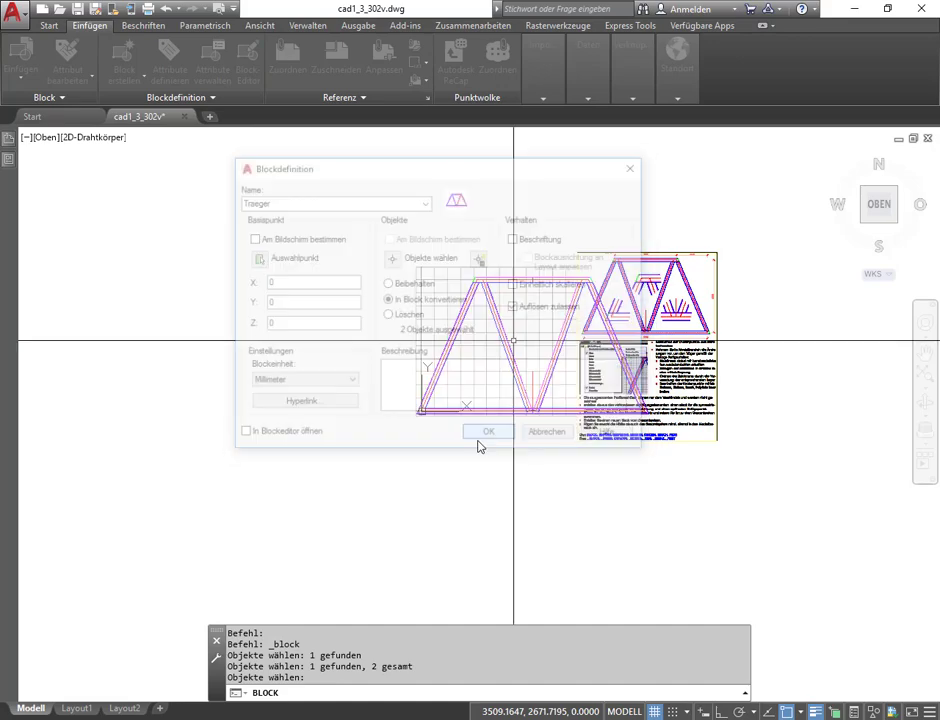
scroll(504, 340, up, 2)
scroll(500, 332, up, 2)
middle_drag(502, 332, 147, 136)
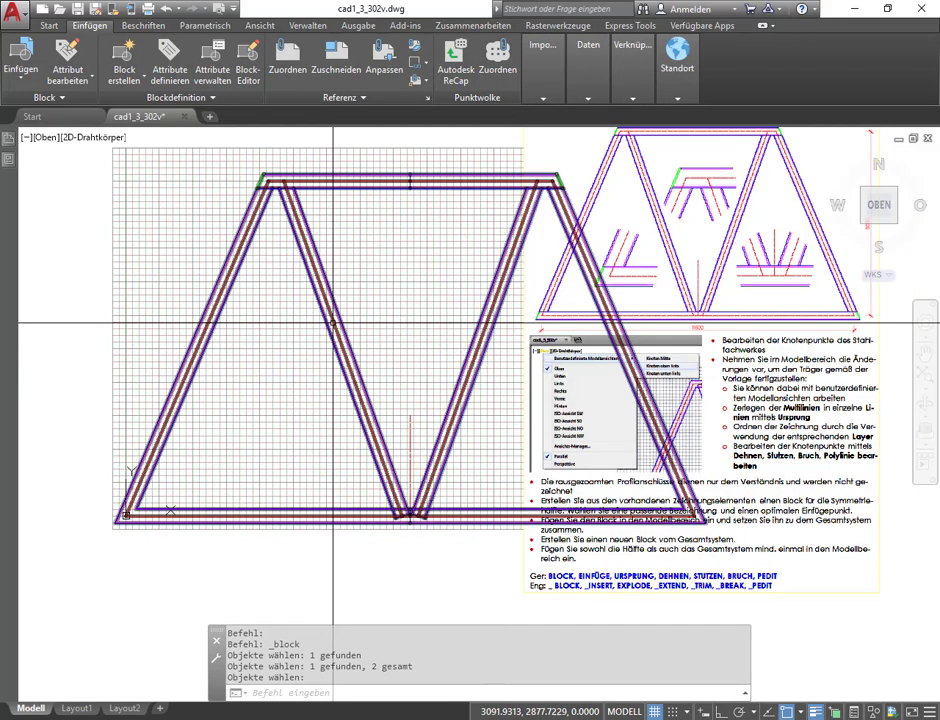
scroll(342, 305, down, 3)
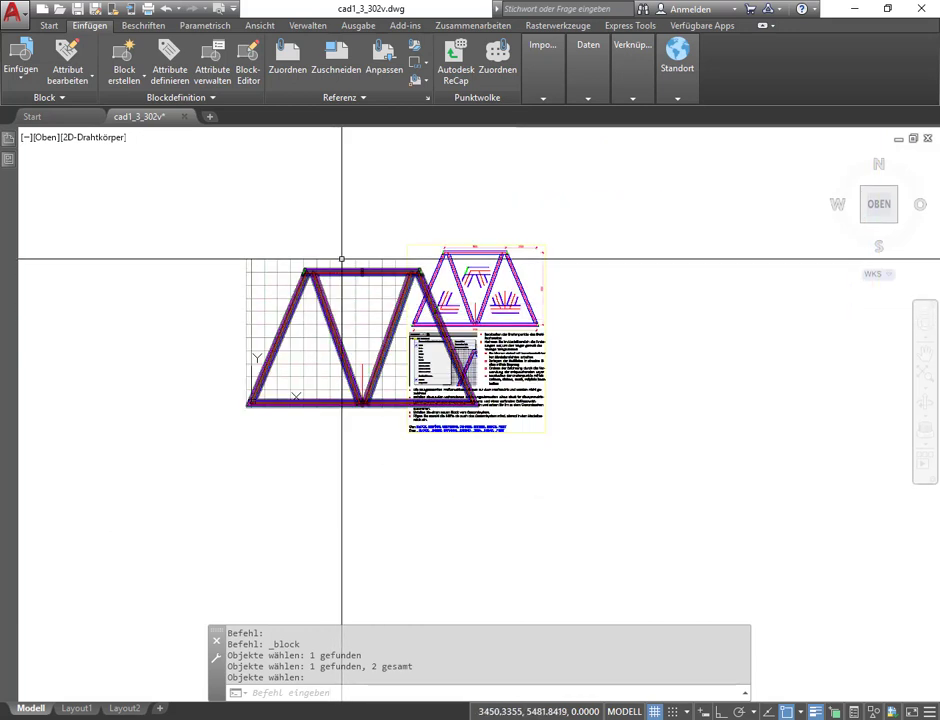
Step: Insert block Traeger at scale 1, rotation 0 right of the drawing and select it
click(20, 80)
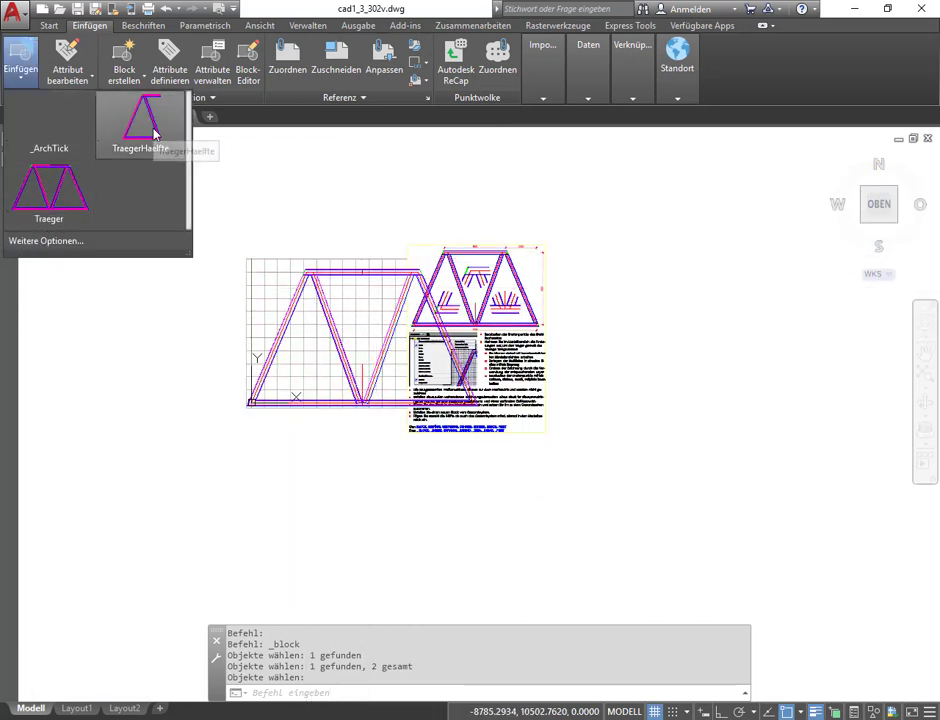
click(52, 195)
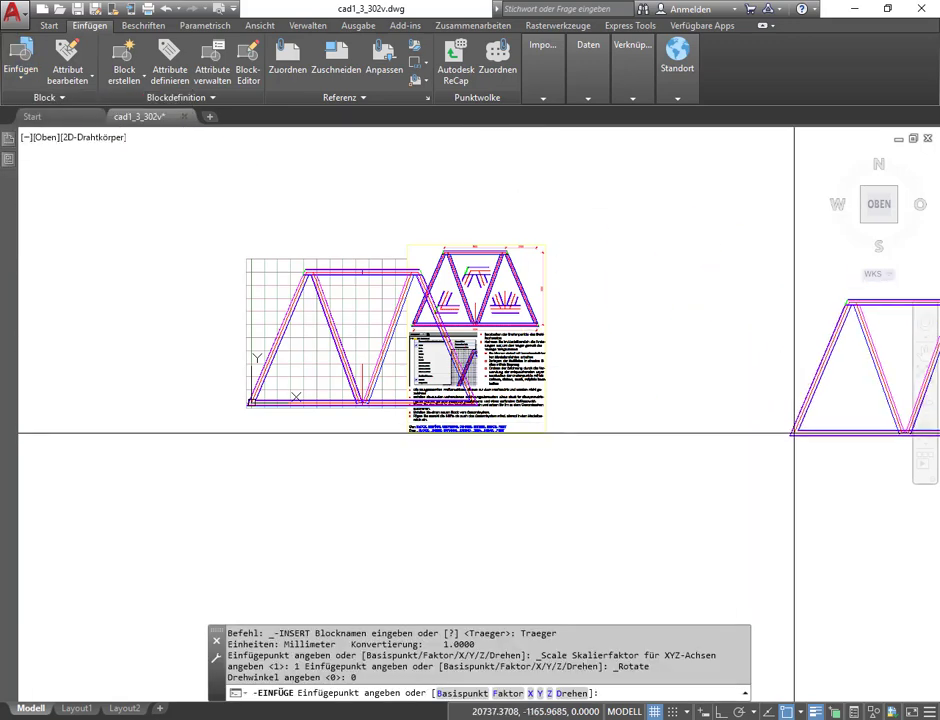
click(568, 396)
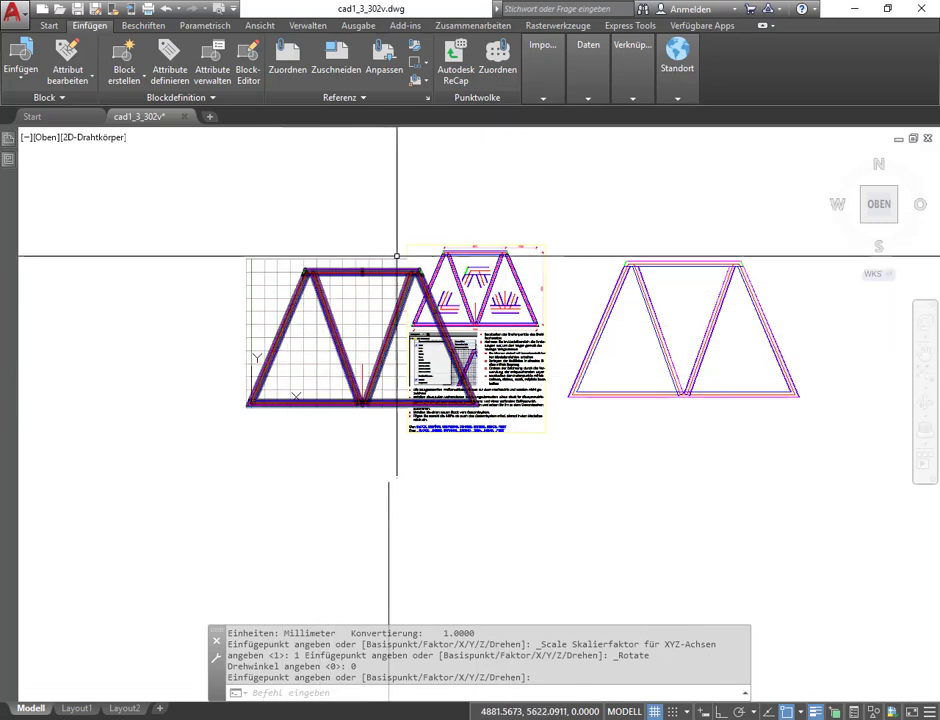
scroll(293, 316, up, 5)
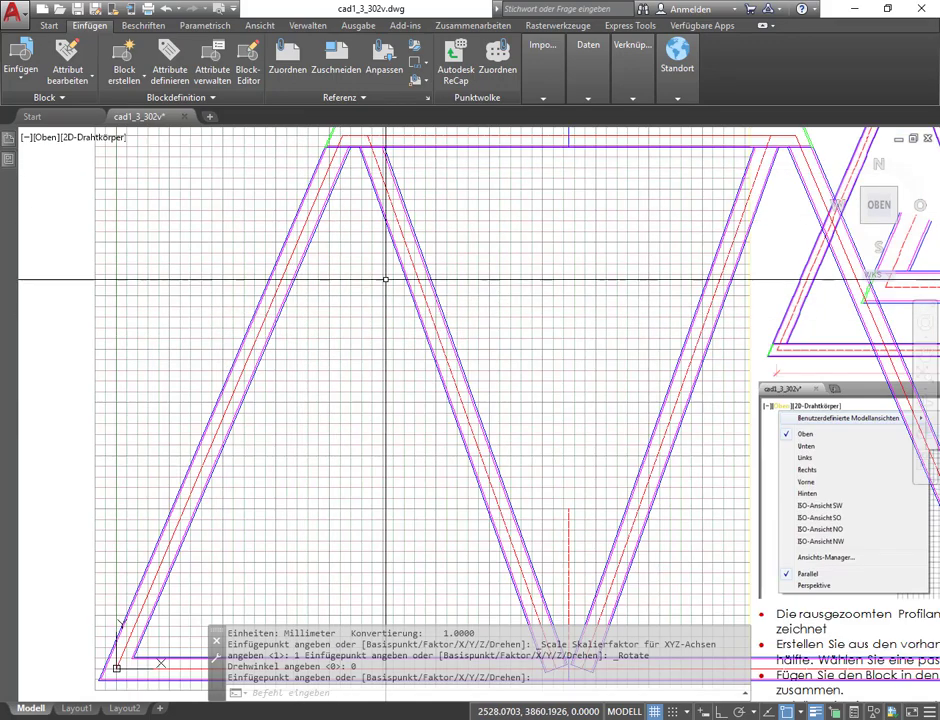
scroll(384, 300, down, 4)
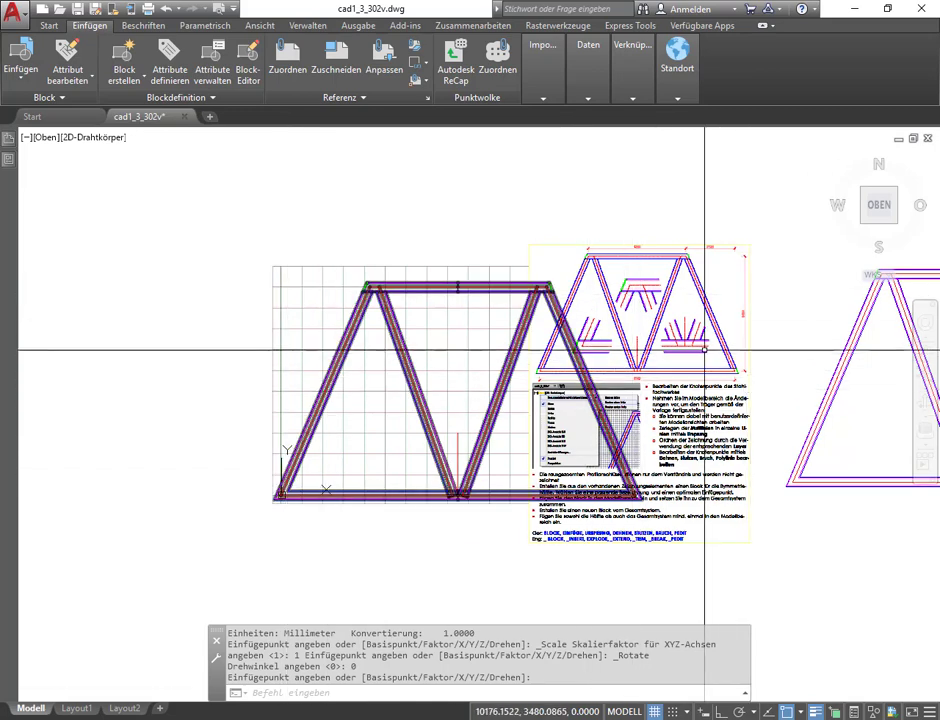
scroll(450, 520, up, 2)
scroll(455, 514, up, 3)
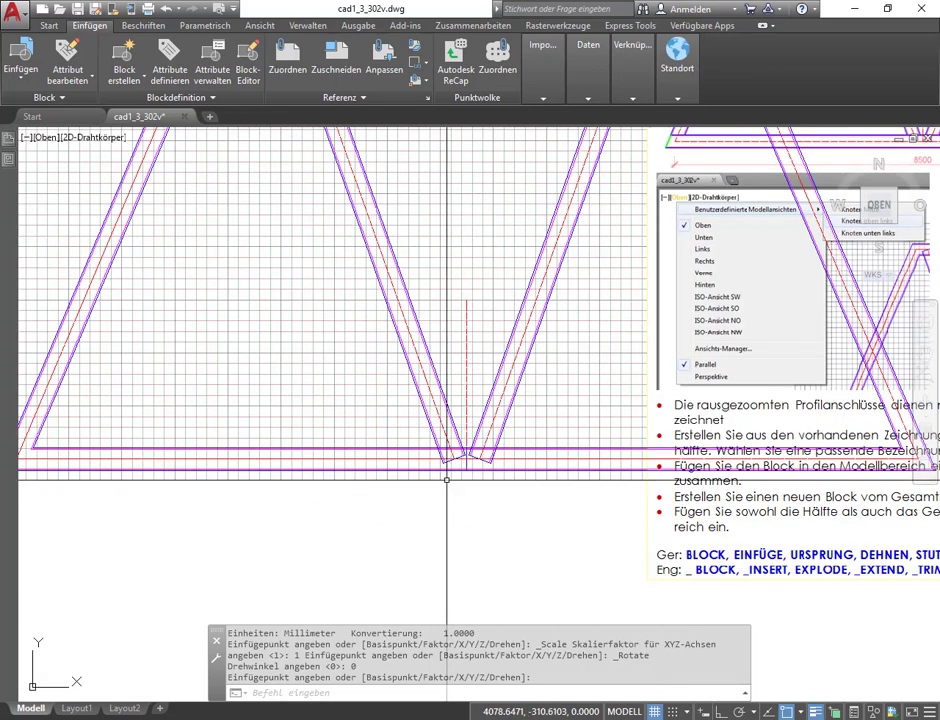
click(422, 400)
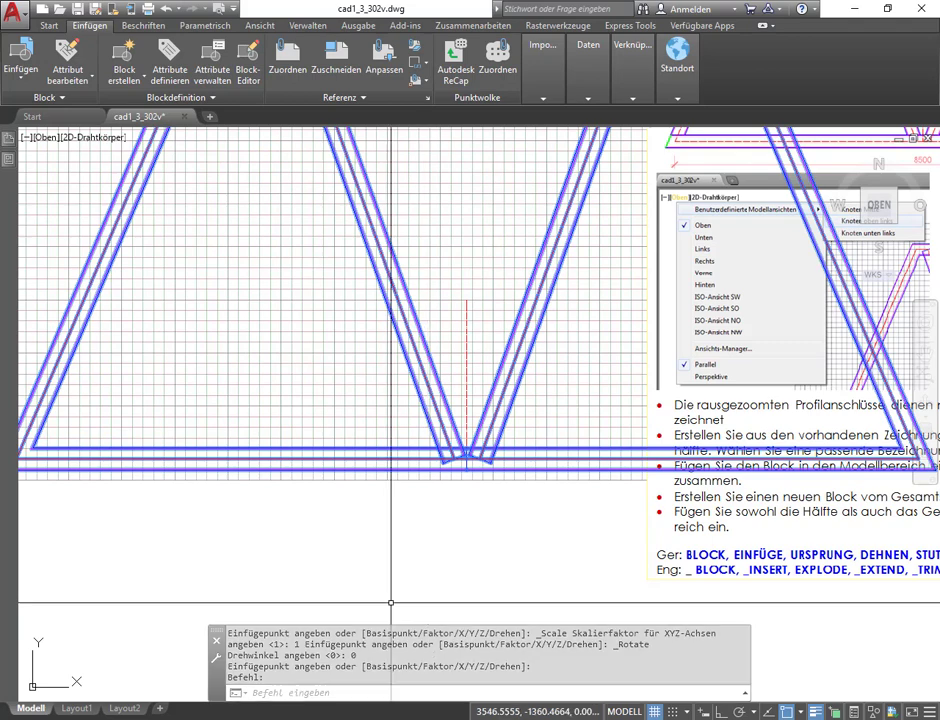
scroll(392, 380, down, 5)
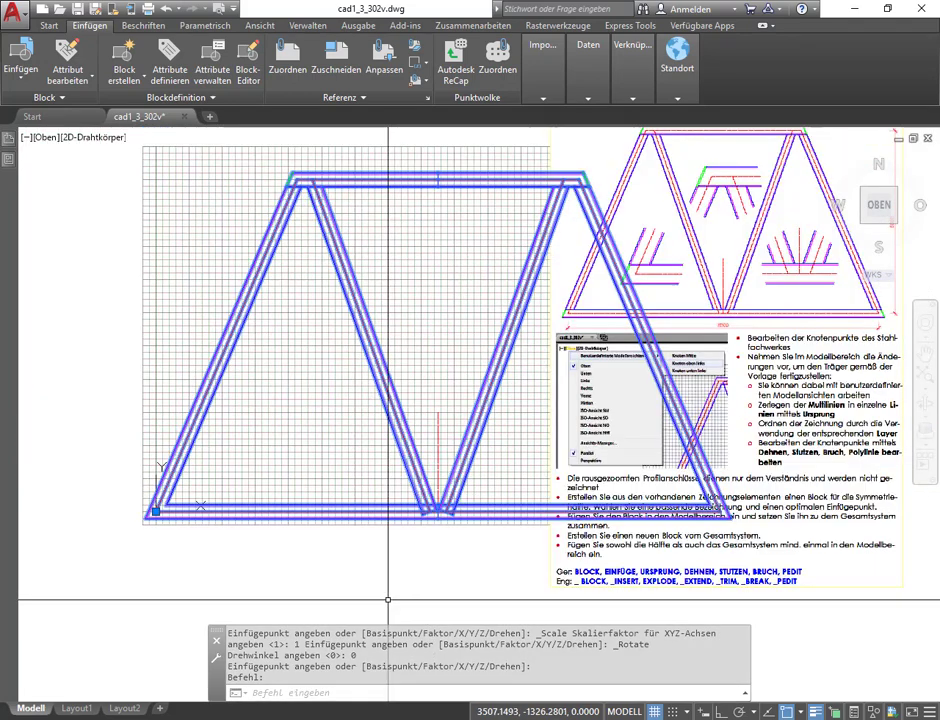
Step: Restore the saved model view Knoten Mitte from the viewport's view list
key(Escape)
click(47, 140)
mouse_move(140, 152)
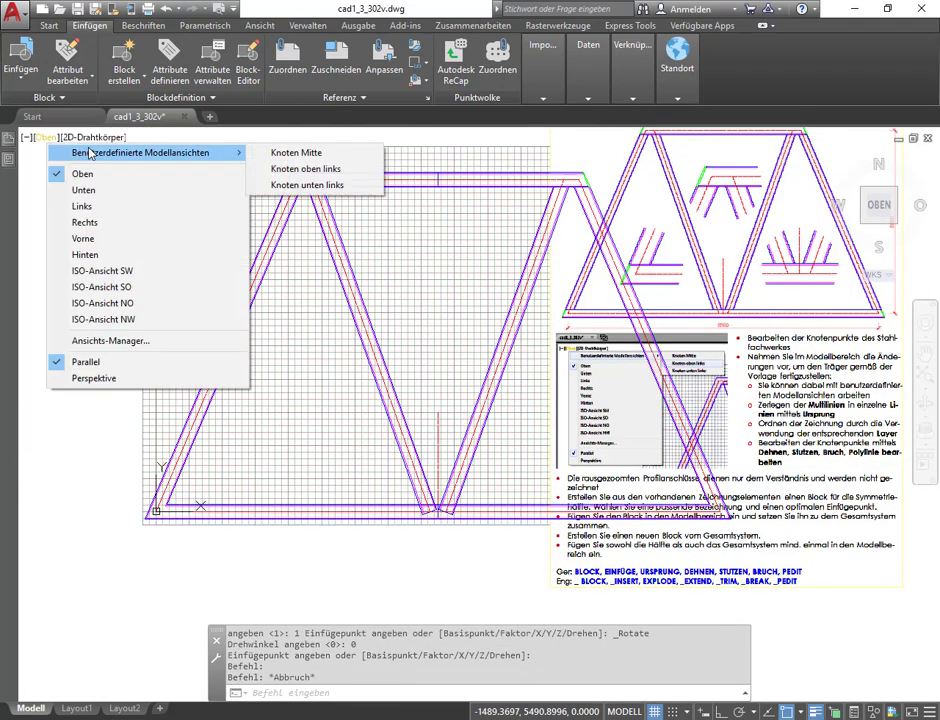
click(318, 152)
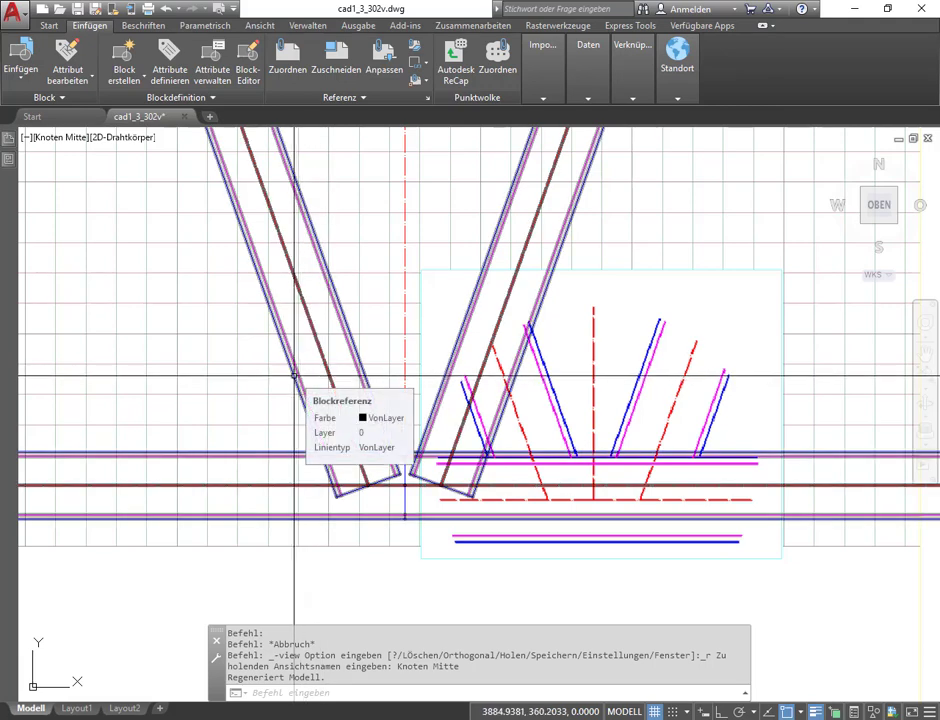
Step: Window-select the truss block at the middle joint, view its context menu, then cancel
right_click(294, 373)
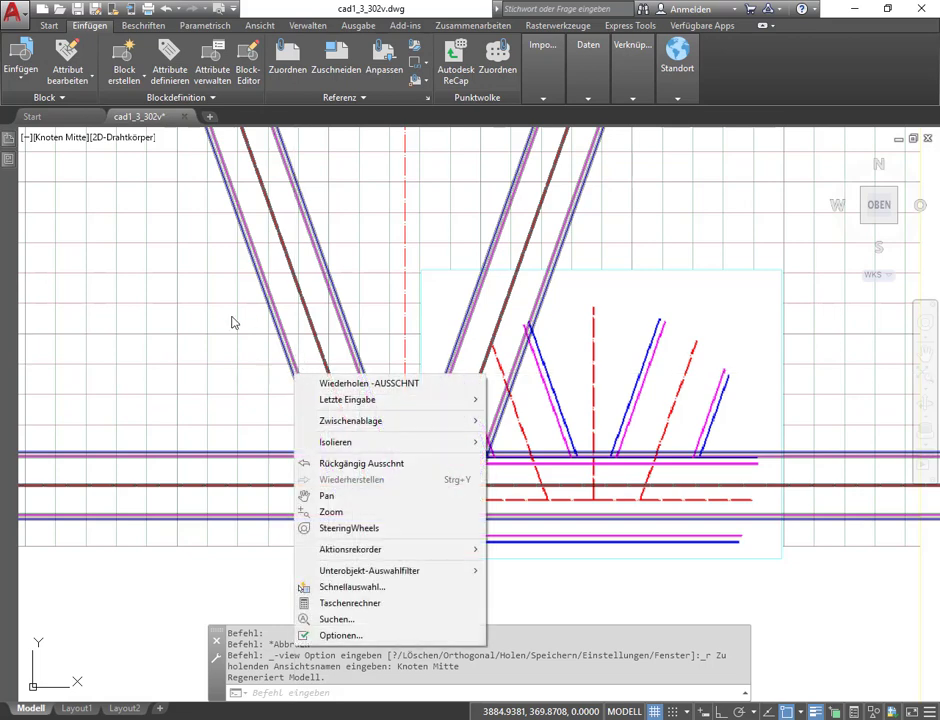
click(270, 270)
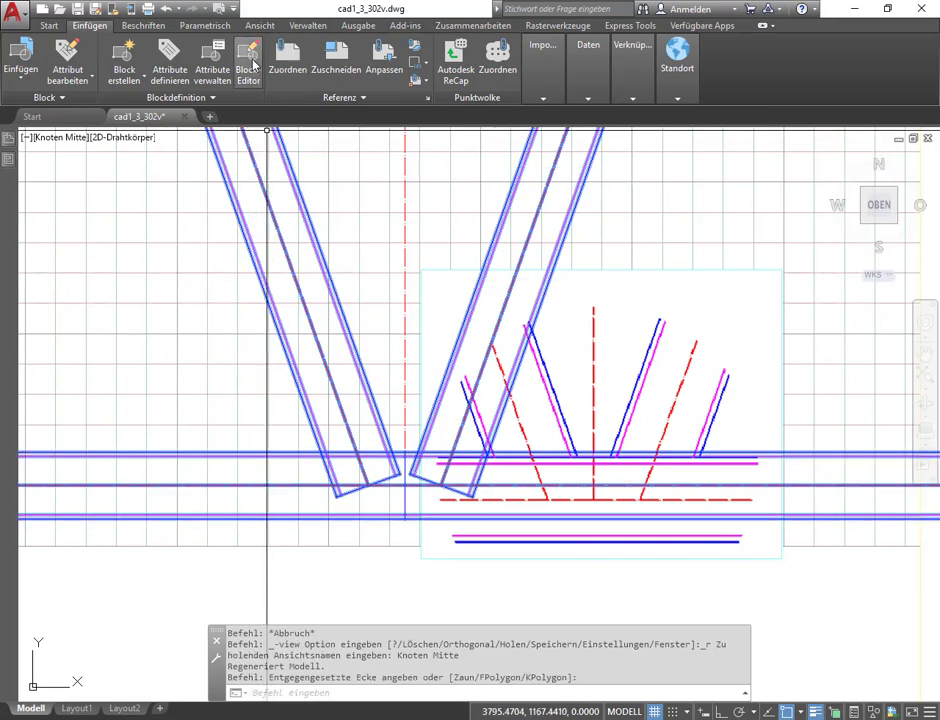
click(252, 201)
right_click(247, 232)
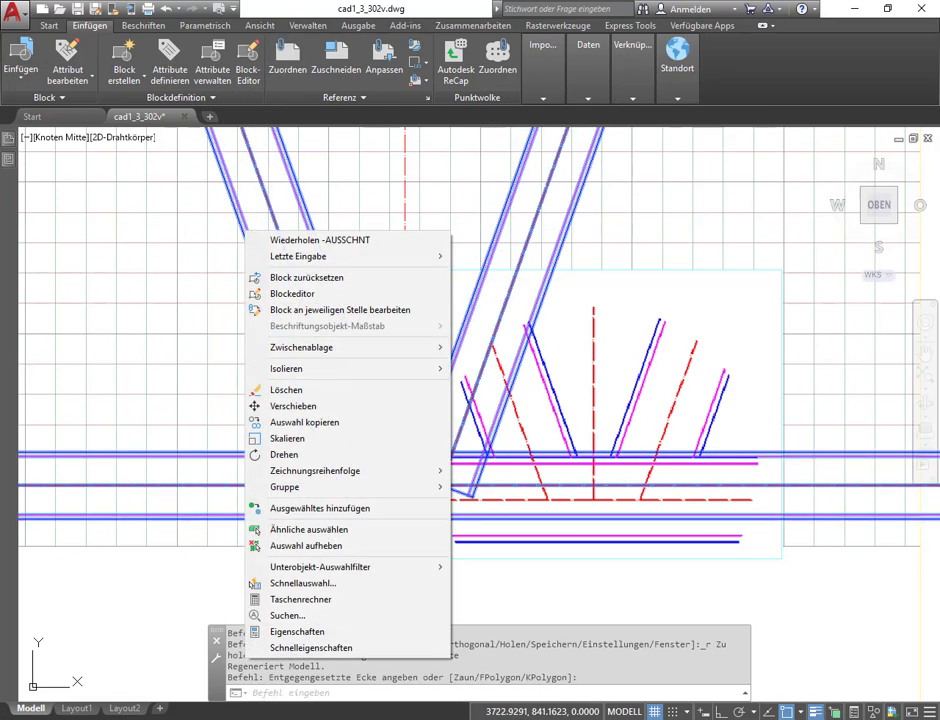
key(Escape)
key(Escape)
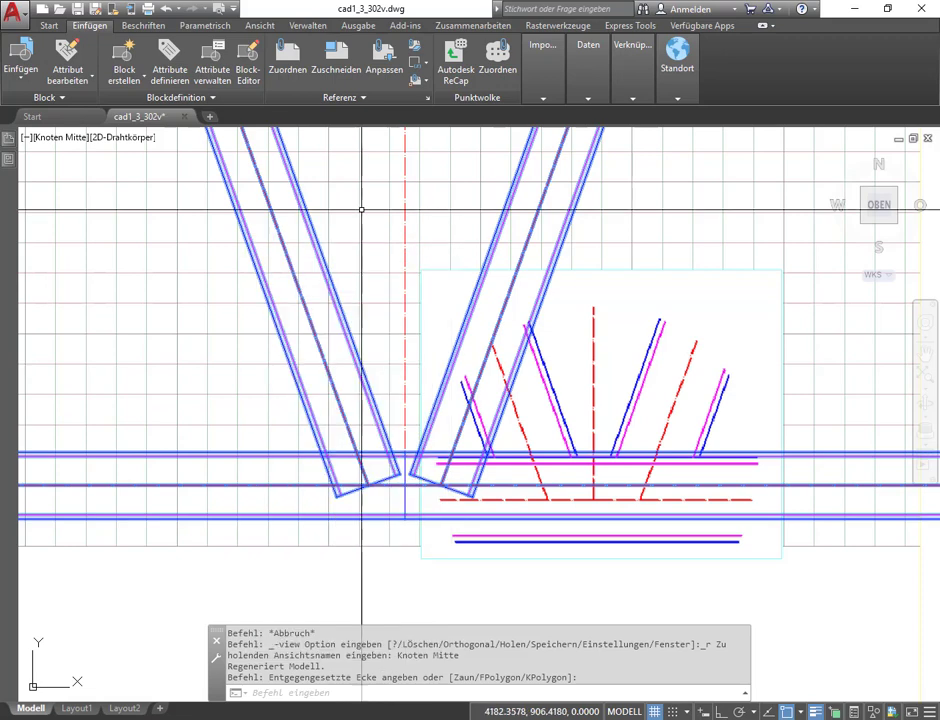
key(Escape)
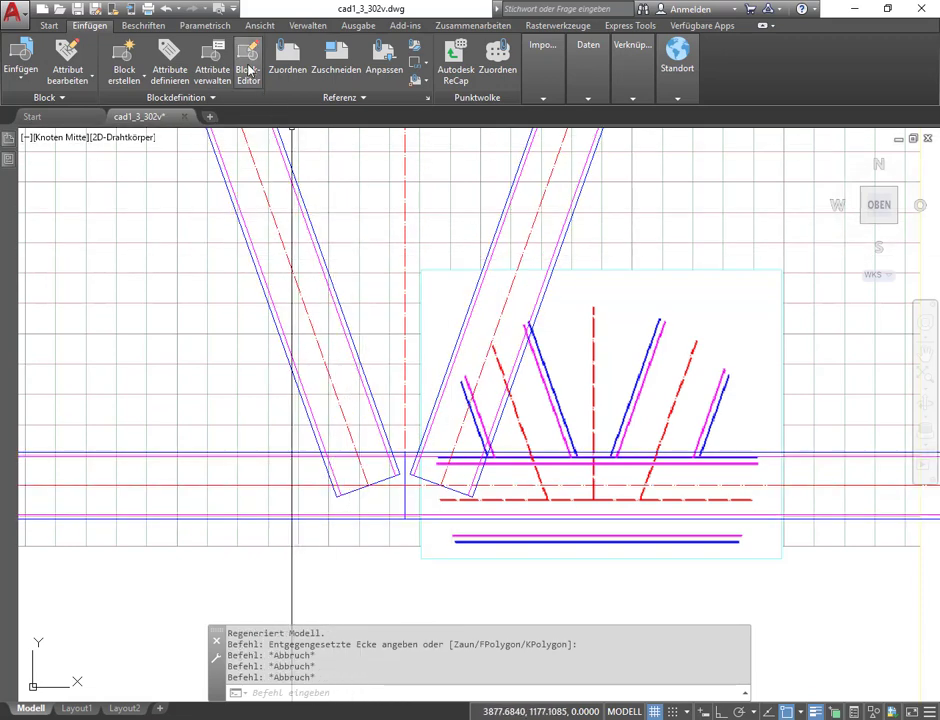
Step: Open the TraegerHaelfte block in the Block Editor
click(248, 70)
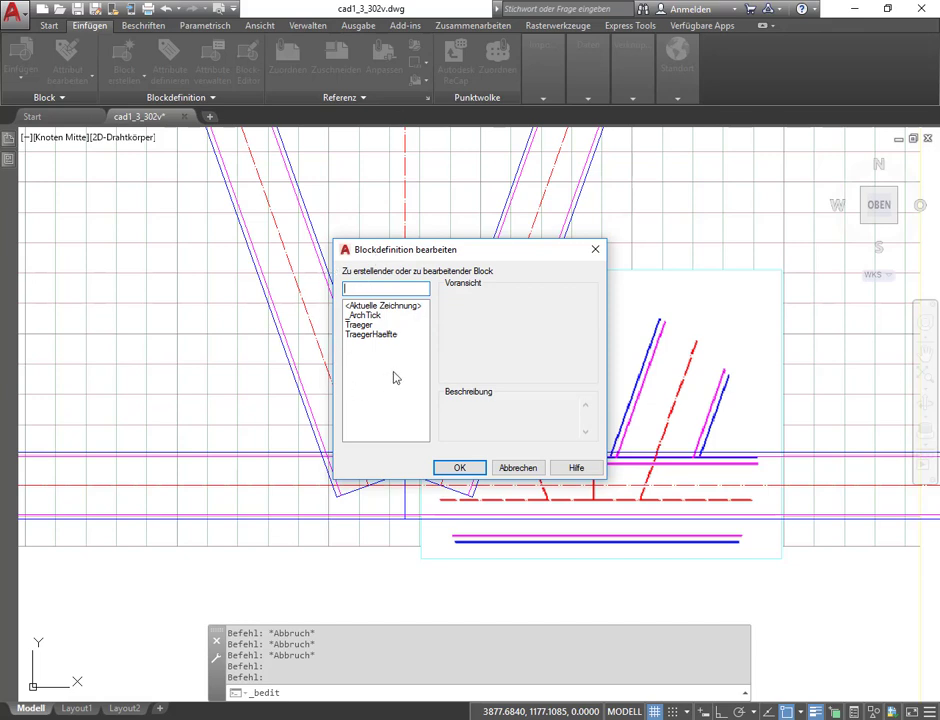
click(389, 334)
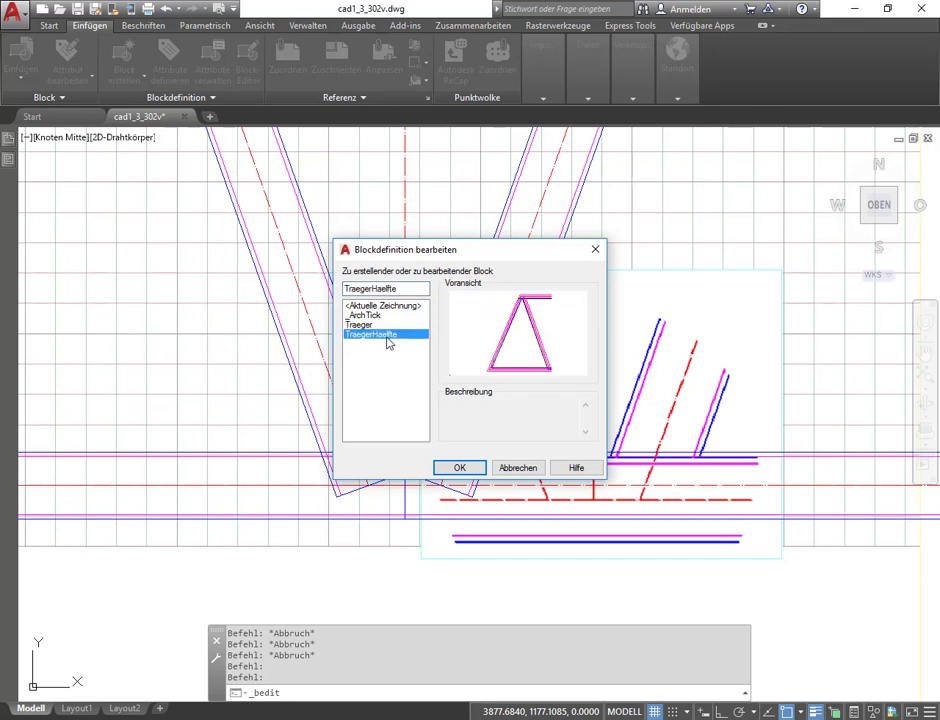
click(463, 468)
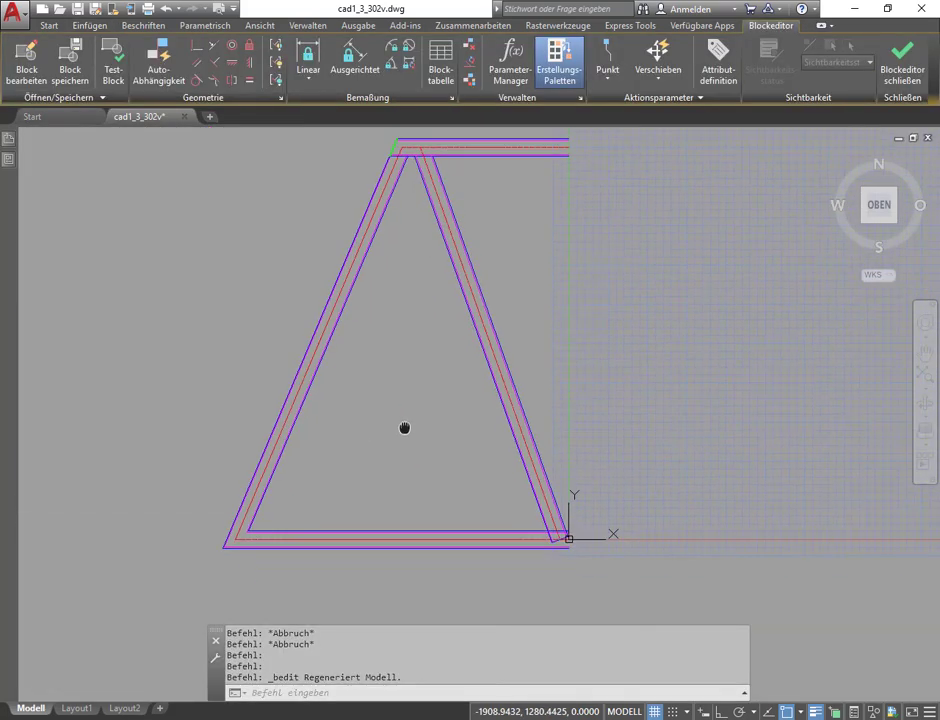
Step: Zoom in on the diagonal member's lower end where it meets the chord lines
scroll(520, 558, up, 3)
scroll(455, 390, up, 2)
scroll(478, 377, up, 2)
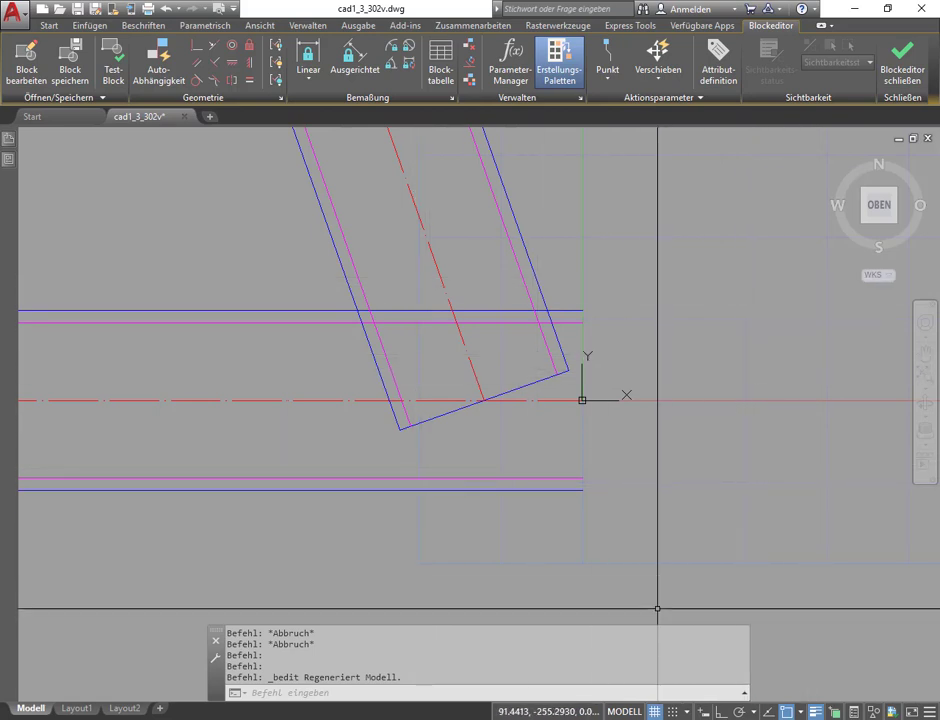
scroll(619, 544, down, 7)
scroll(565, 504, down, 6)
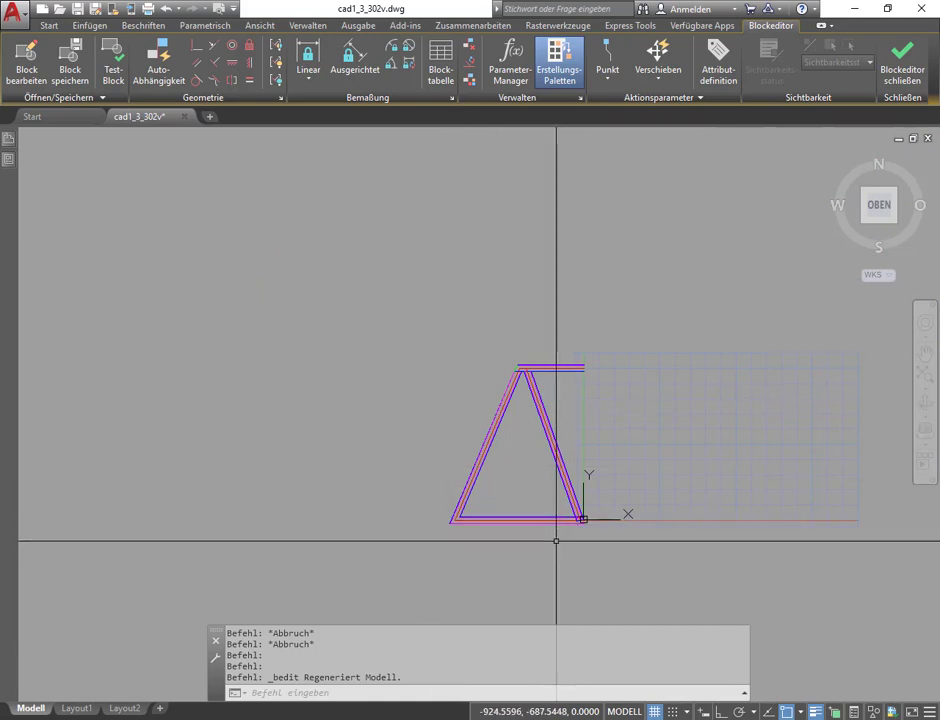
scroll(556, 541, up, 4)
scroll(556, 541, up, 2)
scroll(670, 420, up, 2)
scroll(605, 450, up, 5)
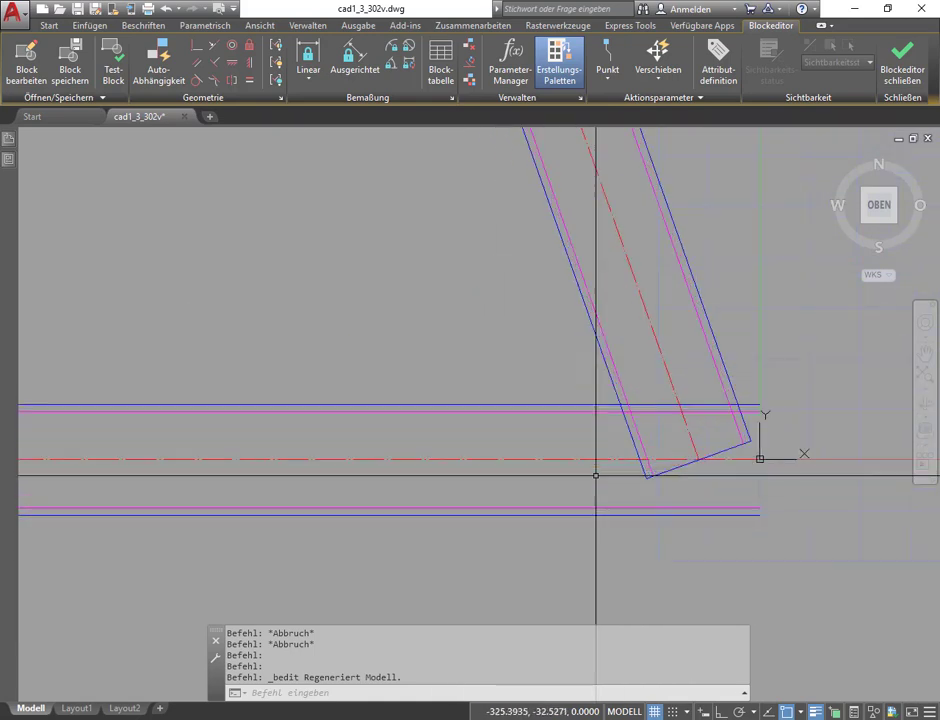
scroll(671, 400, up, 2)
middle_drag(671, 400, 430, 367)
scroll(441, 350, up, 3)
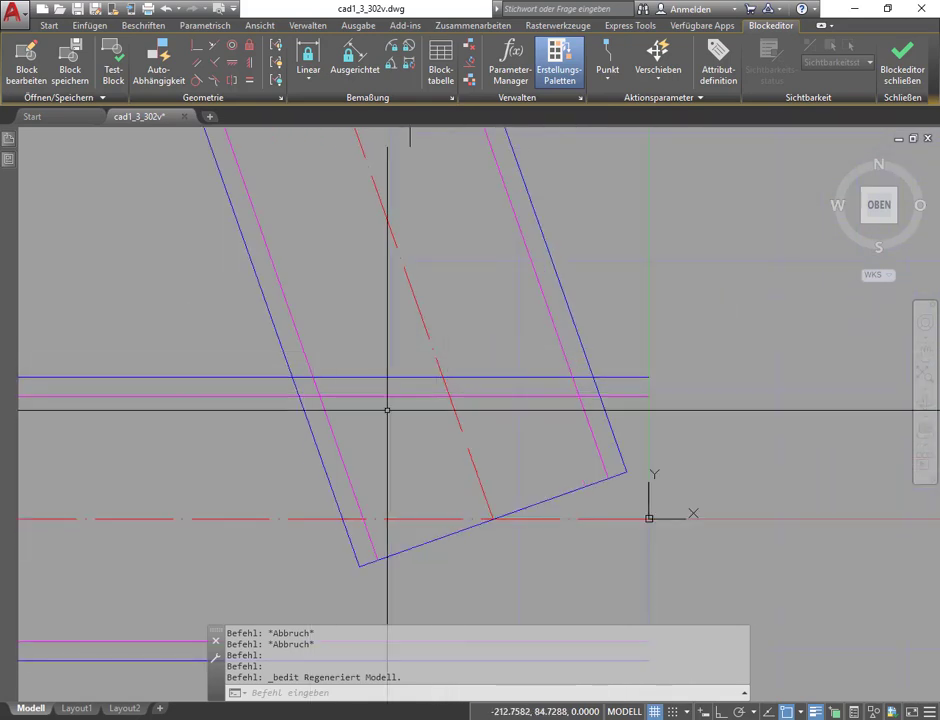
click(279, 384)
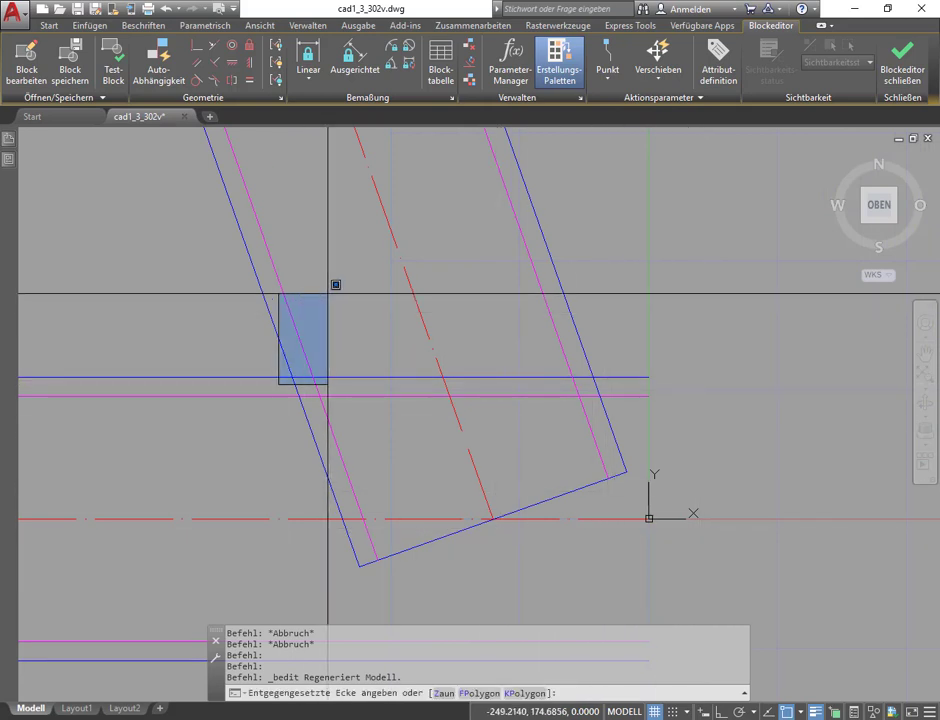
key(Escape)
Step: Trim the diagonal's edge line back to the horizontal chord line
click(49, 28)
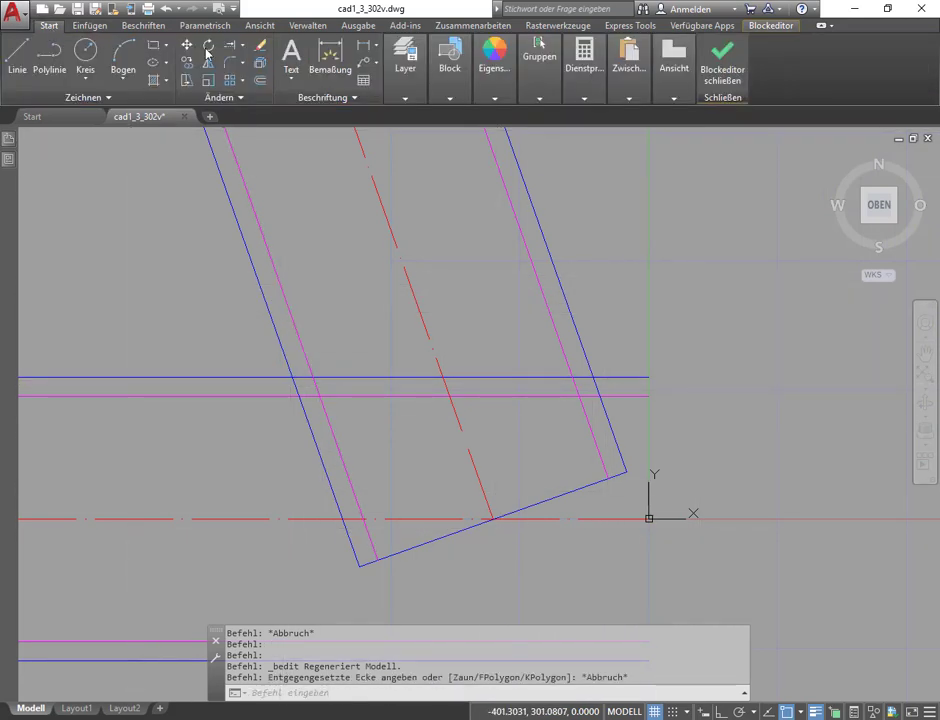
click(232, 48)
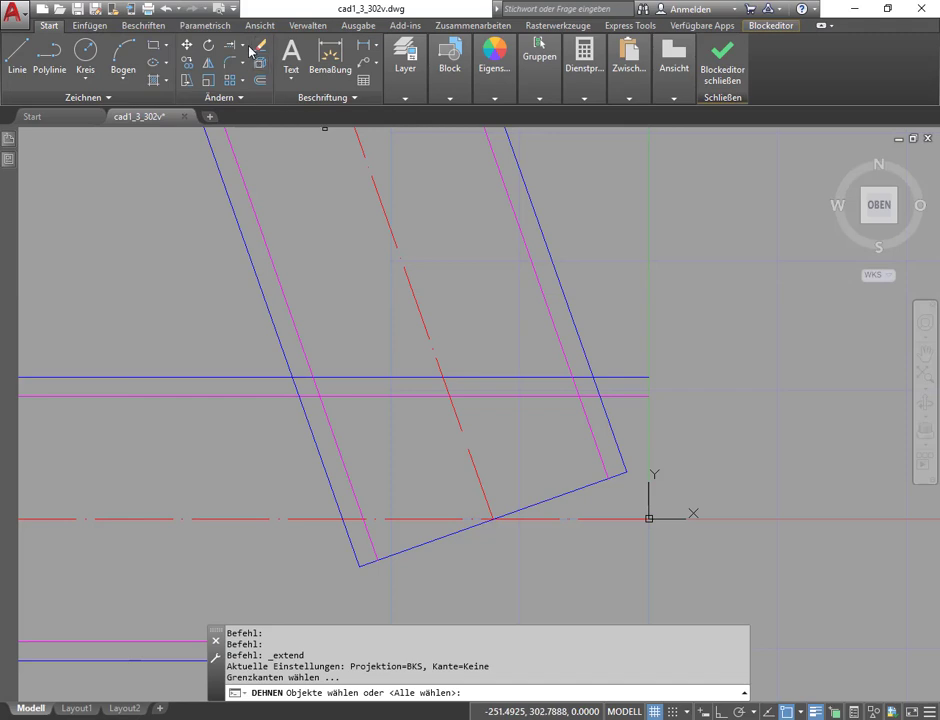
click(251, 73)
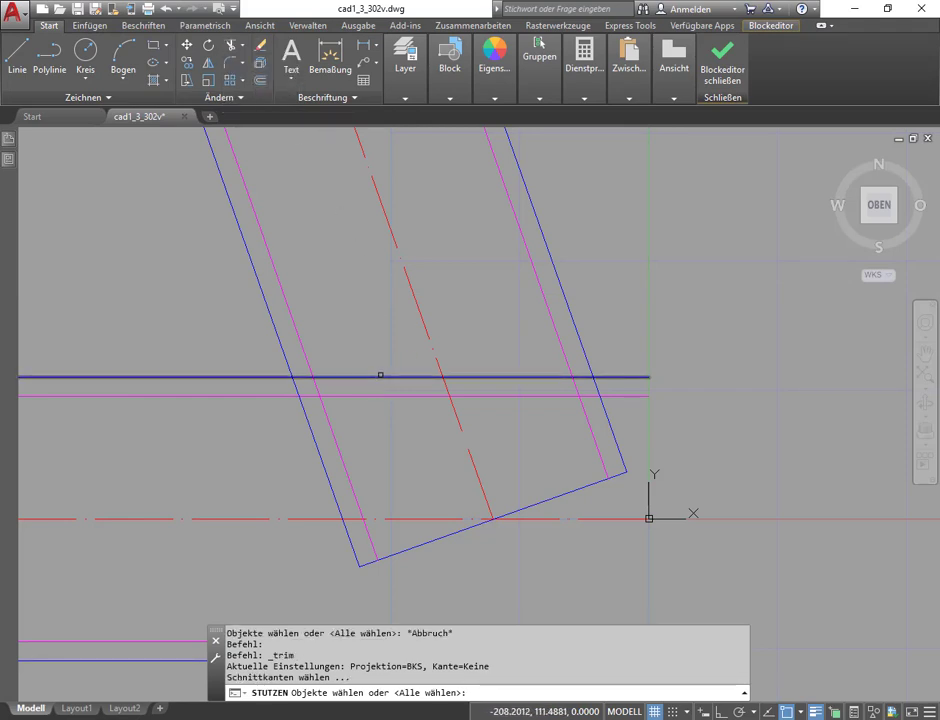
click(380, 376)
key(Return)
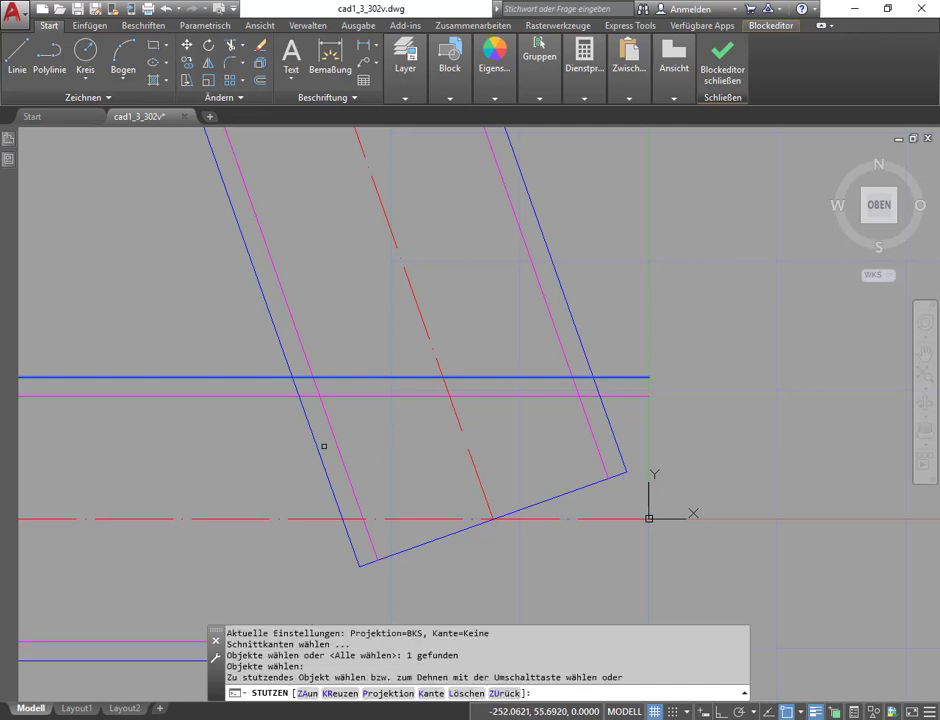
click(313, 440)
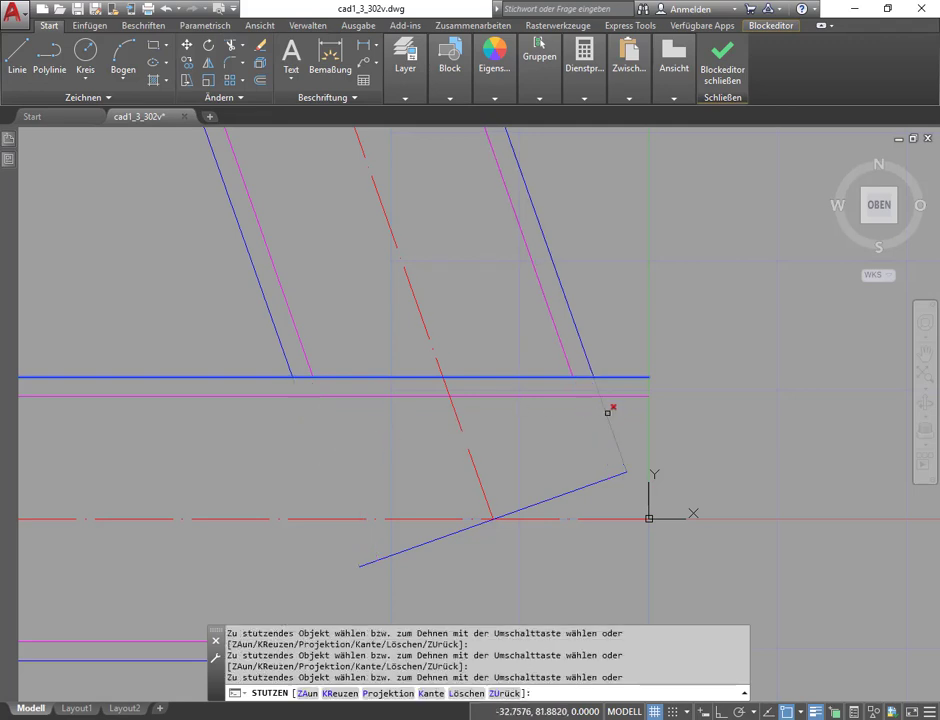
key(Escape)
key(Escape)
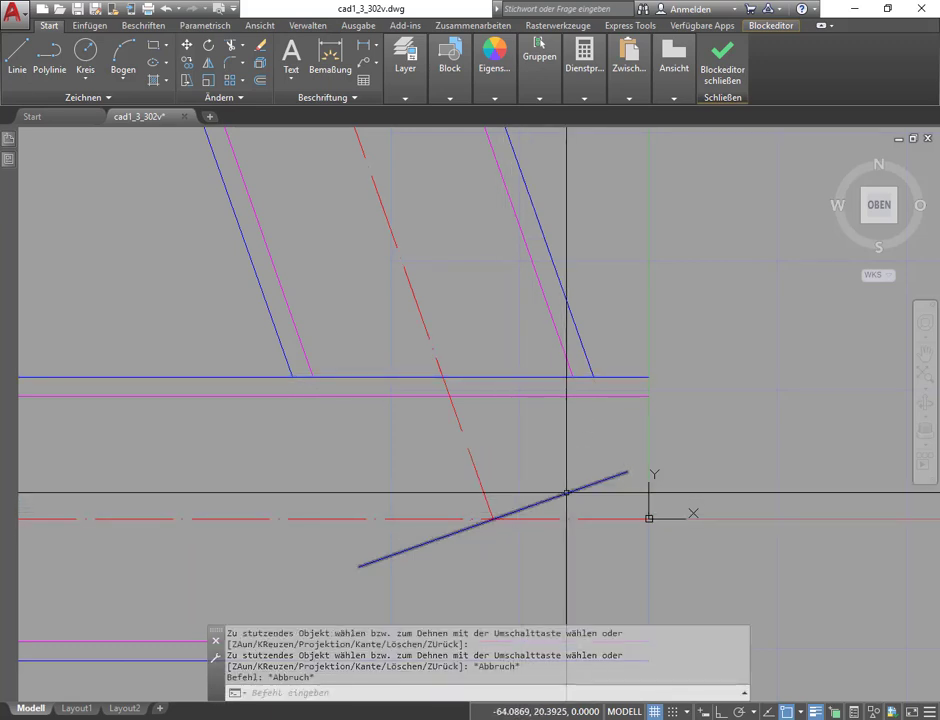
Step: Delete the diagonal's old slanted end-cap line
click(566, 493)
key(Delete)
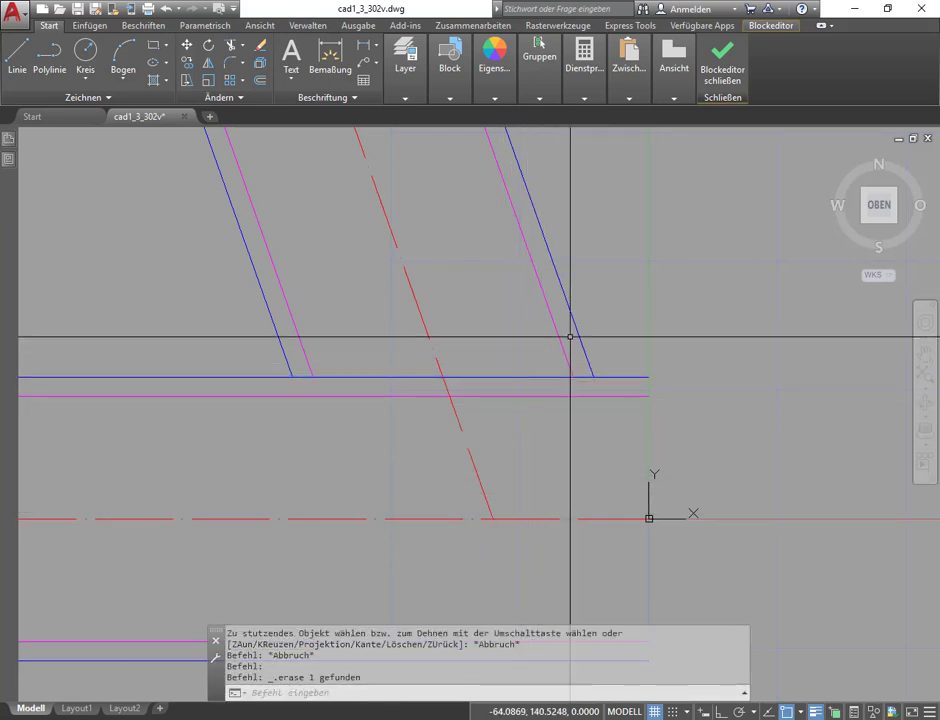
scroll(463, 455, down, 2)
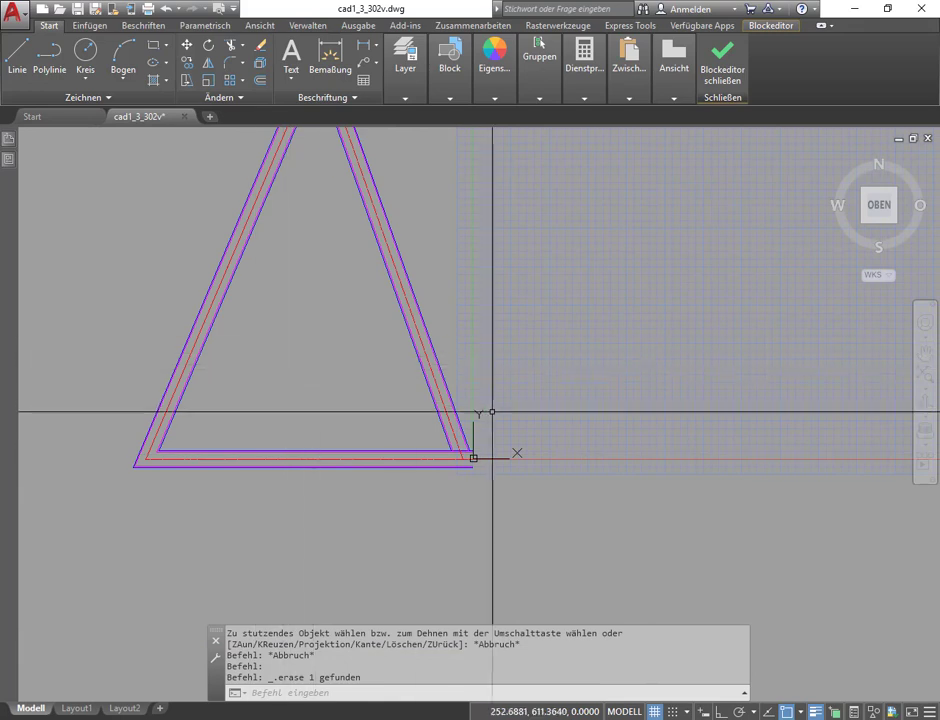
scroll(427, 452, up, 3)
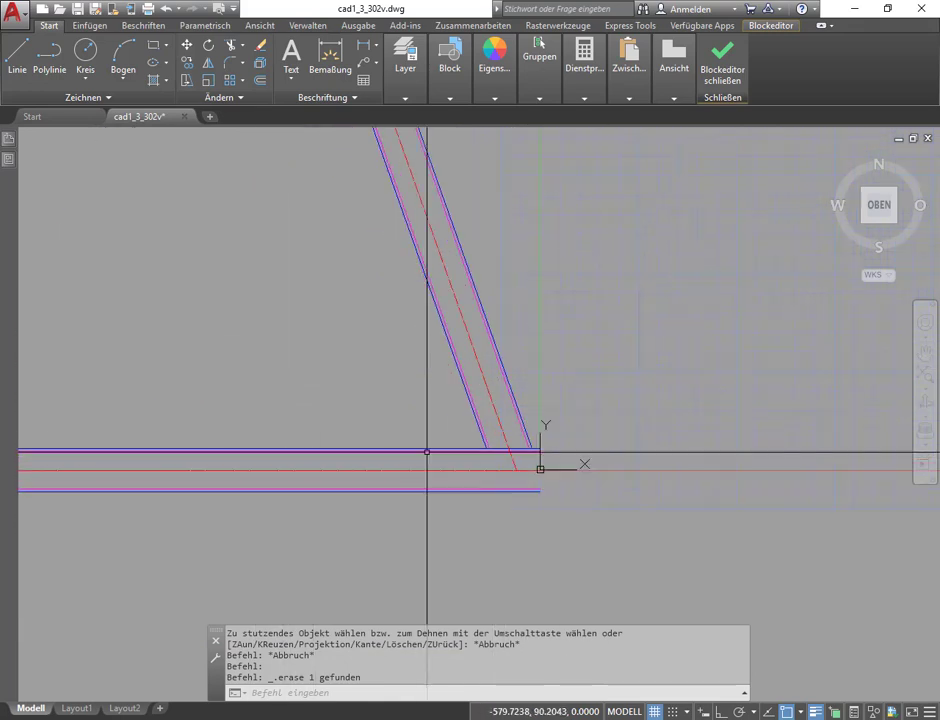
Step: Close the Block Editor, saving the changes into TraegerHaelfte
click(728, 66)
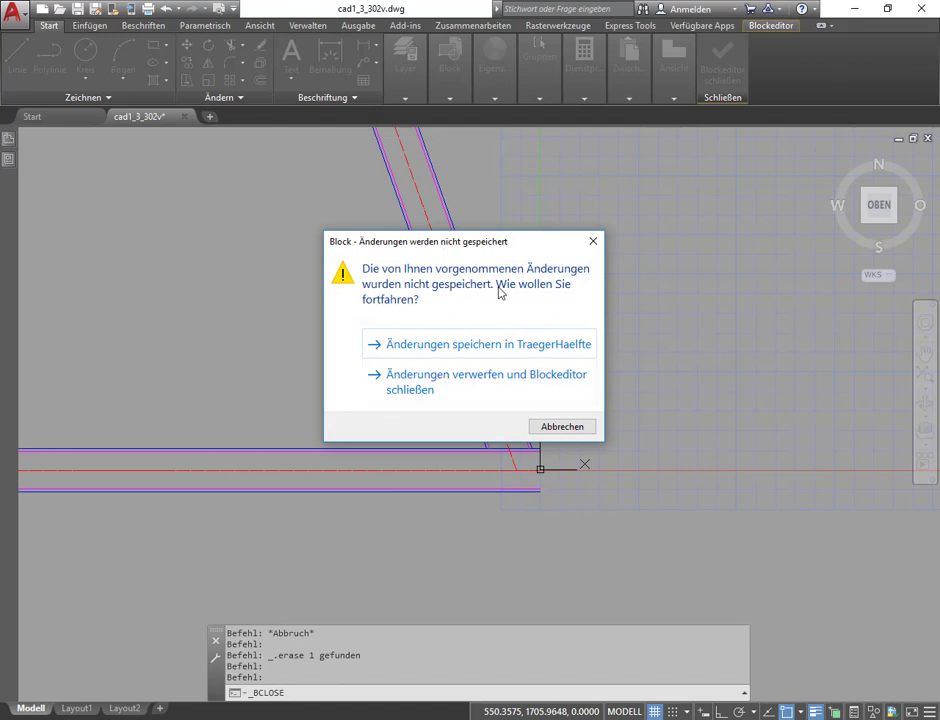
click(488, 344)
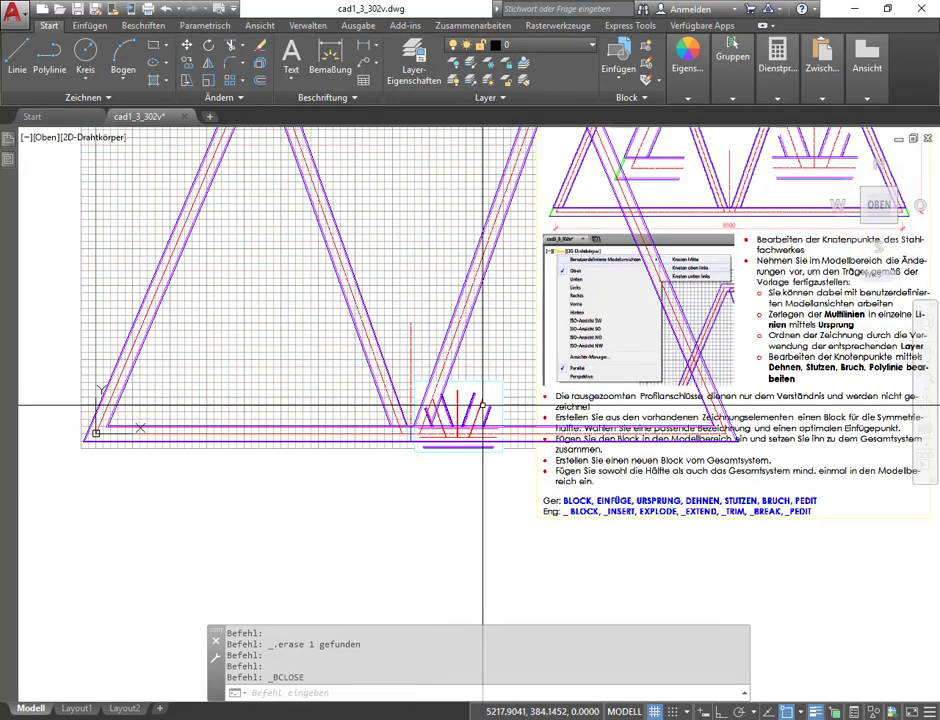
Step: Show the Einfügen tab, open the truss block's shortcut menu, then cancel and deselect
scroll(483, 398, down, 5)
scroll(813, 411, up, 5)
scroll(813, 411, up, 3)
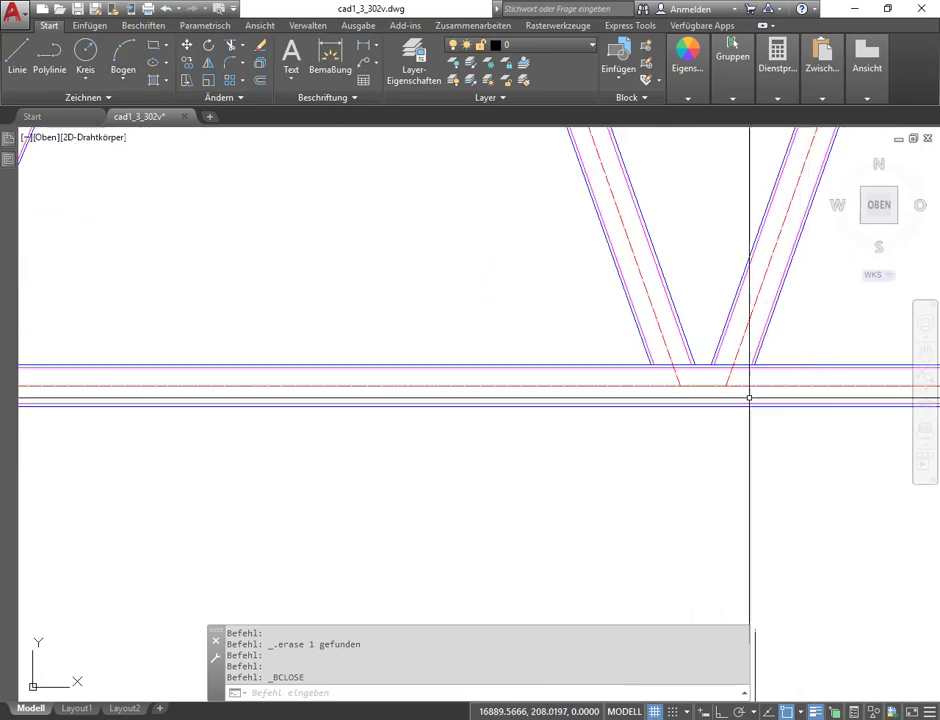
scroll(762, 438, down, 3)
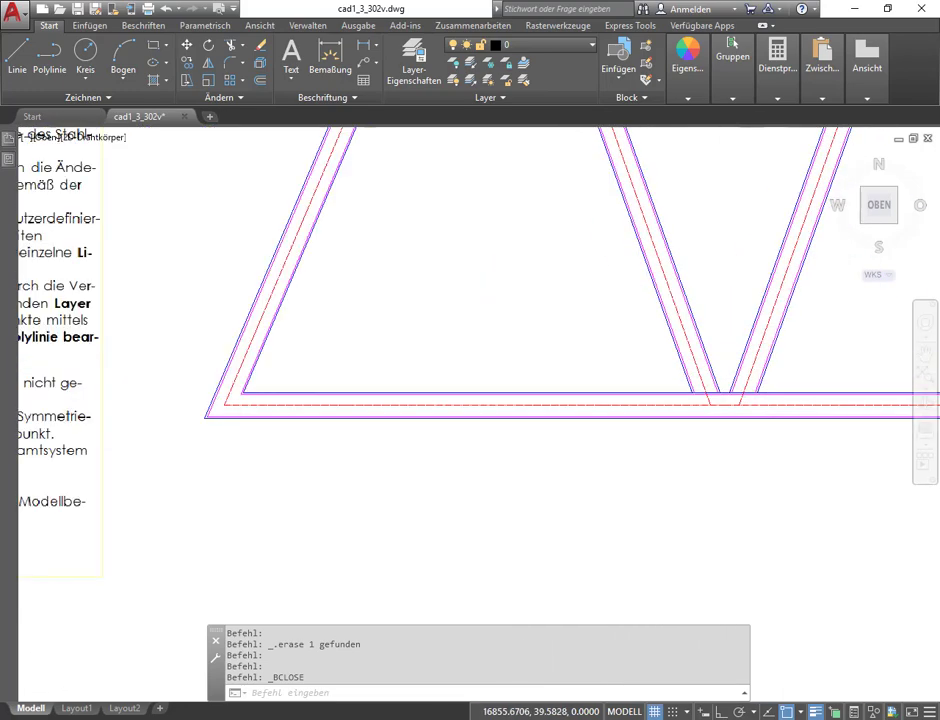
scroll(800, 437, down, 3)
scroll(818, 437, down, 2)
scroll(340, 384, up, 3)
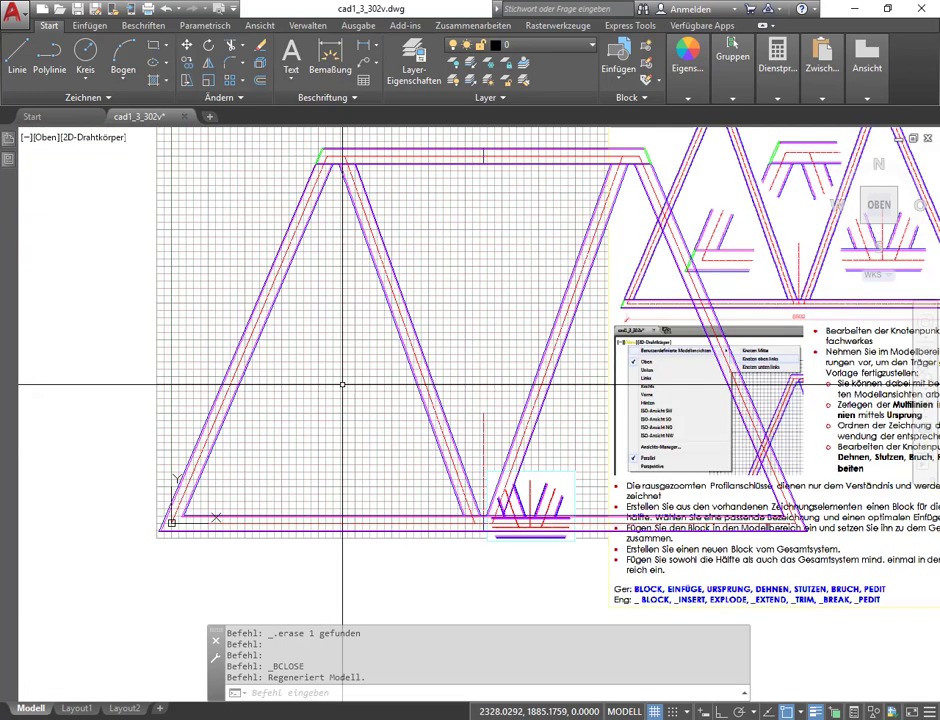
scroll(342, 384, up, 2)
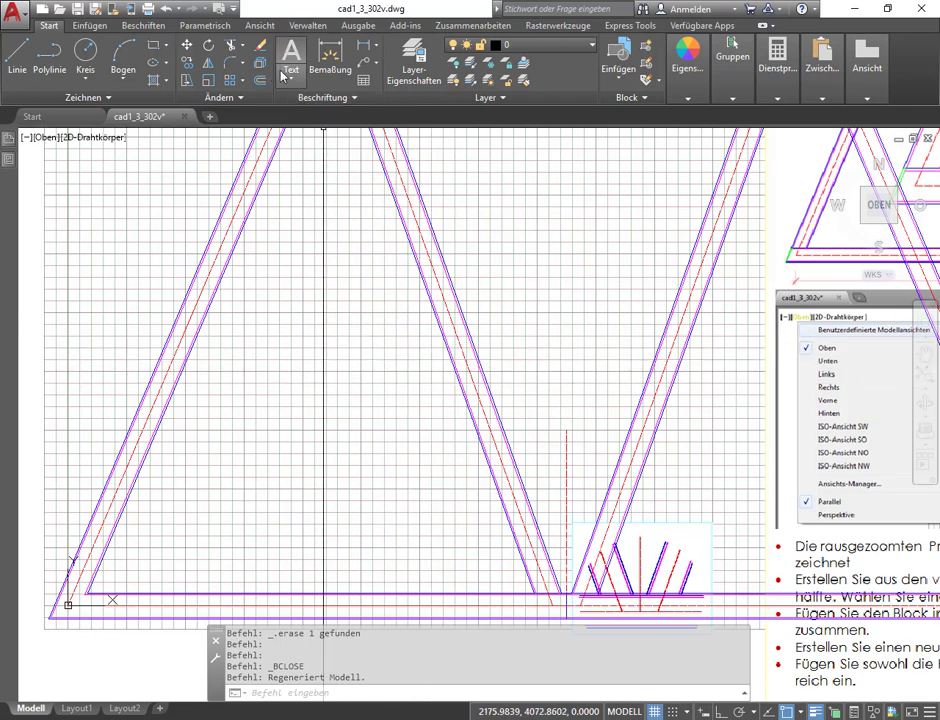
click(89, 26)
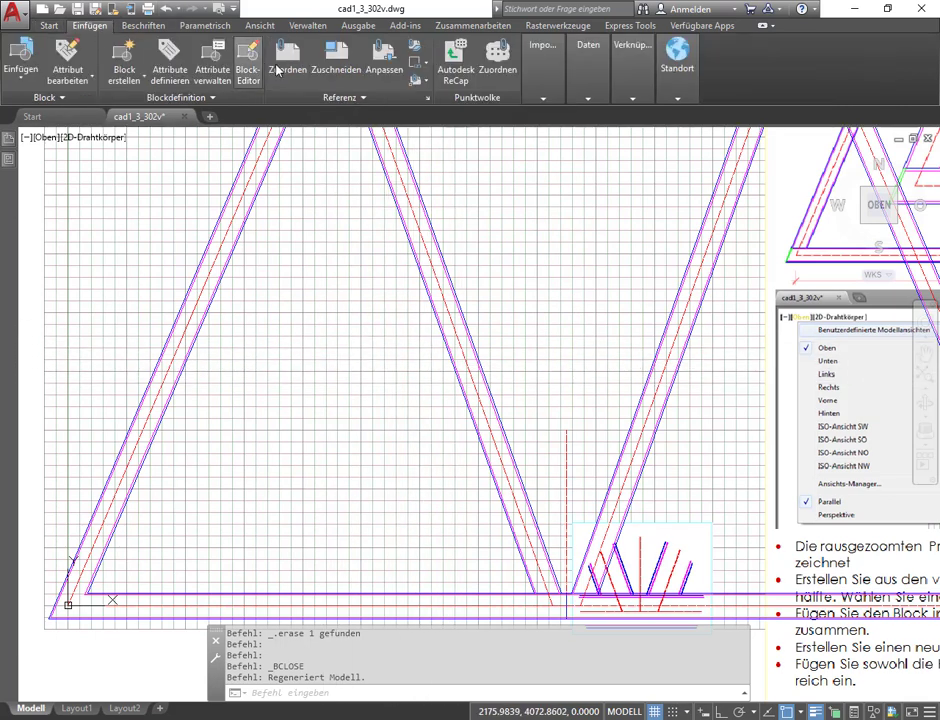
click(405, 190)
right_click(407, 190)
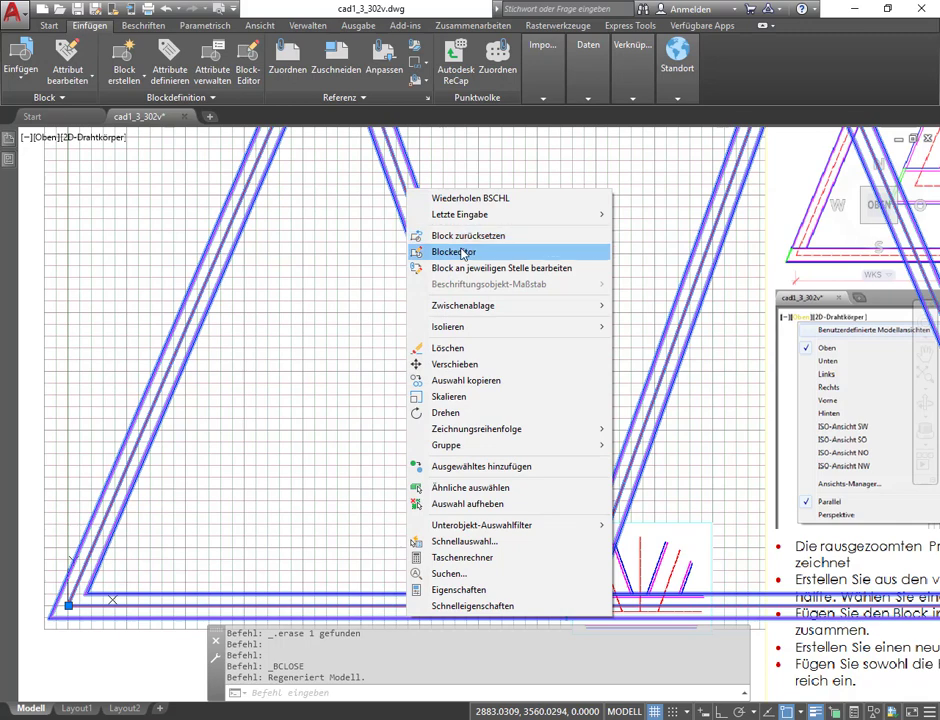
key(Escape)
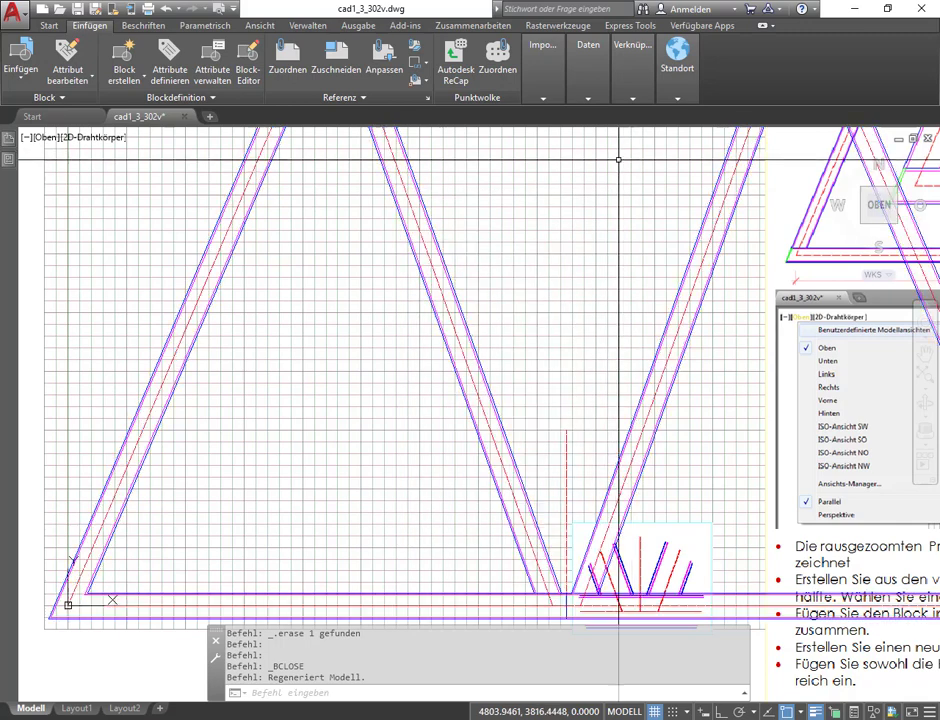
key(Escape)
key(Escape)
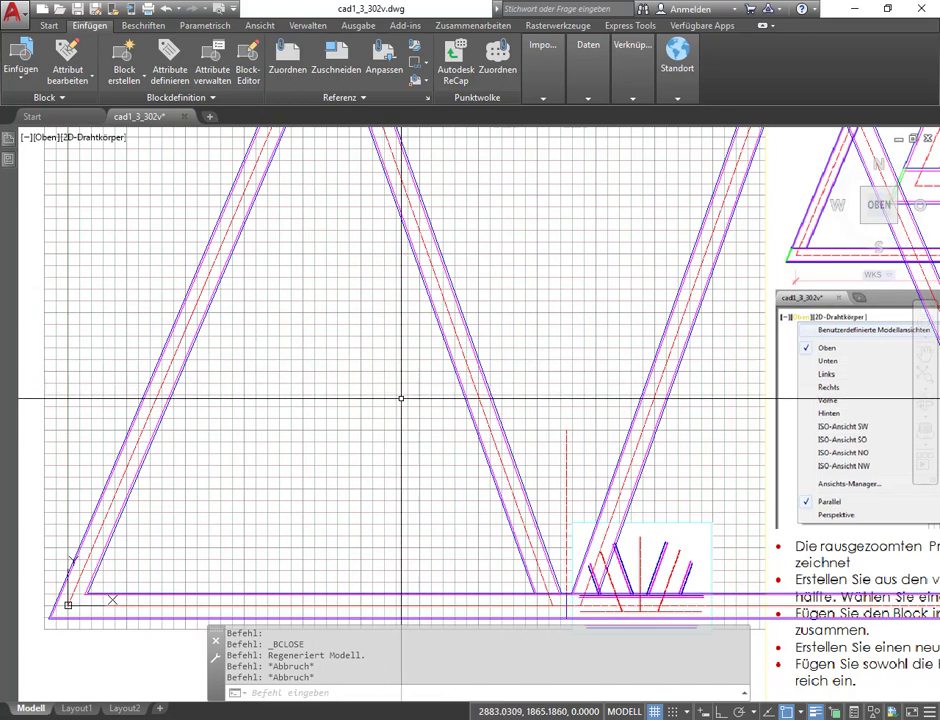
Step: Zoom and pan to show the whole truss beside the assignment sheet
scroll(315, 451, down, 2)
scroll(377, 421, down, 2)
middle_drag(377, 421, 393, 410)
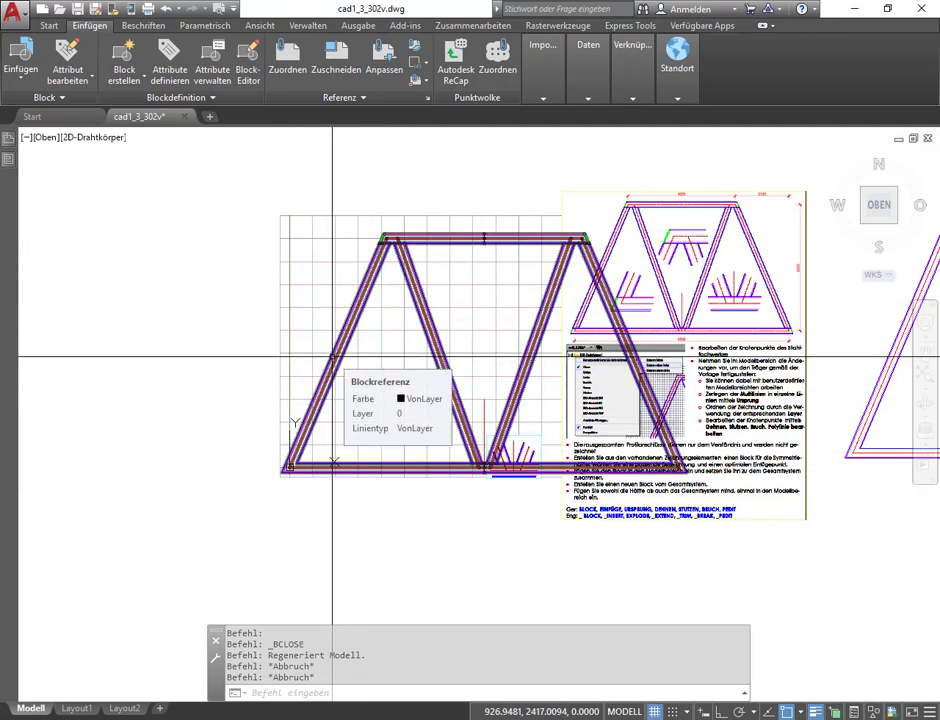
Step: Restore the saved view 'Knoten unten links'
click(333, 356)
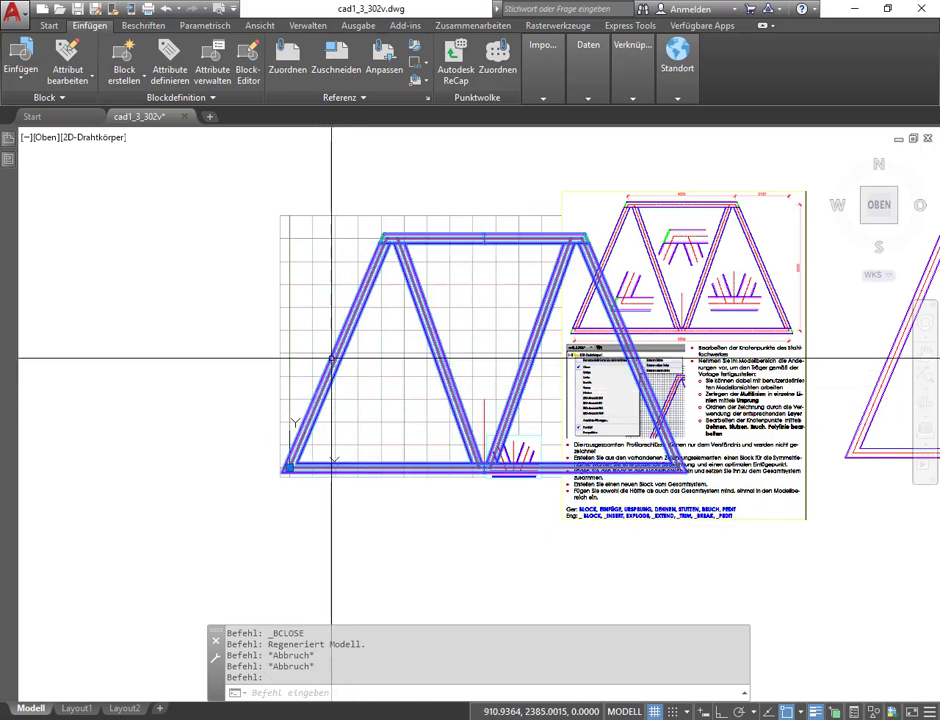
right_click(333, 360)
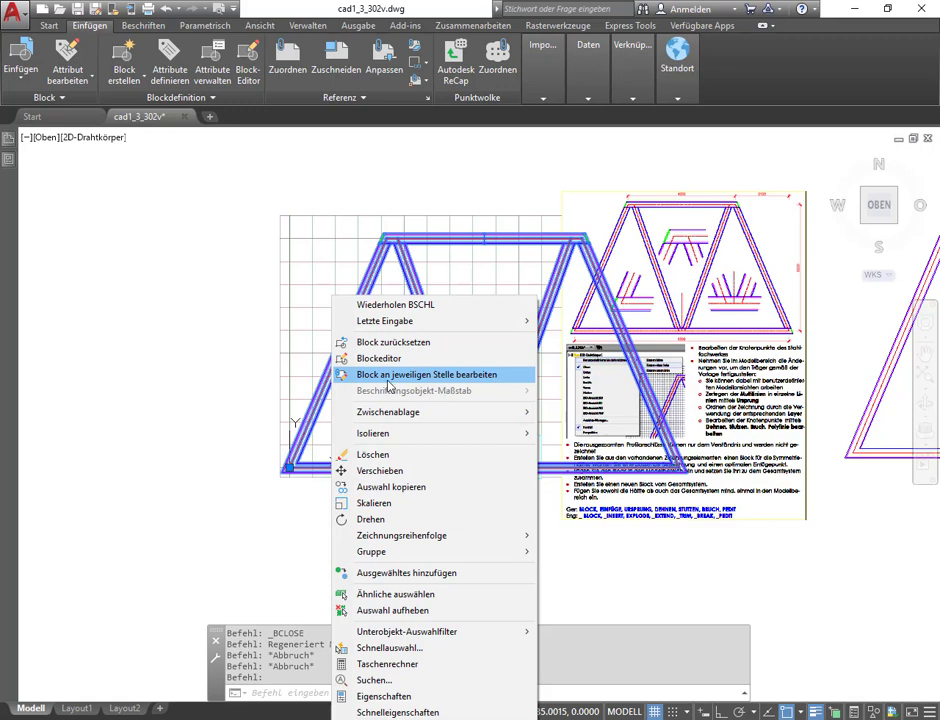
key(Escape)
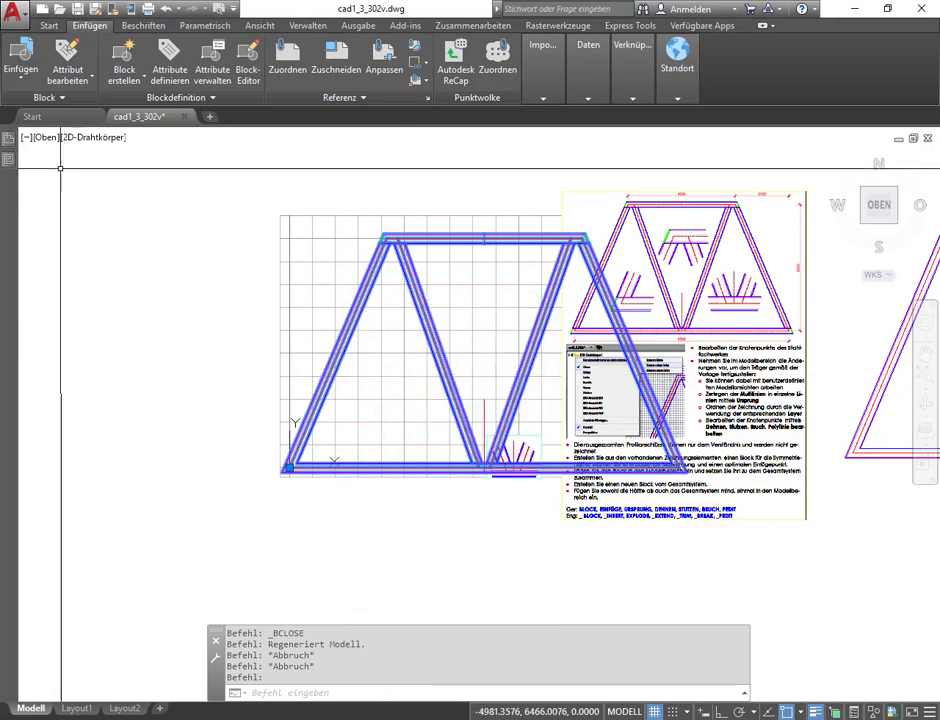
click(52, 140)
mouse_move(144, 153)
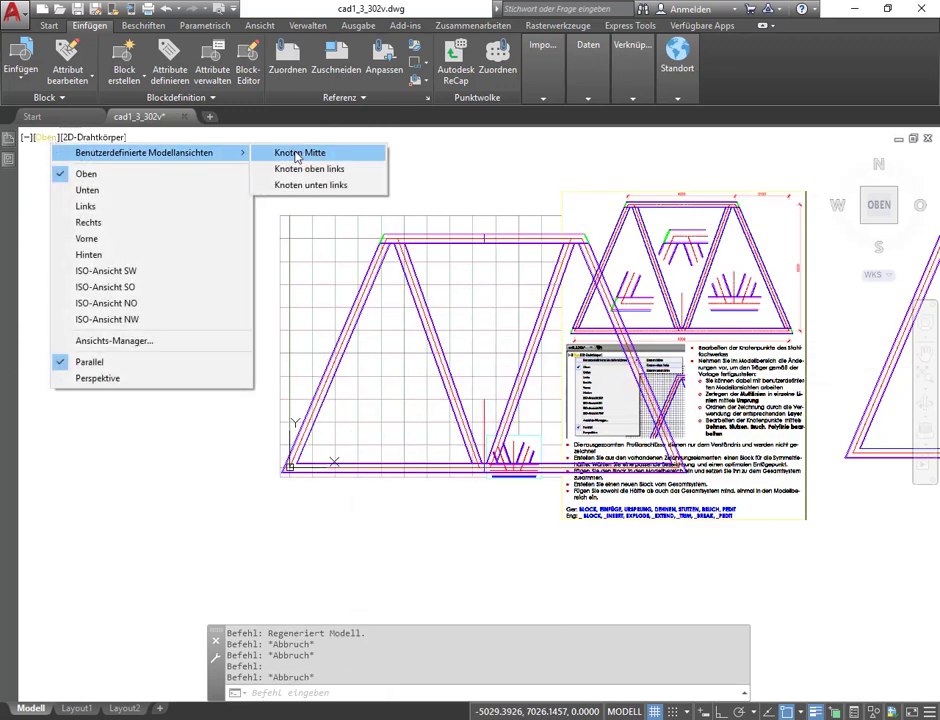
click(324, 186)
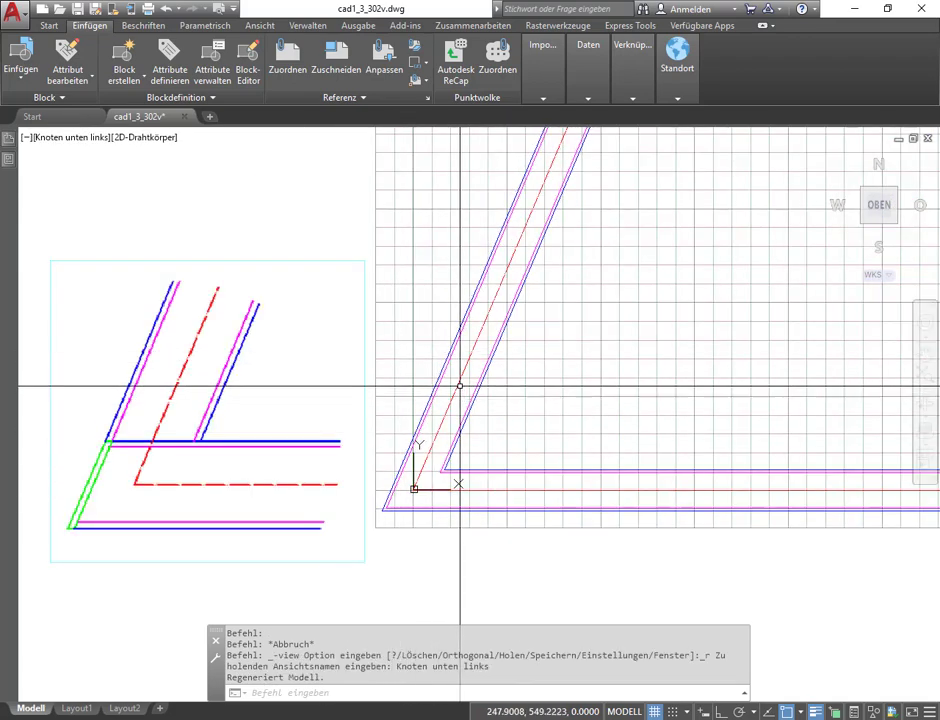
Step: Start editing the truss block in place and choose the first TraegerHaelfte half
click(455, 384)
right_click(455, 384)
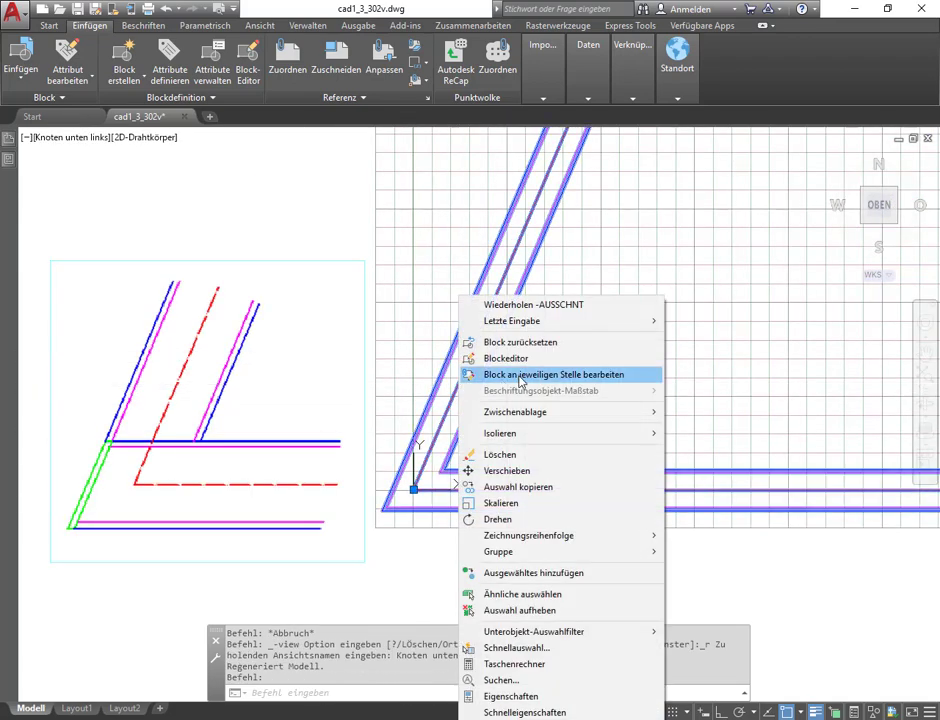
click(520, 375)
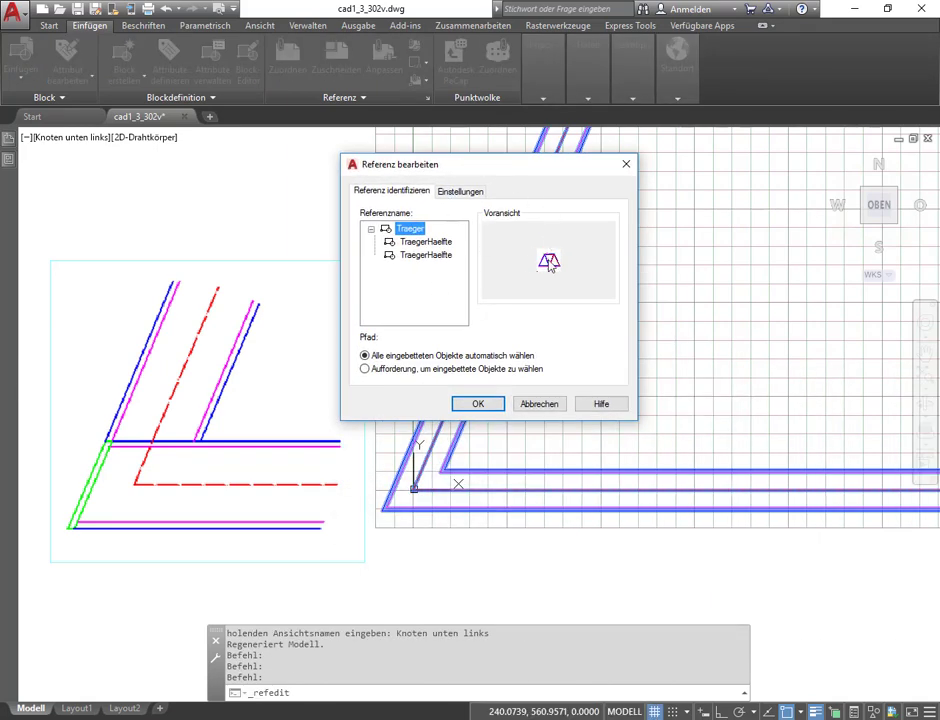
click(424, 245)
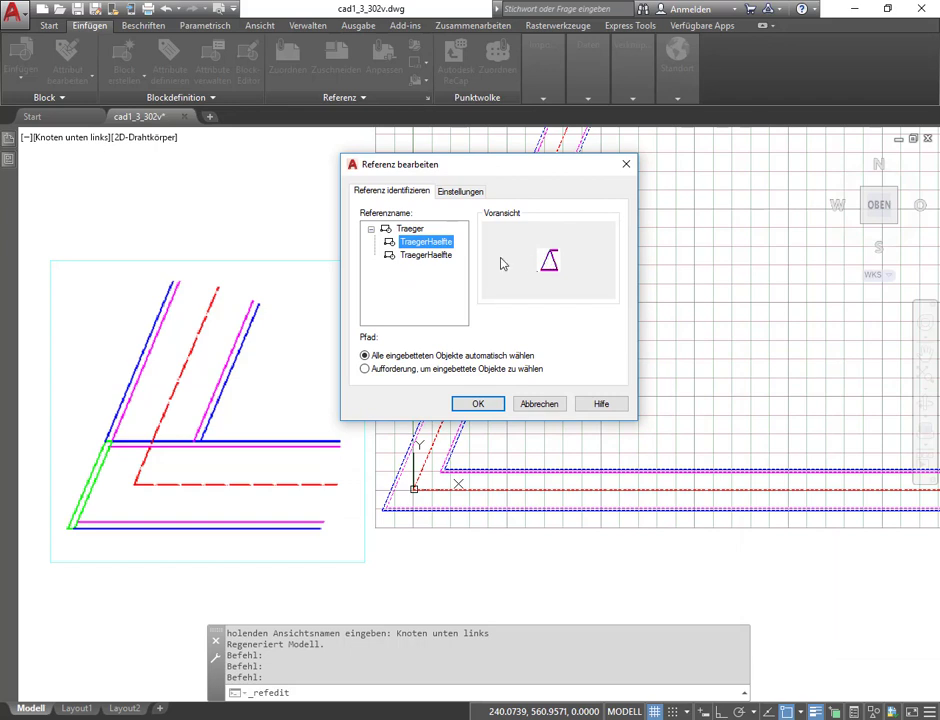
click(414, 256)
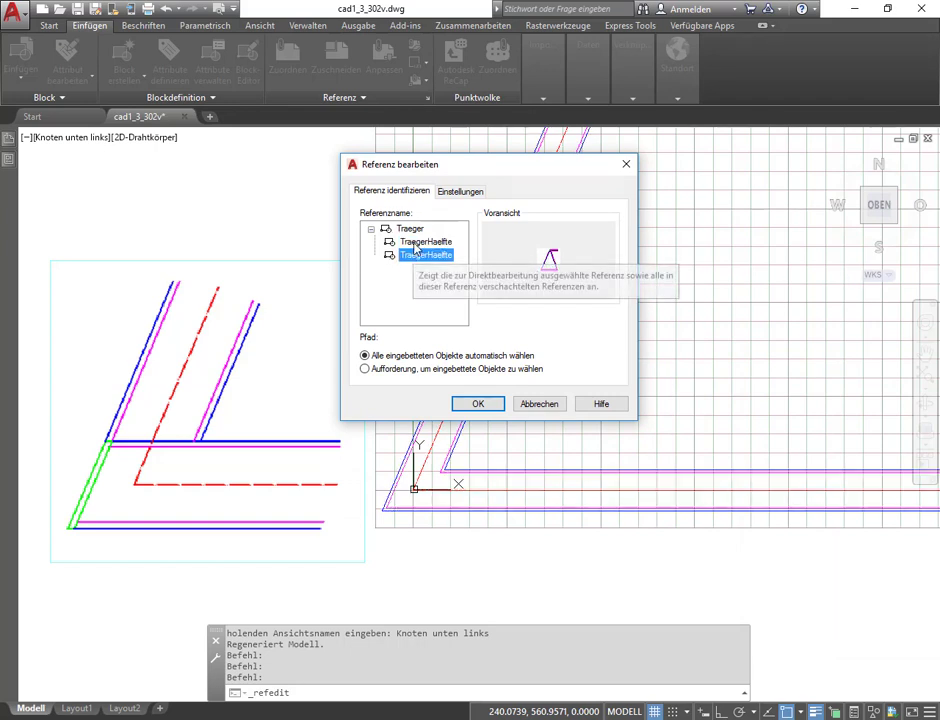
click(416, 245)
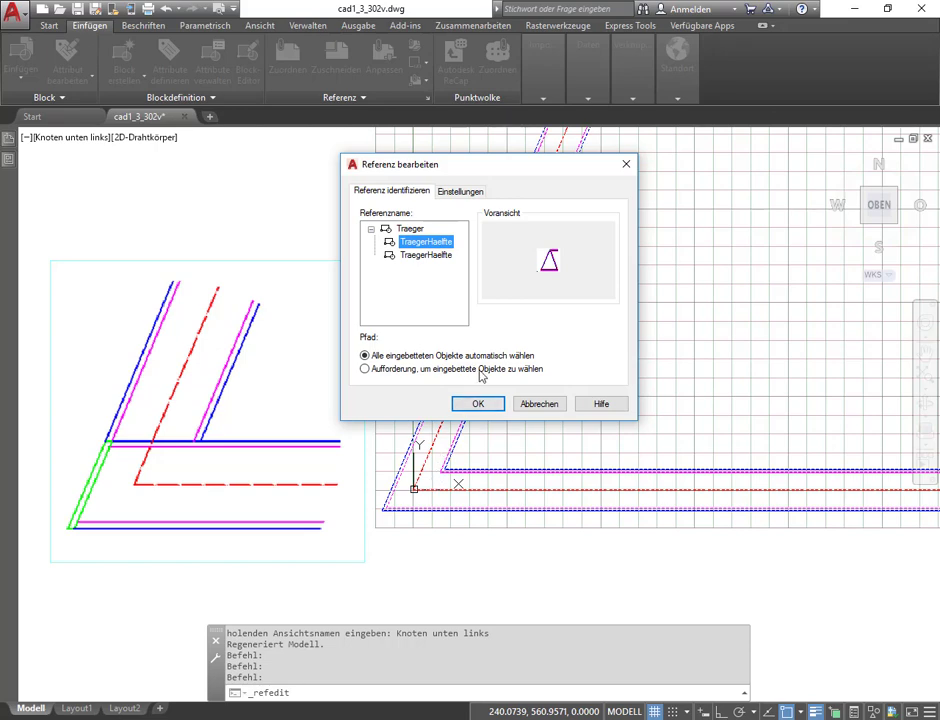
Step: Enter in-place editing of the first TraegerHaelfte, frame its lower-left corner, and expand Referenz-Bearbeitung
click(478, 404)
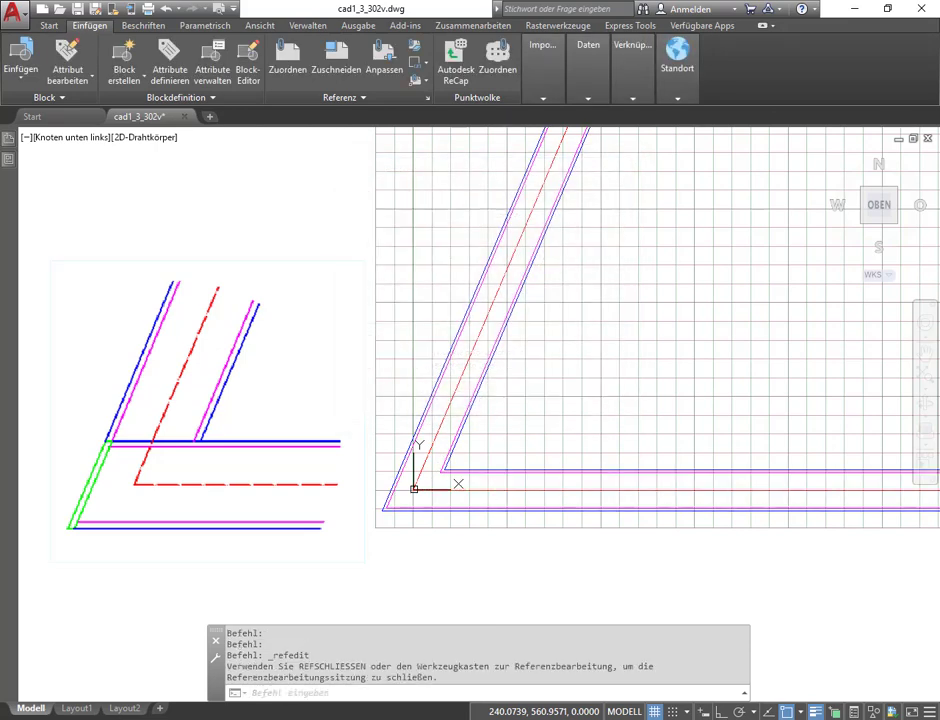
scroll(488, 499, down, 4)
scroll(499, 504, down, 2)
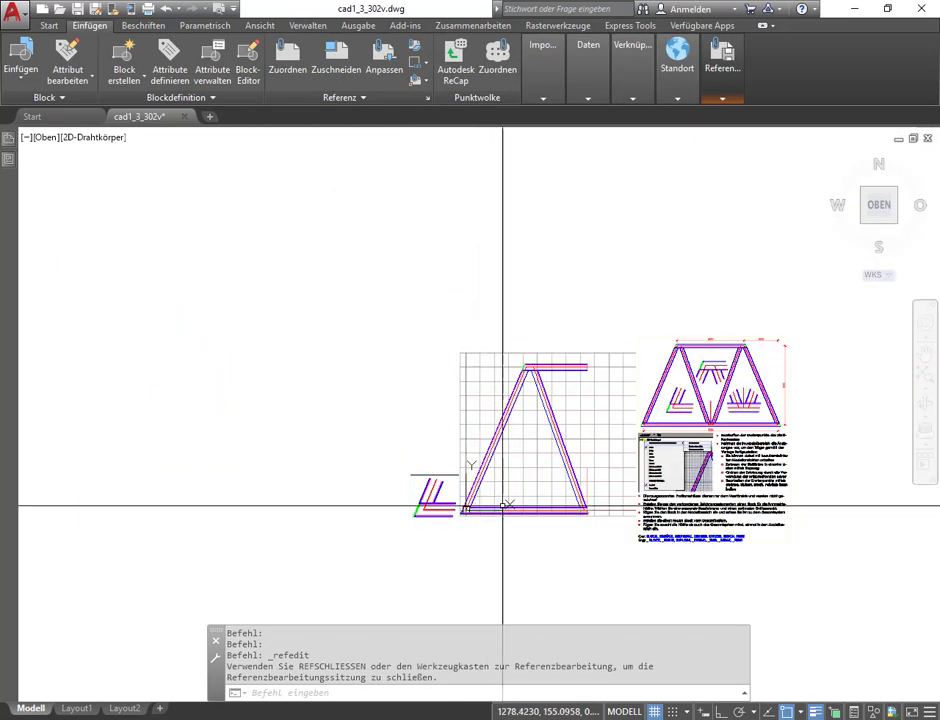
scroll(400, 510, up, 4)
scroll(403, 528, up, 1)
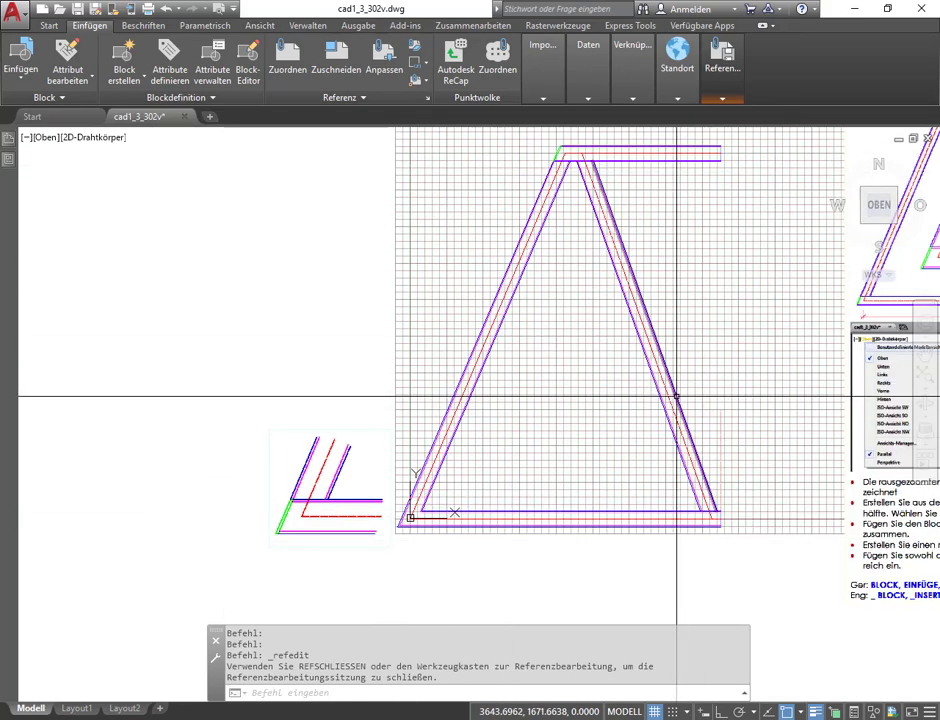
middle_drag(787, 392, 567, 392)
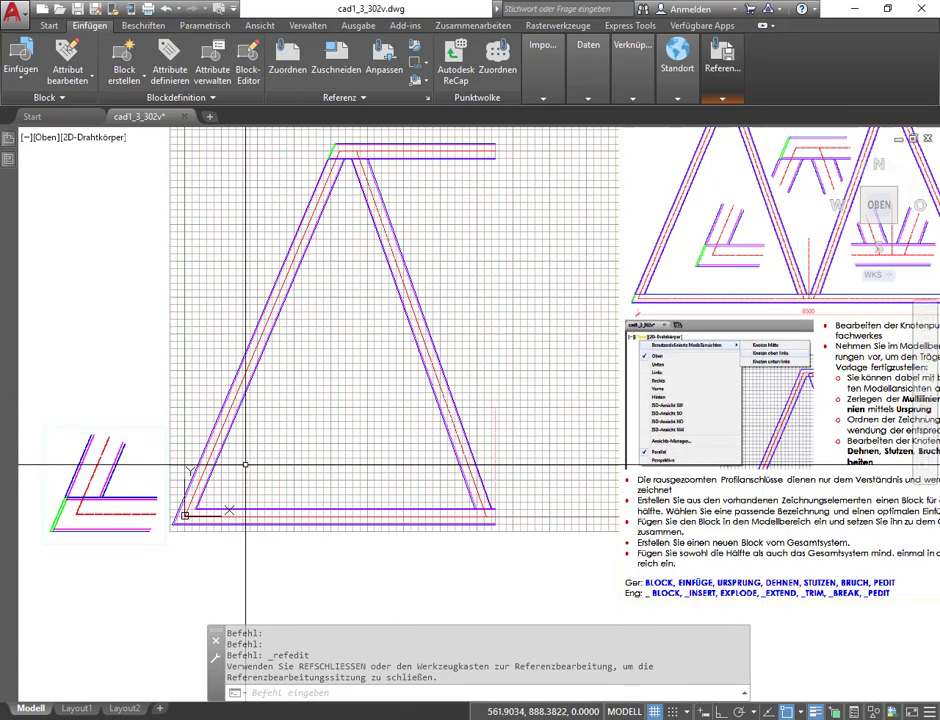
middle_drag(245, 462, 410, 414)
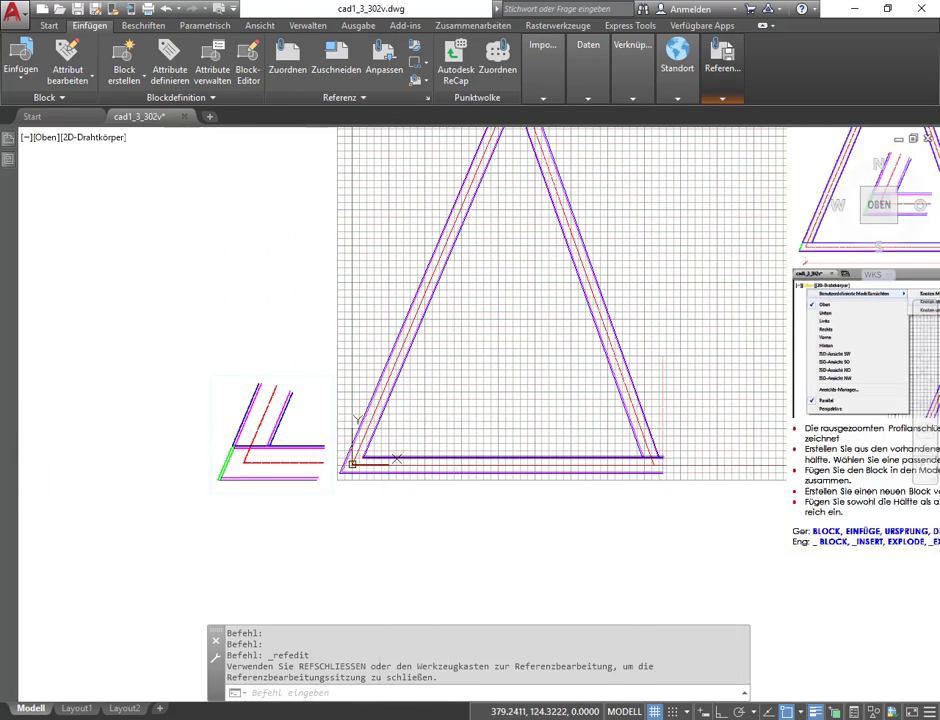
scroll(369, 453, up, 5)
middle_drag(369, 453, 537, 352)
scroll(495, 361, down, 3)
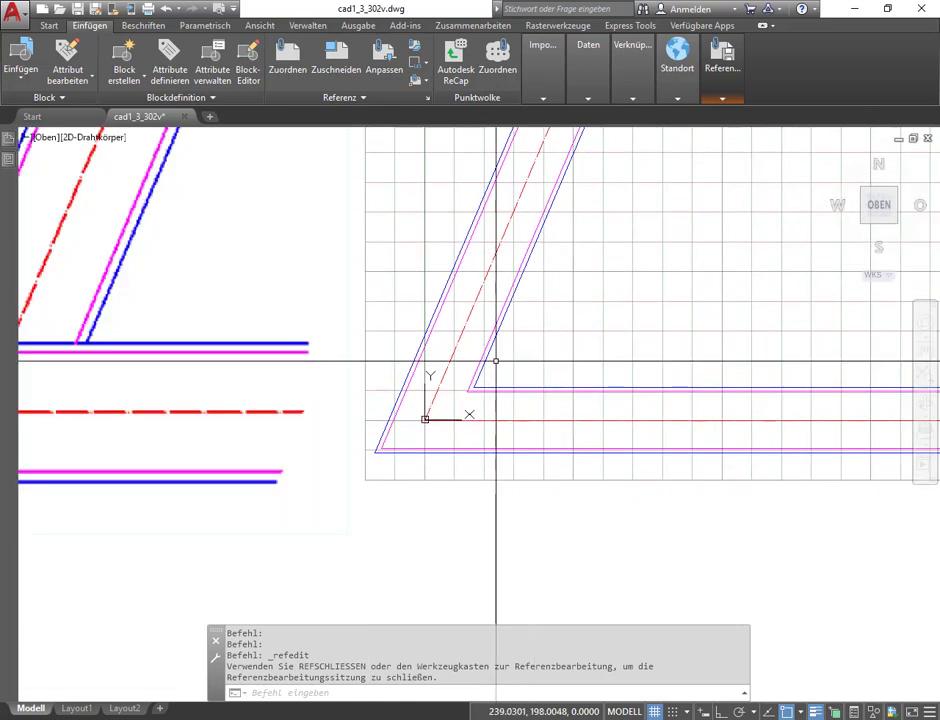
scroll(495, 375, down, 2)
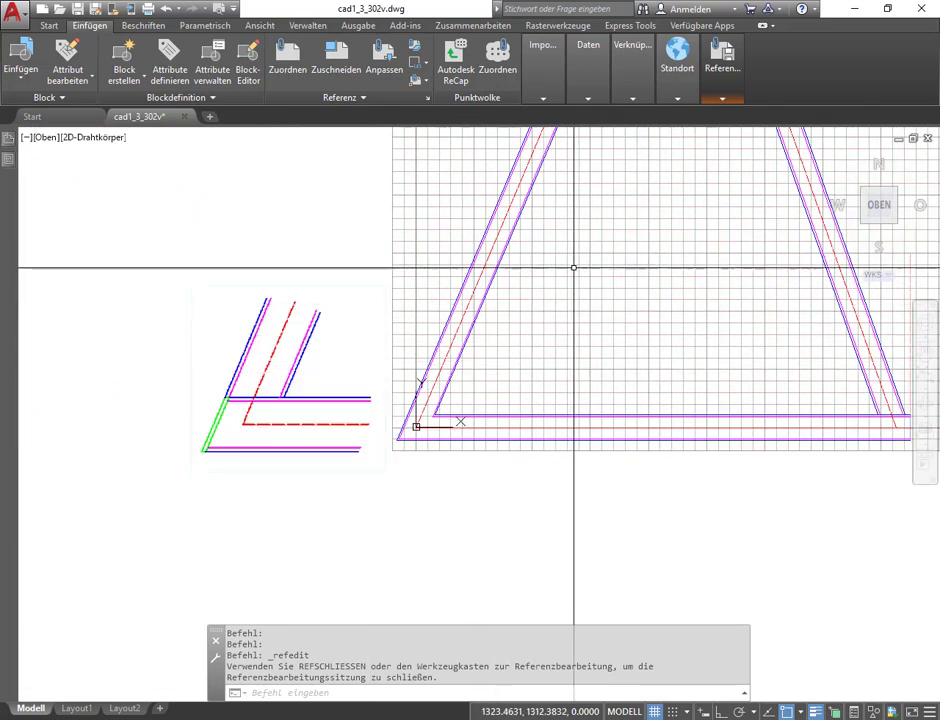
click(715, 104)
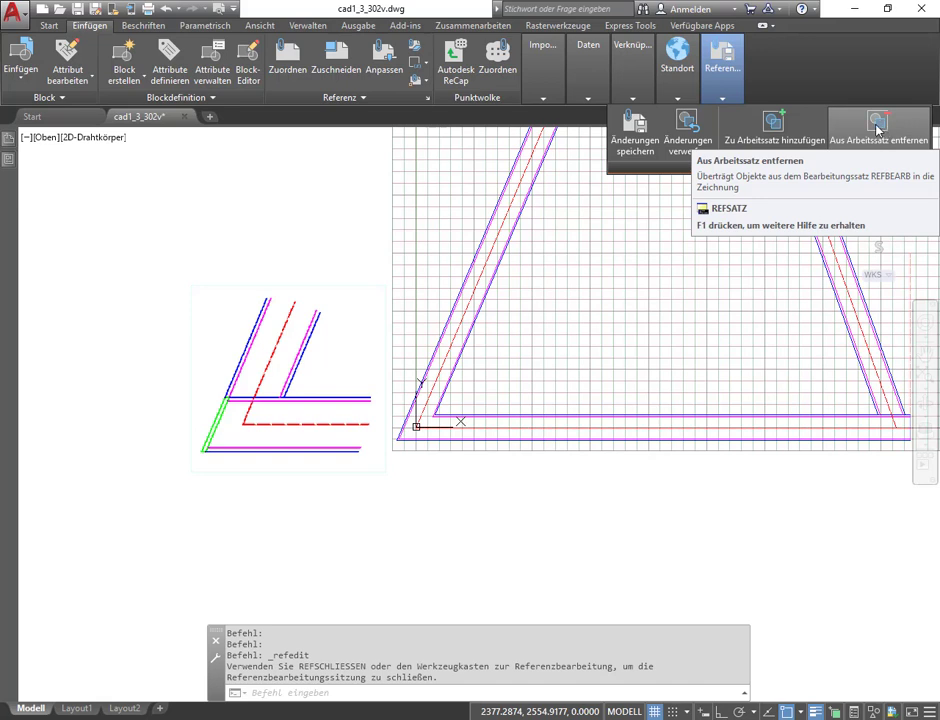
Step: Remove the diagonal and horizontal axis lines from the block's working set
click(877, 128)
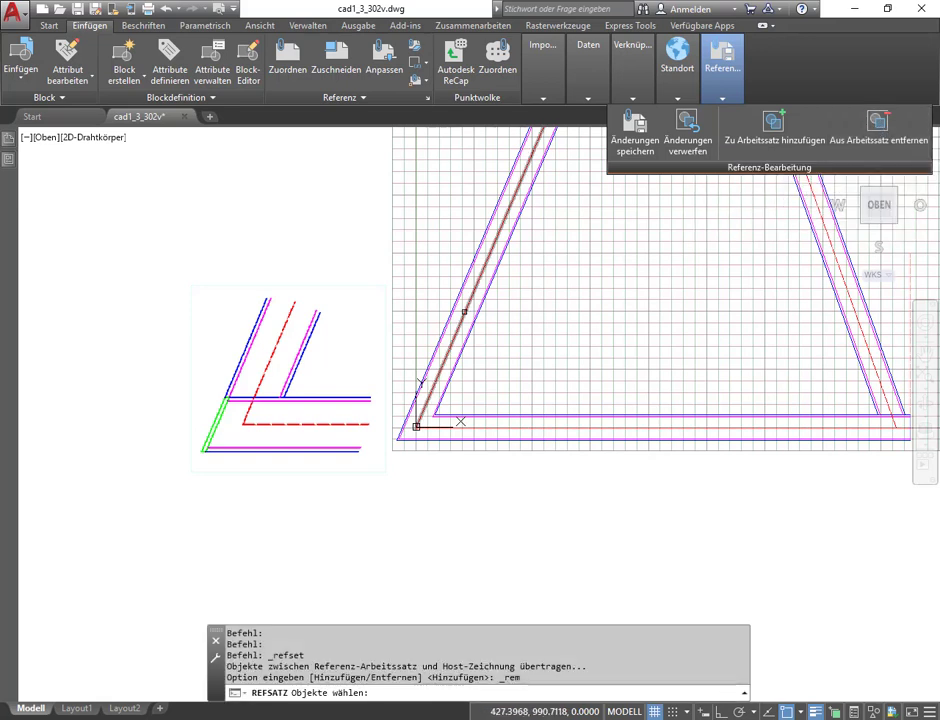
click(464, 316)
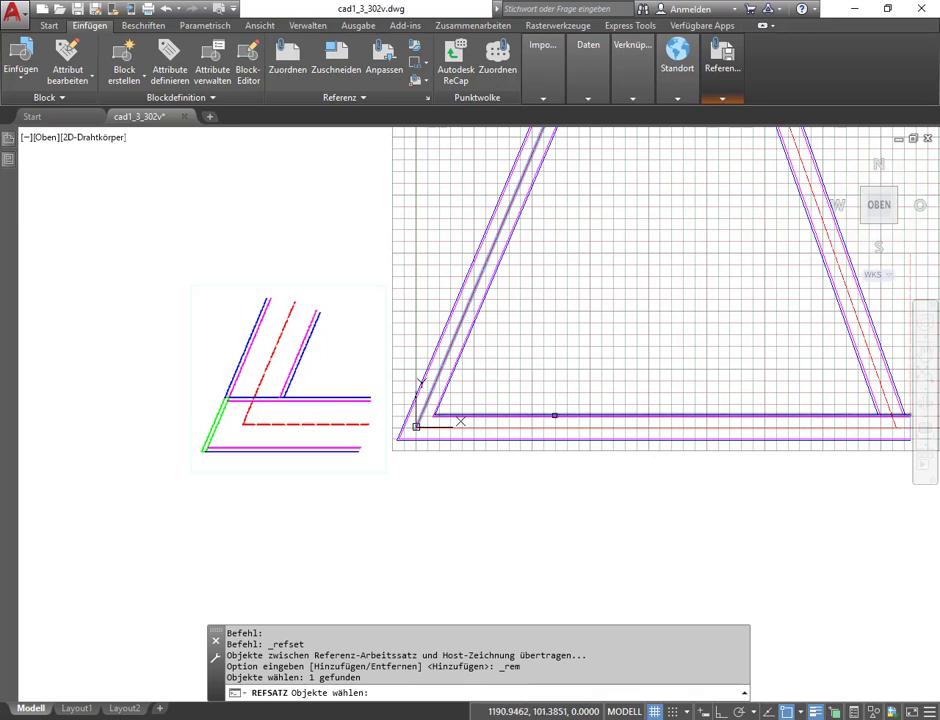
click(552, 428)
scroll(604, 371, up, 4)
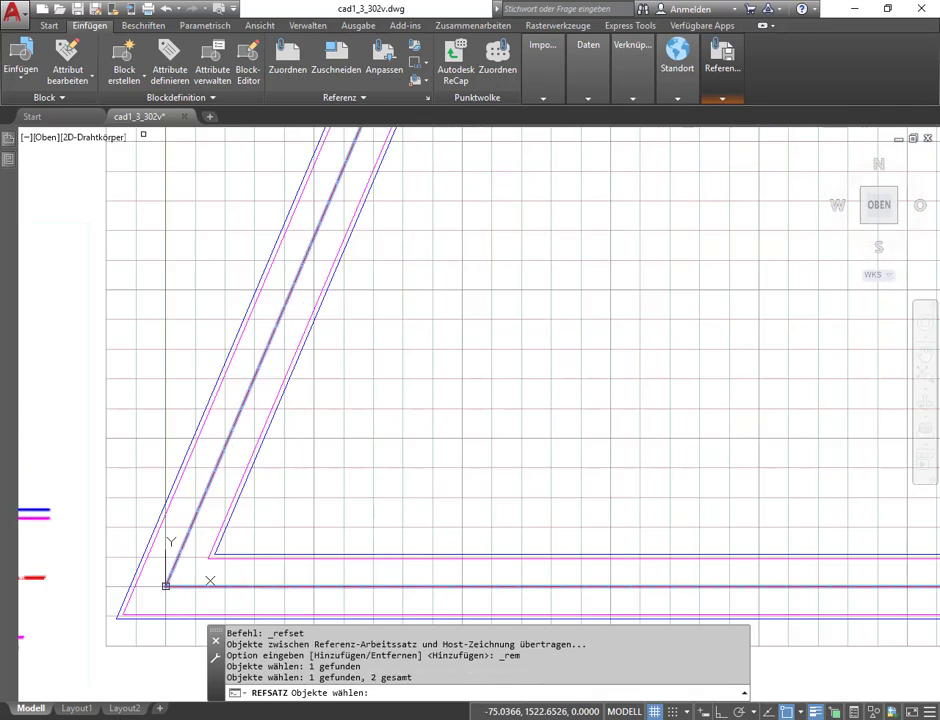
key(Return)
scroll(489, 149, down, 4)
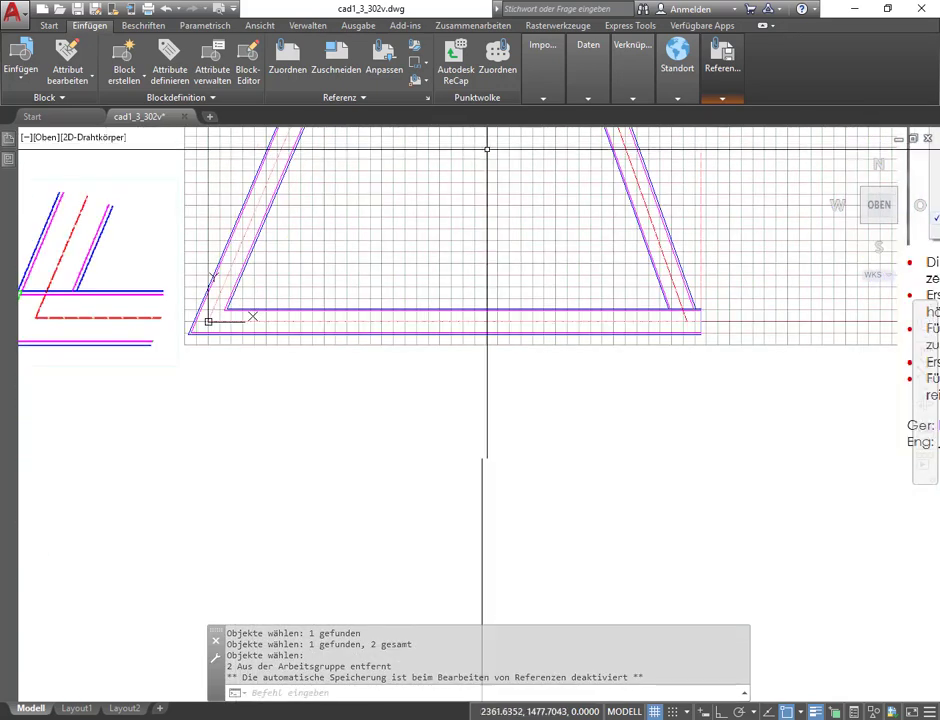
middle_drag(456, 188, 456, 262)
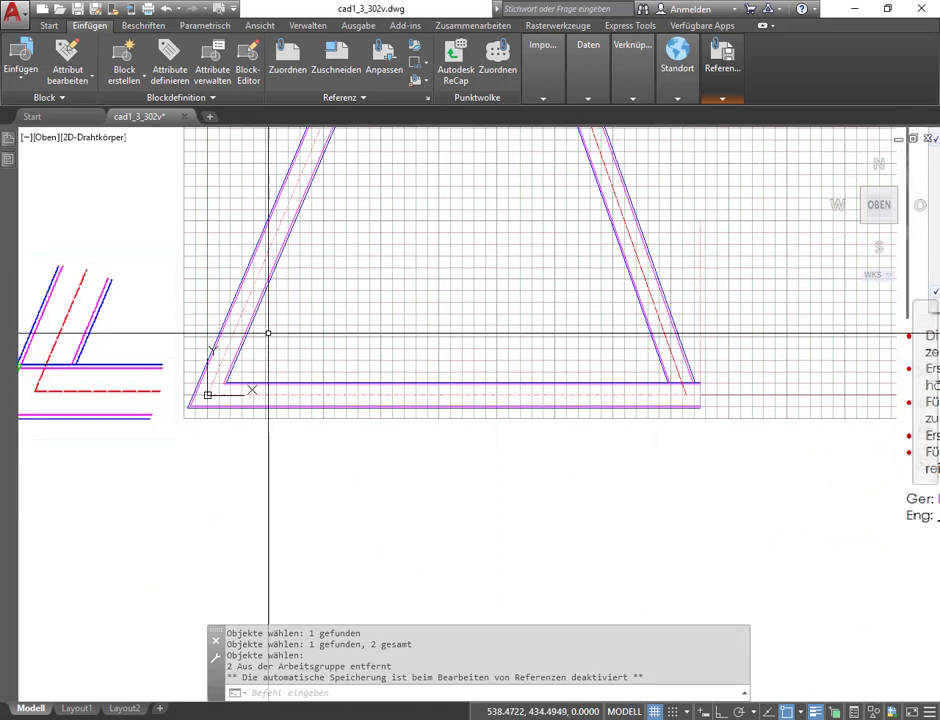
scroll(196, 385, up, 8)
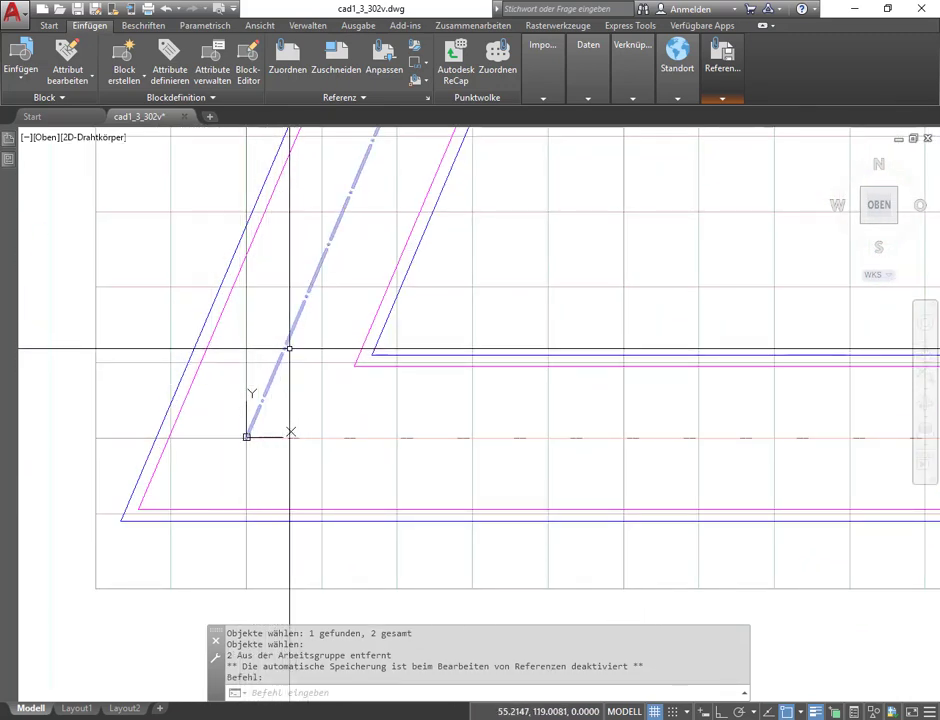
key(Escape)
click(208, 342)
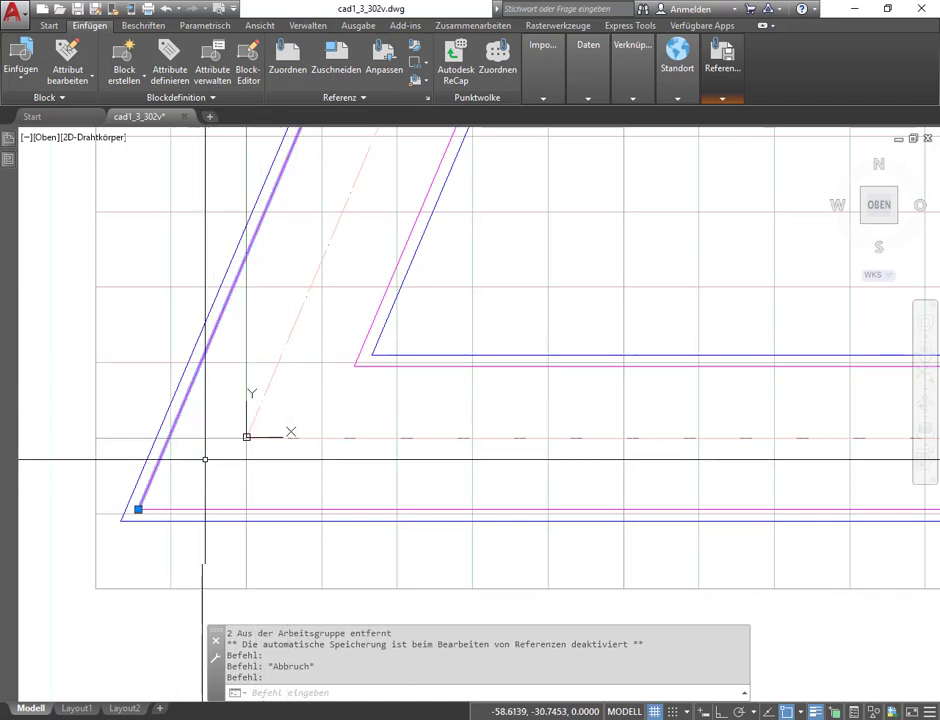
key(Escape)
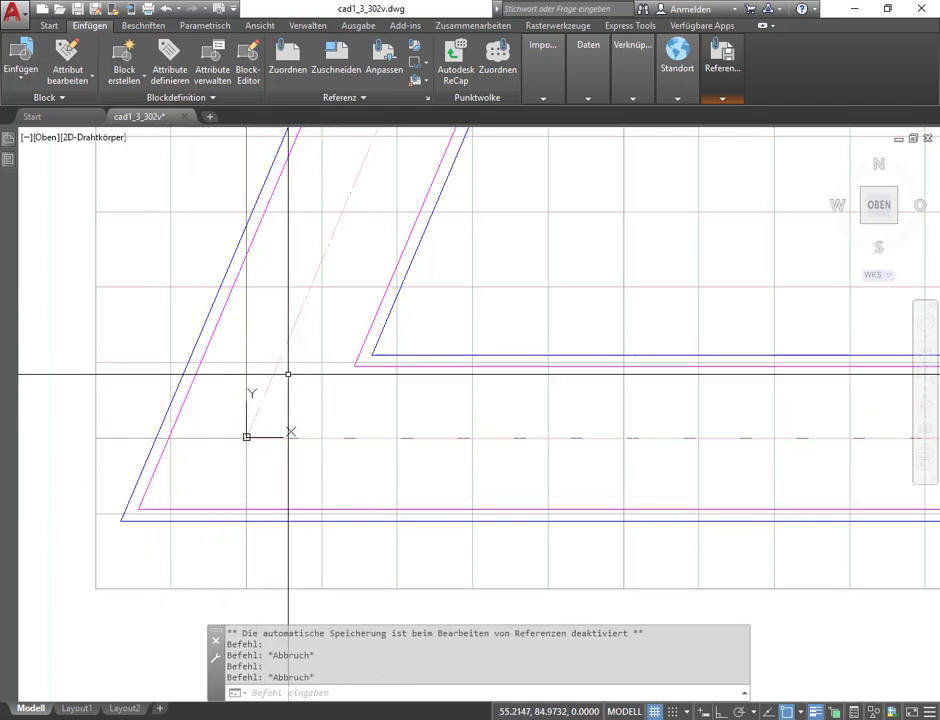
Step: Save the in-place reference changes to the block and confirm
scroll(254, 424, up, 6)
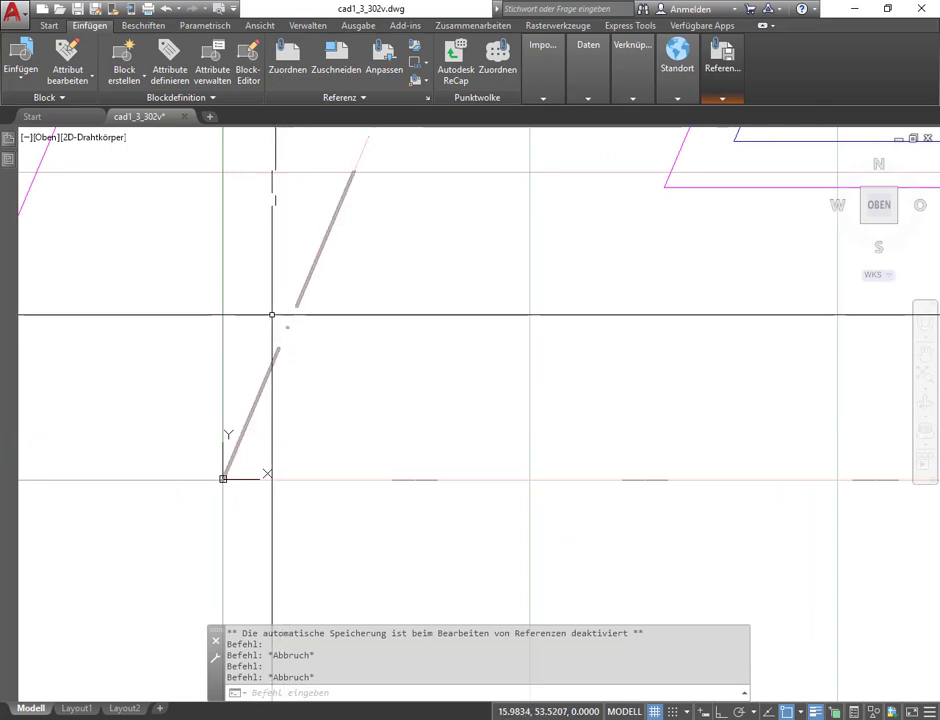
scroll(272, 365, down, 5)
scroll(272, 365, down, 3)
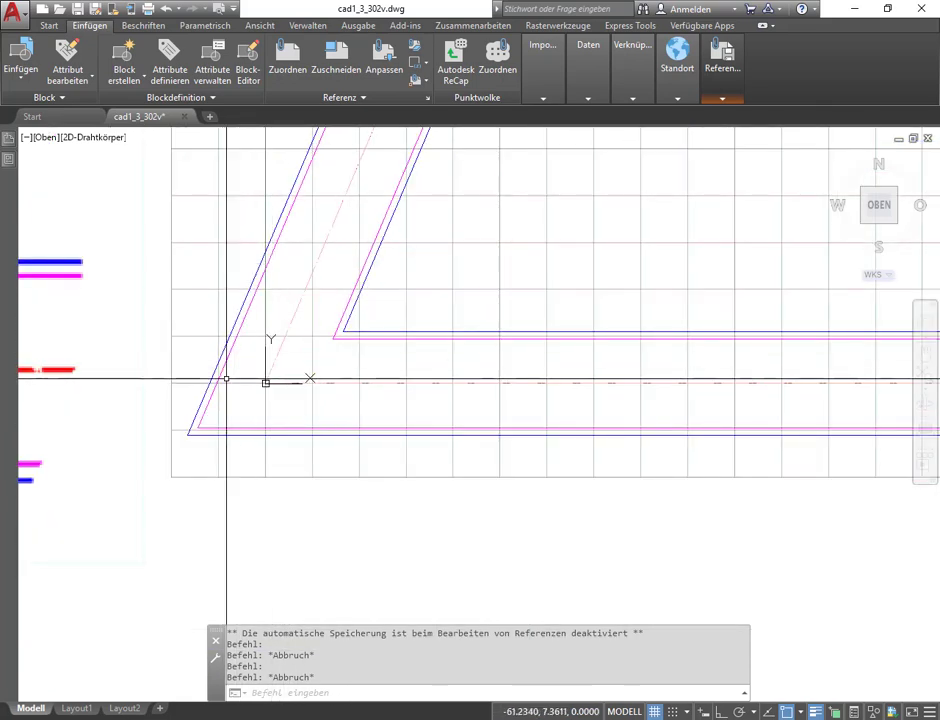
click(723, 100)
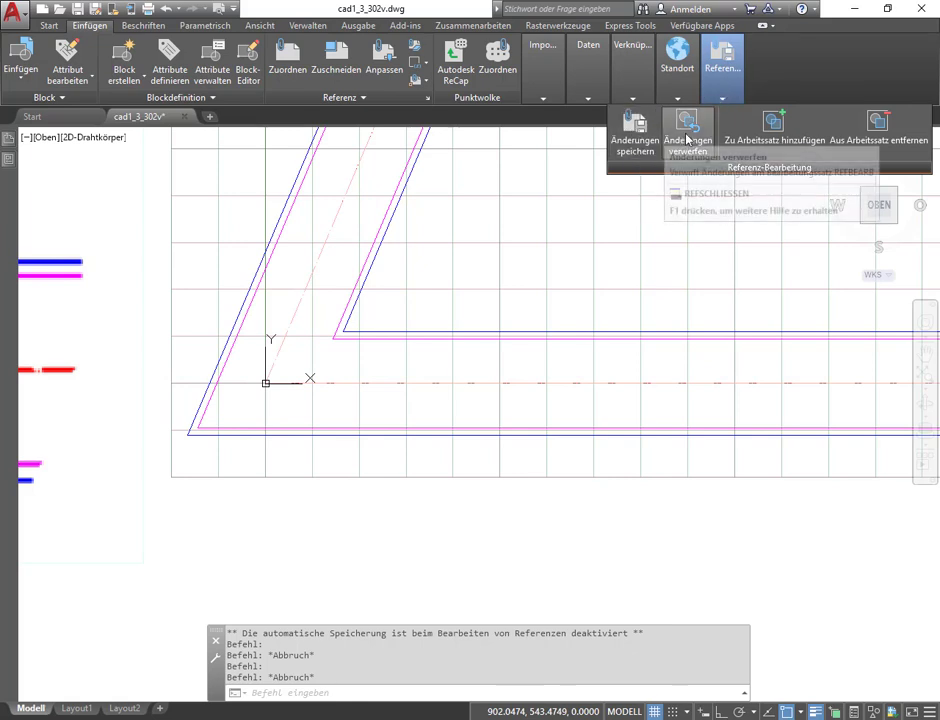
click(645, 139)
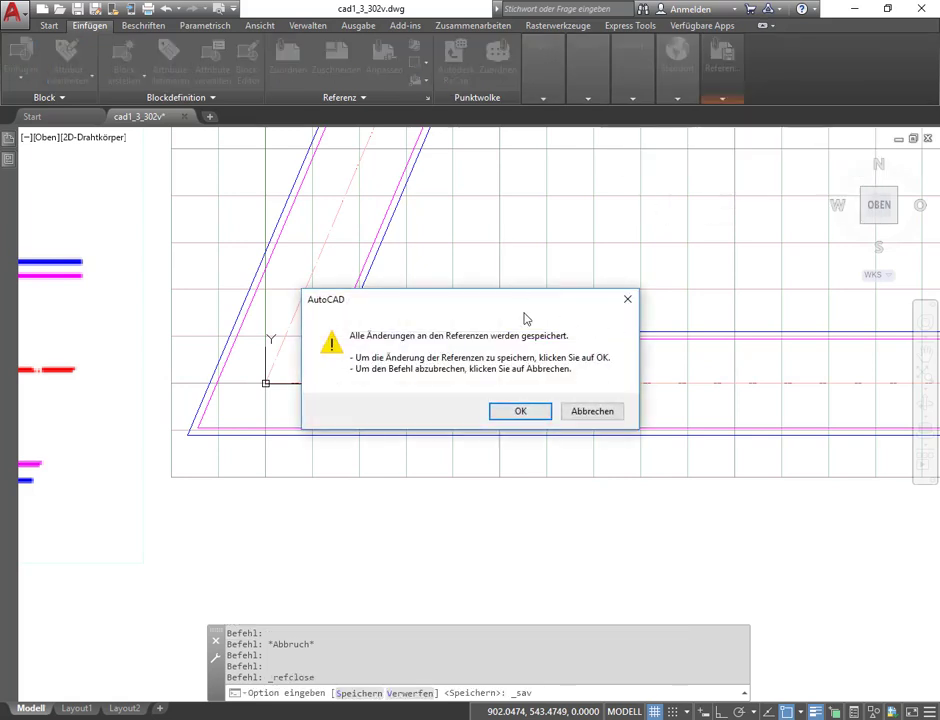
click(520, 412)
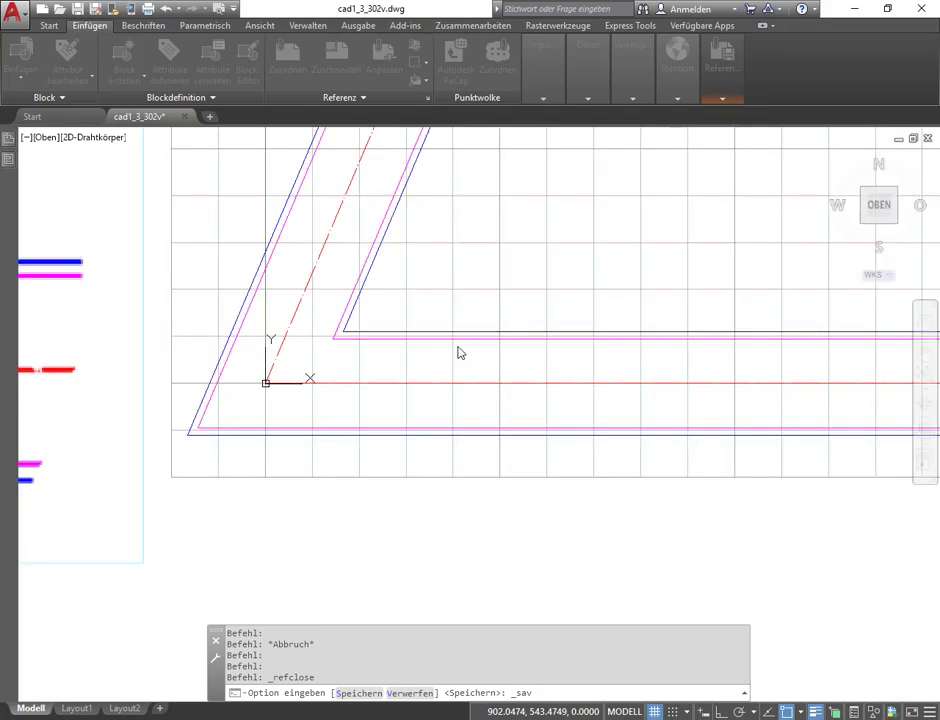
click(488, 288)
scroll(488, 288, down, 5)
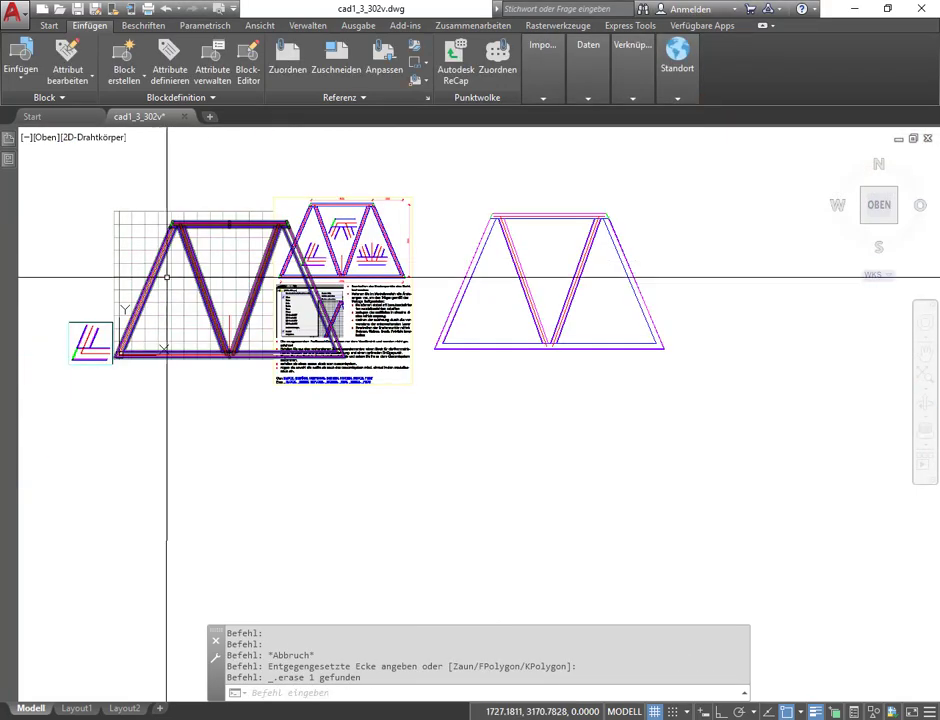
Step: Pan back onto the truss, clear the line selection, and select the Traeger truss block
scroll(84, 279, up, 5)
mouse_move(86, 384)
middle_down()
mouse_move(158, 302)
mouse_move(340, 268)
middle_up()
scroll(158, 302, down, 2)
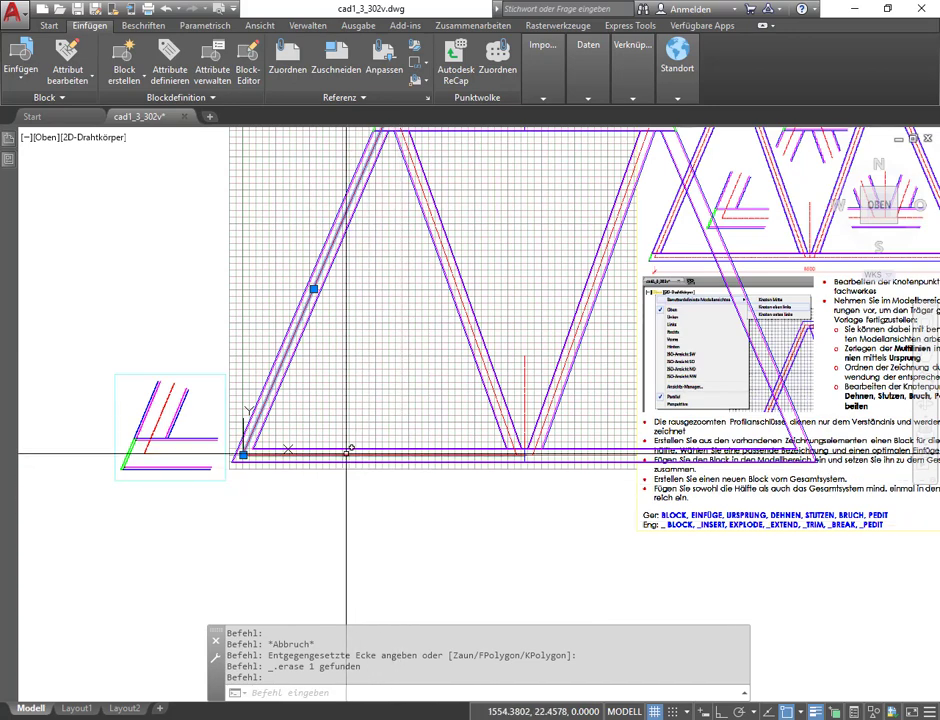
click(462, 455)
mouse_move(462, 455)
middle_down()
mouse_move(282, 391)
mouse_move(135, 371)
middle_up()
scroll(430, 405, down, 5)
scroll(430, 405, up, 3)
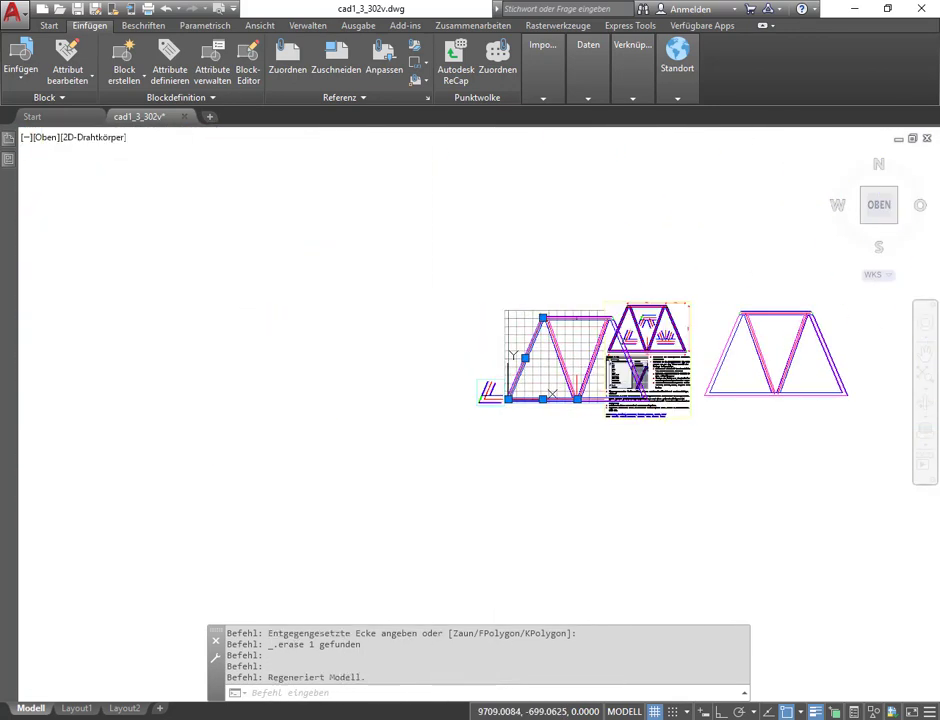
scroll(540, 374, up, 3)
scroll(540, 374, up, 2)
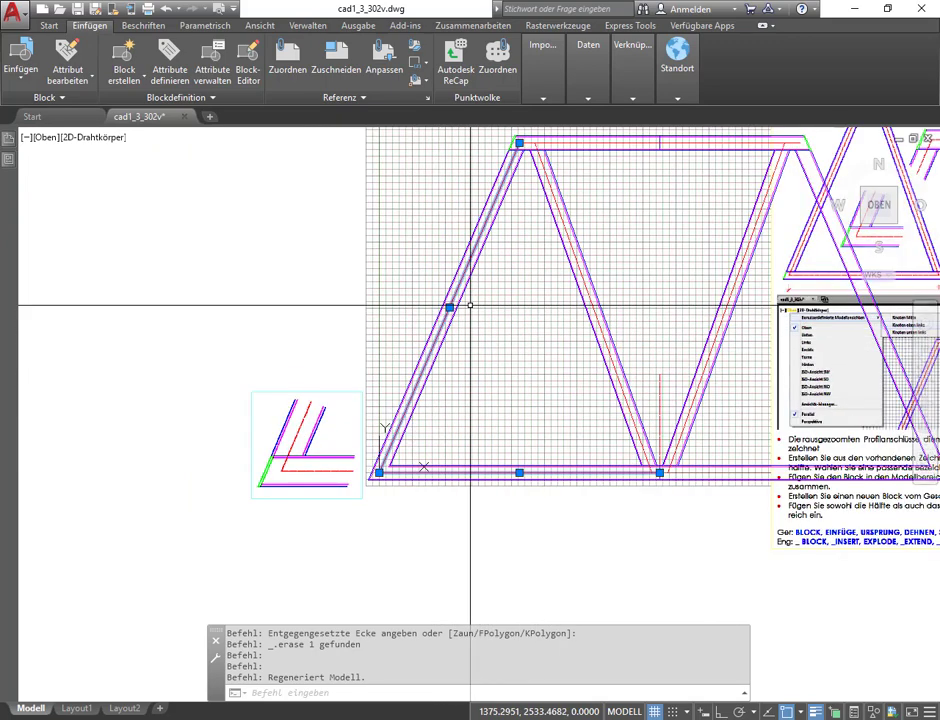
key(Escape)
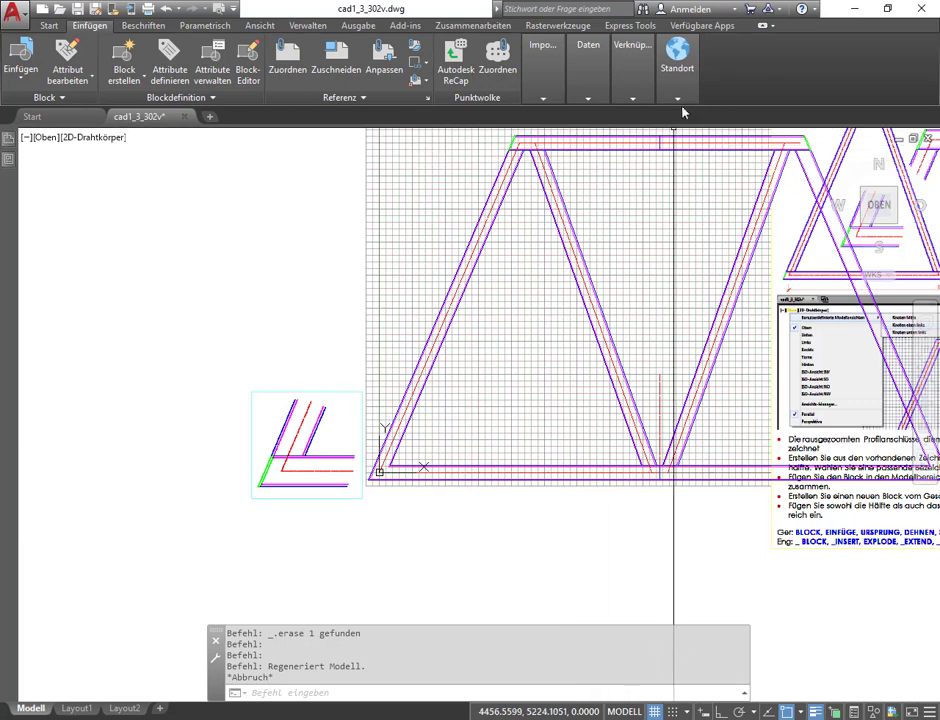
mouse_move(677, 70)
key(Escape)
click(487, 208)
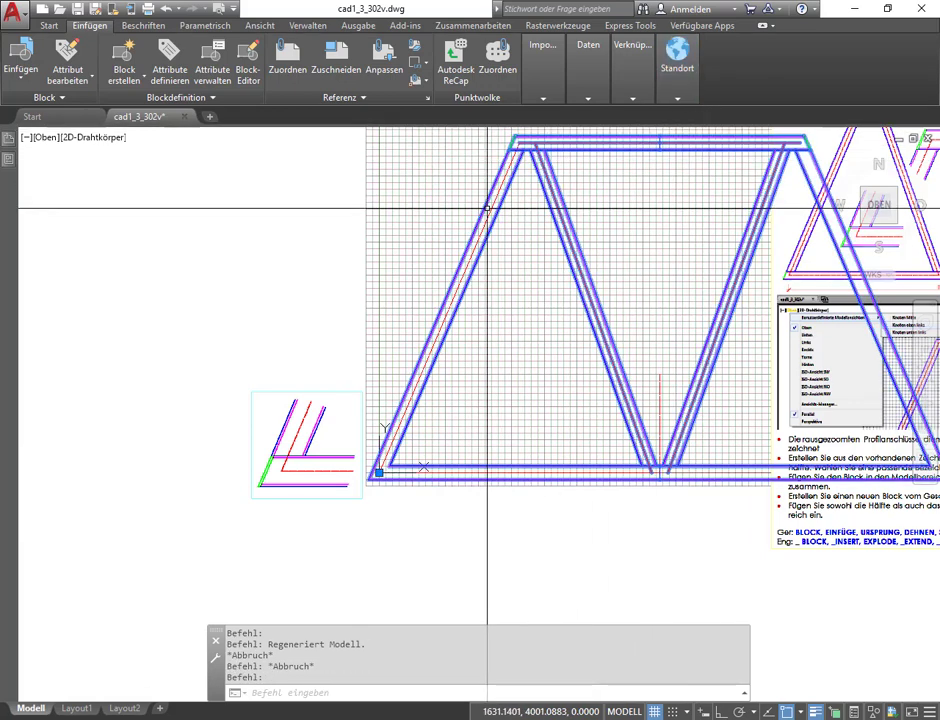
Step: Start in-place editing of the nested TraegerHaelfte block
right_click(487, 208)
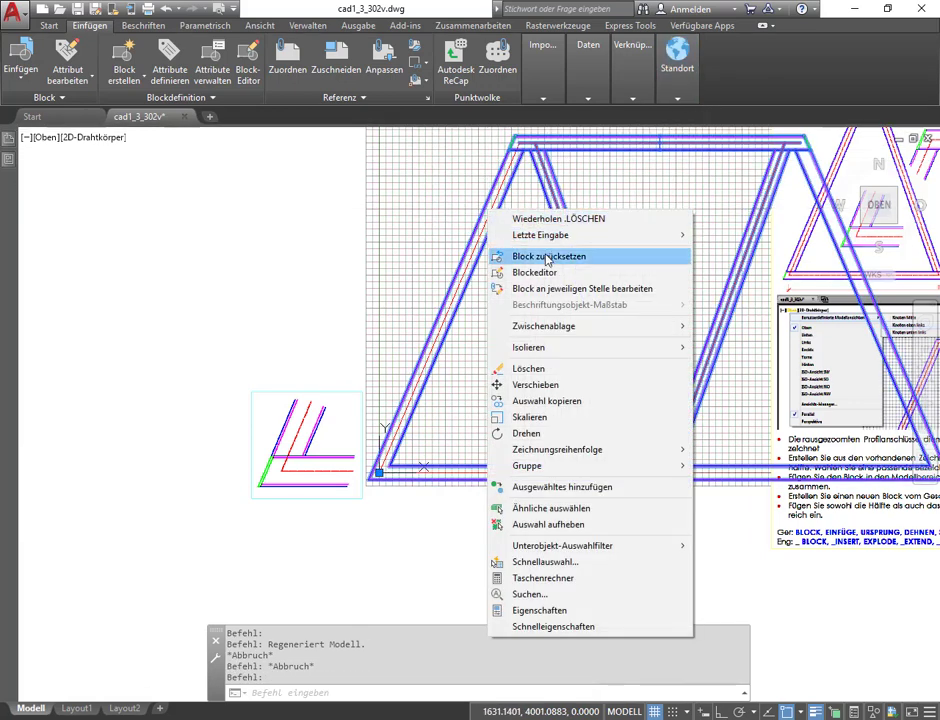
click(546, 289)
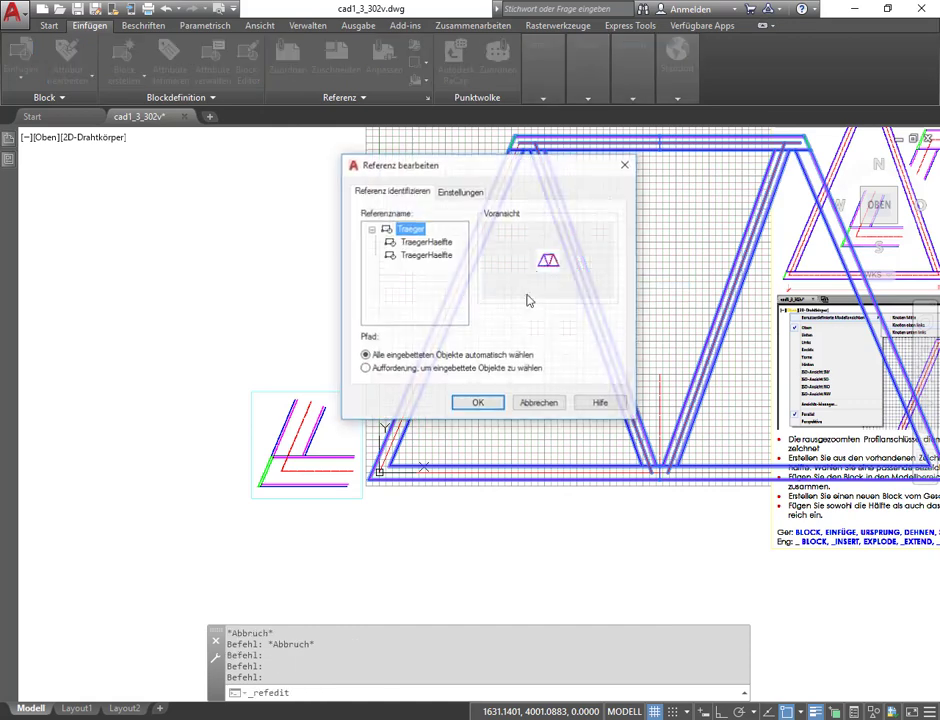
click(428, 243)
click(477, 403)
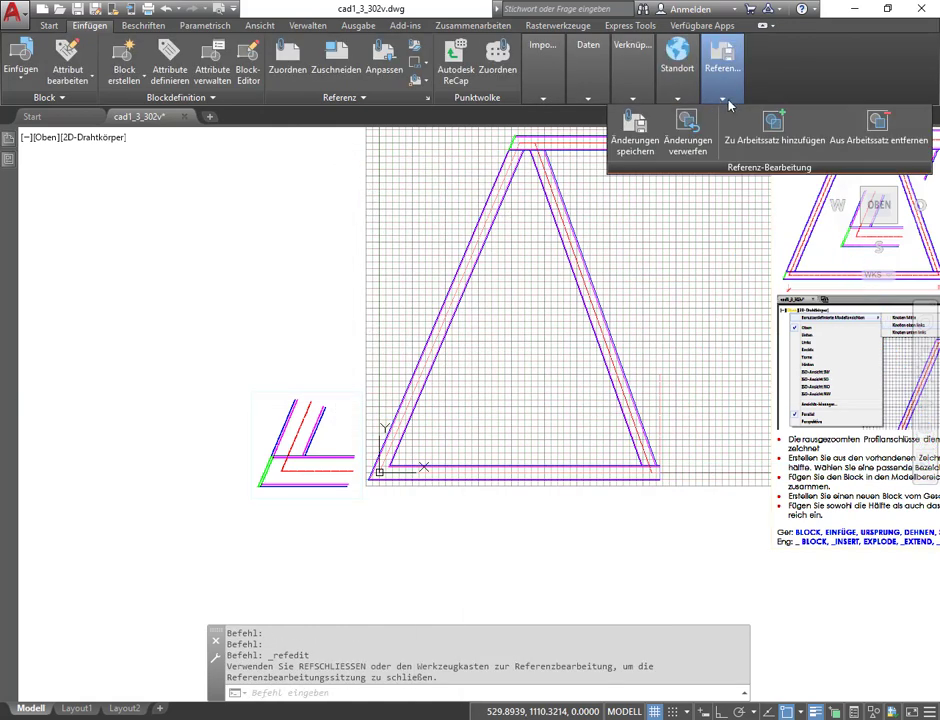
Step: Add the left diagonal and bottom horizontal line to the working set
click(788, 133)
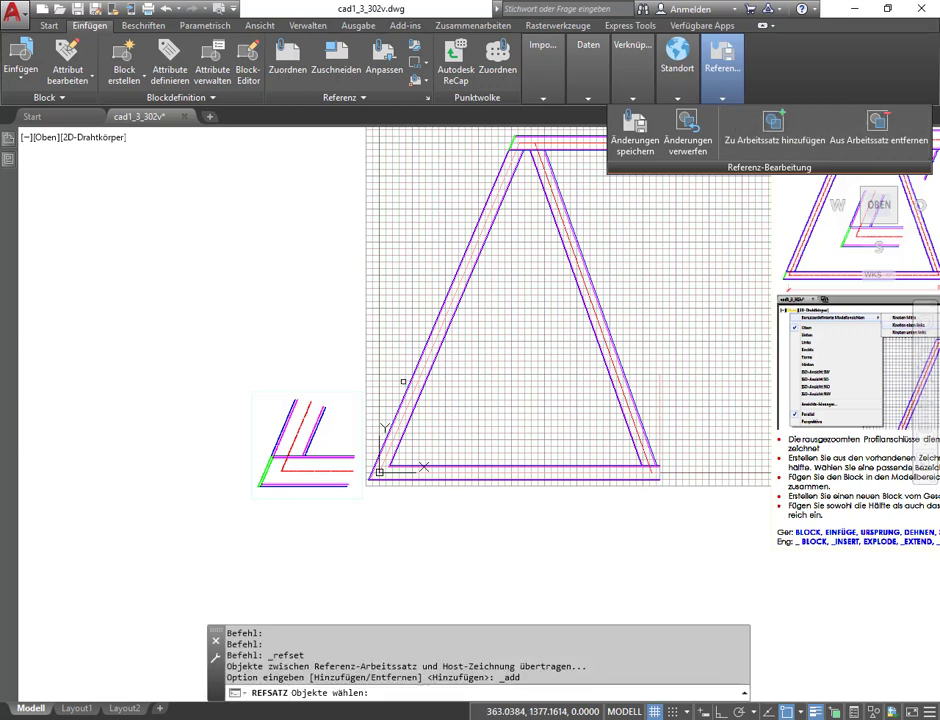
click(418, 381)
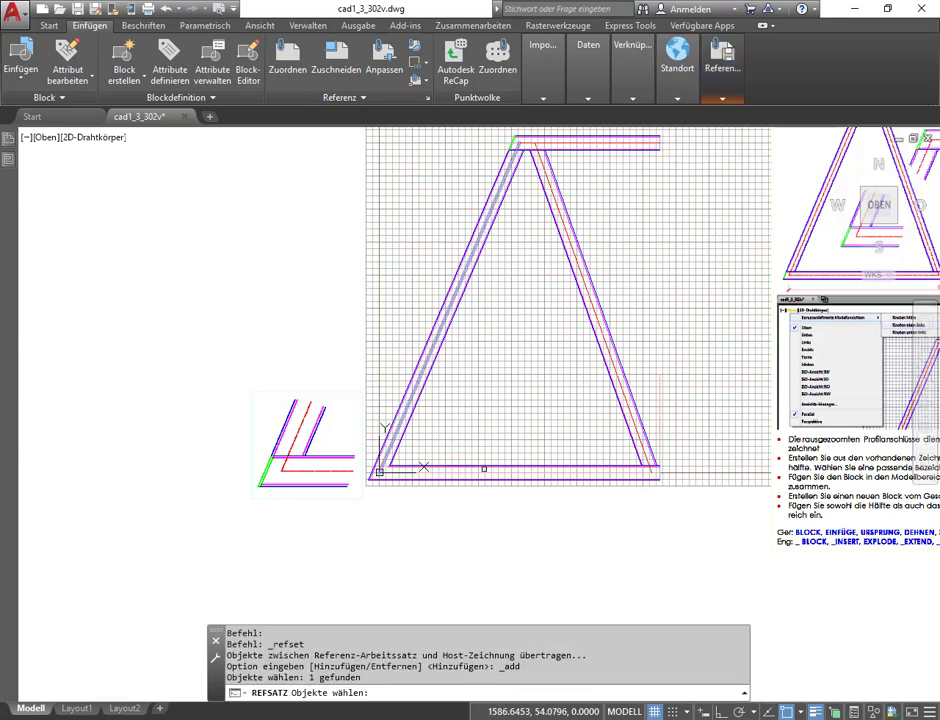
click(485, 471)
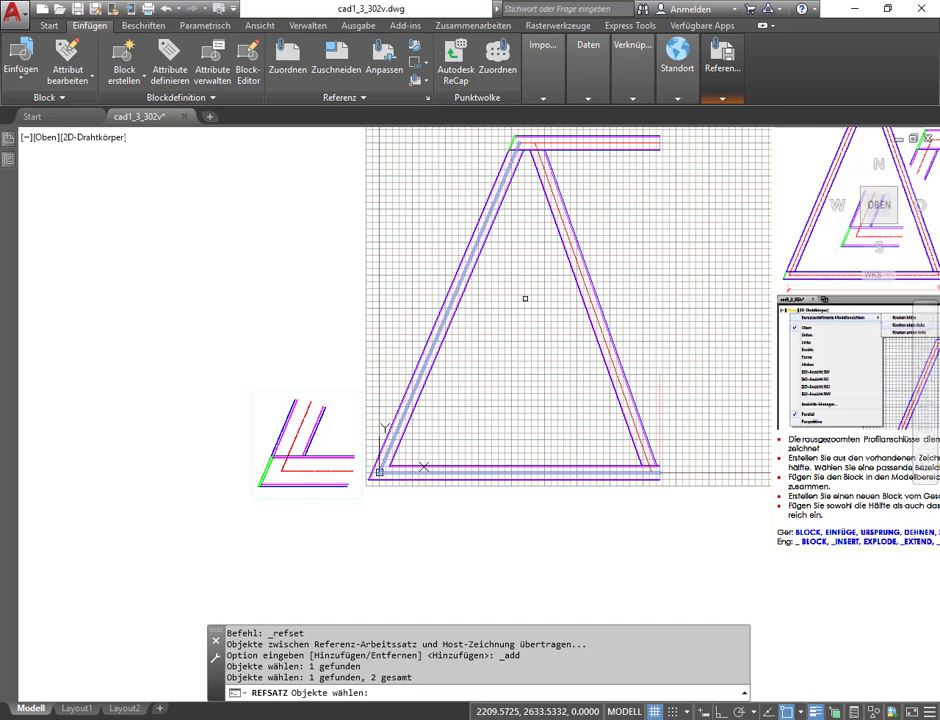
key(Return)
Step: Save the reference edit into TraegerHaelfte and confirm
click(715, 100)
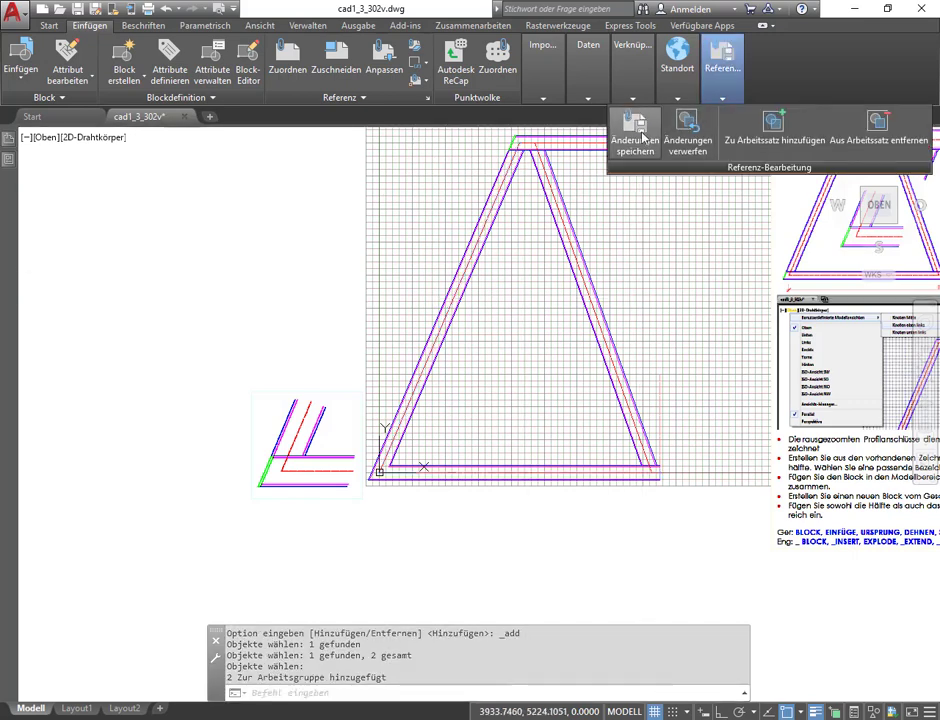
click(631, 140)
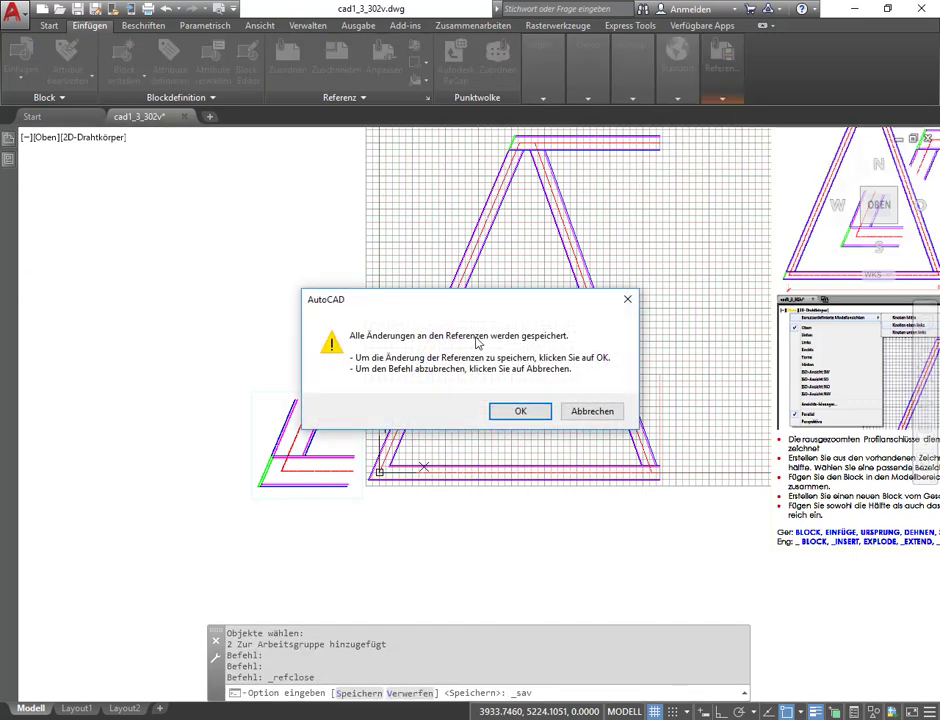
click(520, 411)
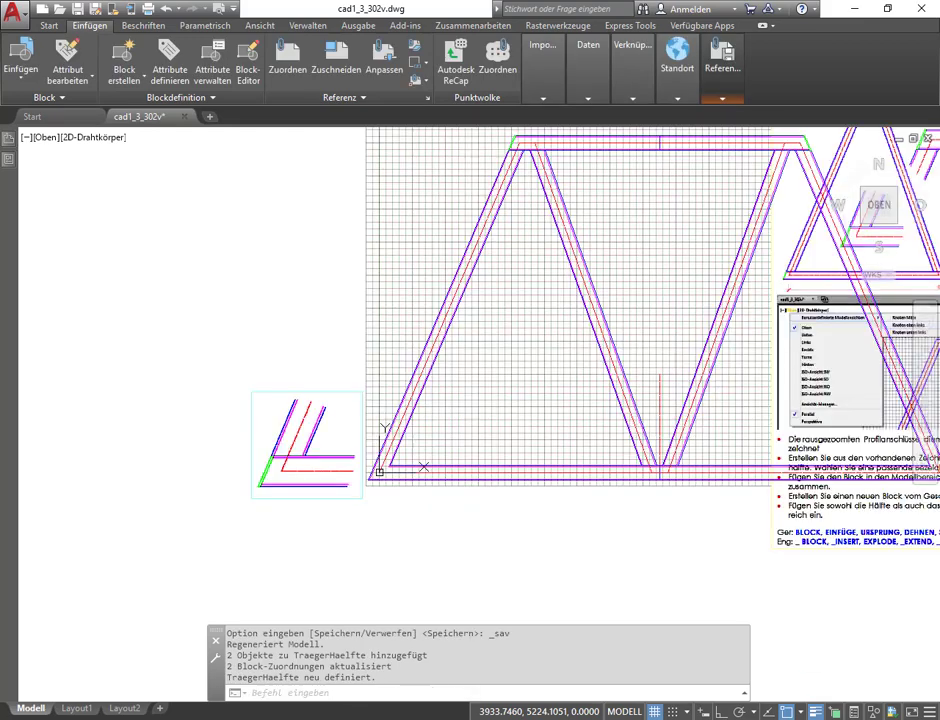
scroll(457, 340, down, 3)
scroll(760, 379, up, 6)
Step: Select the Traeger truss and start in-place editing of its first TraegerHaelfte half
scroll(760, 379, down, 3)
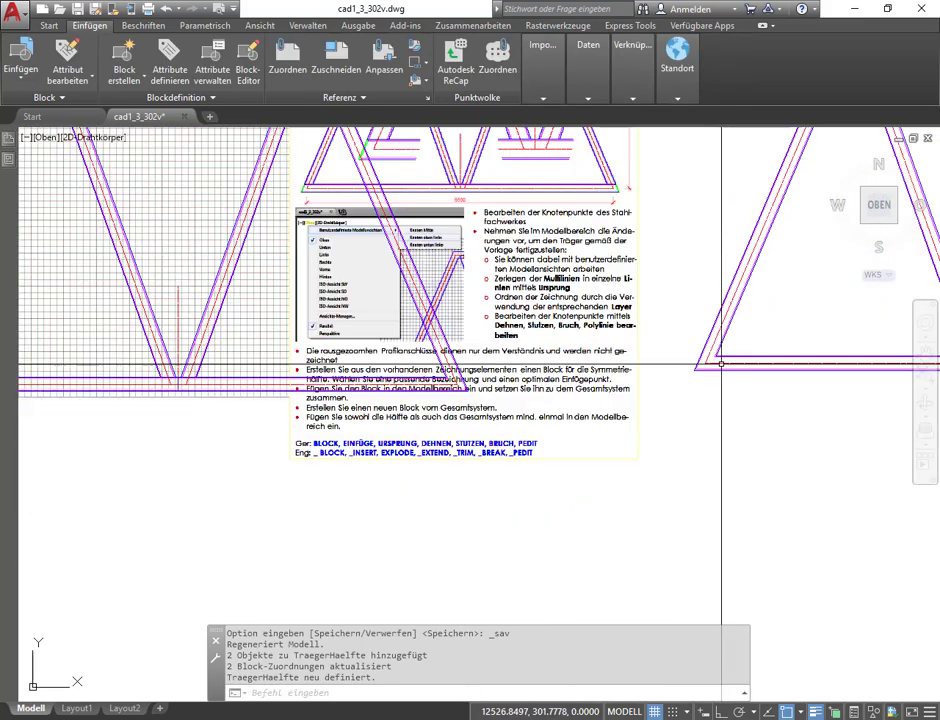
scroll(541, 330, up, 3)
middle_drag(541, 350, 800, 362)
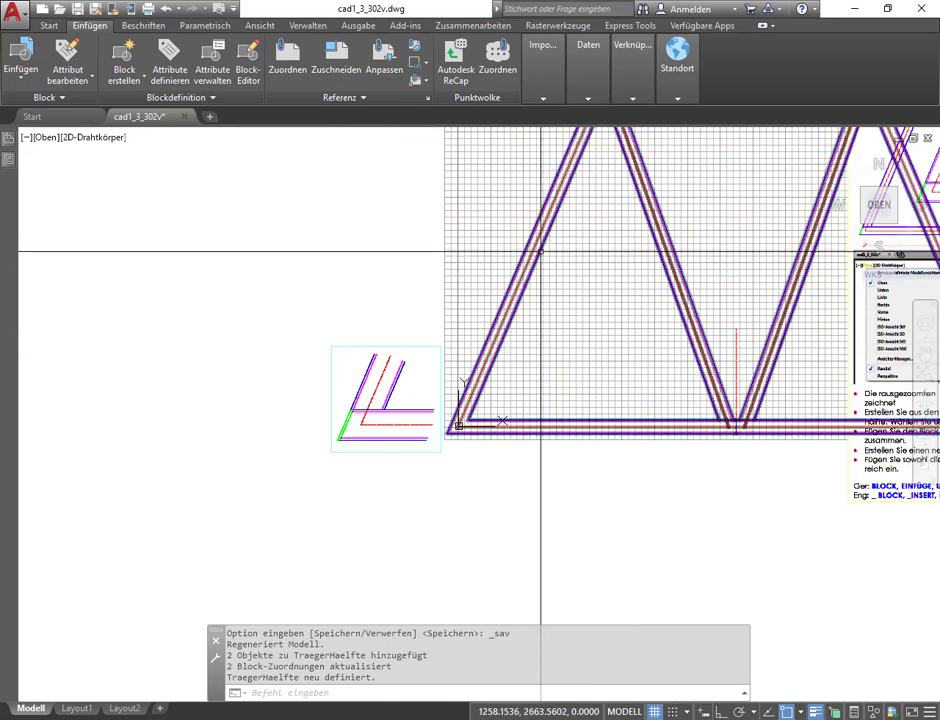
right_click(537, 253)
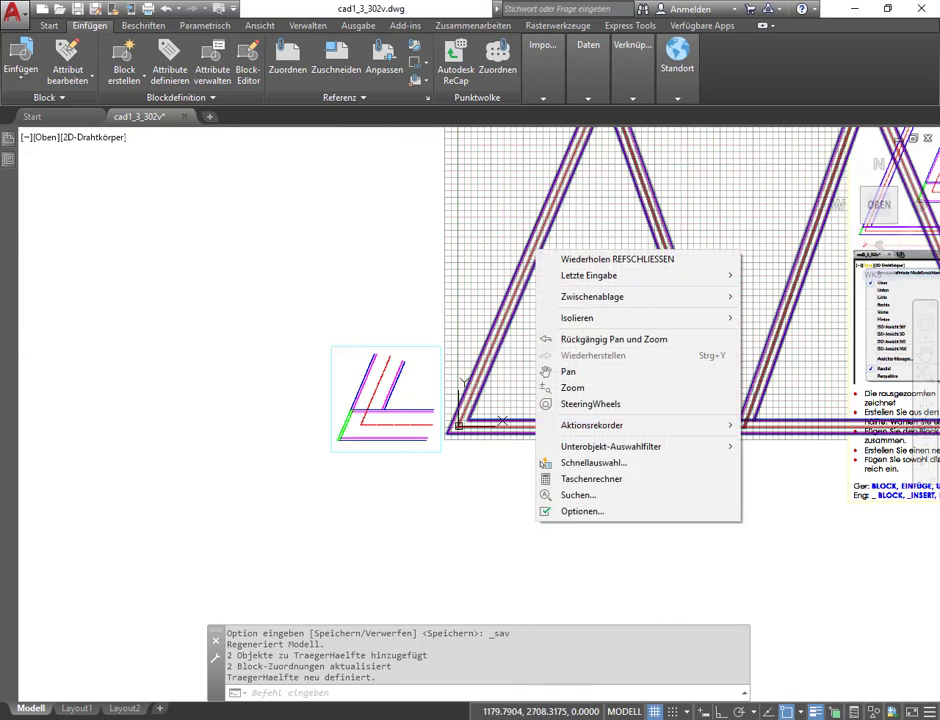
click(532, 246)
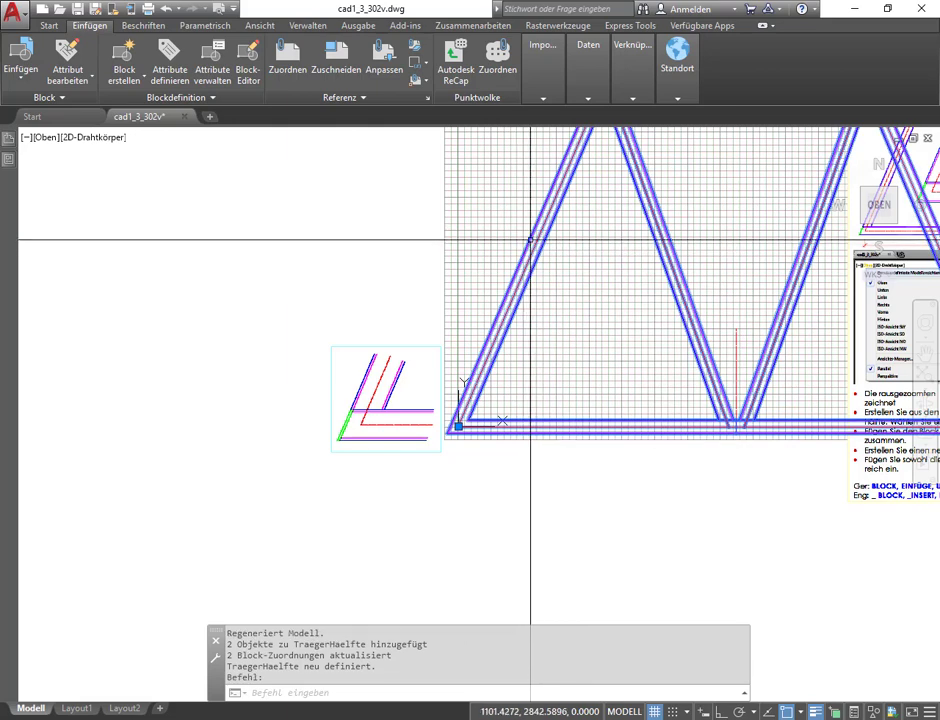
scroll(448, 417, up, 4)
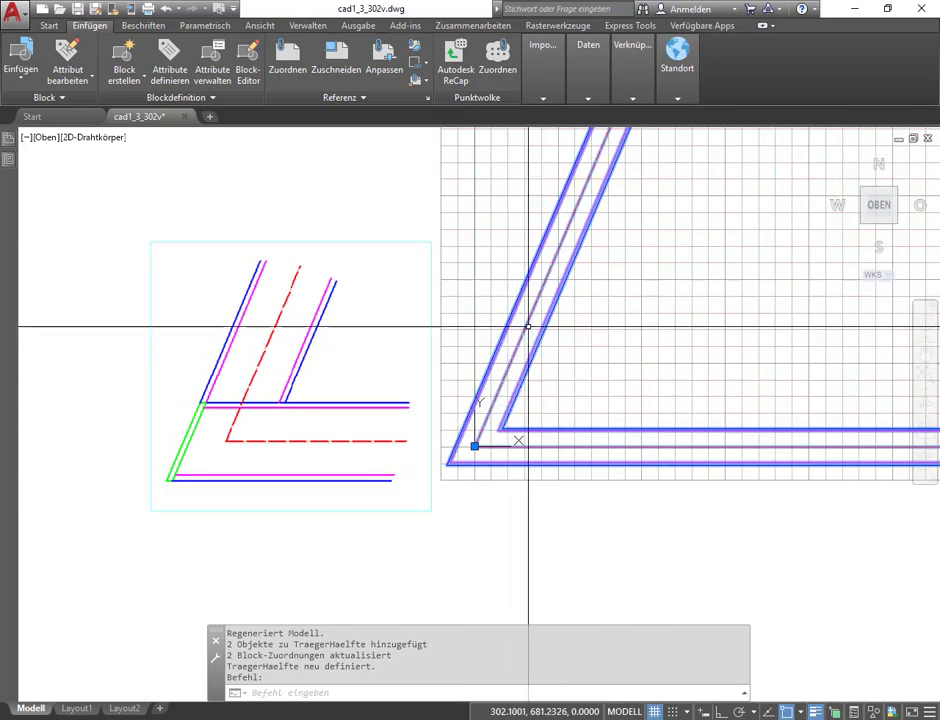
right_click(557, 270)
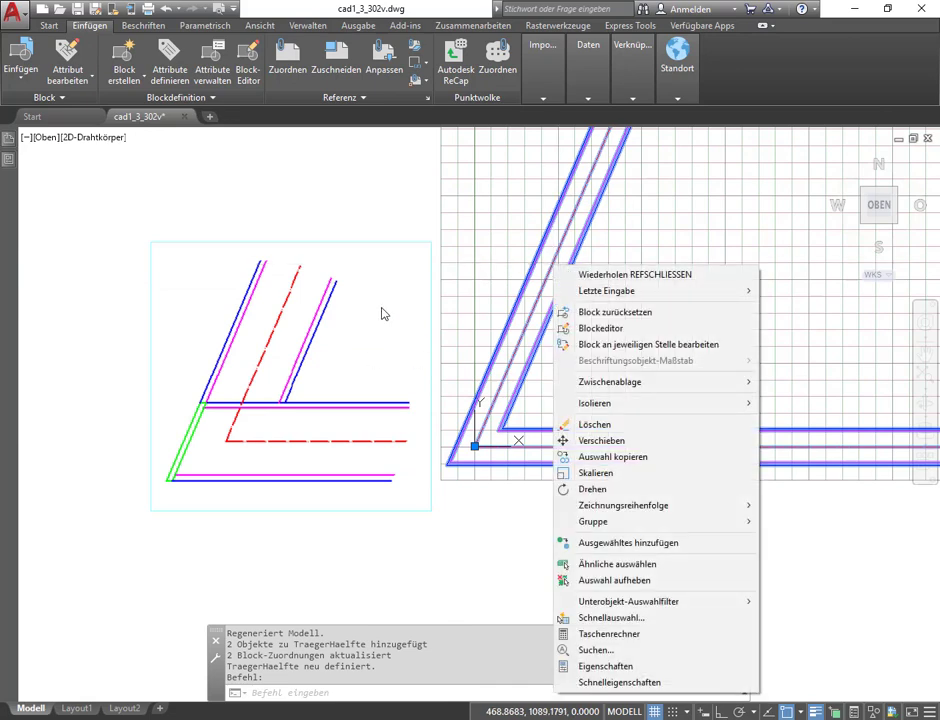
click(710, 346)
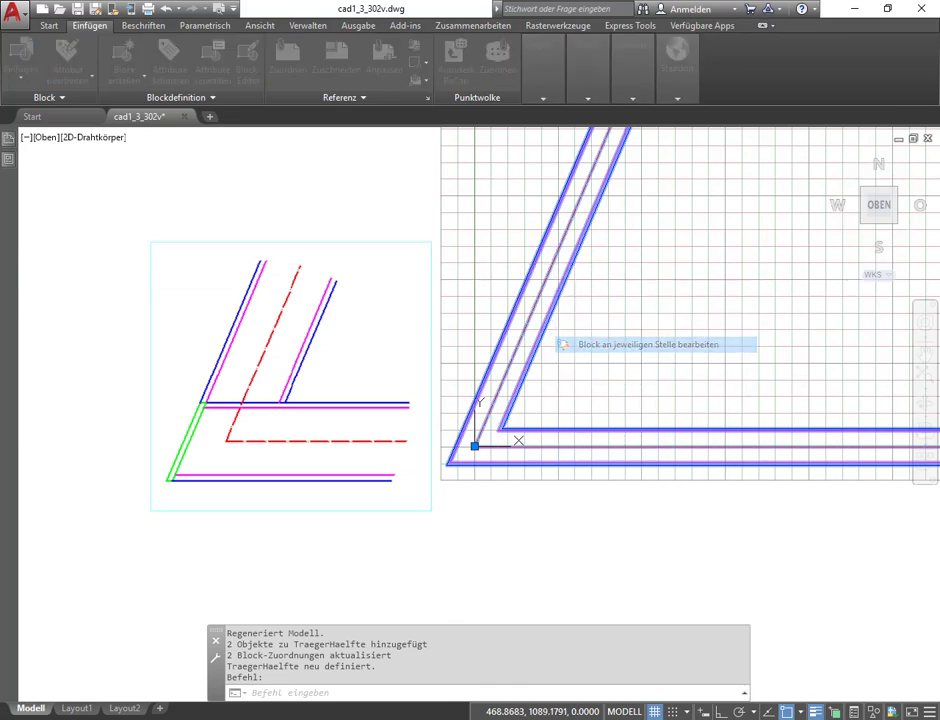
click(428, 243)
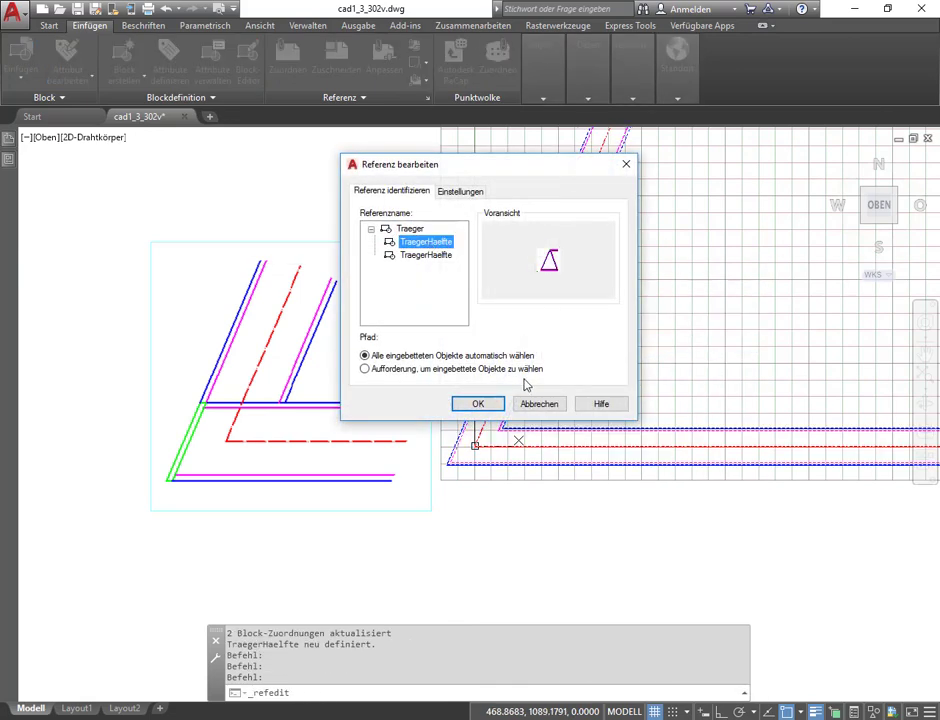
click(478, 404)
Step: Pan and zoom onto the truss half's lower-left joint
scroll(481, 407, up, 3)
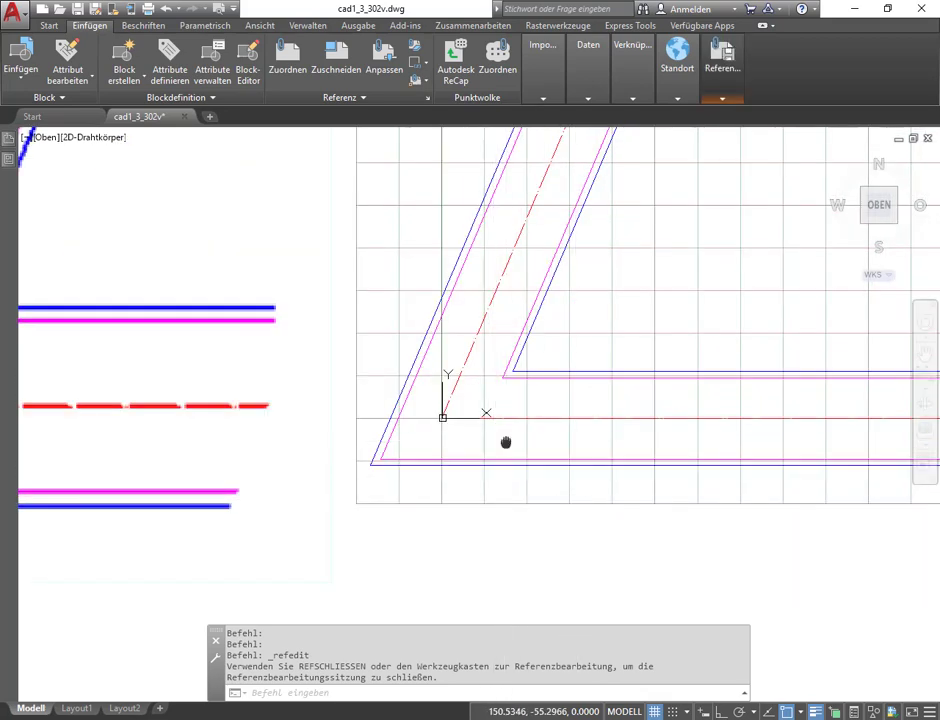
middle_drag(506, 441, 546, 446)
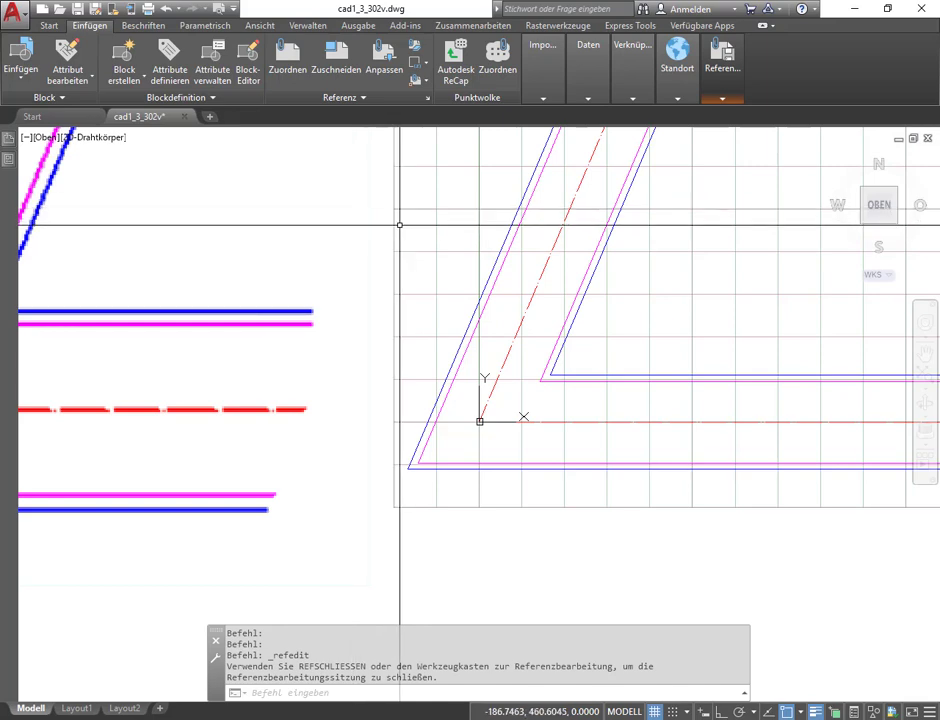
scroll(400, 225, down, 3)
scroll(460, 298, up, 3)
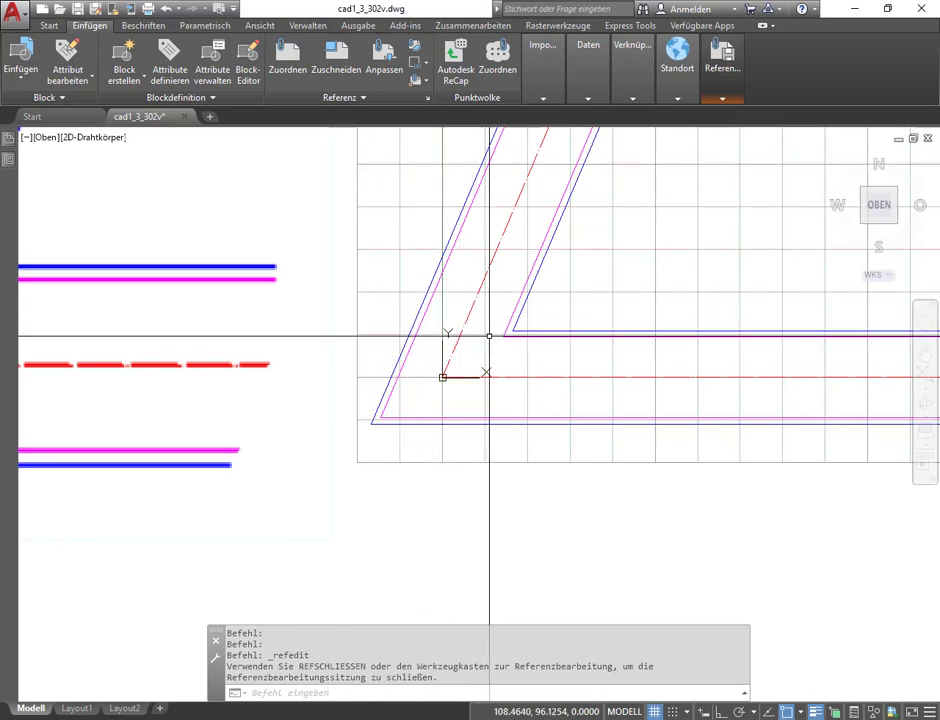
scroll(378, 319, down, 2)
middle_drag(378, 319, 493, 300)
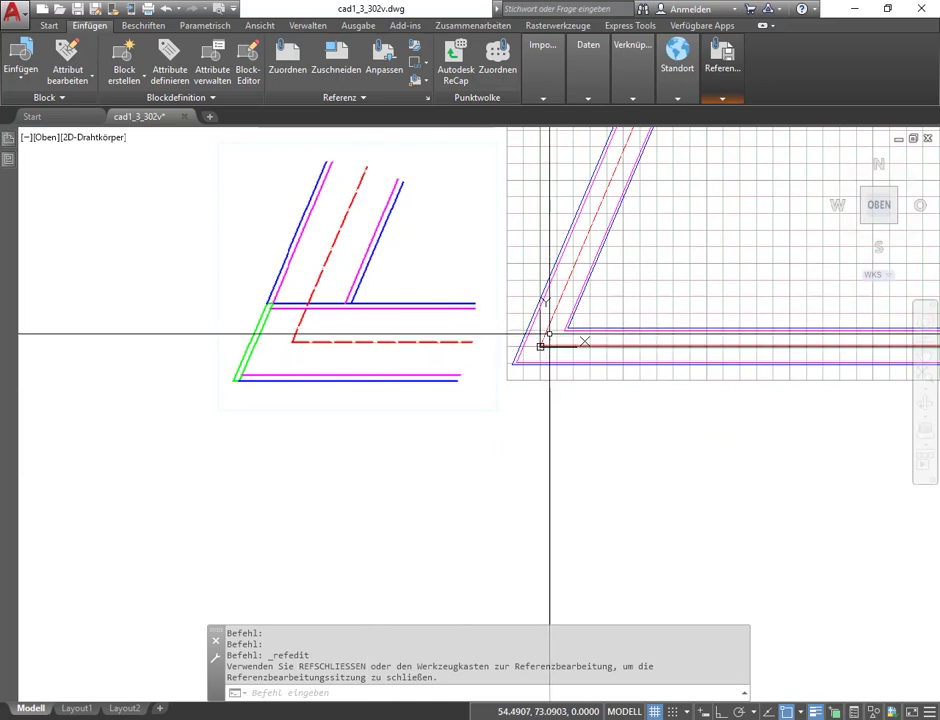
scroll(547, 335, up, 2)
scroll(549, 333, up, 2)
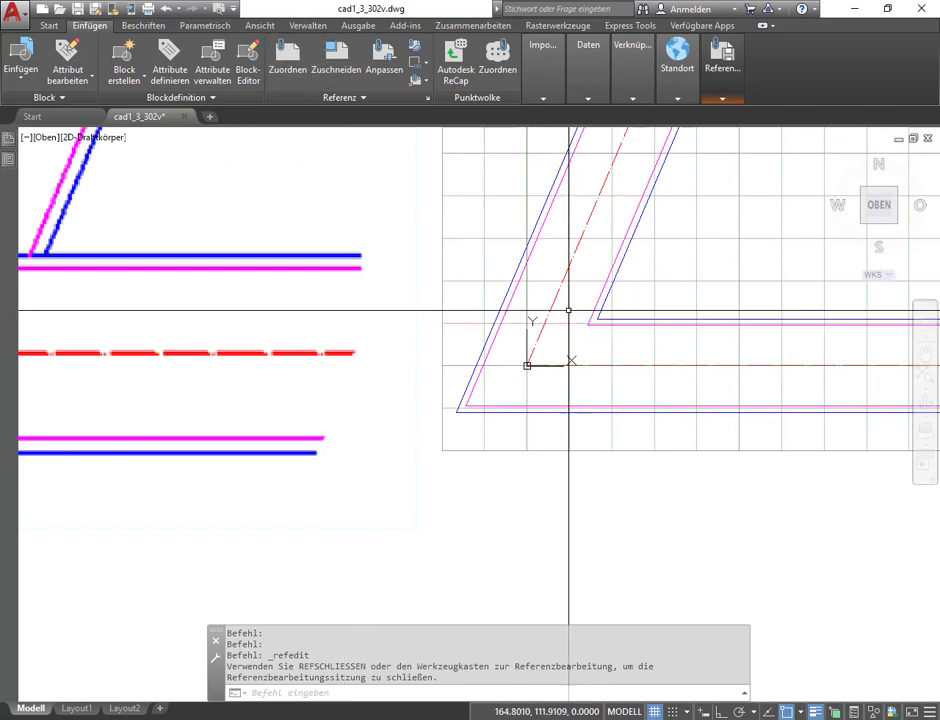
click(54, 27)
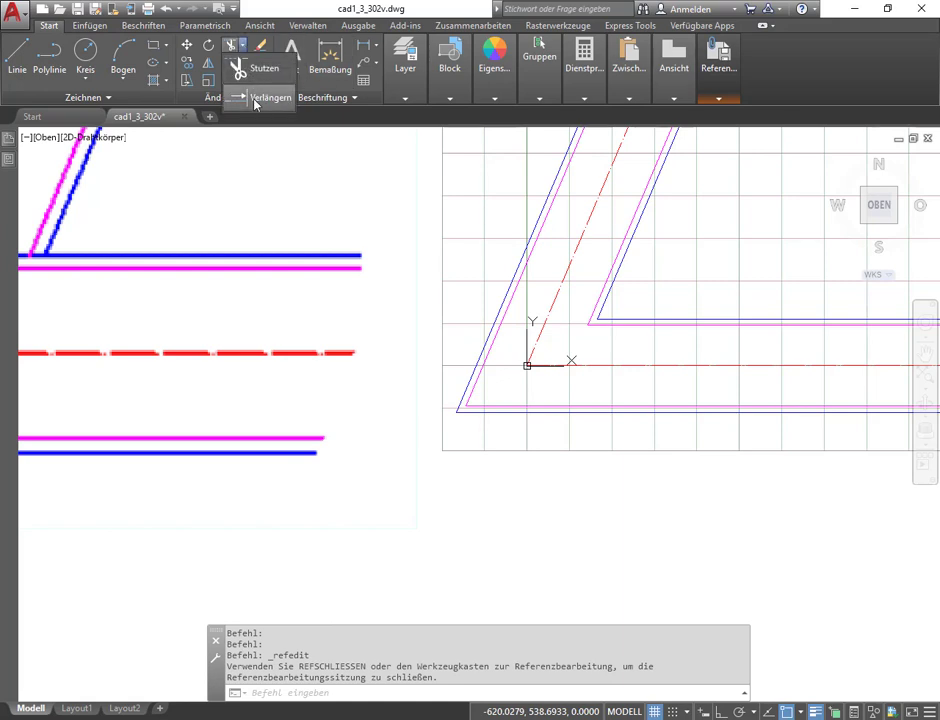
click(258, 97)
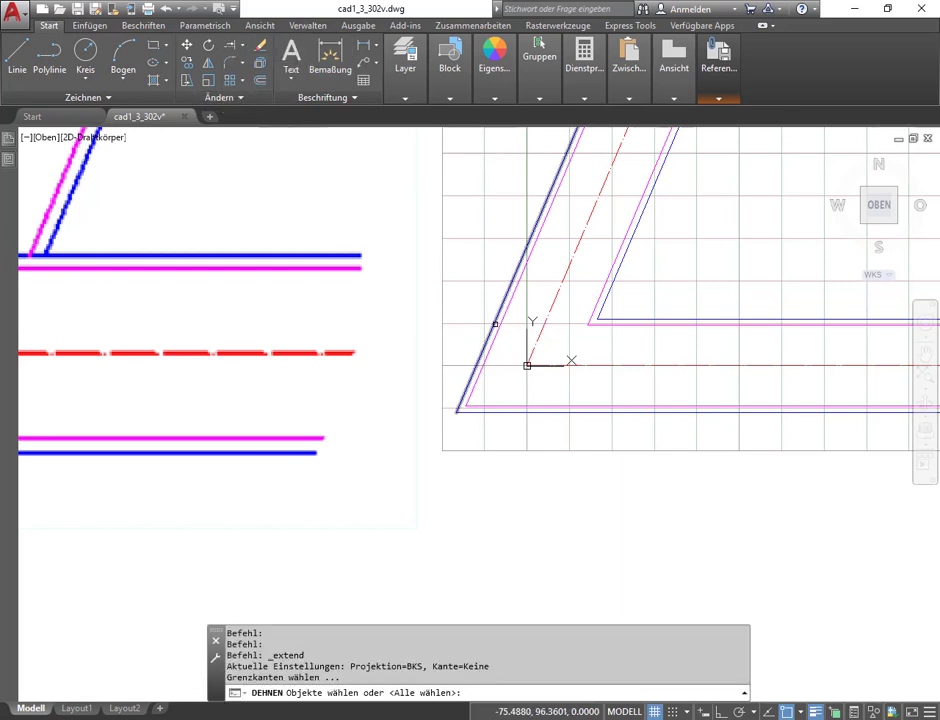
key(Return)
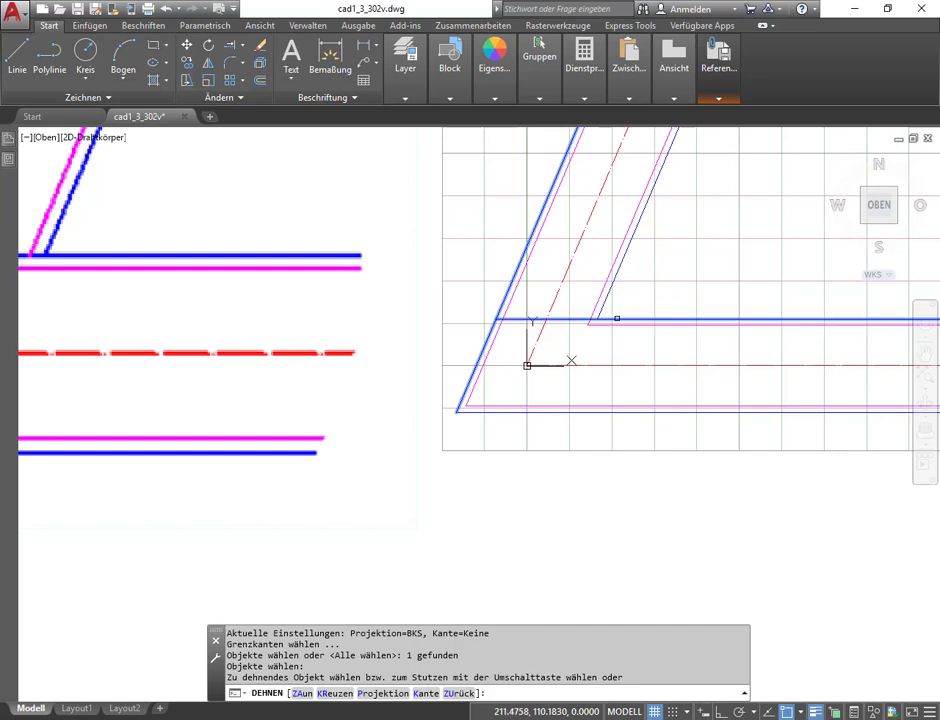
click(617, 318)
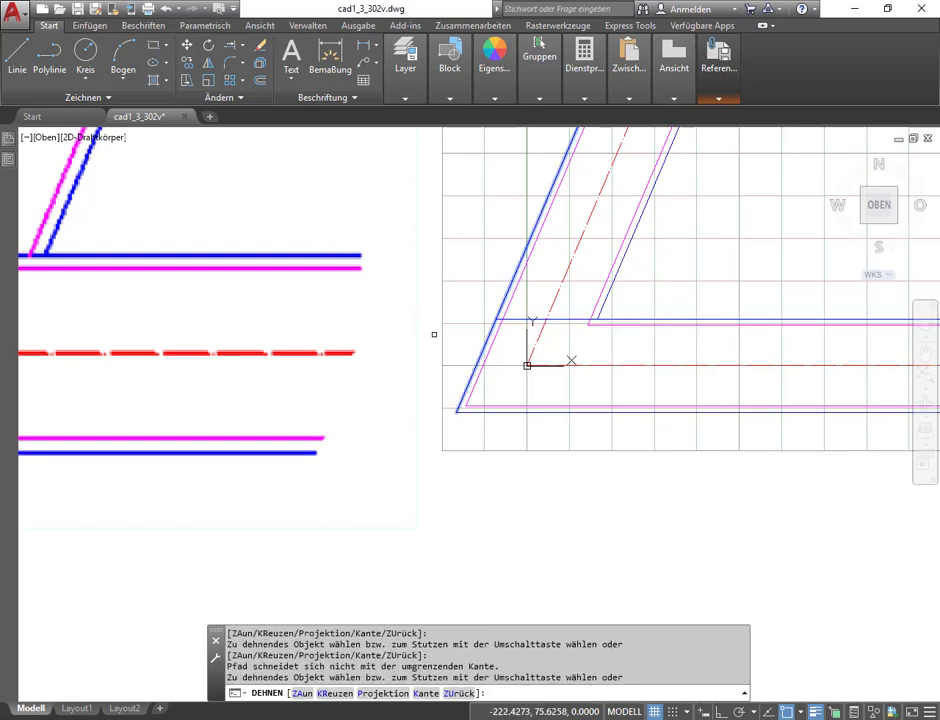
key(Escape)
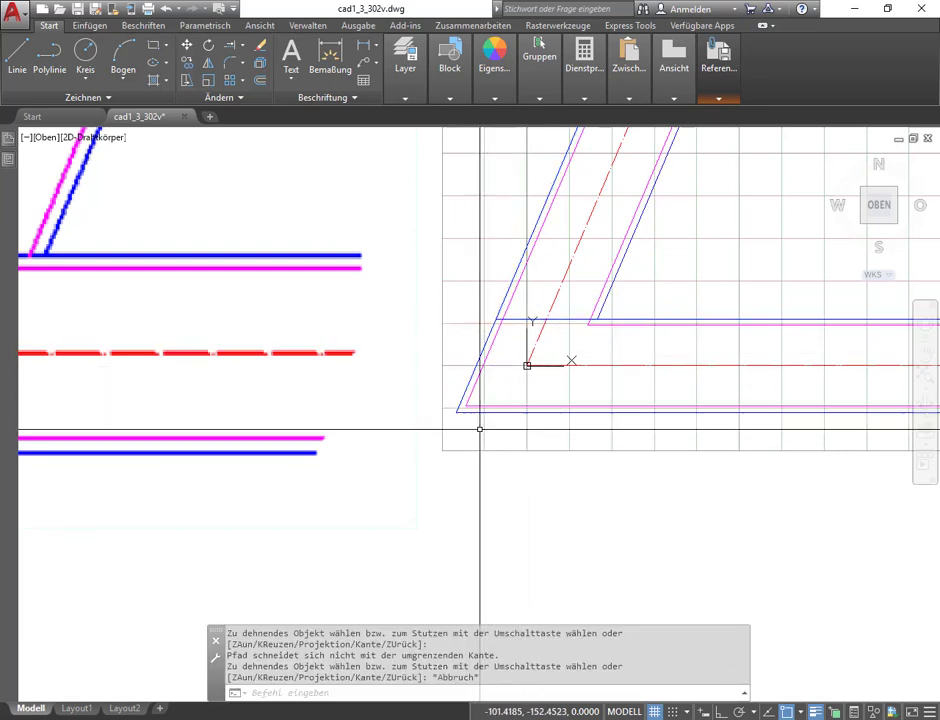
scroll(467, 419, up, 3)
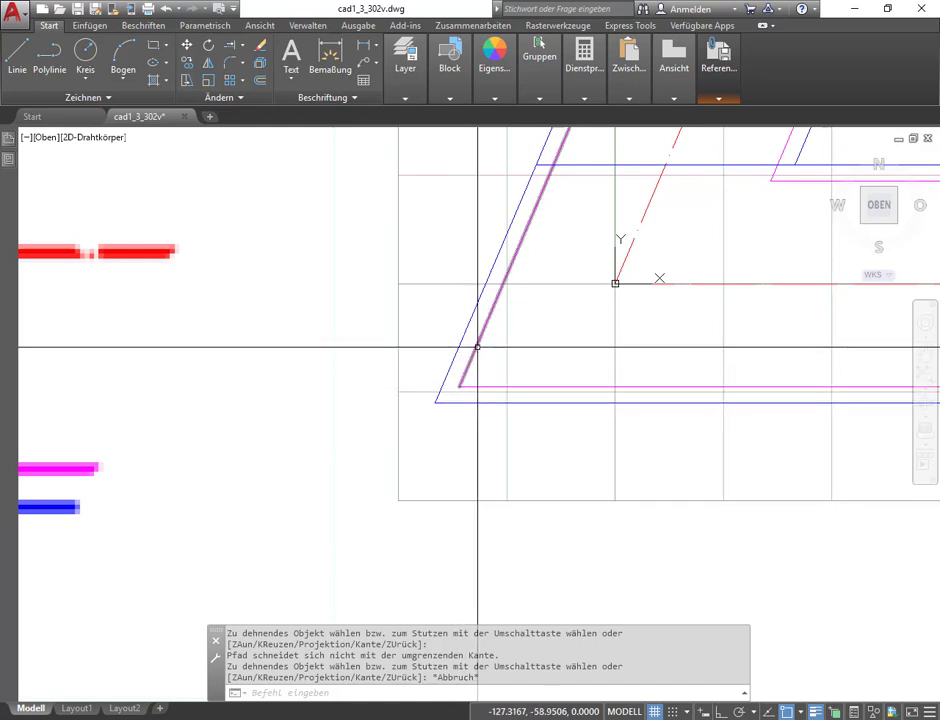
scroll(468, 365, down, 2)
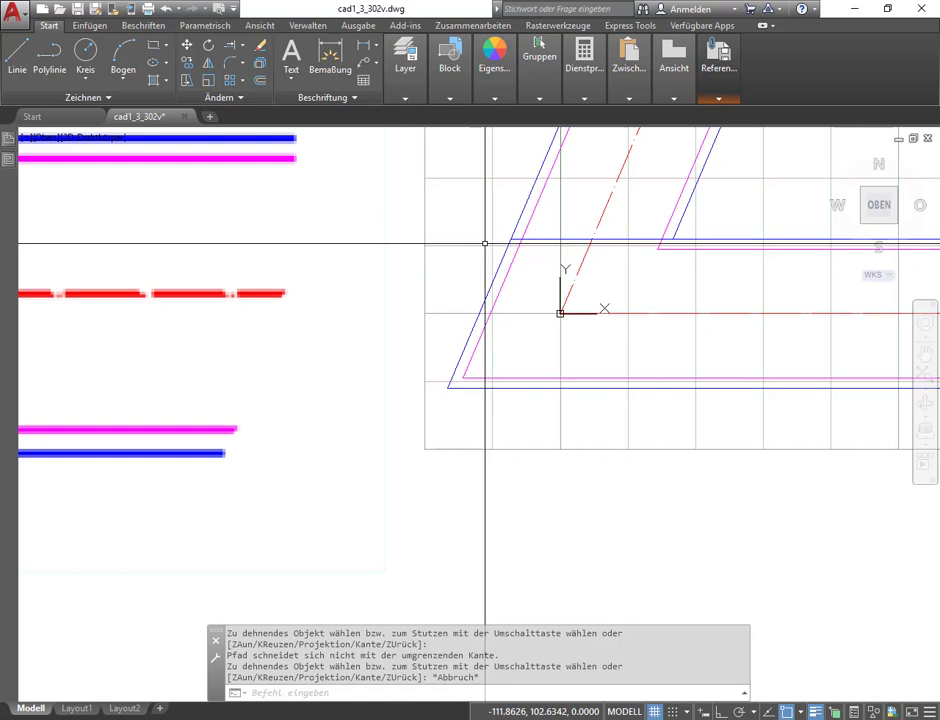
scroll(476, 365, up, 2)
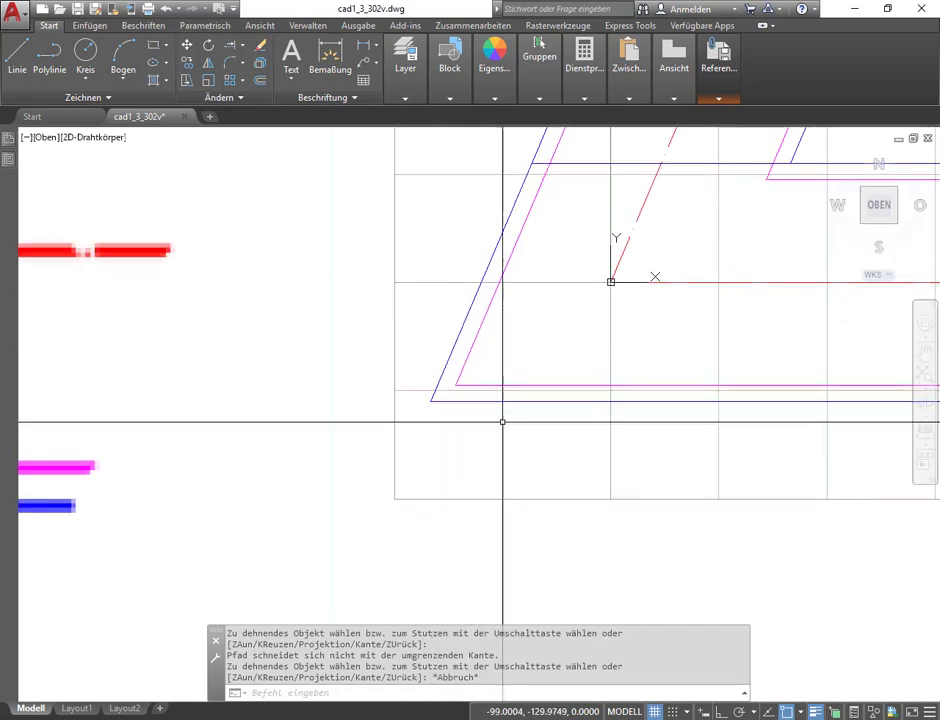
click(236, 62)
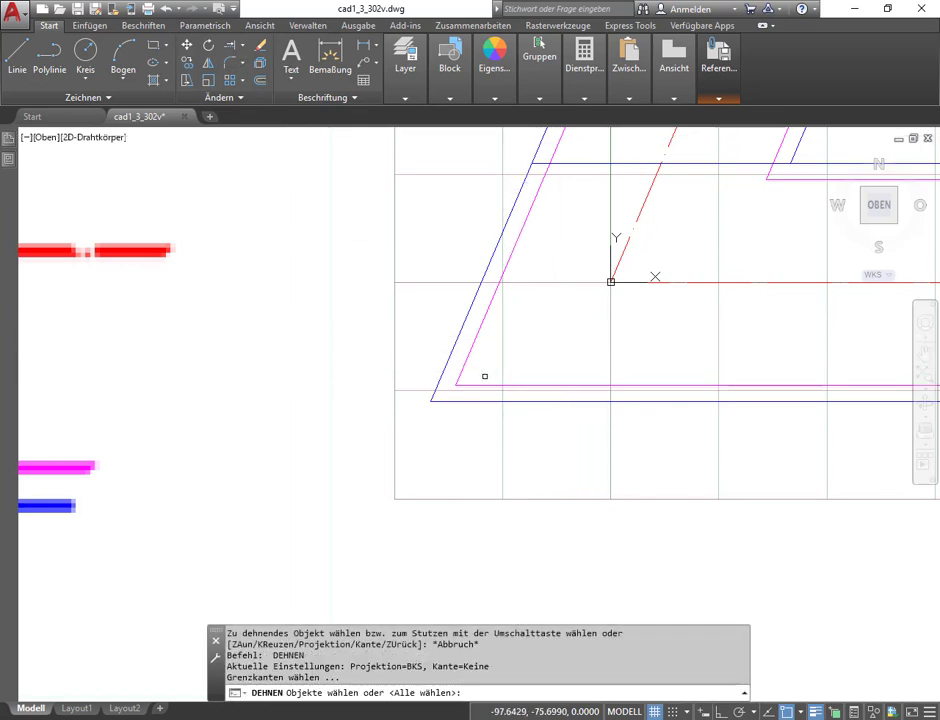
click(465, 401)
key(Return)
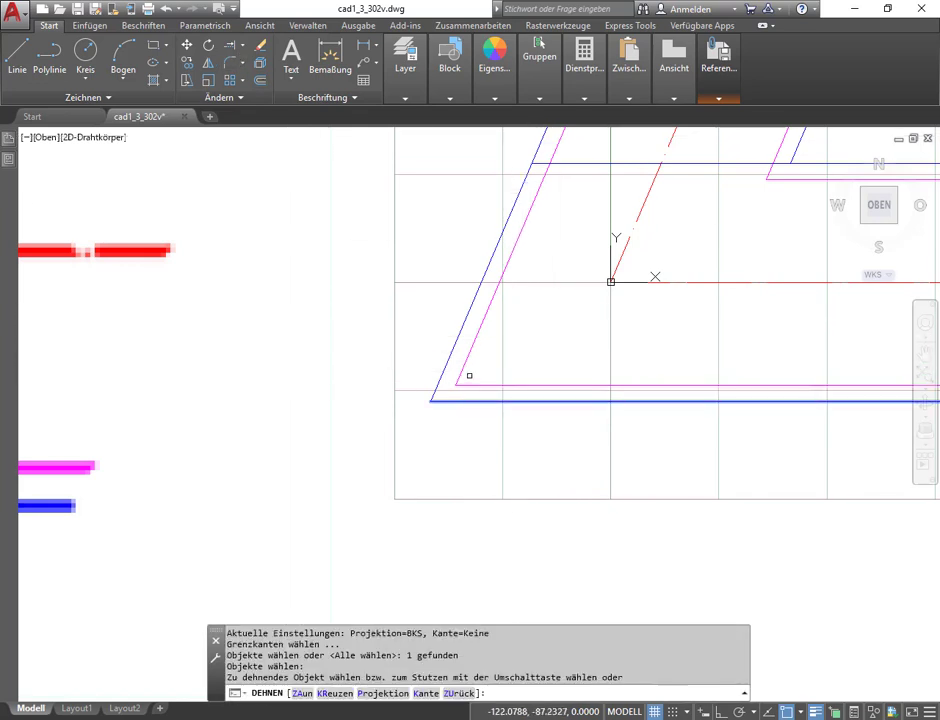
click(460, 375)
key(Escape)
scroll(399, 336, down, 2)
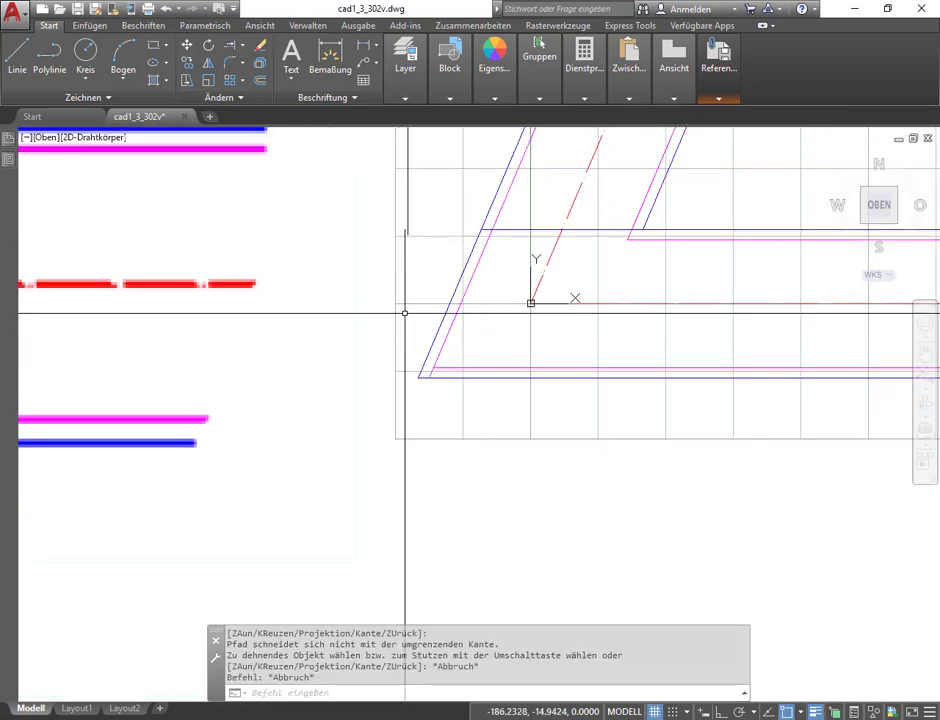
middle_drag(448, 220, 442, 244)
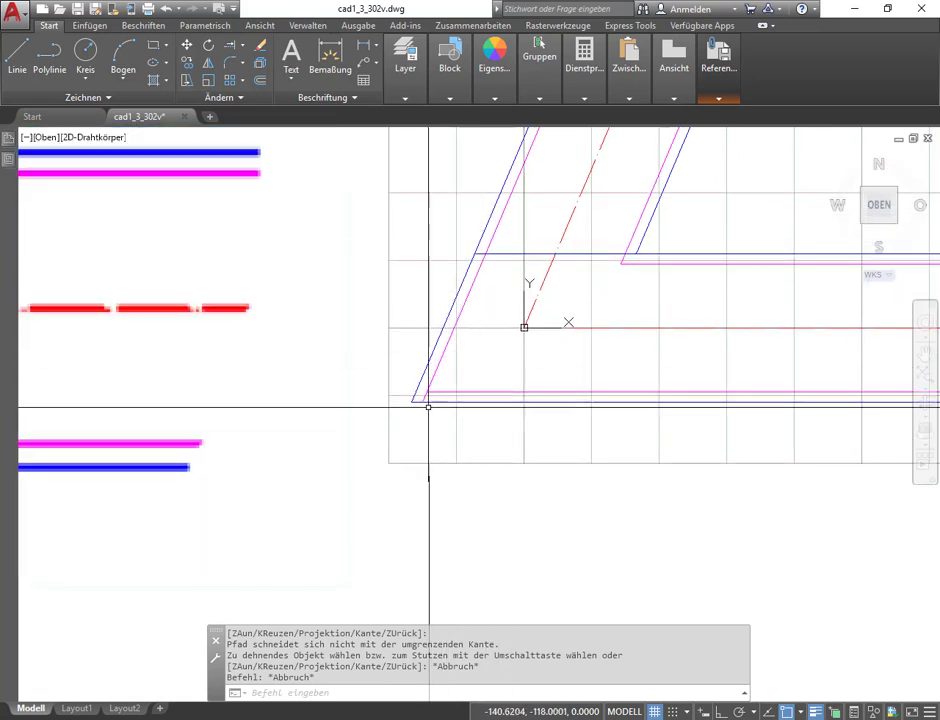
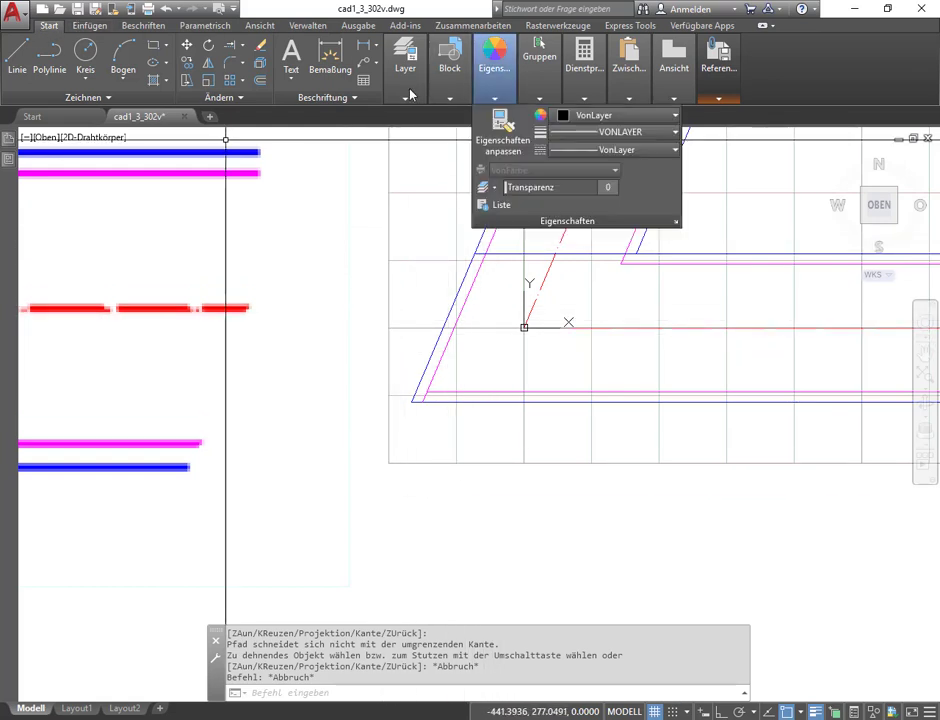
Step: Make Kopfblech the current layer
click(541, 115)
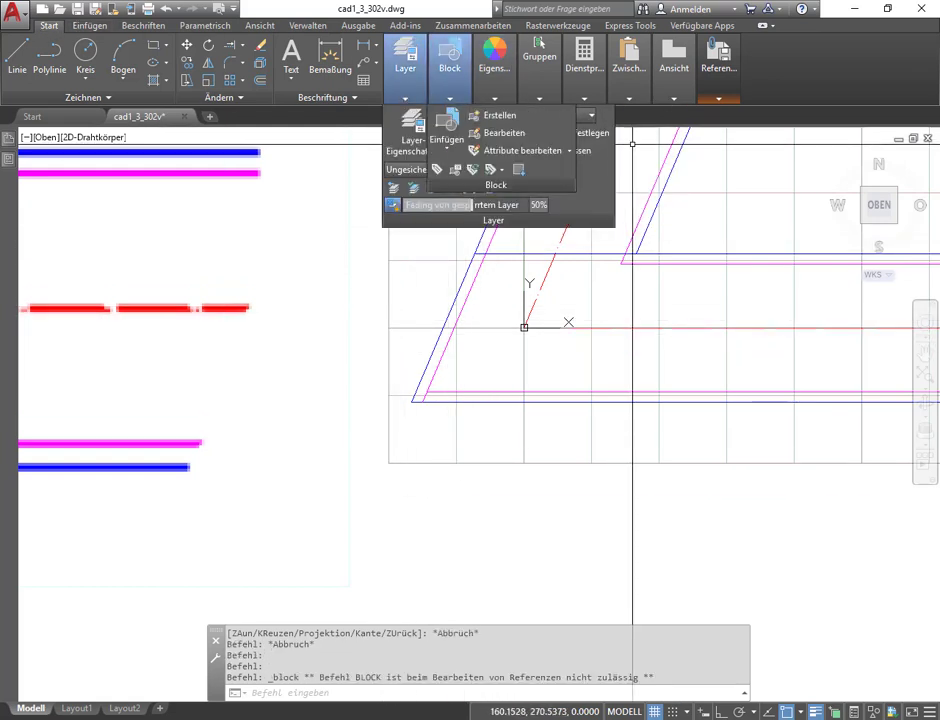
click(589, 117)
click(580, 120)
click(570, 120)
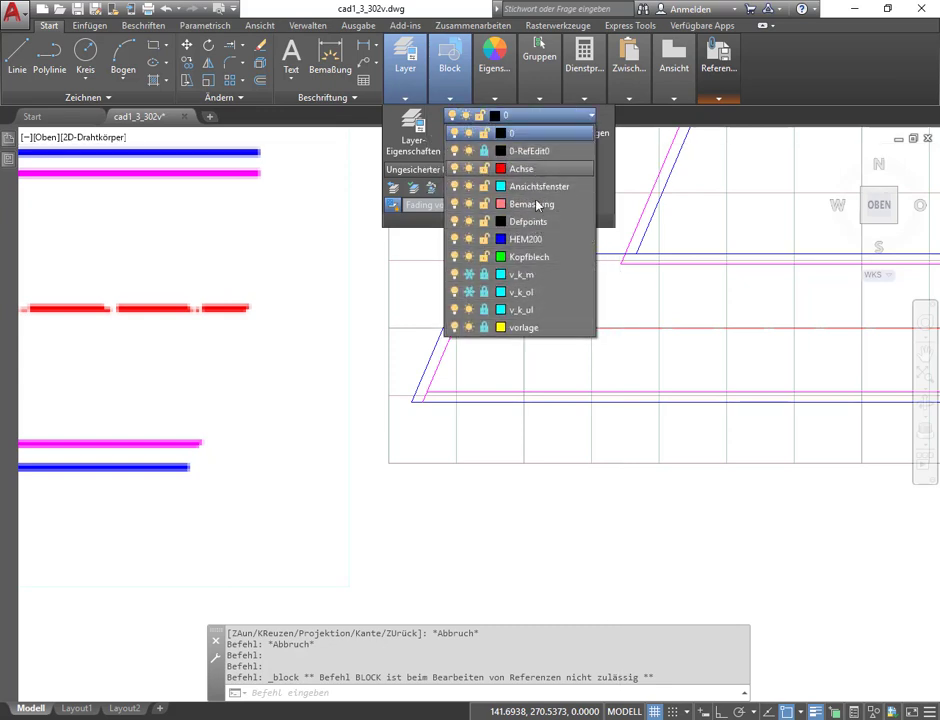
click(536, 258)
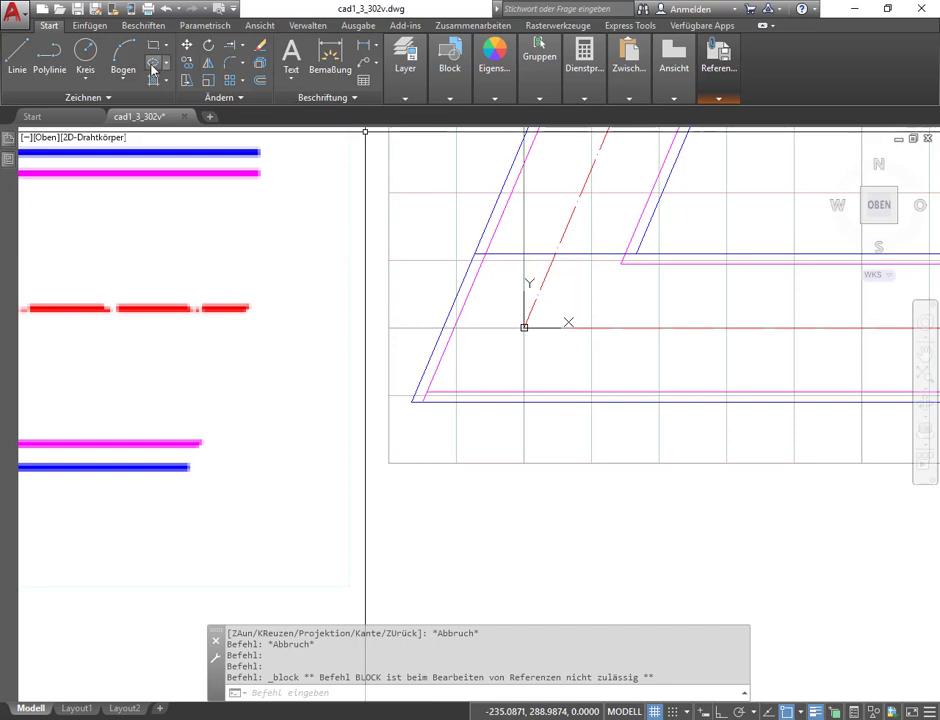
Step: Trace the end-plate outline along the beam's slanted left end with a closed polyline
click(64, 65)
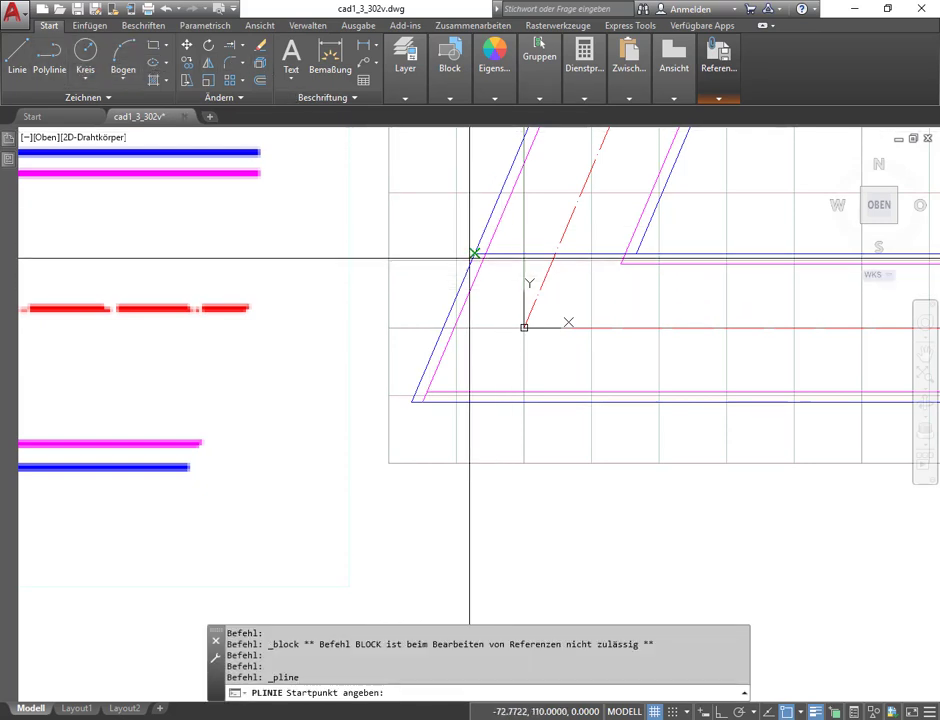
click(476, 254)
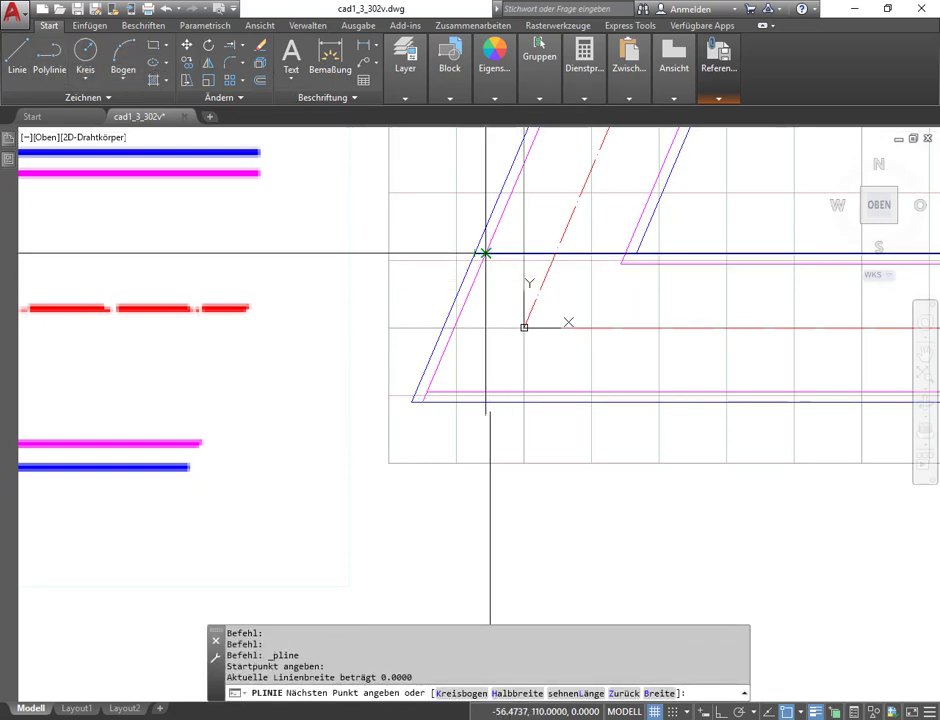
click(486, 254)
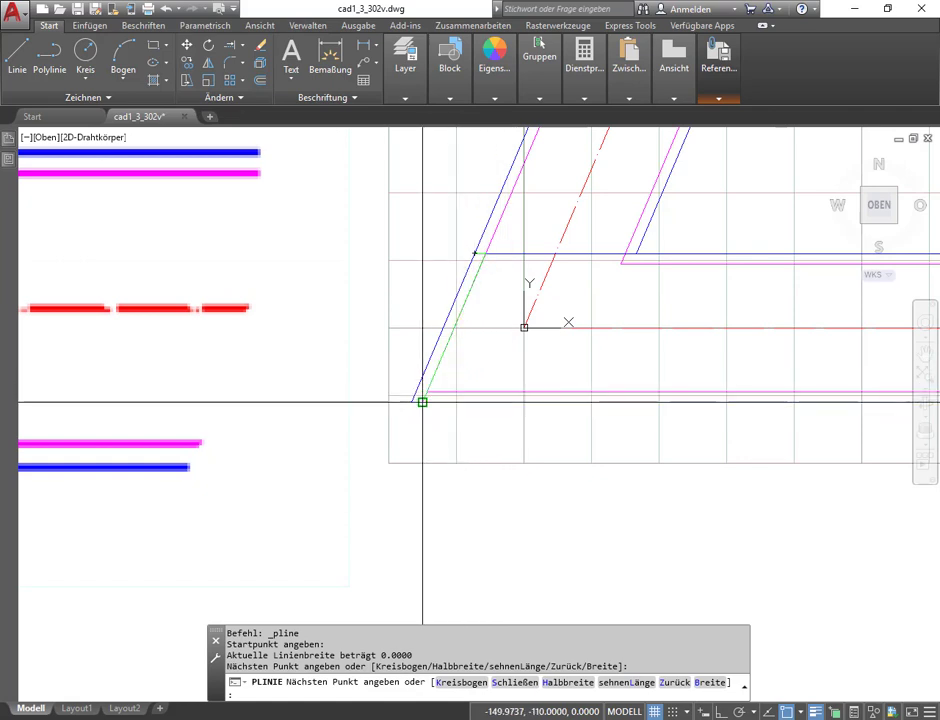
click(423, 400)
click(411, 401)
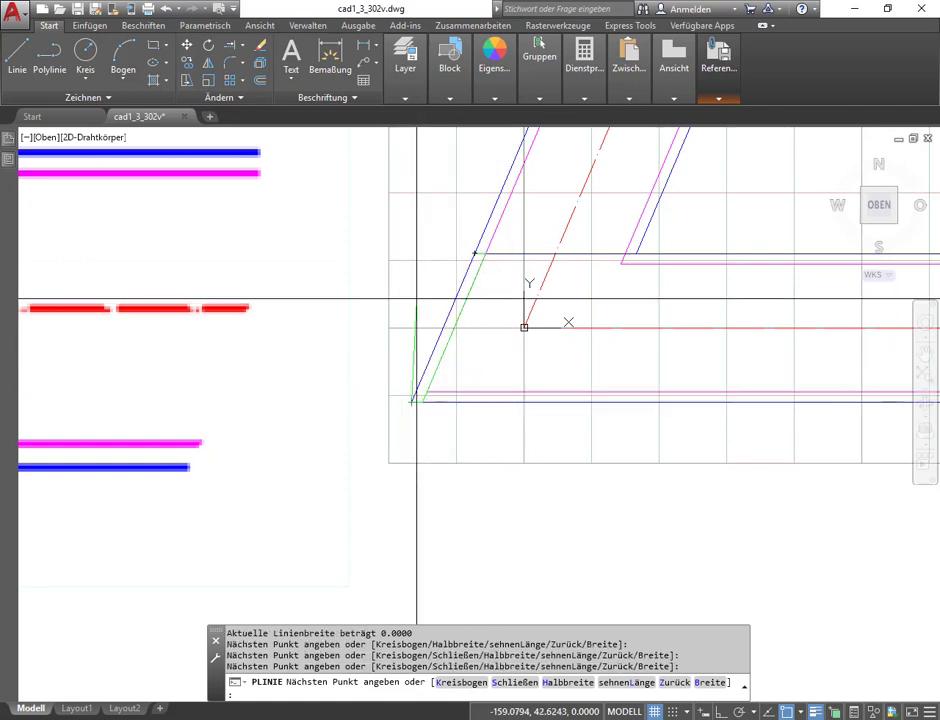
click(515, 682)
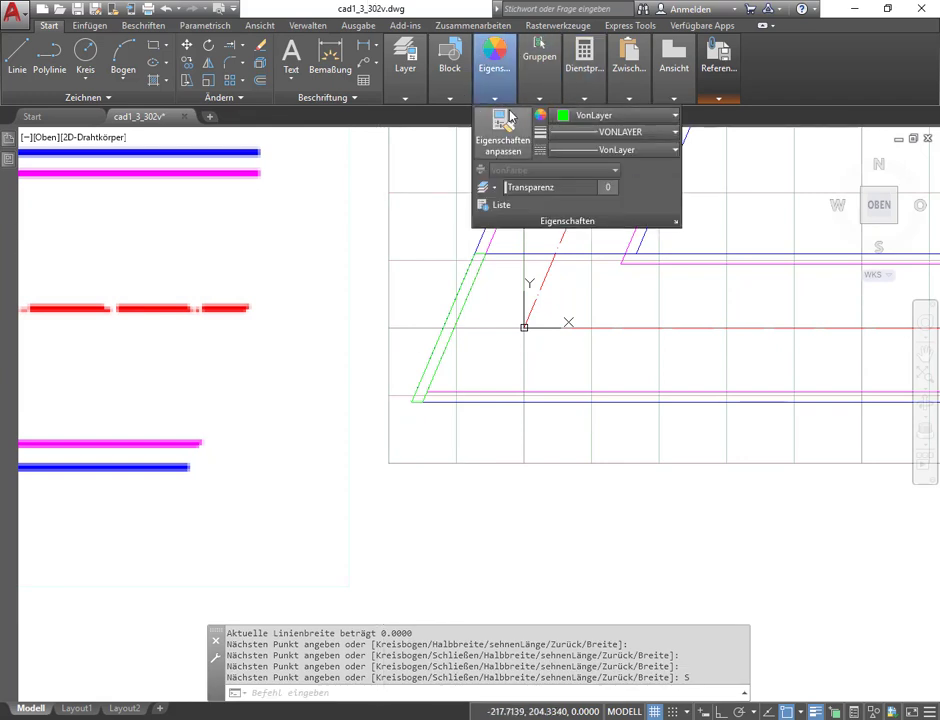
mouse_move(405, 60)
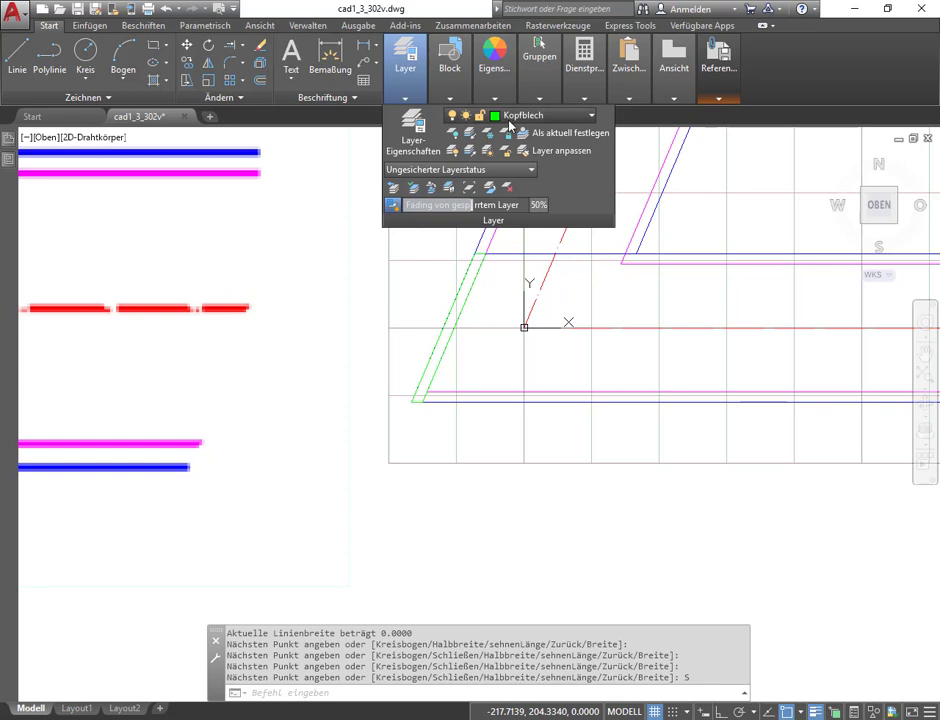
Step: Make layer 0 current, freeze Kopfblech and zoom in on the beam's slanted end
click(509, 118)
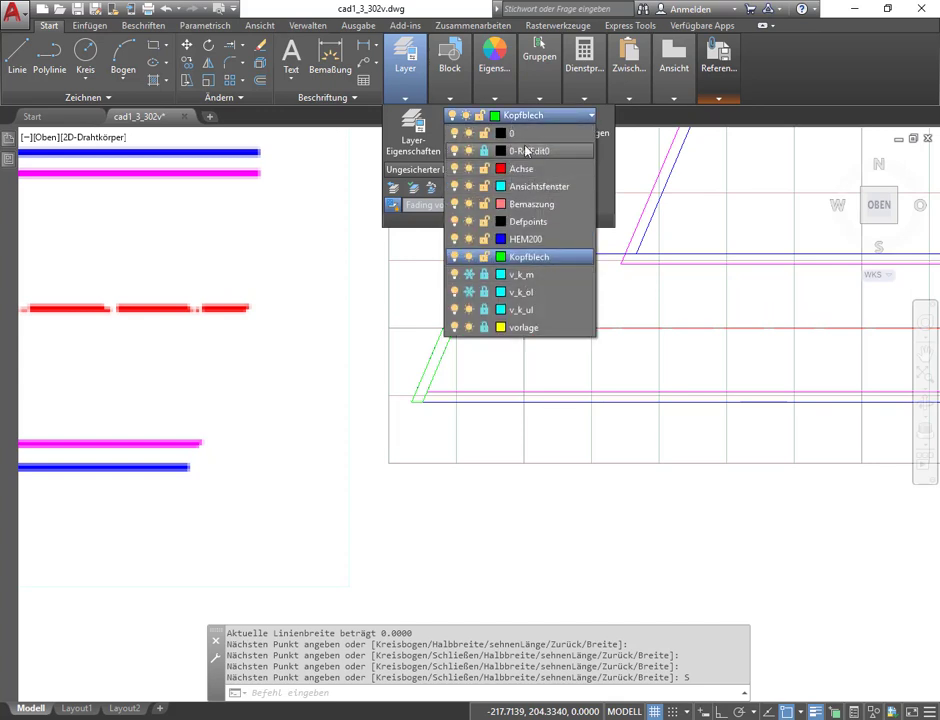
click(515, 133)
click(530, 116)
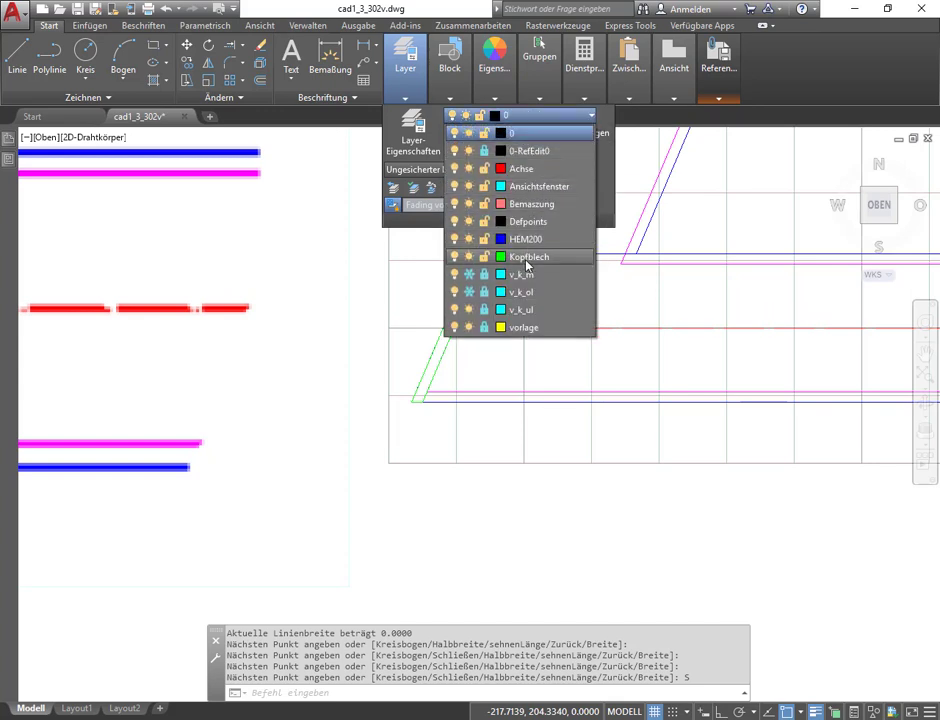
click(469, 257)
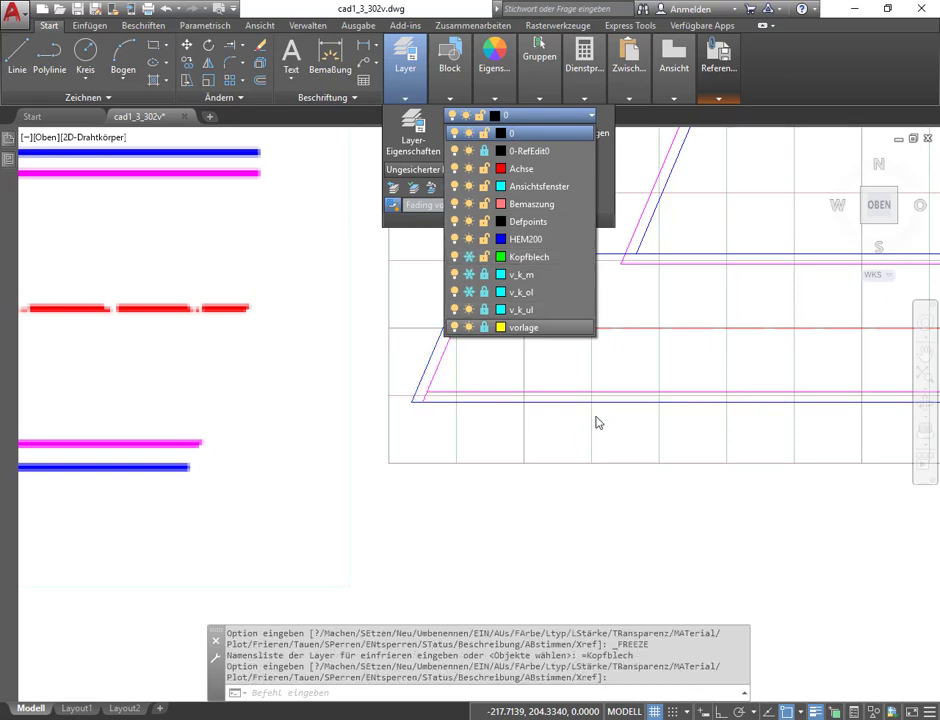
scroll(531, 325, up, 2)
scroll(487, 277, up, 1)
scroll(481, 260, up, 1)
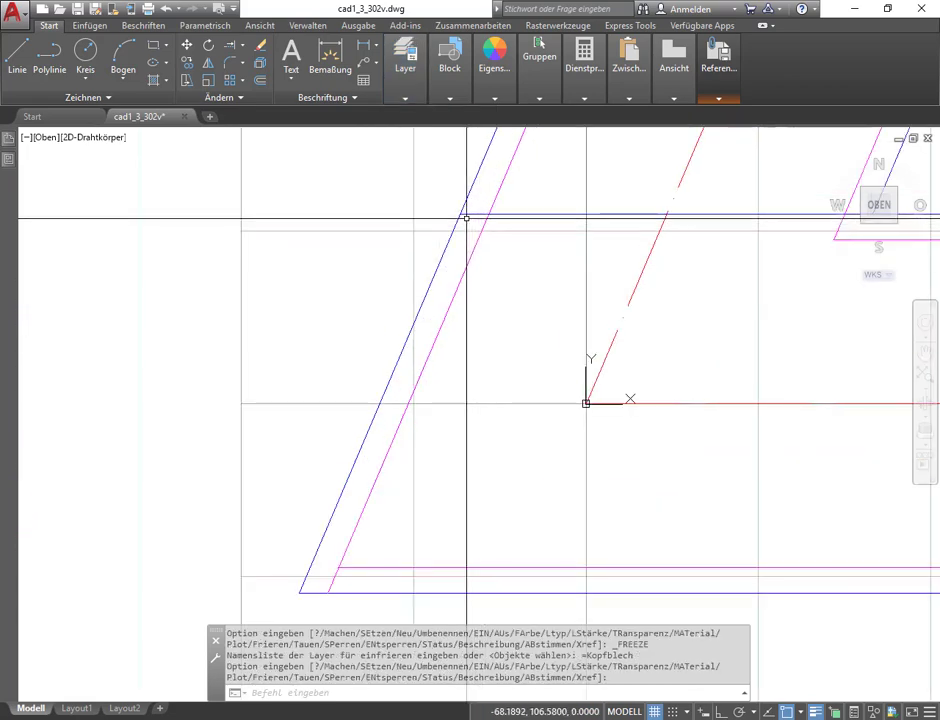
scroll(480, 258, down, 2)
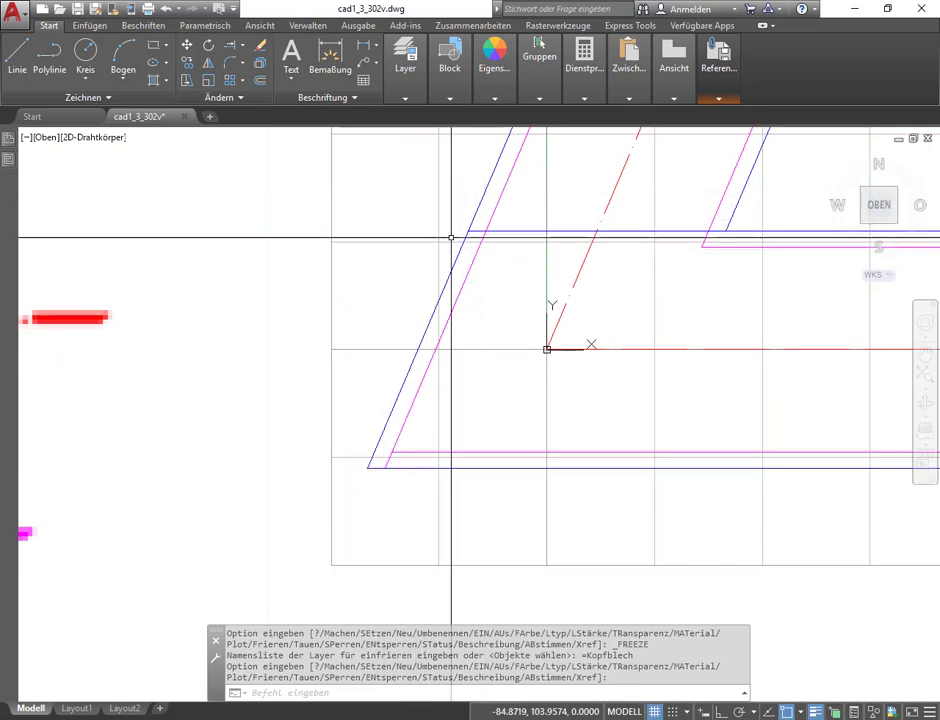
Step: Trim the slanted segments using all edges, then delete the leftover bottom corner piece
click(244, 47)
click(256, 70)
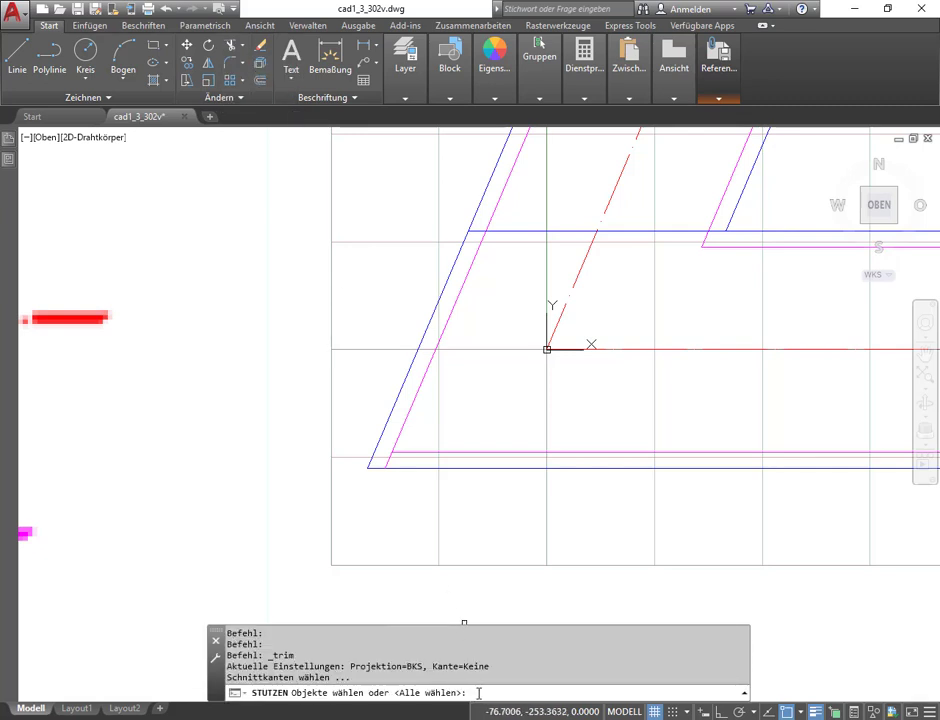
key(Return)
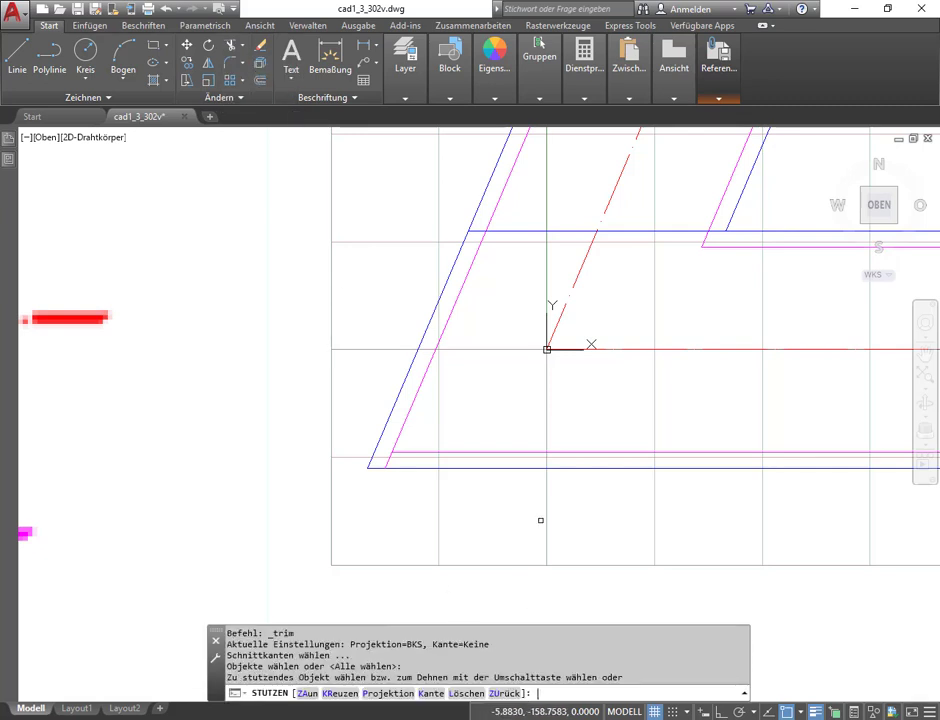
click(438, 299)
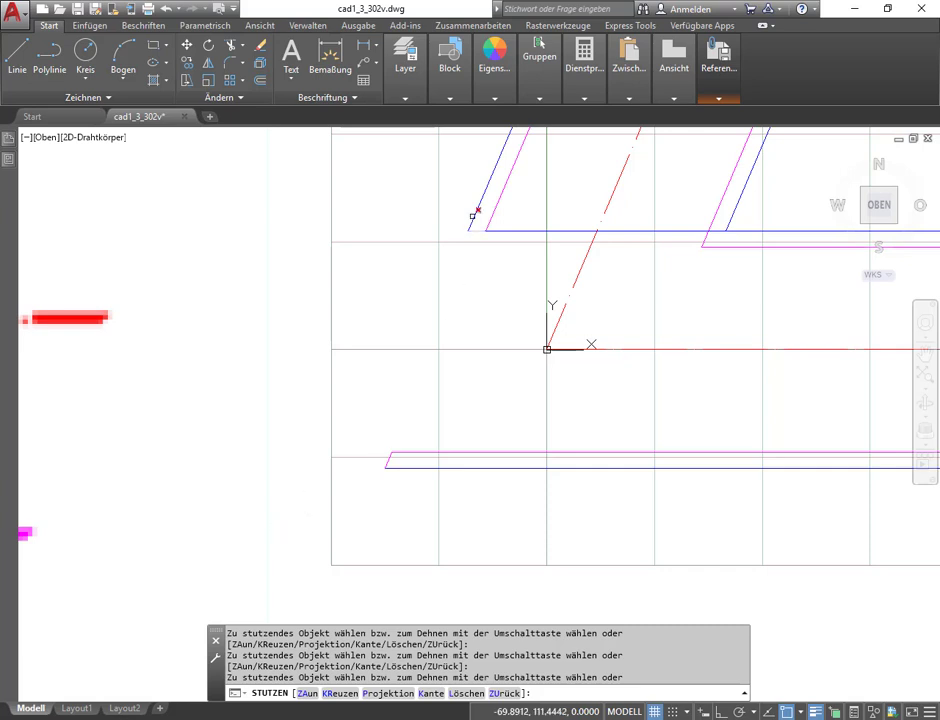
click(473, 216)
click(483, 206)
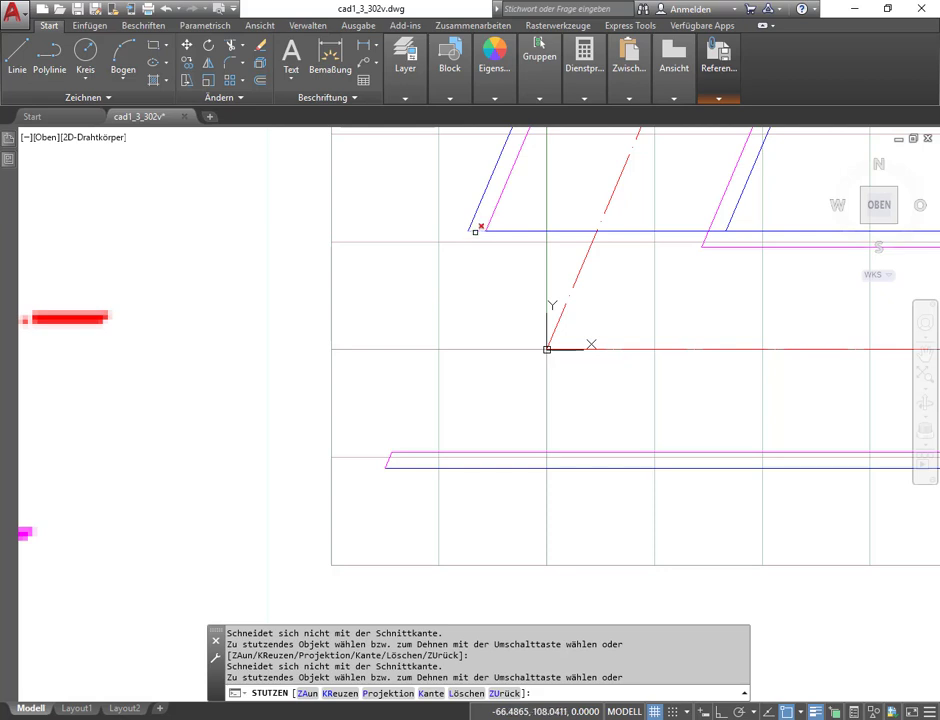
click(476, 230)
click(385, 464)
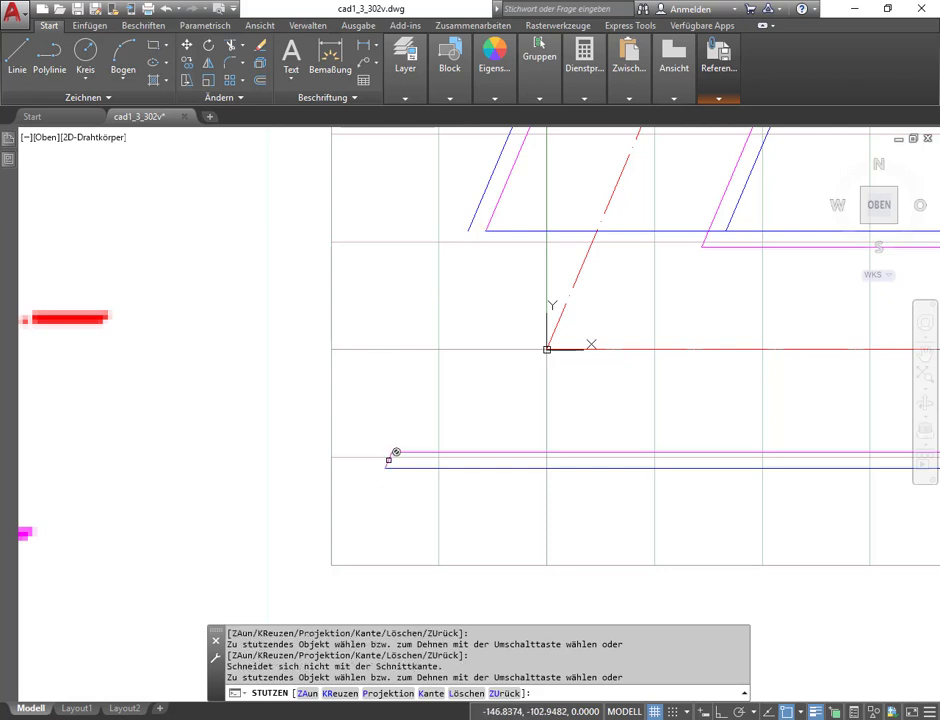
key(Escape)
key(Escape)
click(385, 458)
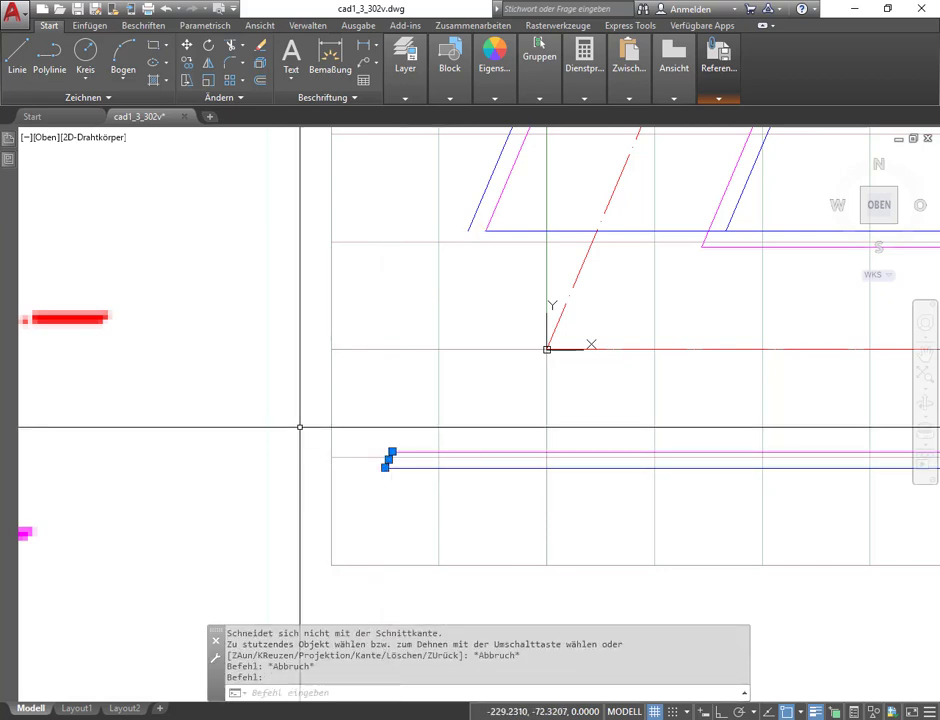
key(Delete)
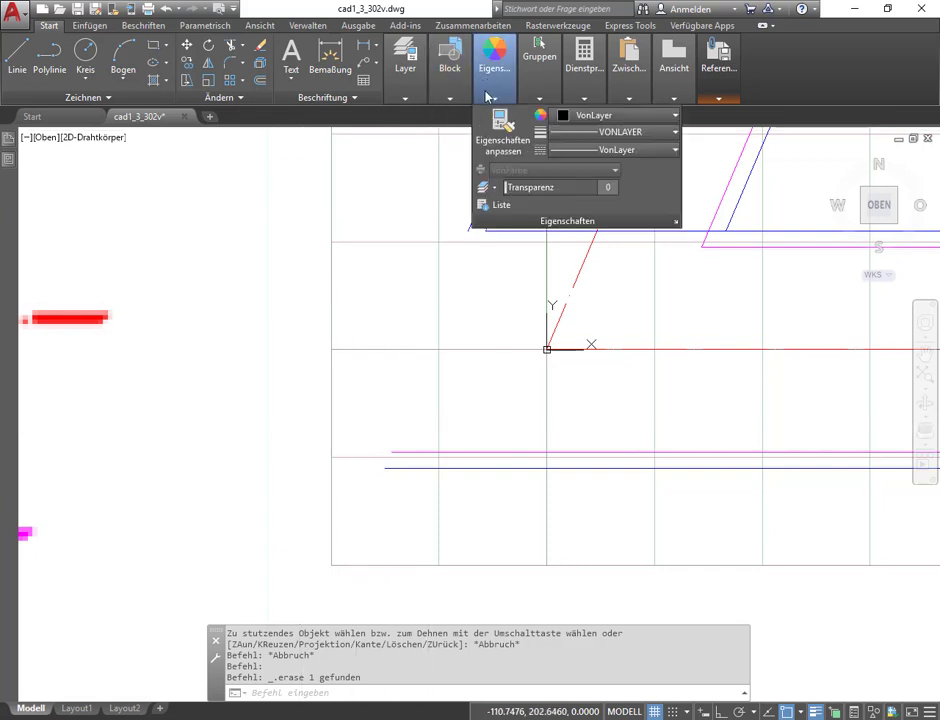
Step: Thaw the Kopfblech layer and frame the lower-left member joint near the origin
mouse_move(405, 70)
click(449, 115)
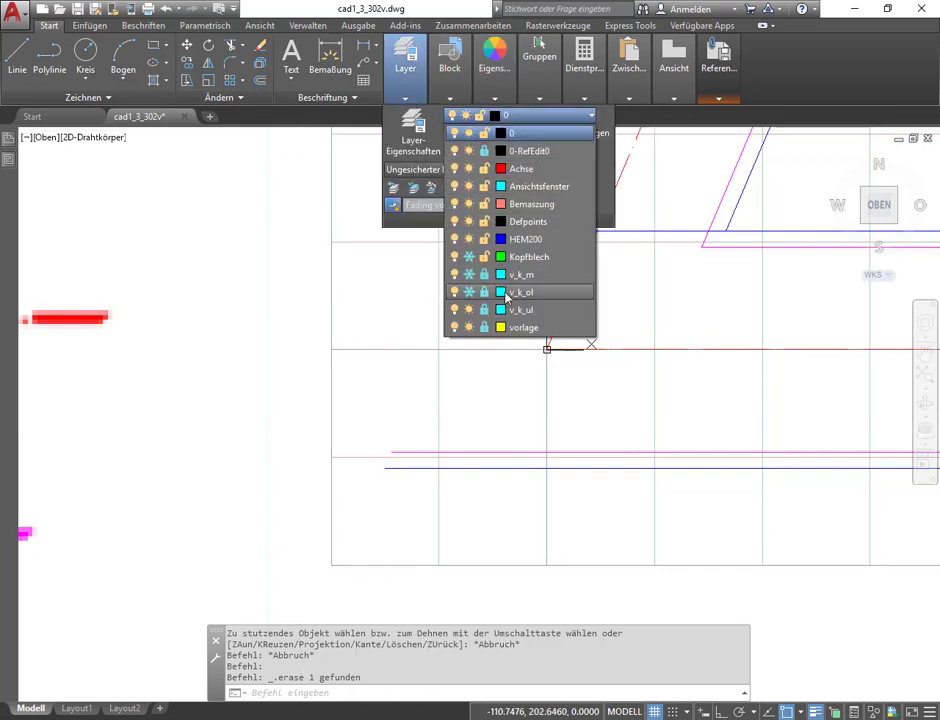
click(469, 259)
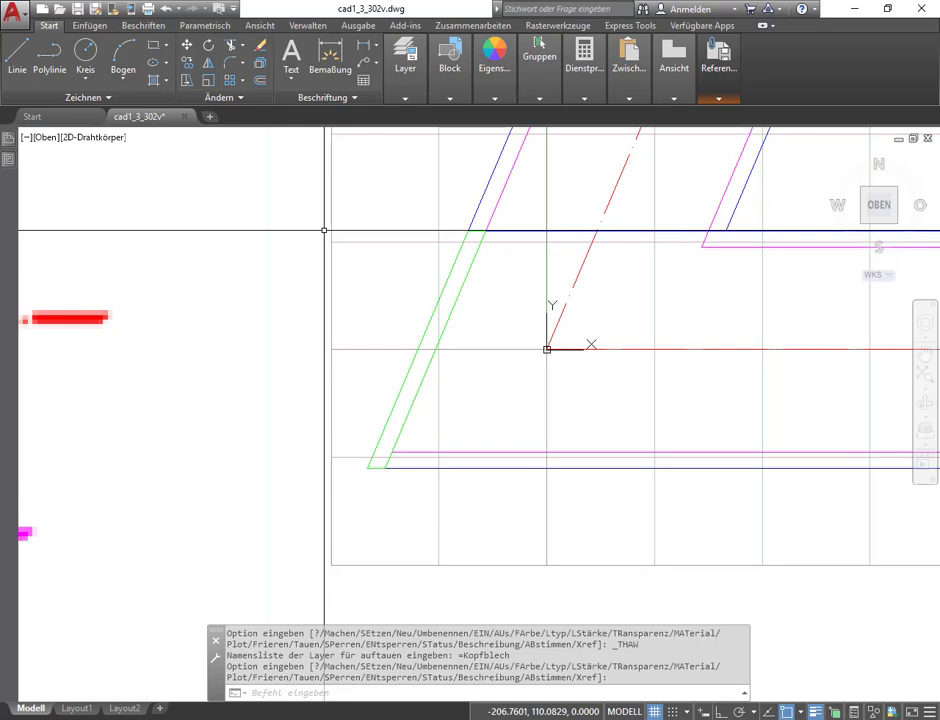
key(Escape)
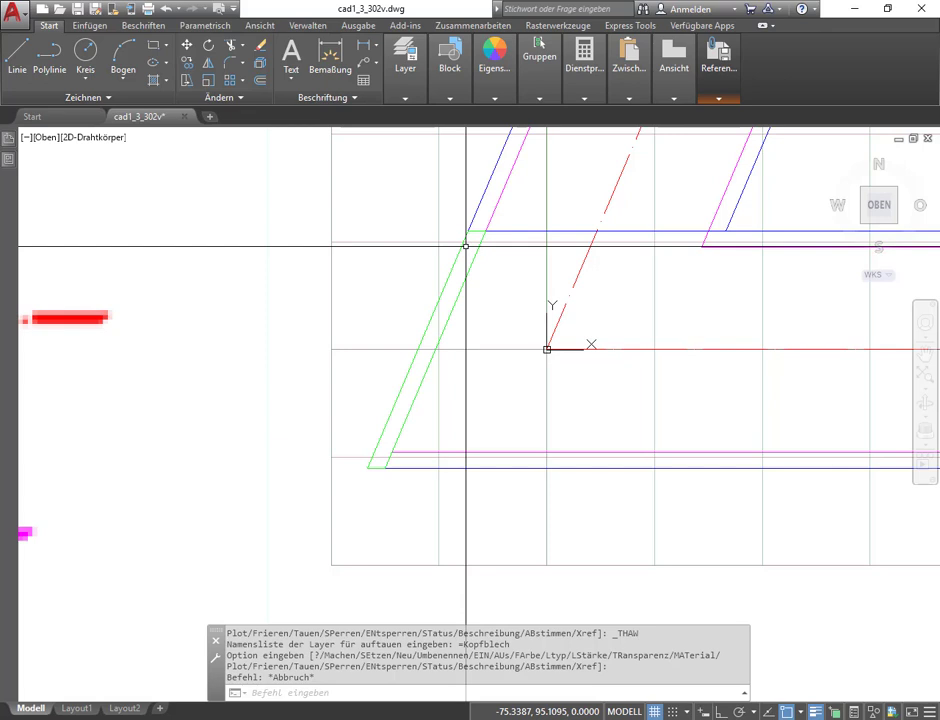
middle_drag(688, 279, 694, 318)
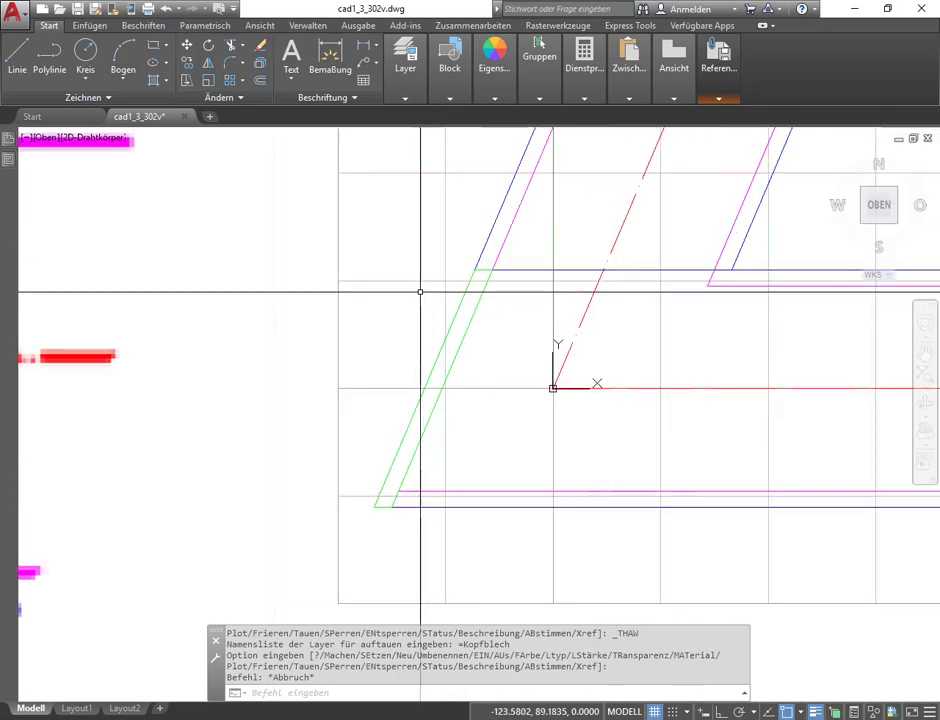
scroll(603, 323, down, 5)
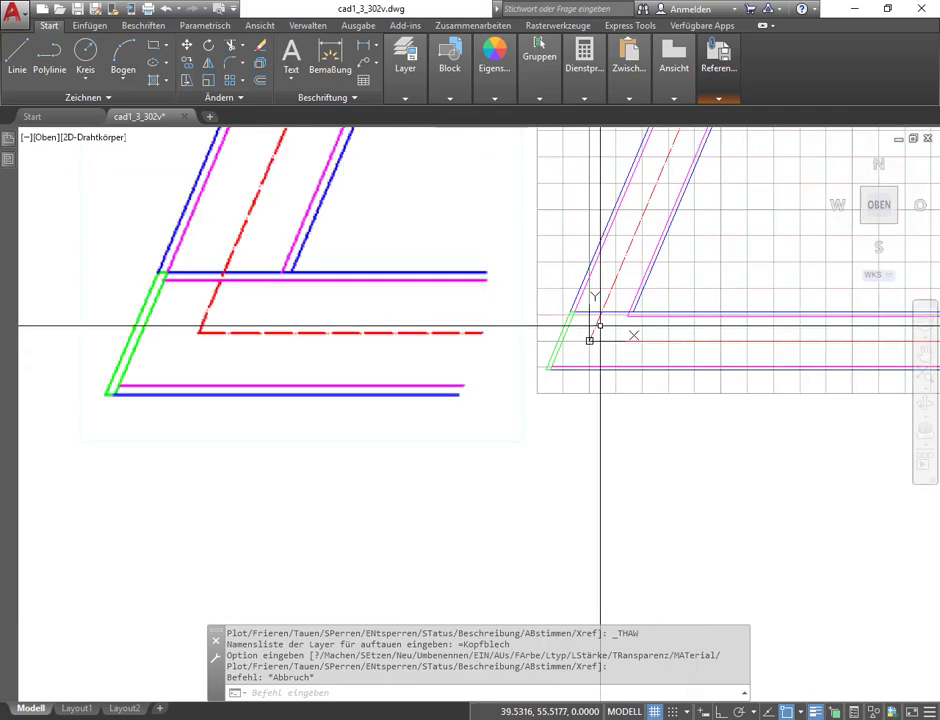
scroll(608, 323, up, 6)
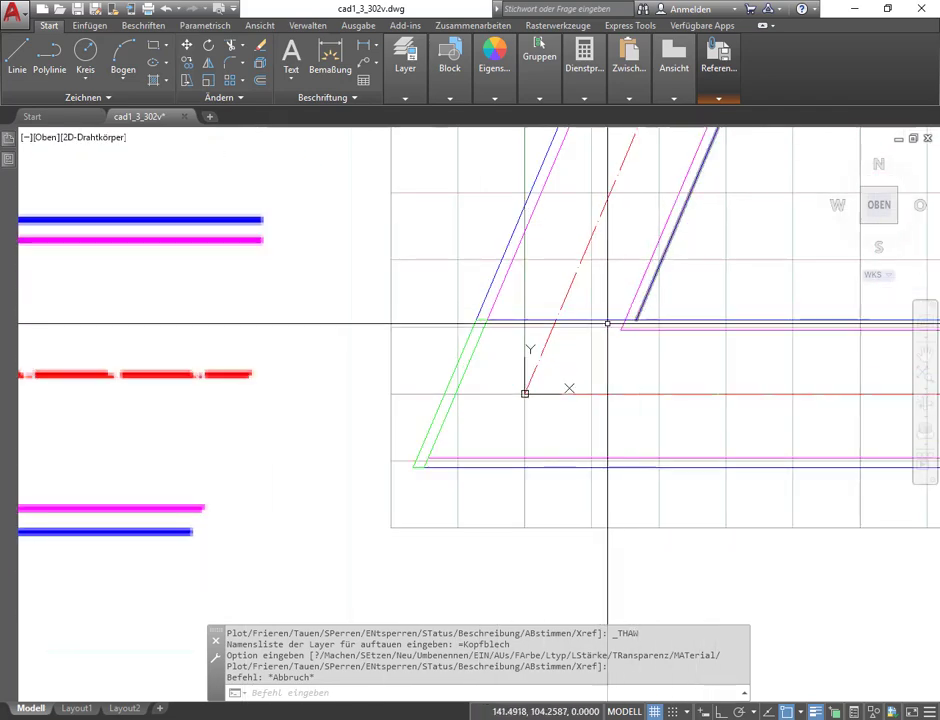
middle_drag(531, 317, 570, 308)
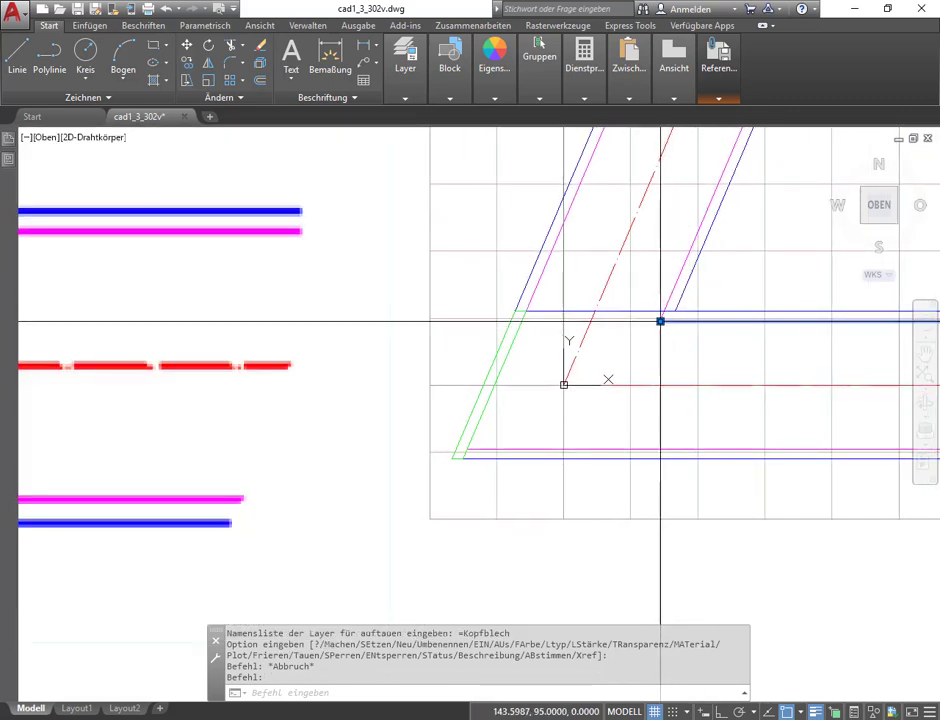
Step: Try stretching the chord line's end point, leaving it in place
click(714, 348)
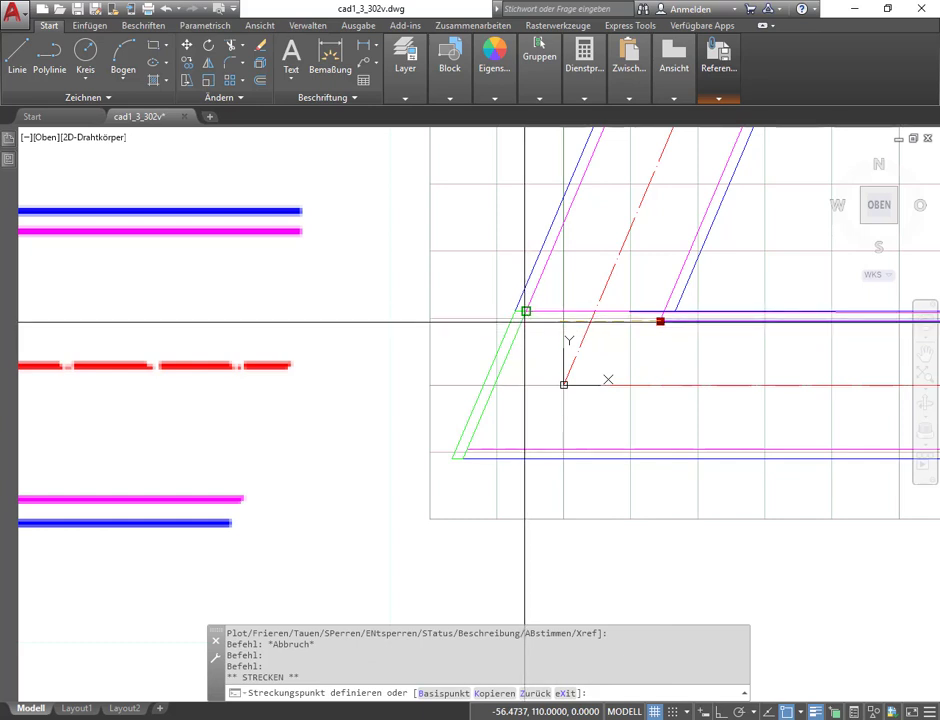
right_click(525, 322)
click(557, 343)
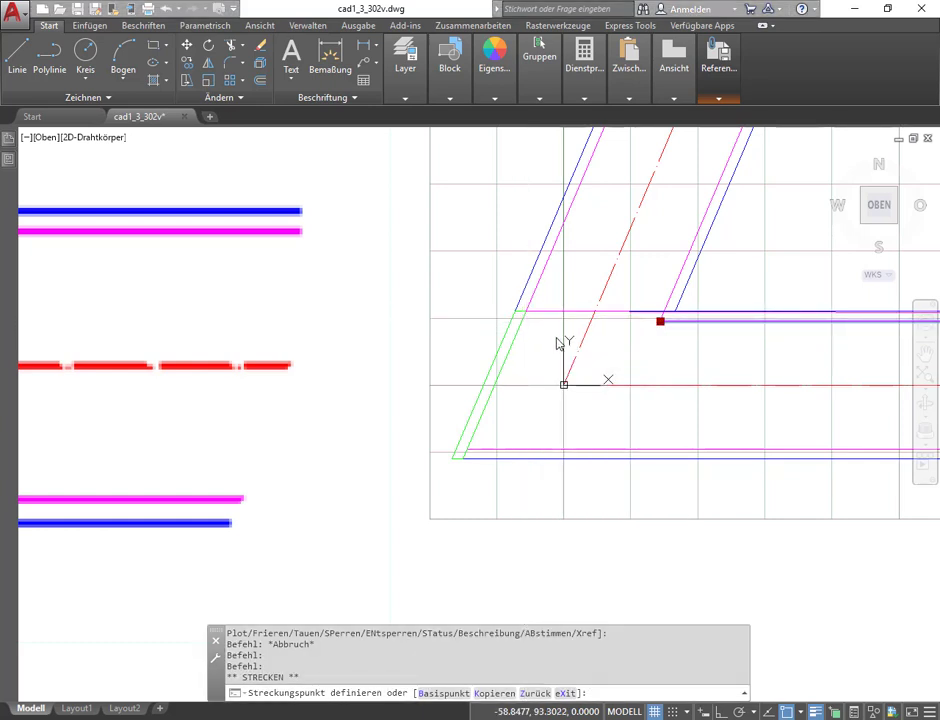
click(660, 321)
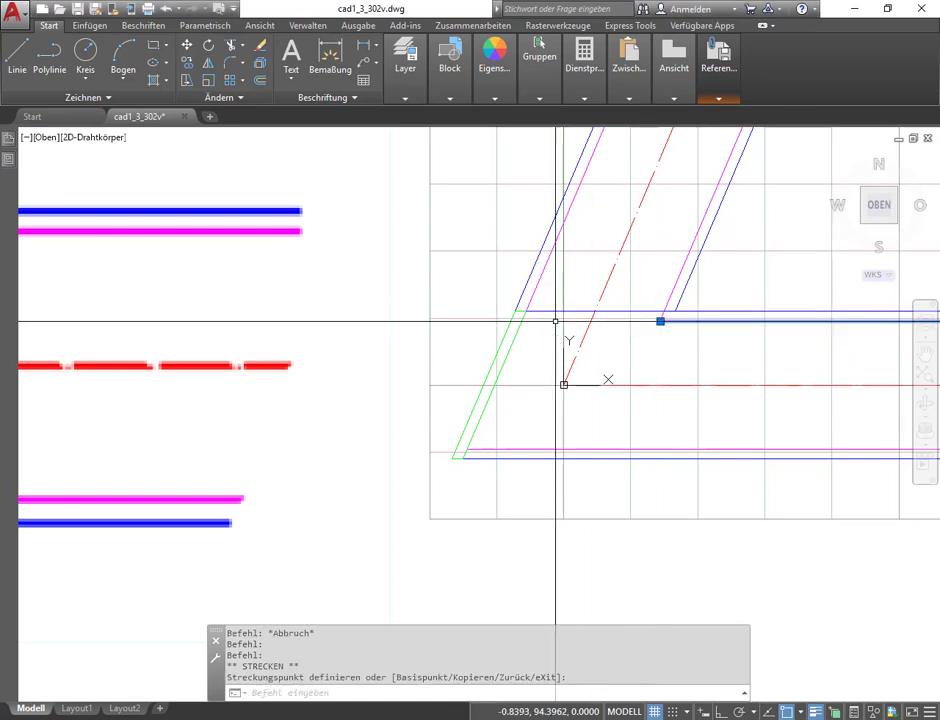
click(660, 321)
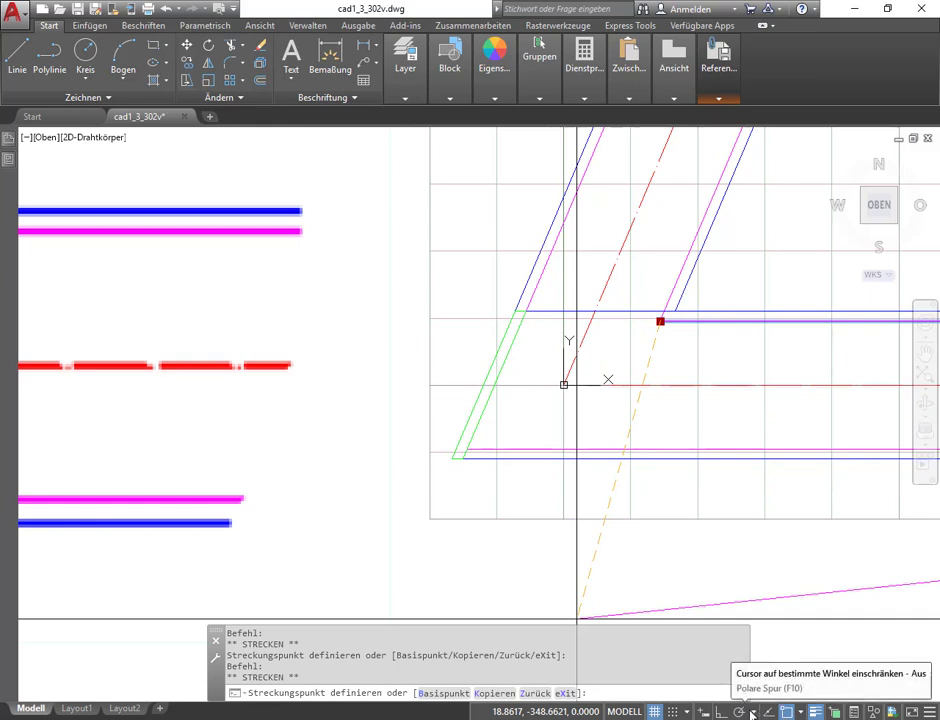
Step: Enable apparent-intersection snap and ortho, then retry and cancel the chord stretch
click(800, 713)
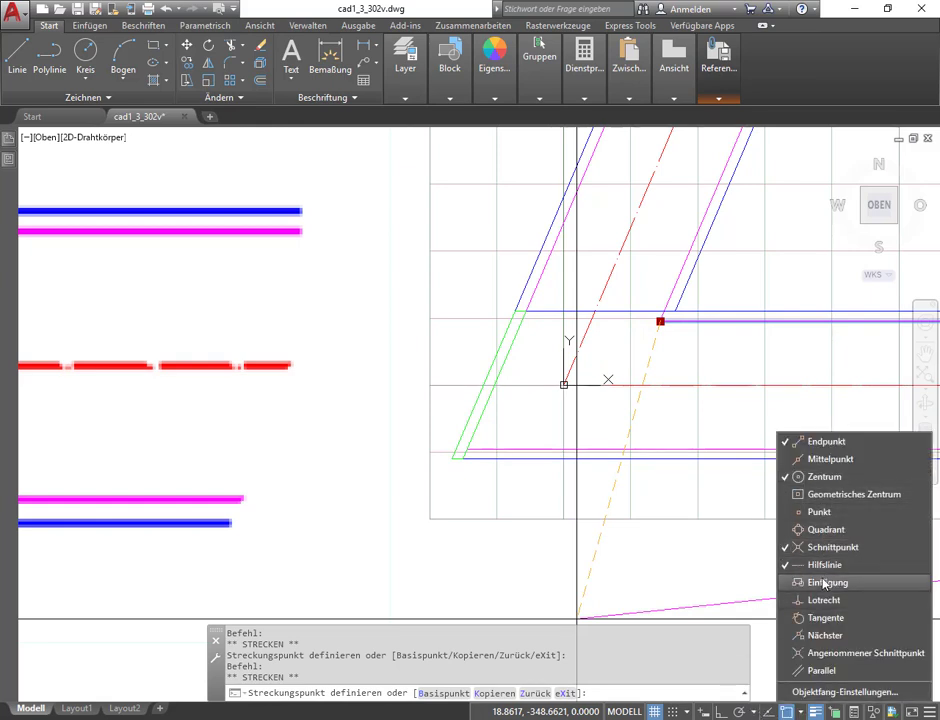
click(824, 655)
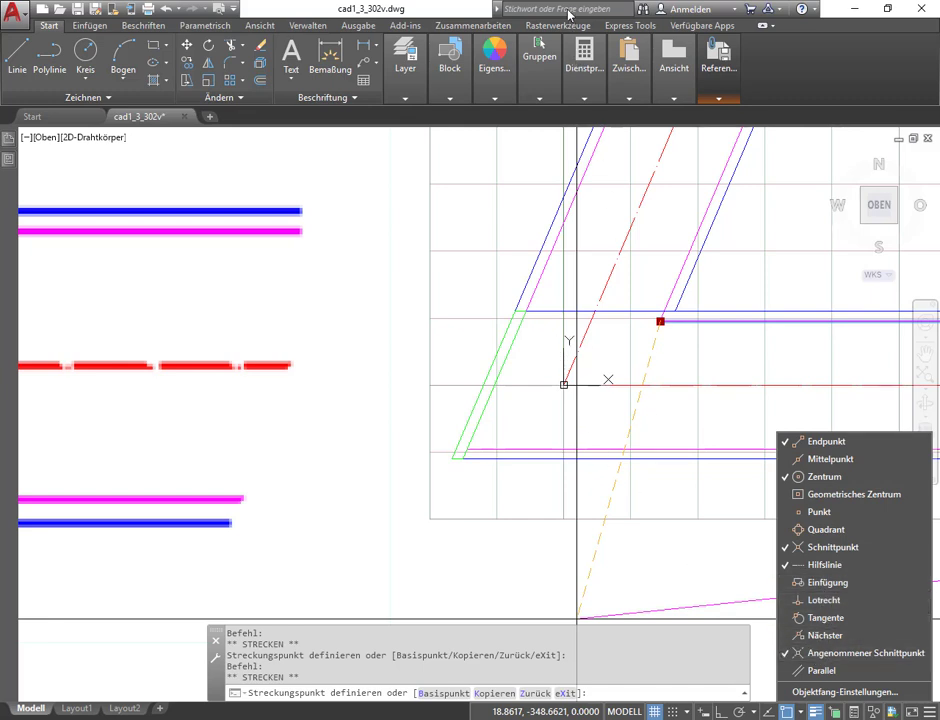
click(651, 387)
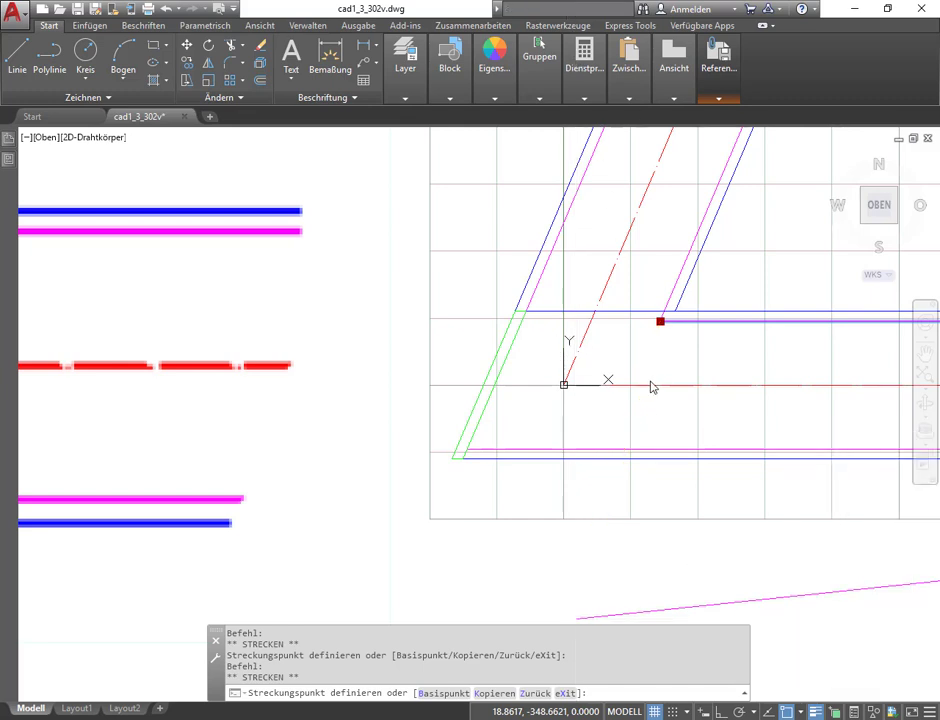
click(660, 321)
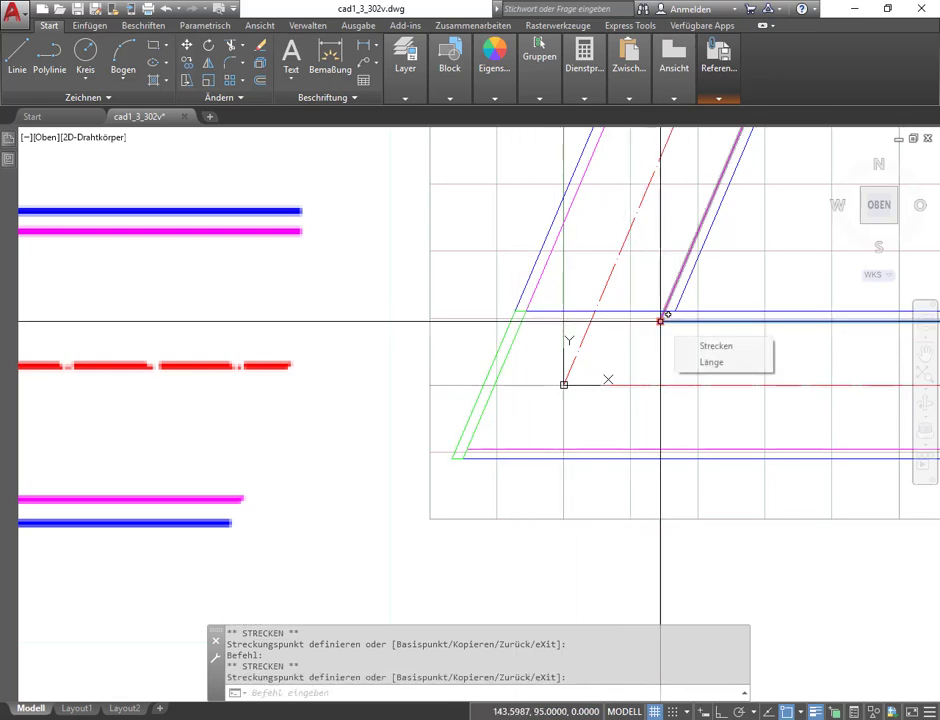
click(660, 321)
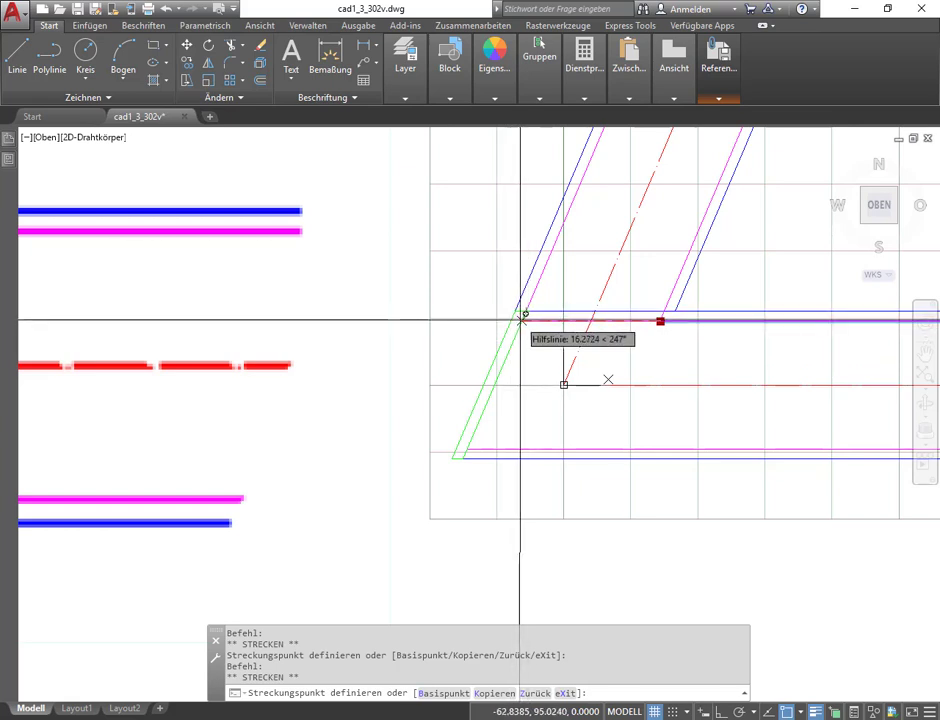
scroll(520, 316, up, 4)
scroll(523, 319, up, 4)
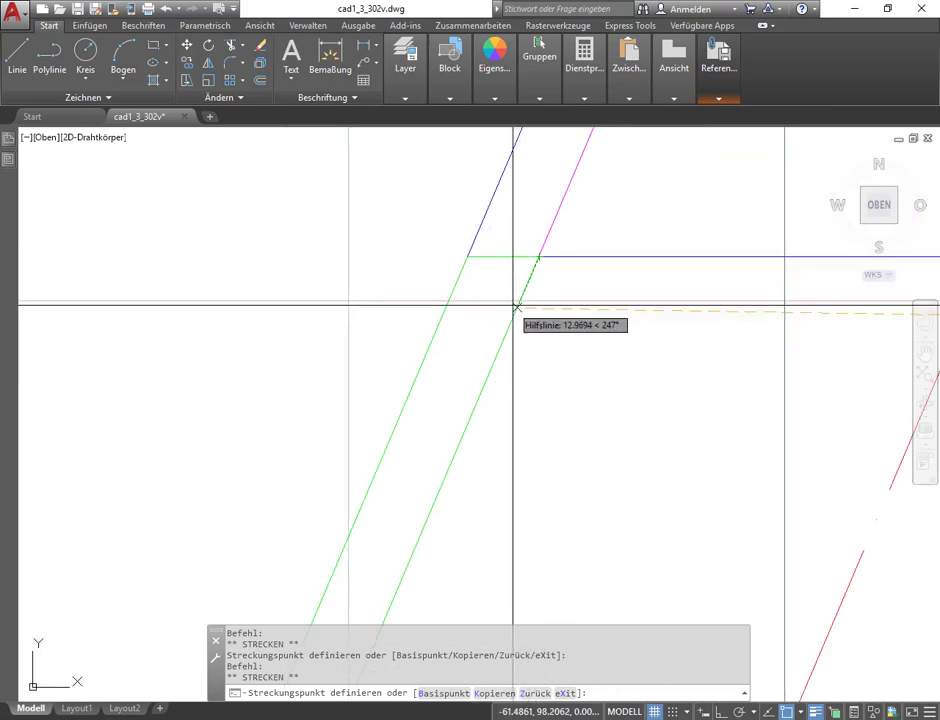
click(719, 712)
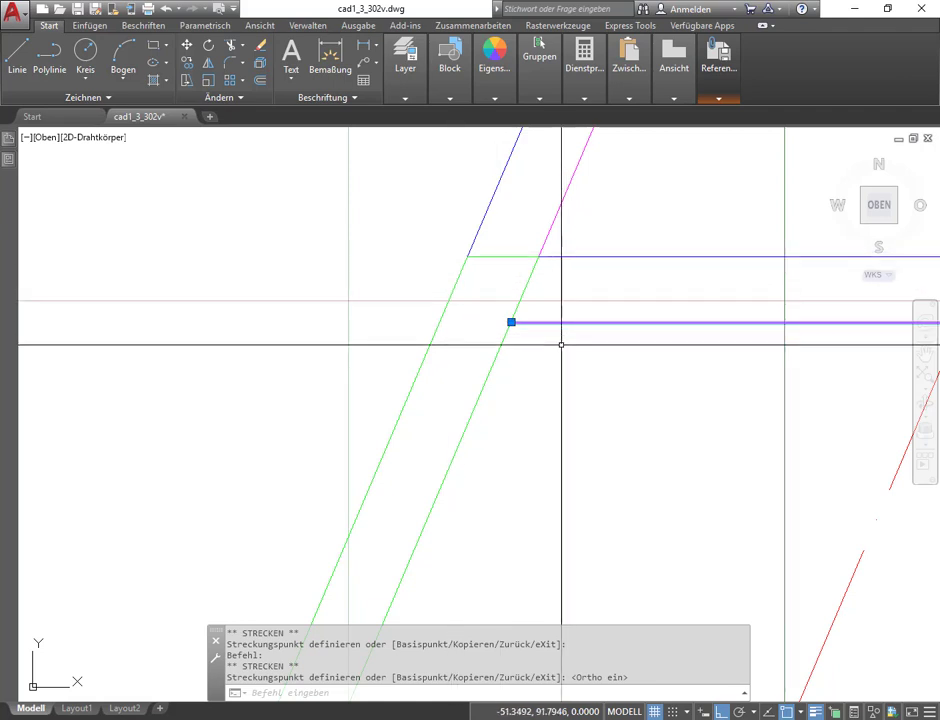
key(Escape)
Step: Follow the chord lines, try stretching the diagonal's end point, cancel, and view the whole node
scroll(529, 305, up, 5)
scroll(541, 466, up, 5)
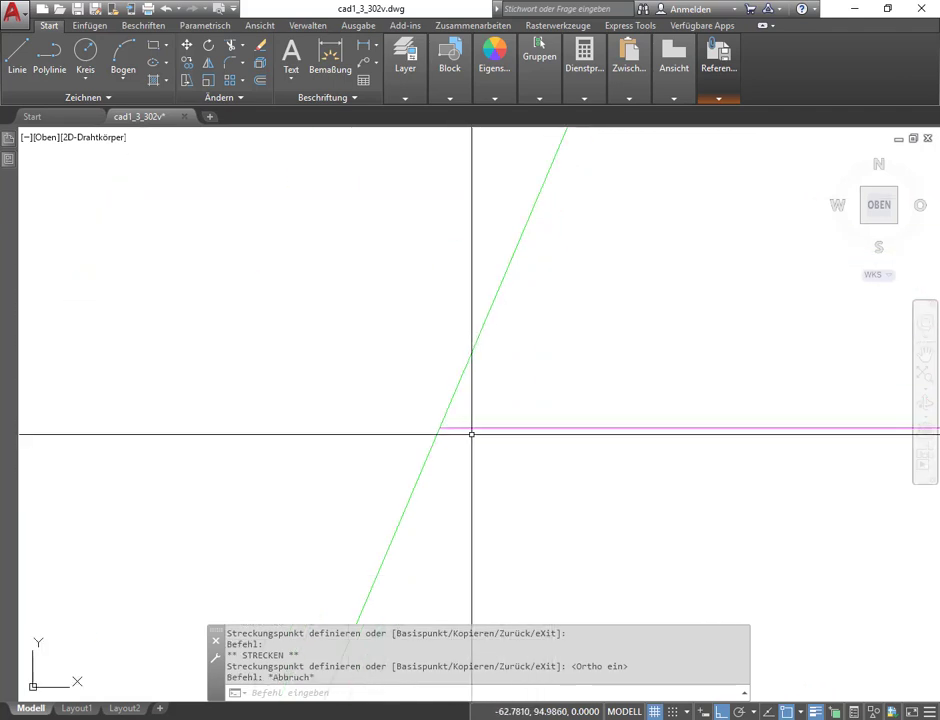
scroll(496, 397, down, 3)
scroll(489, 384, down, 4)
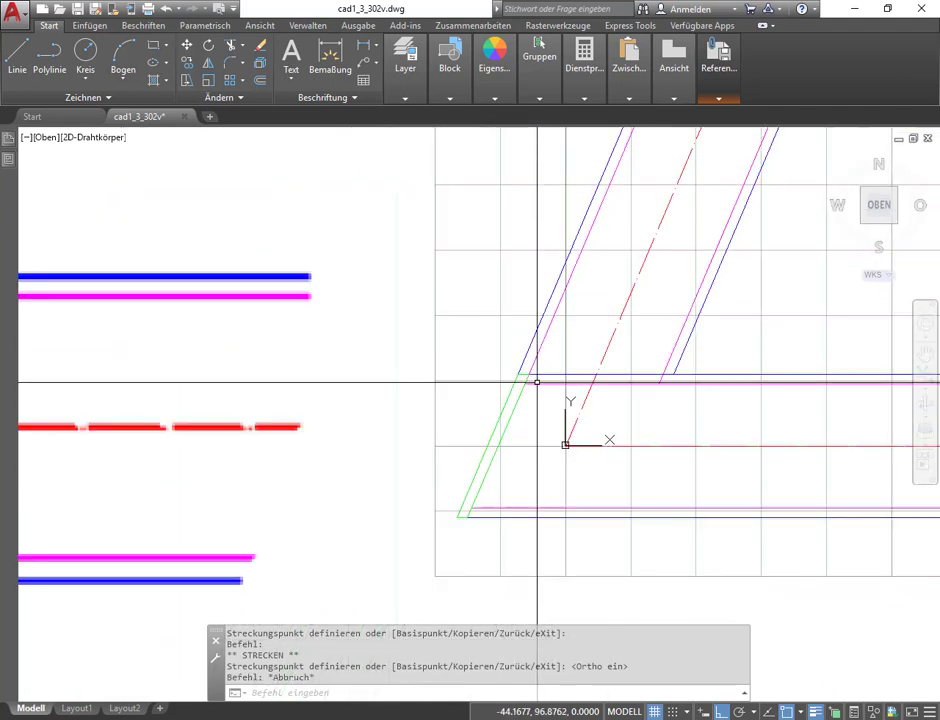
scroll(556, 373, up, 4)
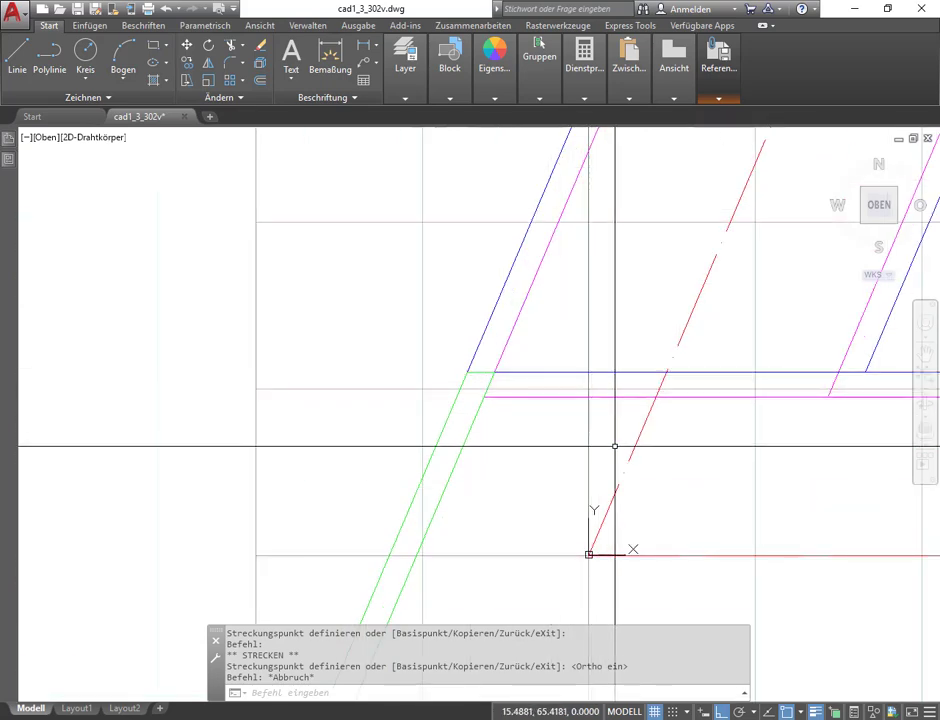
middle_drag(613, 445, 403, 409)
scroll(342, 365, up, 2)
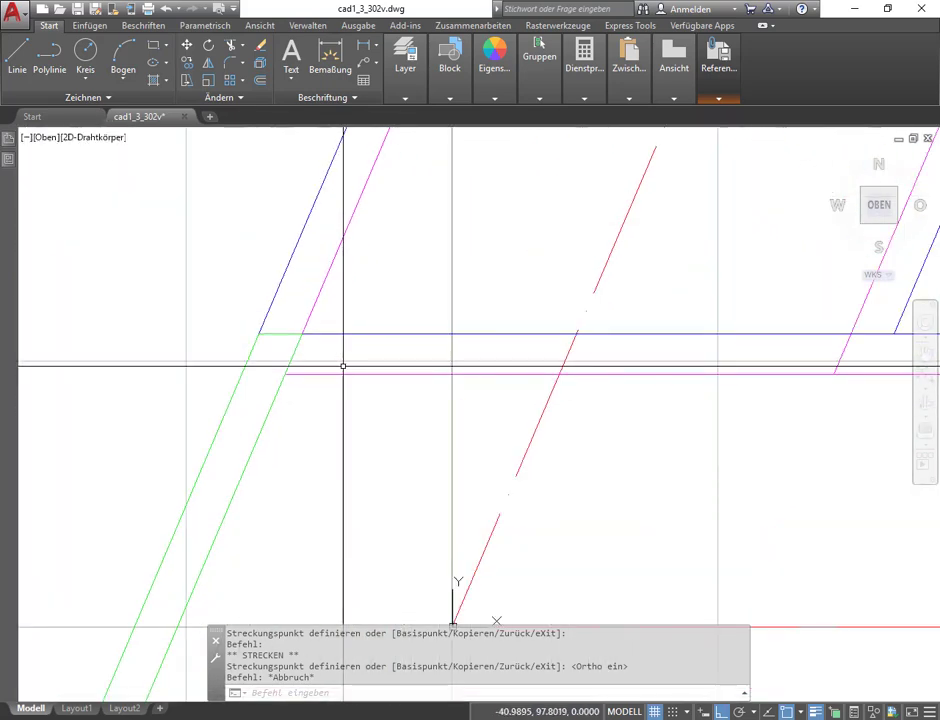
scroll(325, 237, down, 7)
scroll(410, 252, up, 6)
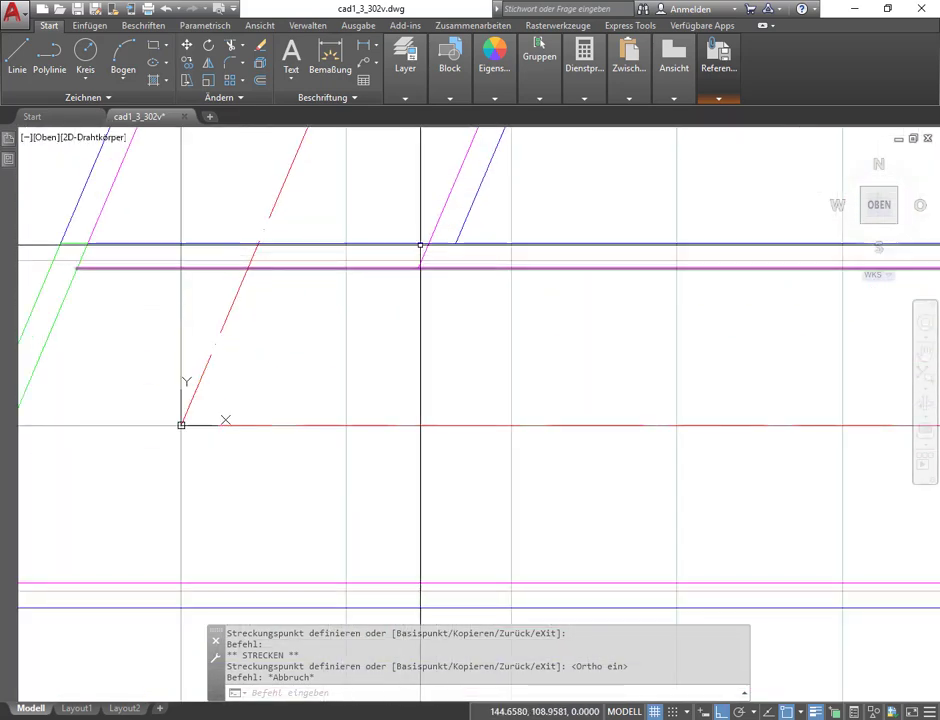
scroll(428, 268, down, 2)
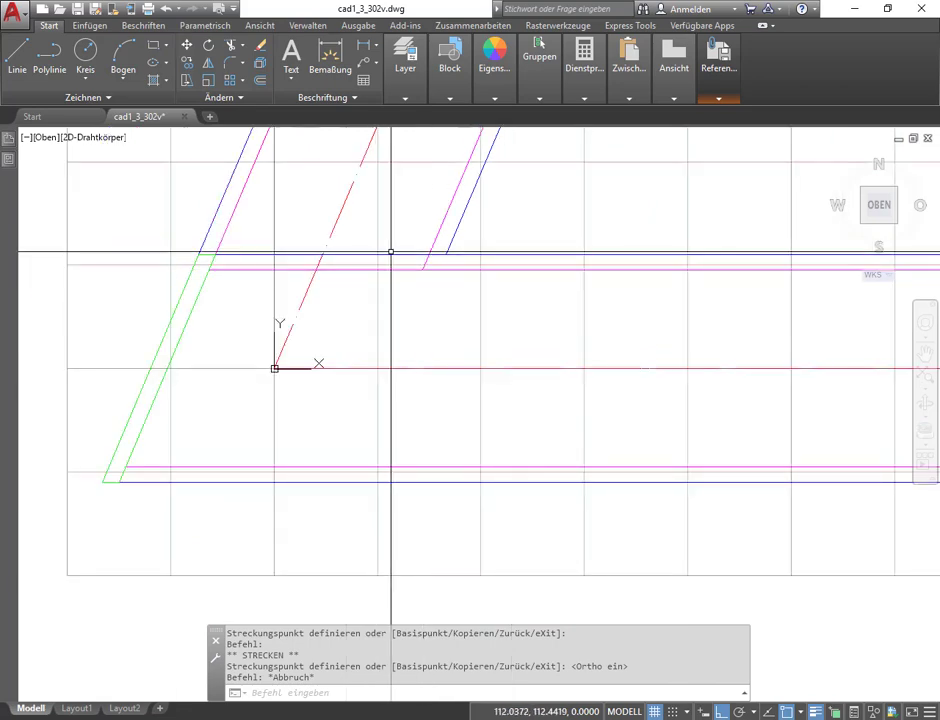
scroll(285, 284, down, 5)
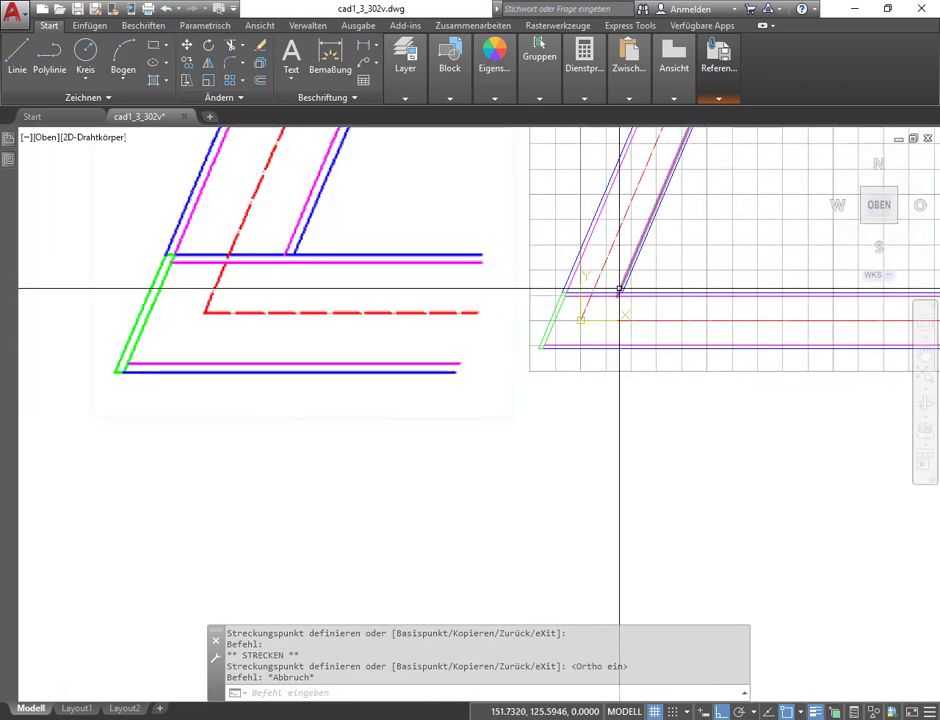
scroll(611, 285, up, 5)
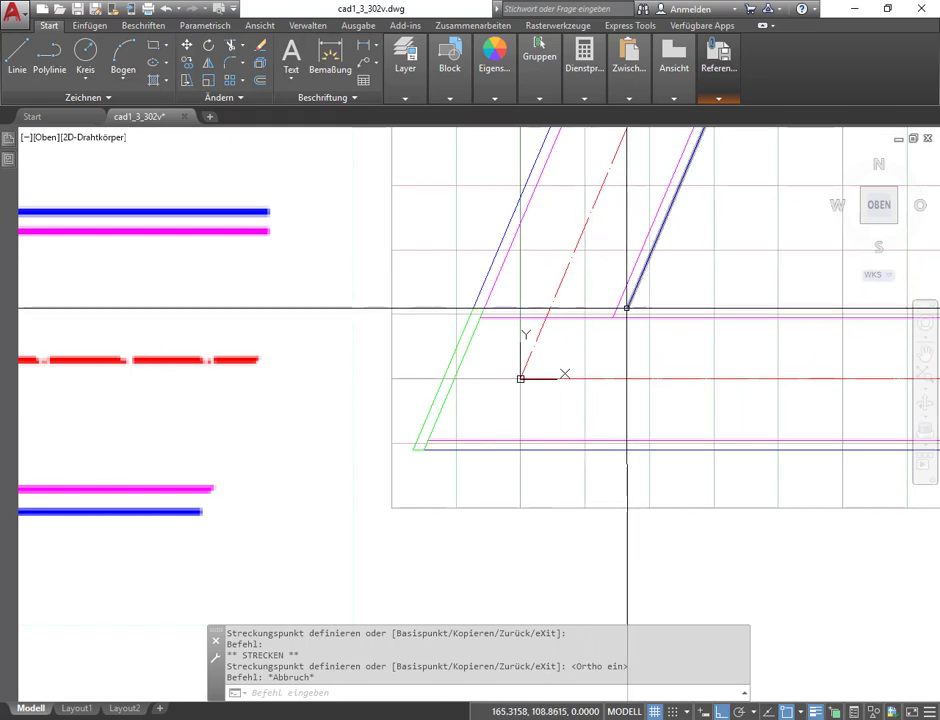
click(614, 311)
click(614, 311)
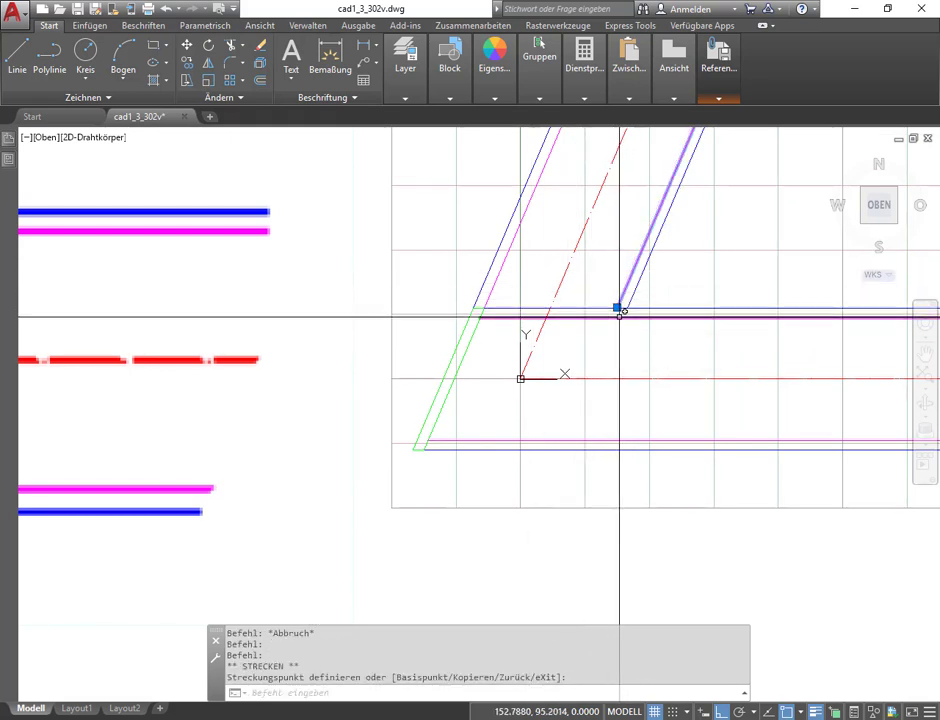
key(Escape)
scroll(618, 316, up, 2)
scroll(504, 252, down, 3)
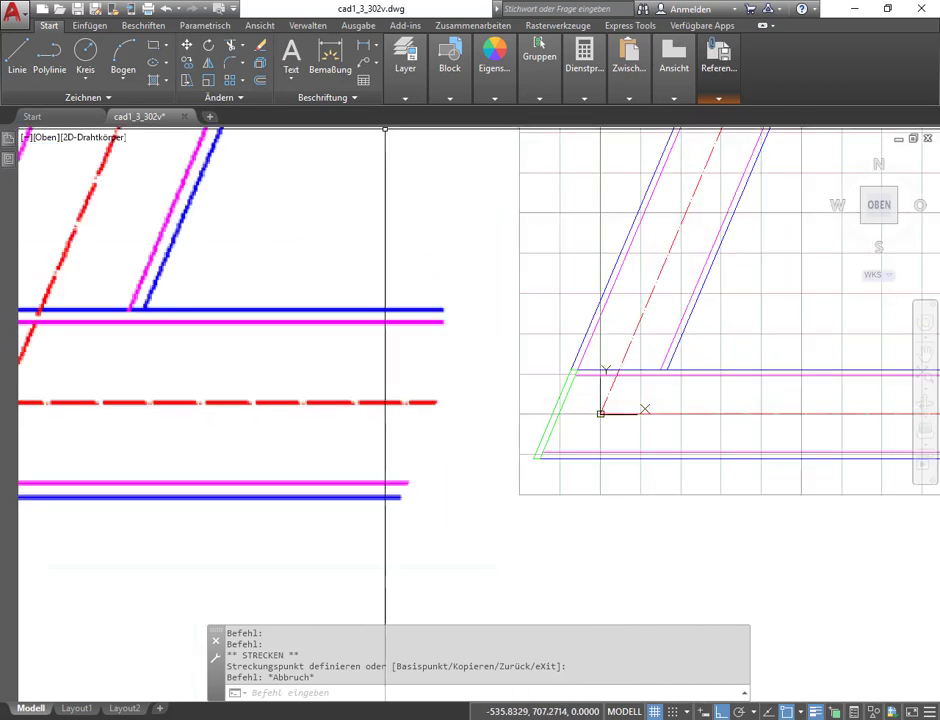
scroll(438, 224, down, 3)
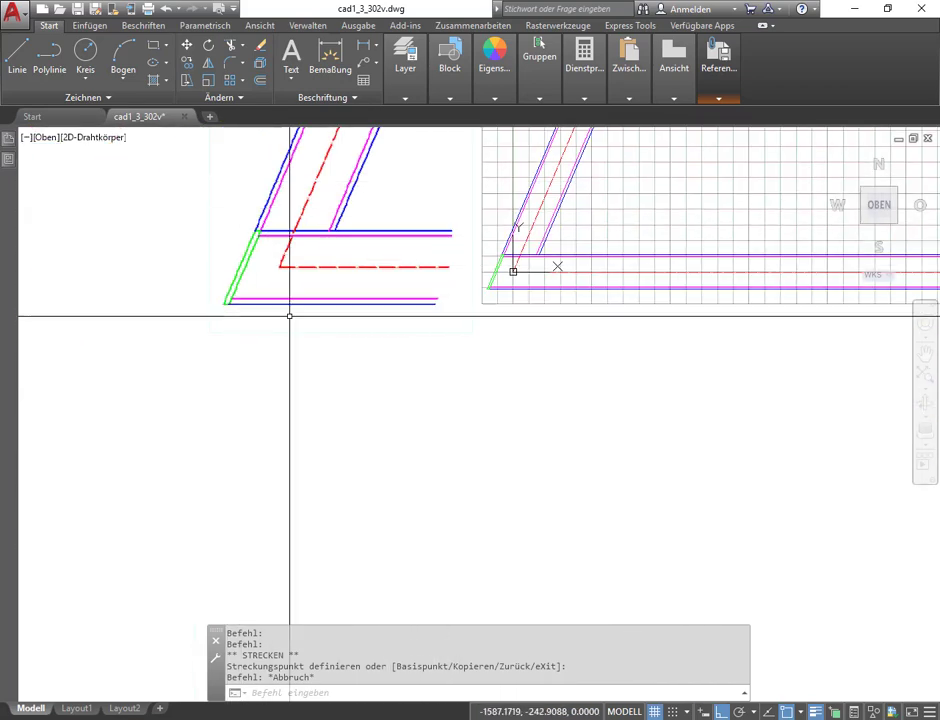
Step: Save the reference edits, confirming the TraegerHaelfte block redefinition
click(716, 100)
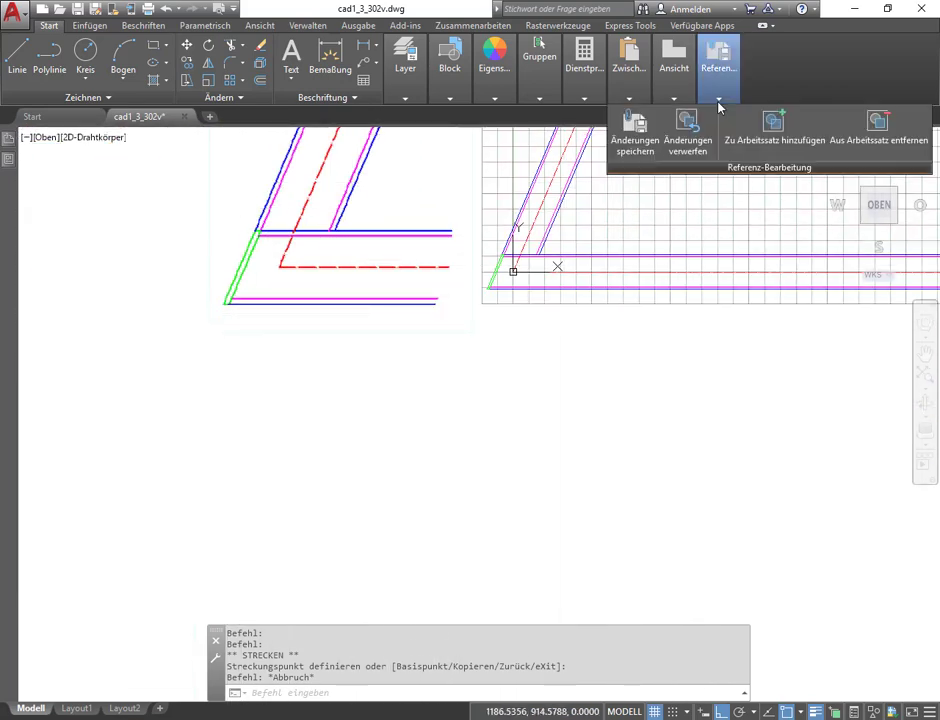
click(632, 130)
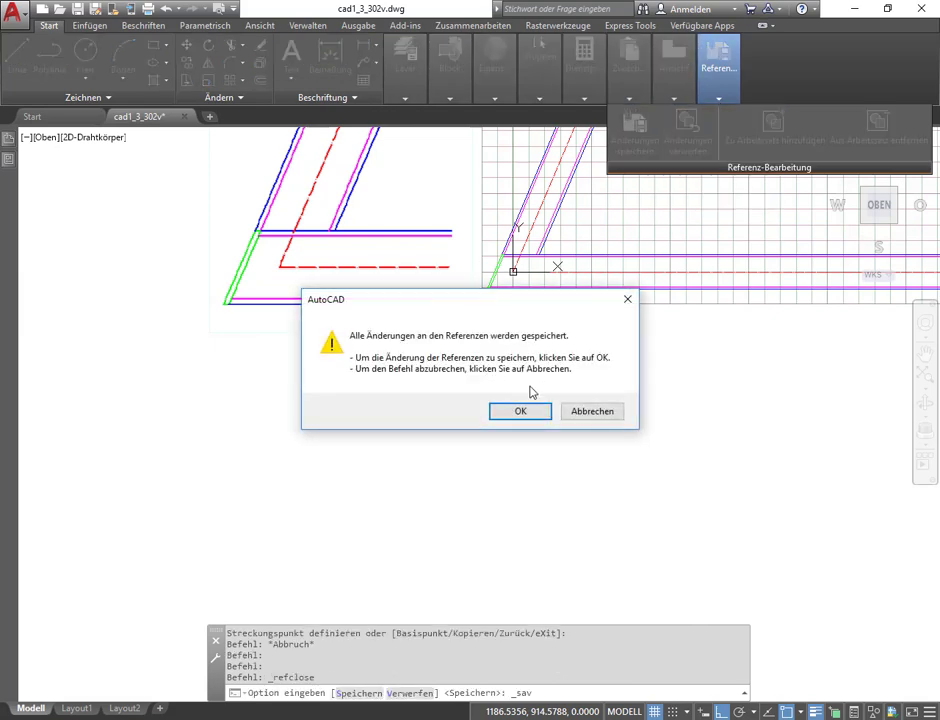
click(506, 415)
scroll(640, 333, down, 6)
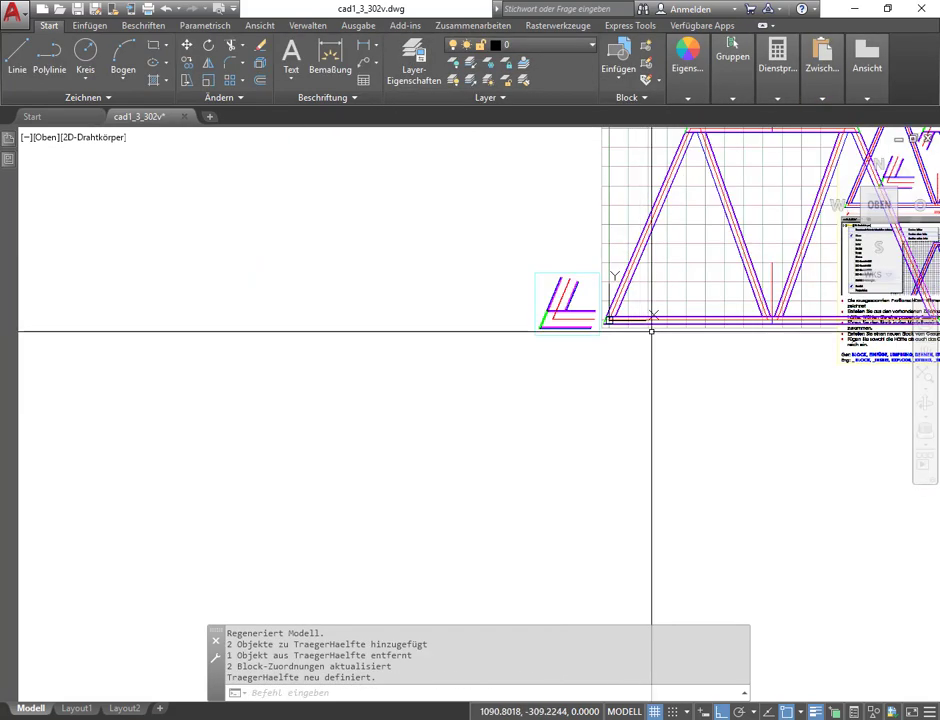
middle_drag(650, 329, 307, 377)
Step: Zoom and pan across both trusses to check the updated block
scroll(457, 352, up, 4)
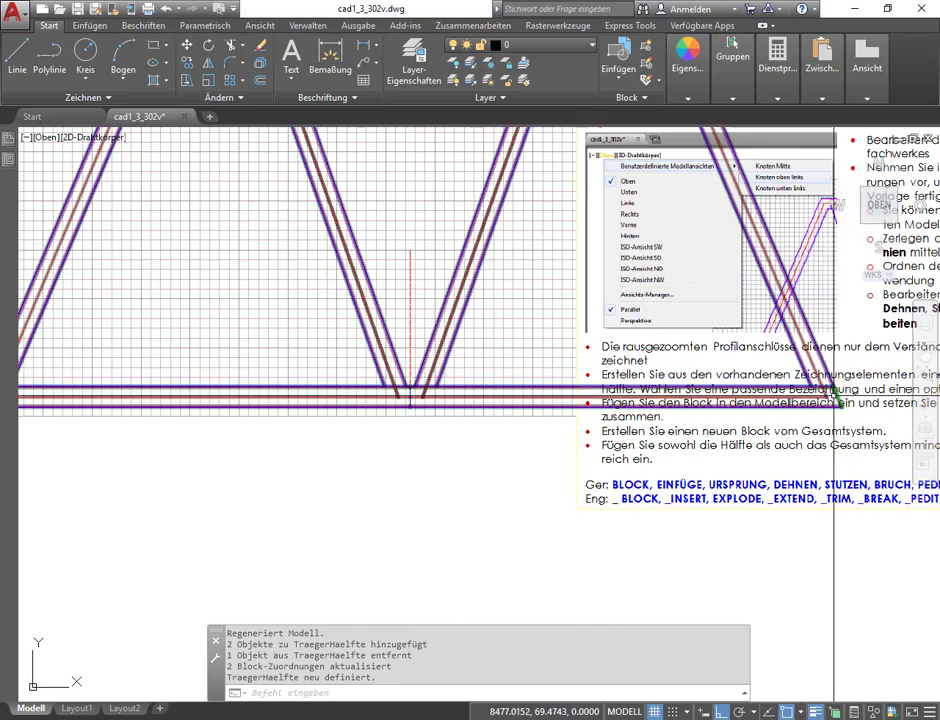
scroll(838, 395, down, 3)
scroll(600, 390, down, 2)
middle_drag(600, 390, 464, 398)
scroll(623, 405, up, 2)
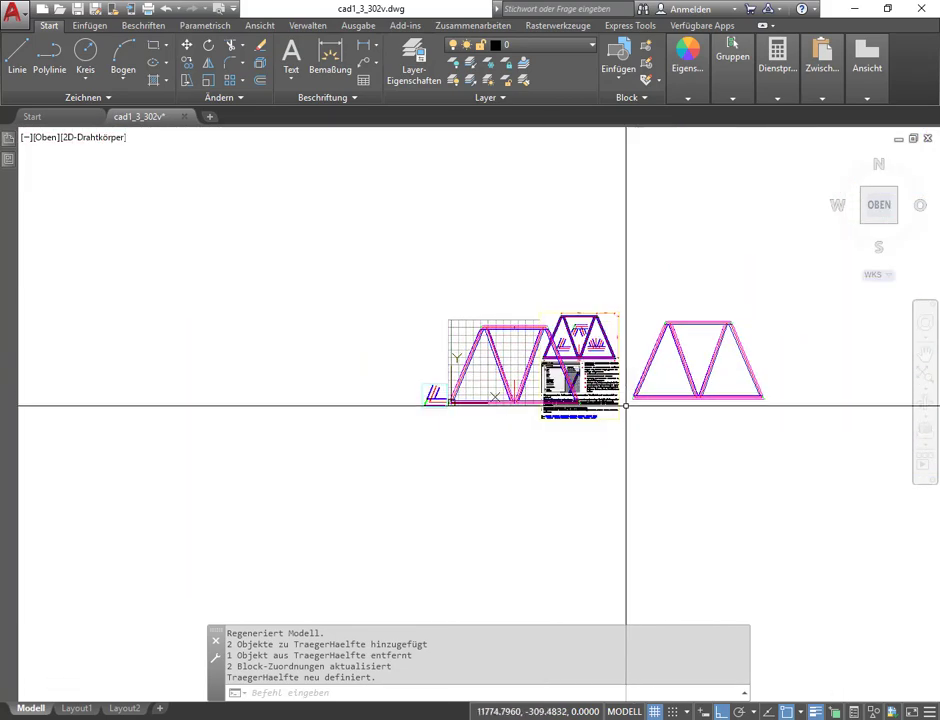
scroll(713, 397, up, 3)
middle_drag(713, 397, 373, 407)
scroll(384, 430, down, 3)
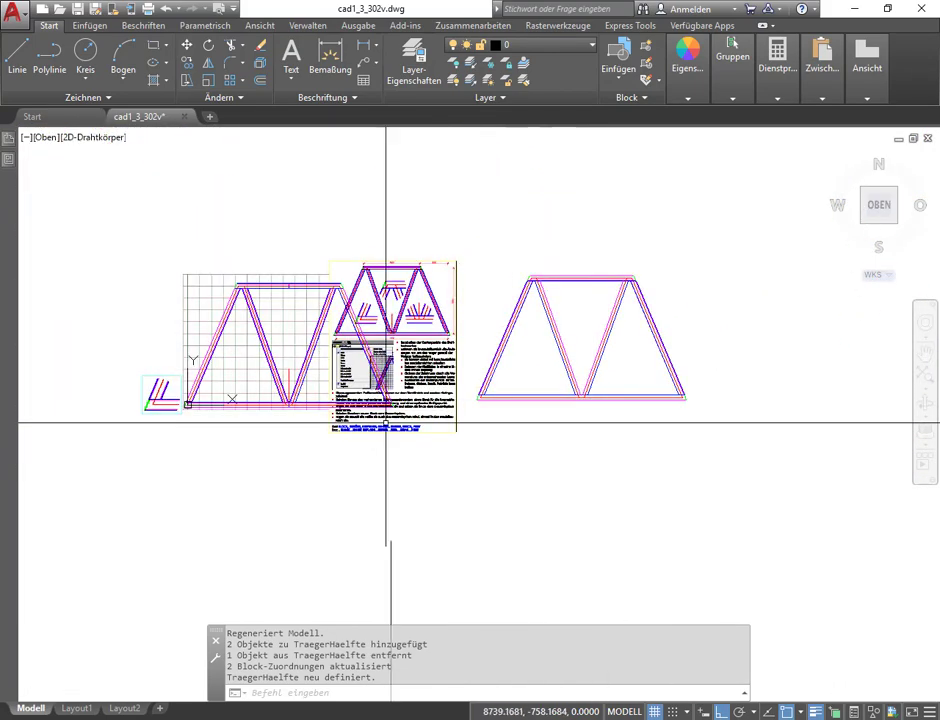
scroll(334, 319, up, 1)
scroll(413, 296, up, 4)
middle_drag(413, 296, 292, 241)
scroll(342, 300, down, 2)
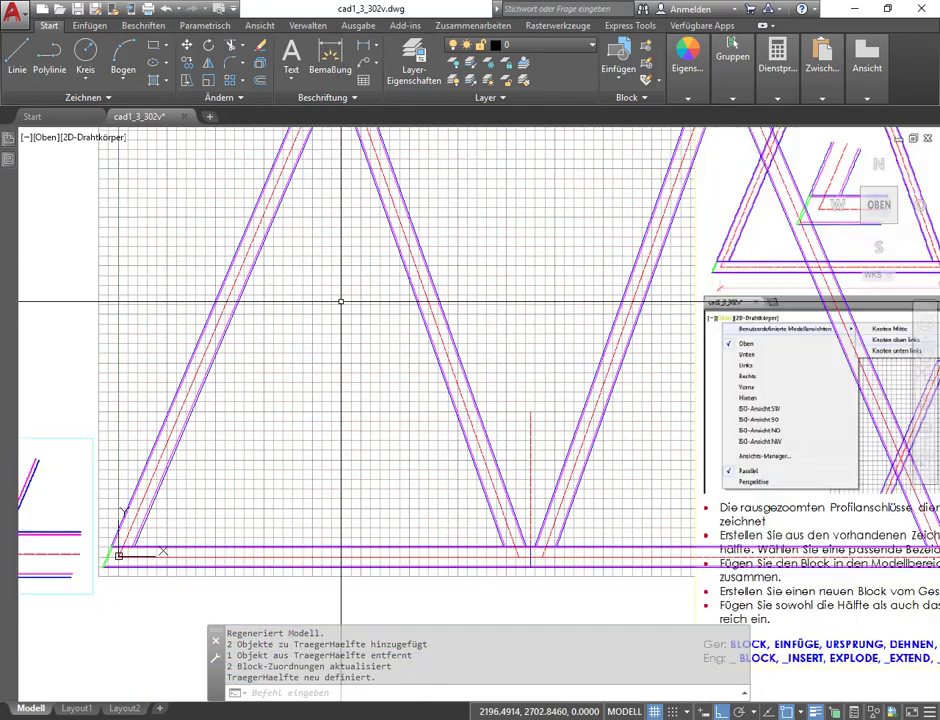
scroll(342, 319, down, 2)
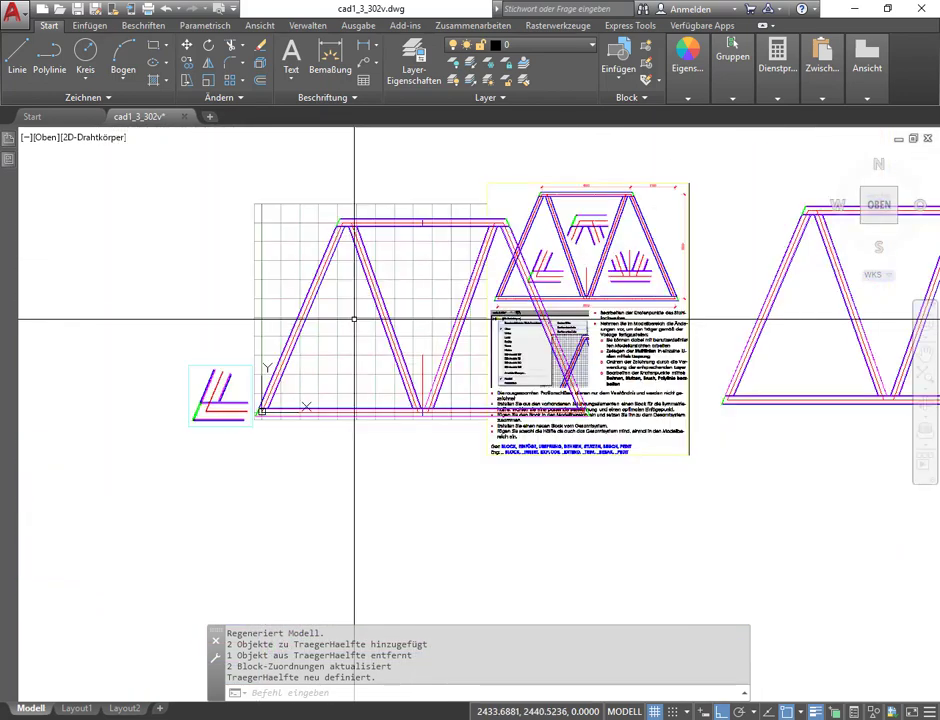
Step: Freeze the vorlage and v_k_ul layers and switch the grid off with F7
click(525, 46)
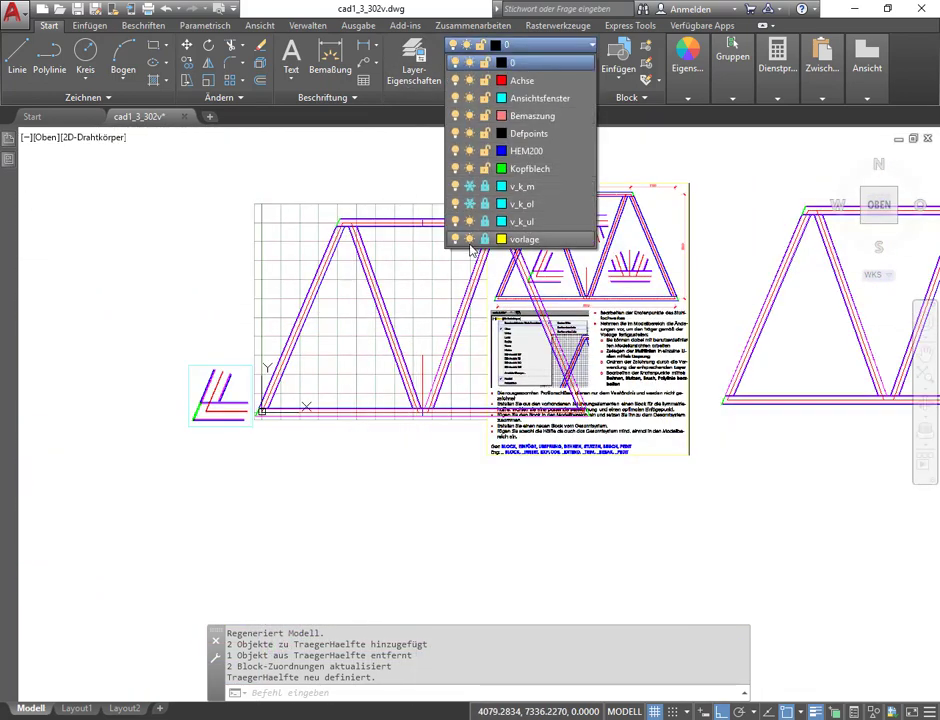
click(471, 239)
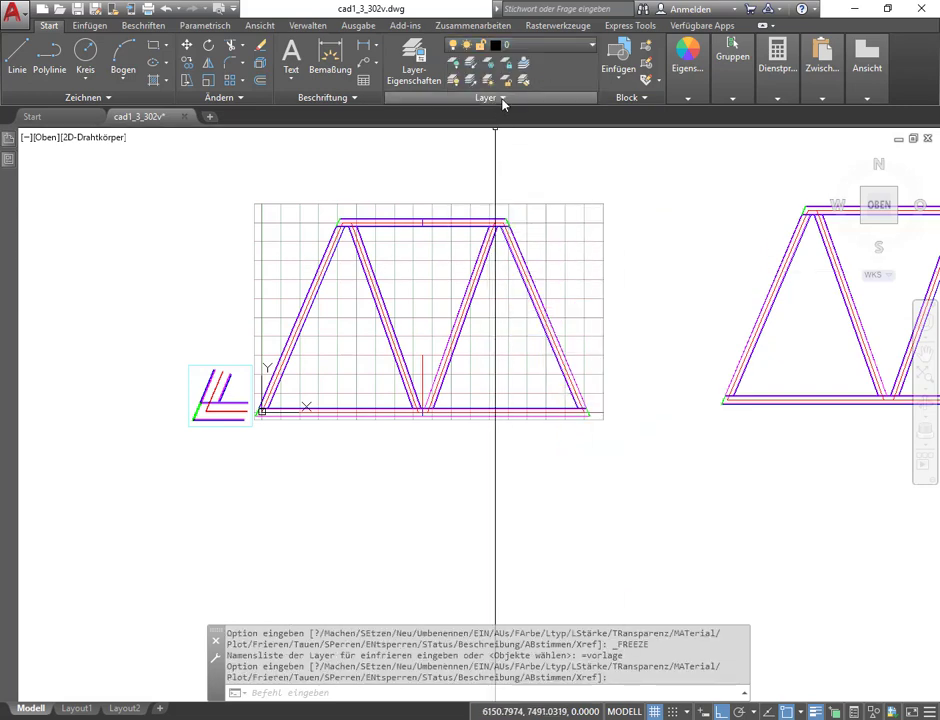
click(500, 45)
click(471, 221)
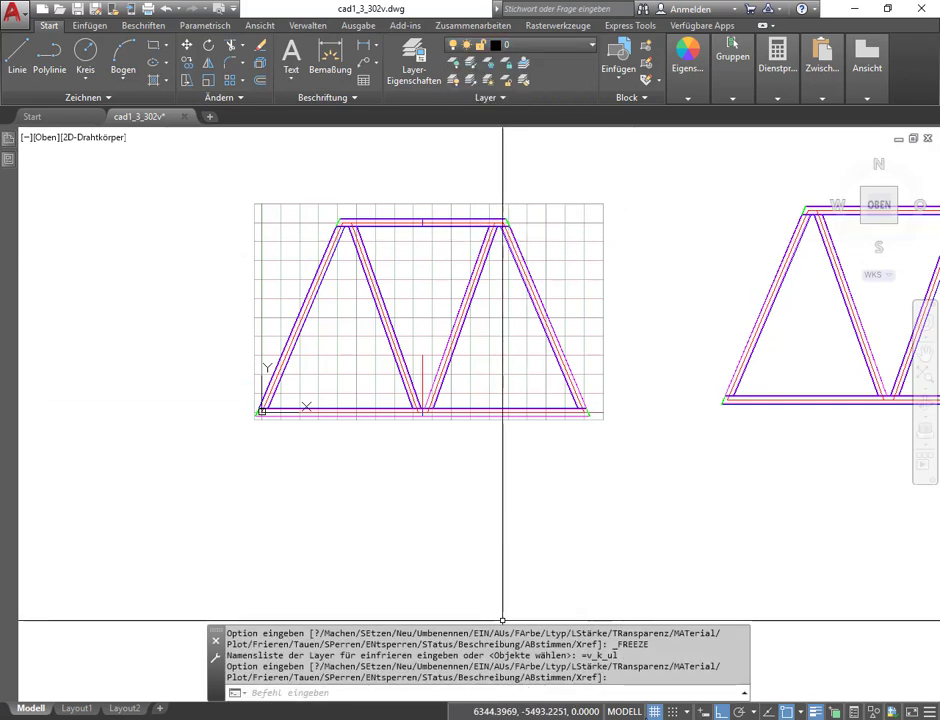
key(F7)
scroll(336, 170, up, 5)
scroll(310, 246, down, 5)
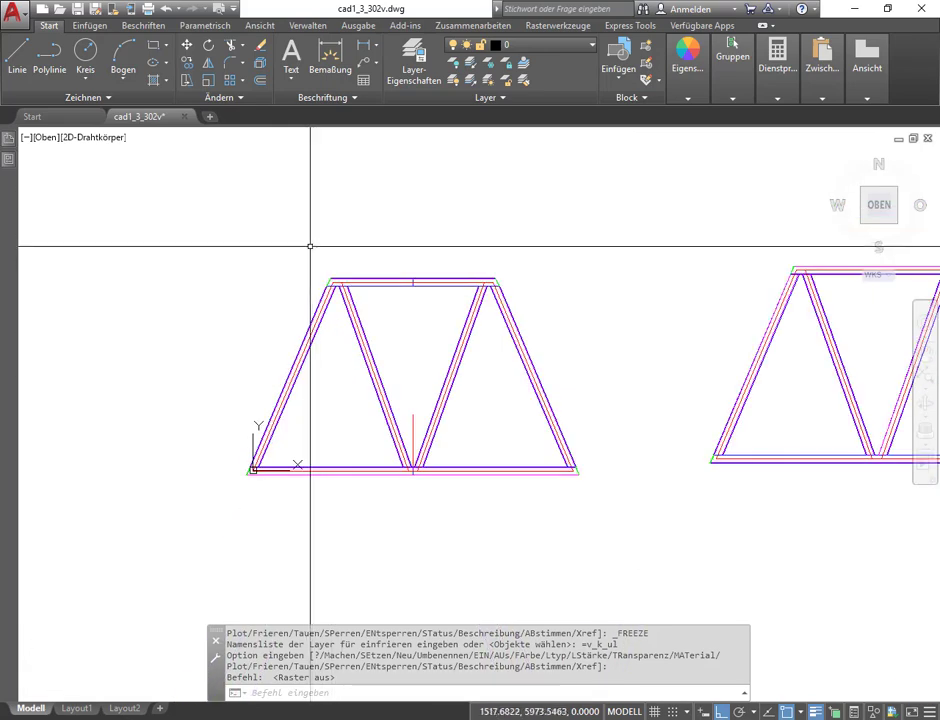
Step: Window-select and delete the small vertical mark on the top chord
scroll(426, 392, up, 2)
click(385, 178)
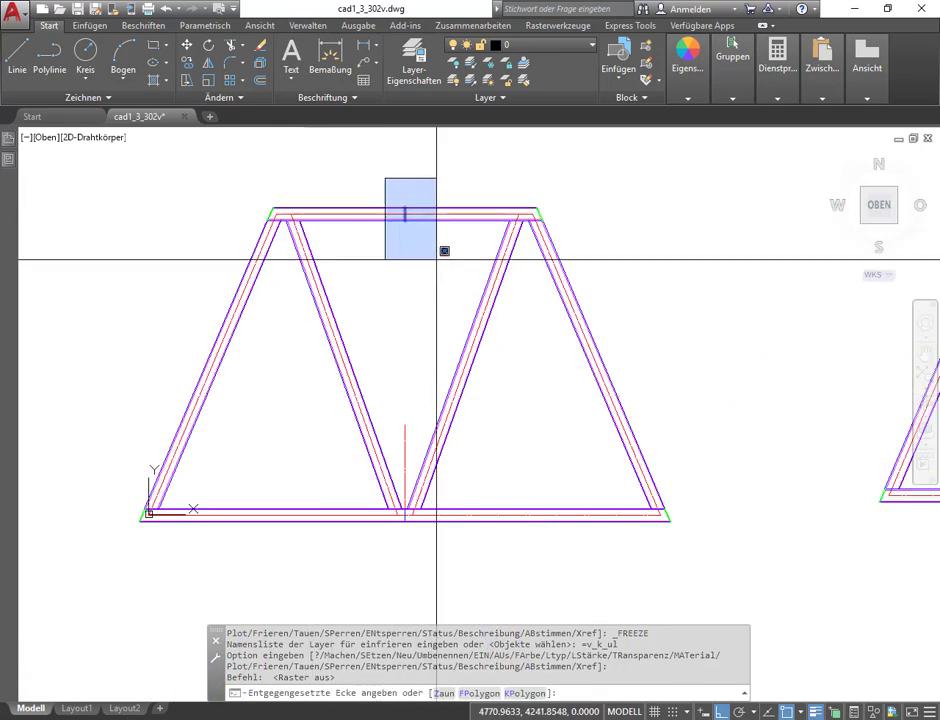
click(436, 259)
key(Delete)
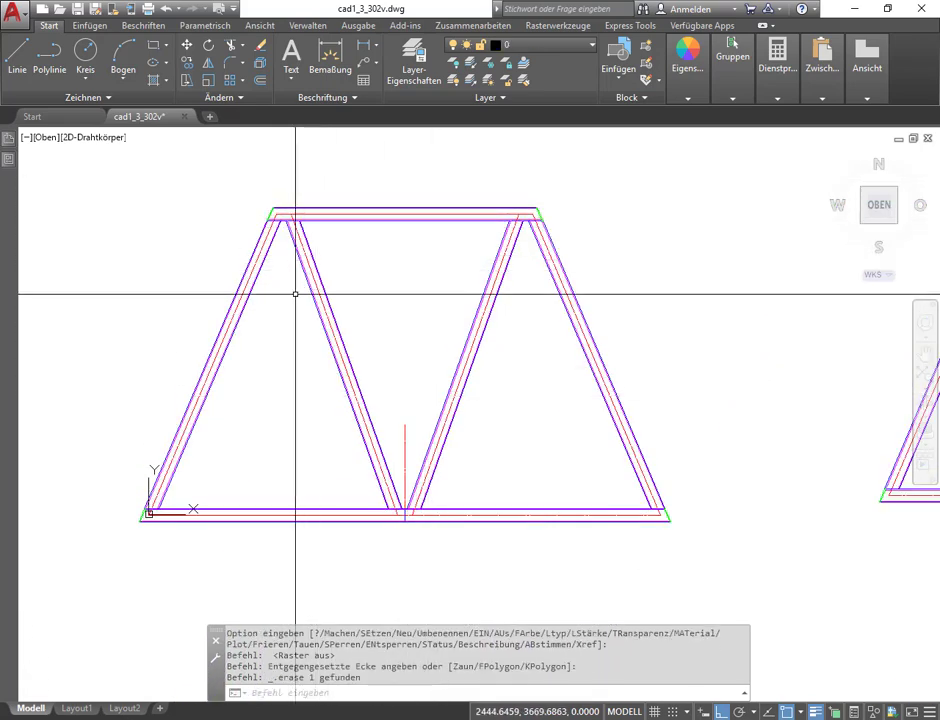
Step: Erase the second truss on the right and switch to Layout1
middle_drag(284, 303, 349, 295)
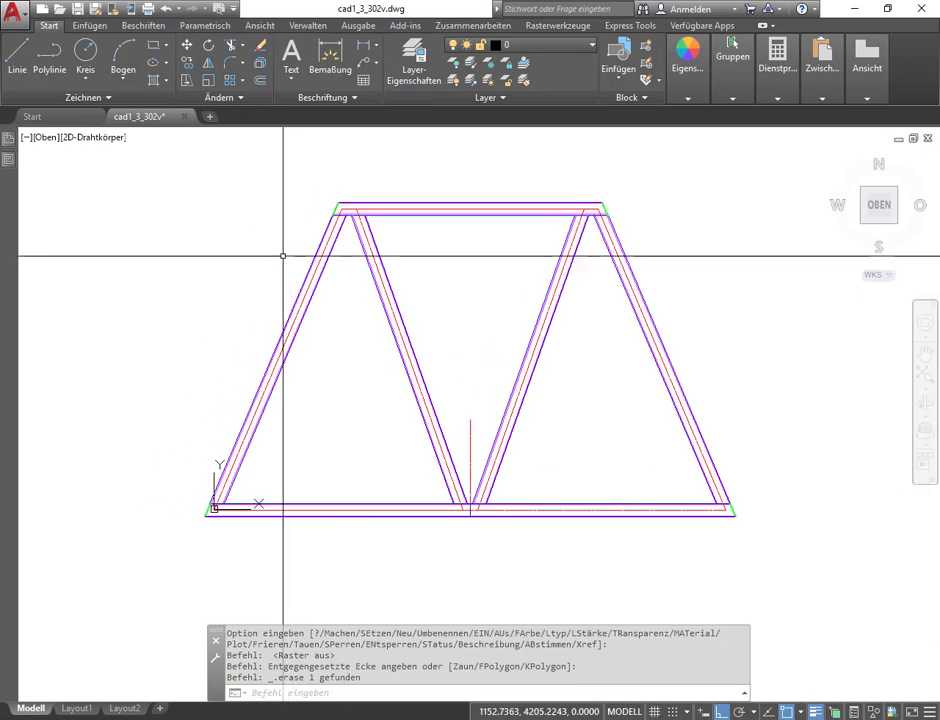
scroll(324, 293, down, 4)
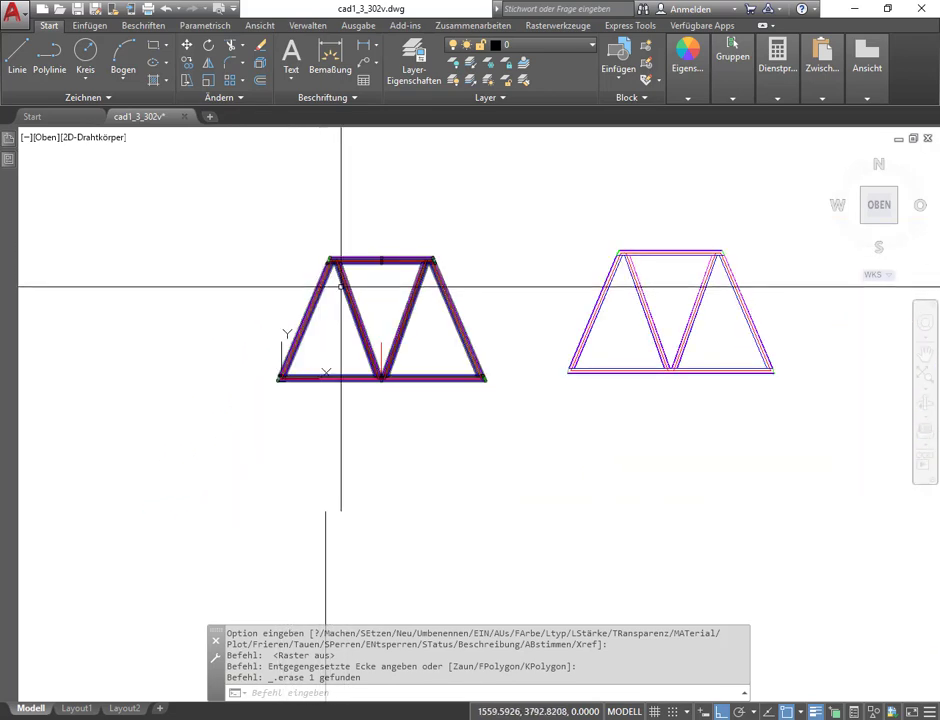
click(595, 284)
key(Delete)
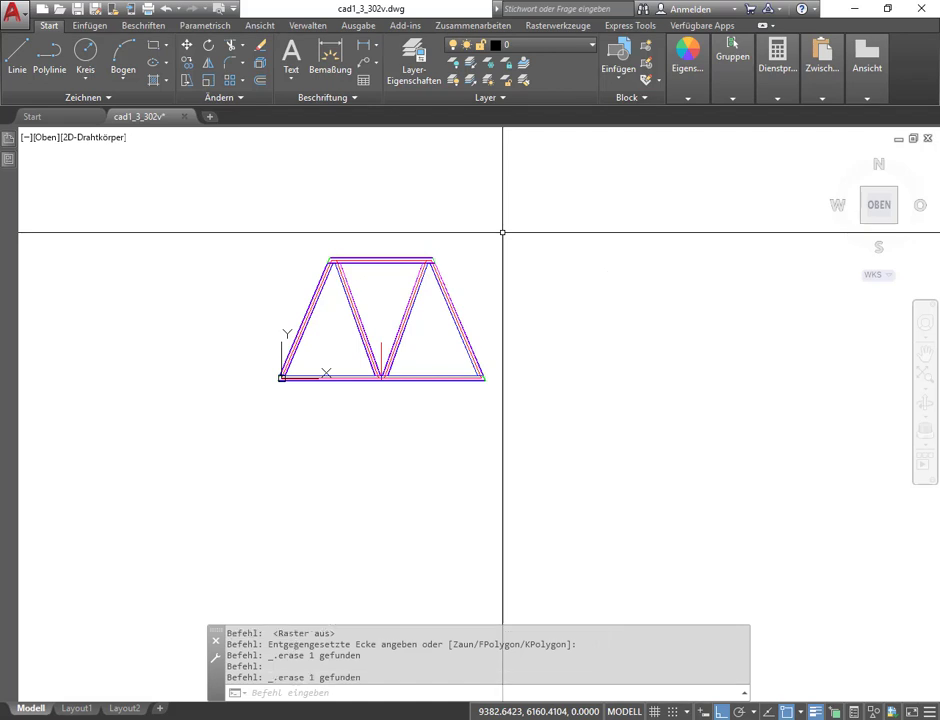
scroll(316, 285, up, 4)
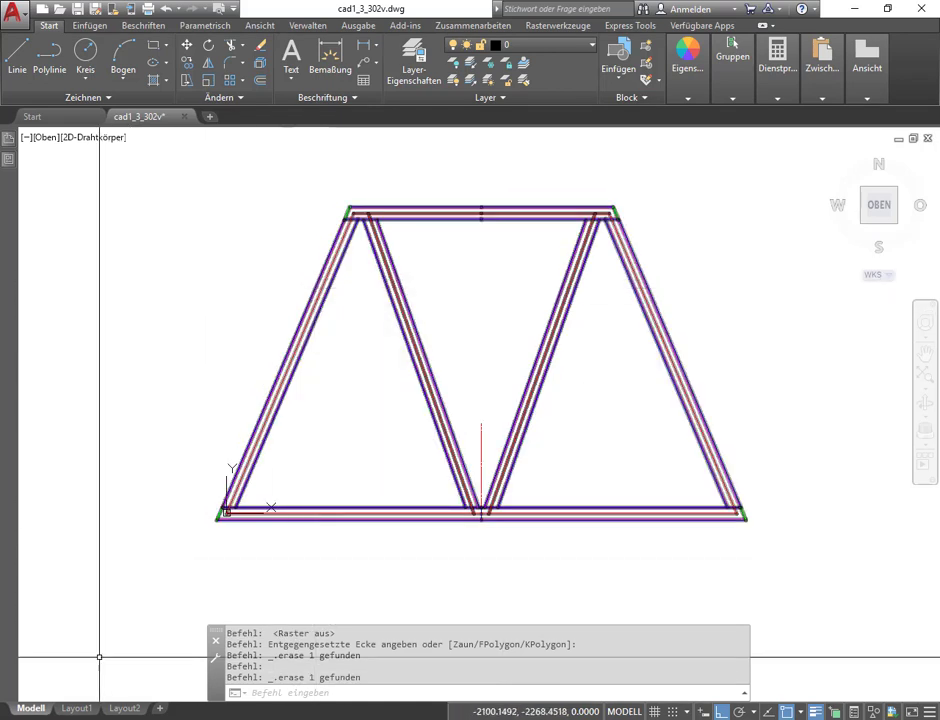
click(78, 708)
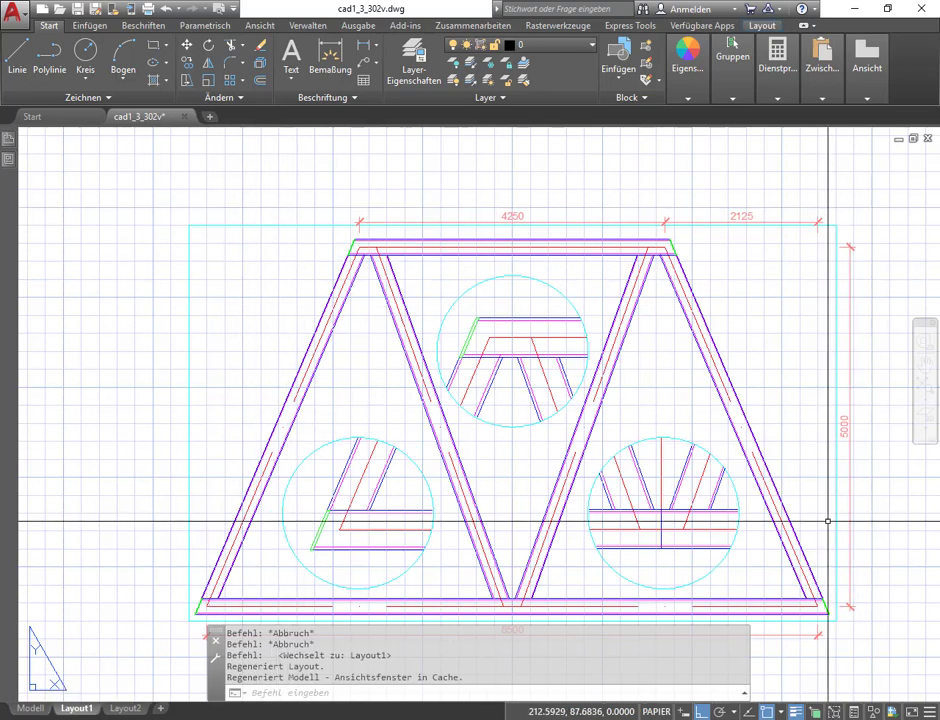
Step: Shift the Layout1 view and show its plot preview
middle_drag(520, 307, 440, 280)
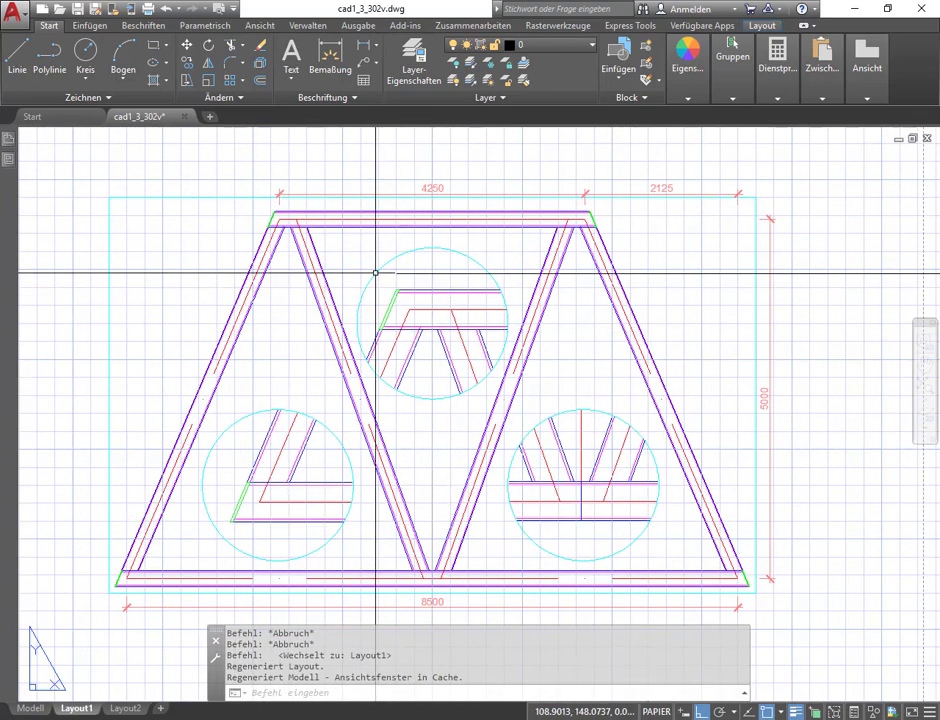
click(219, 11)
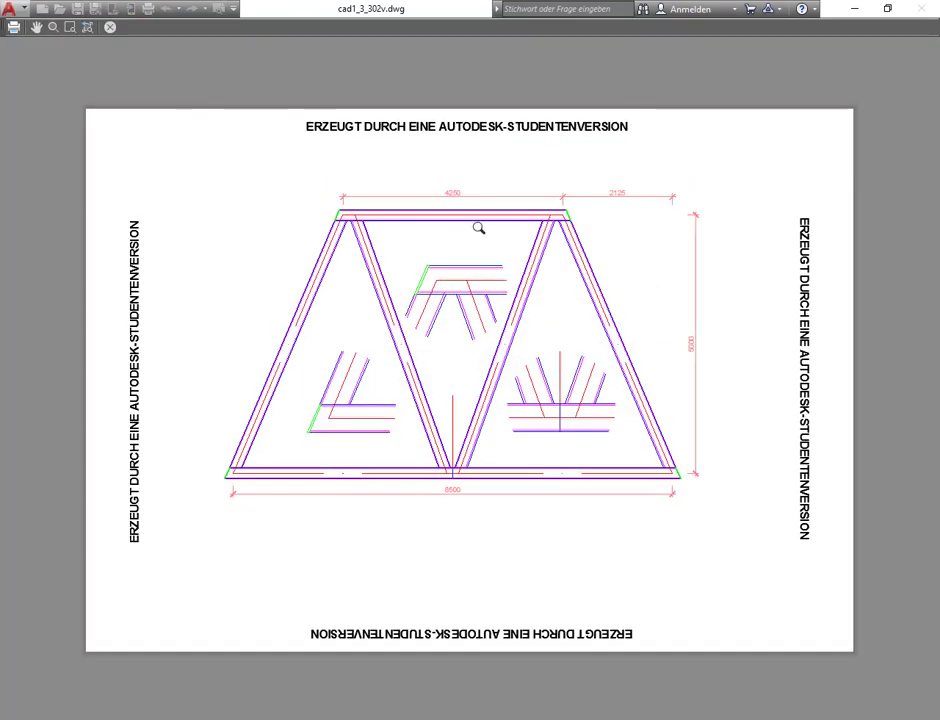